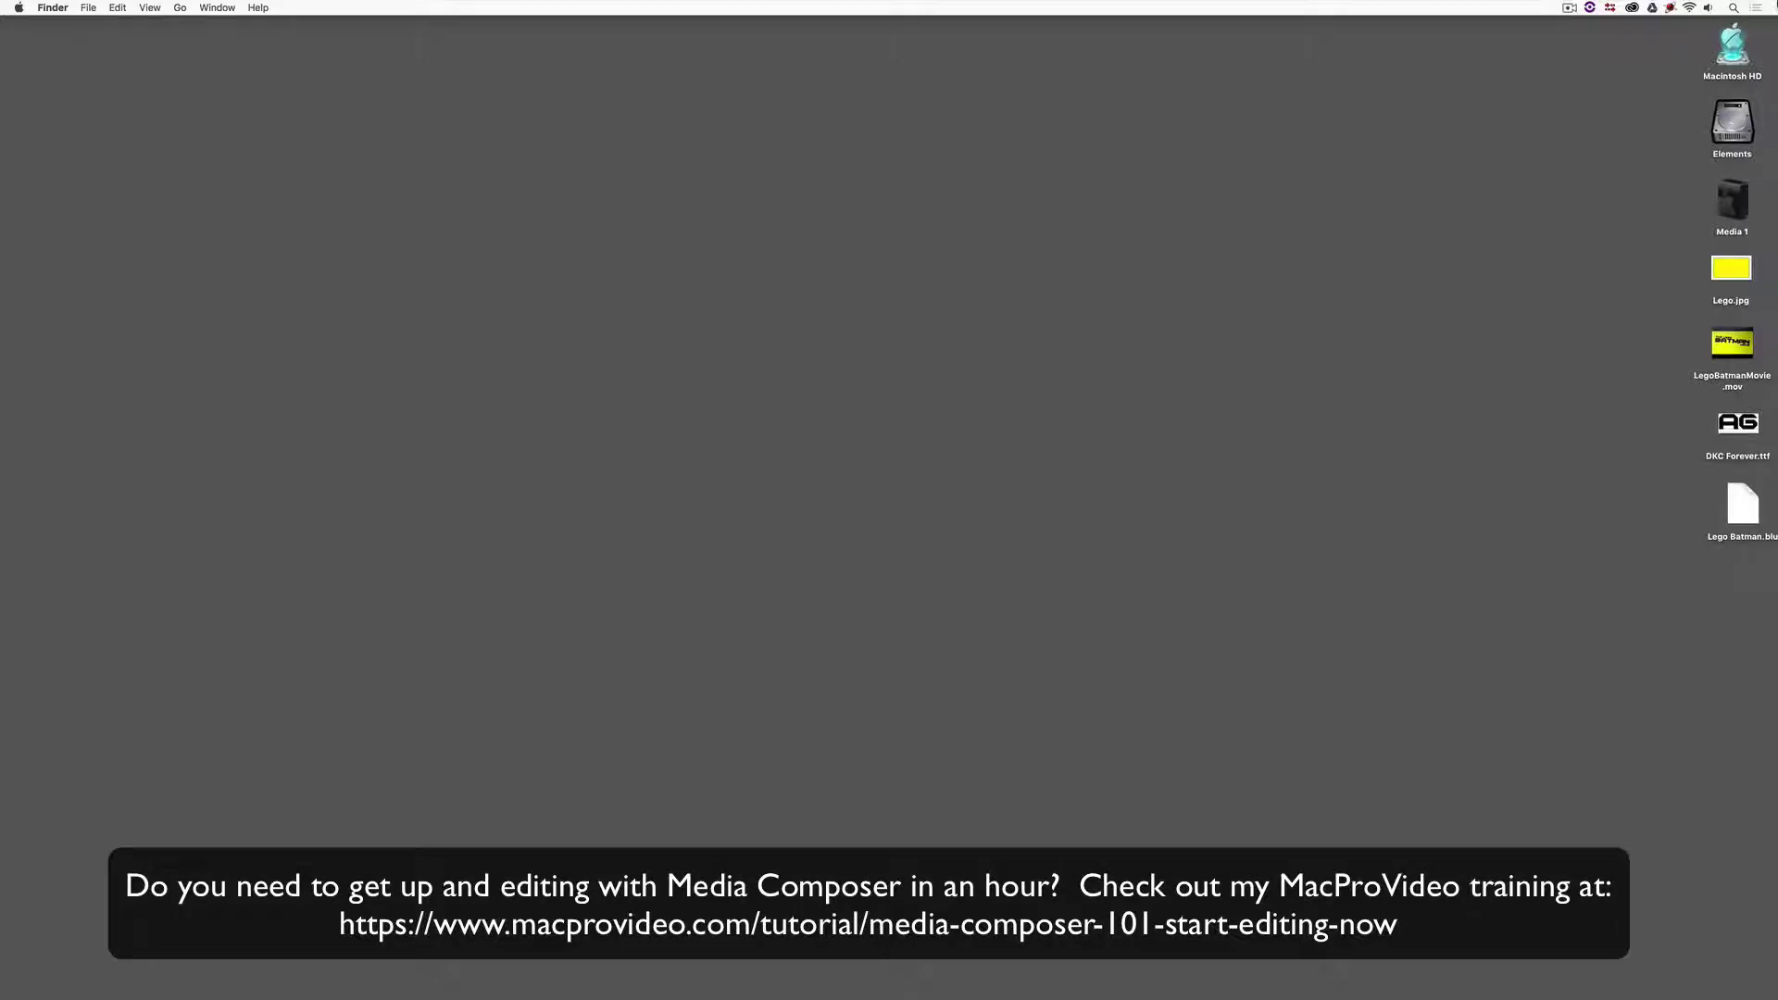
Step: Go from Macintosh HD through Applications into the Boris Continuum AVX 10.0 folder to launch Title Studio
click(1732, 46)
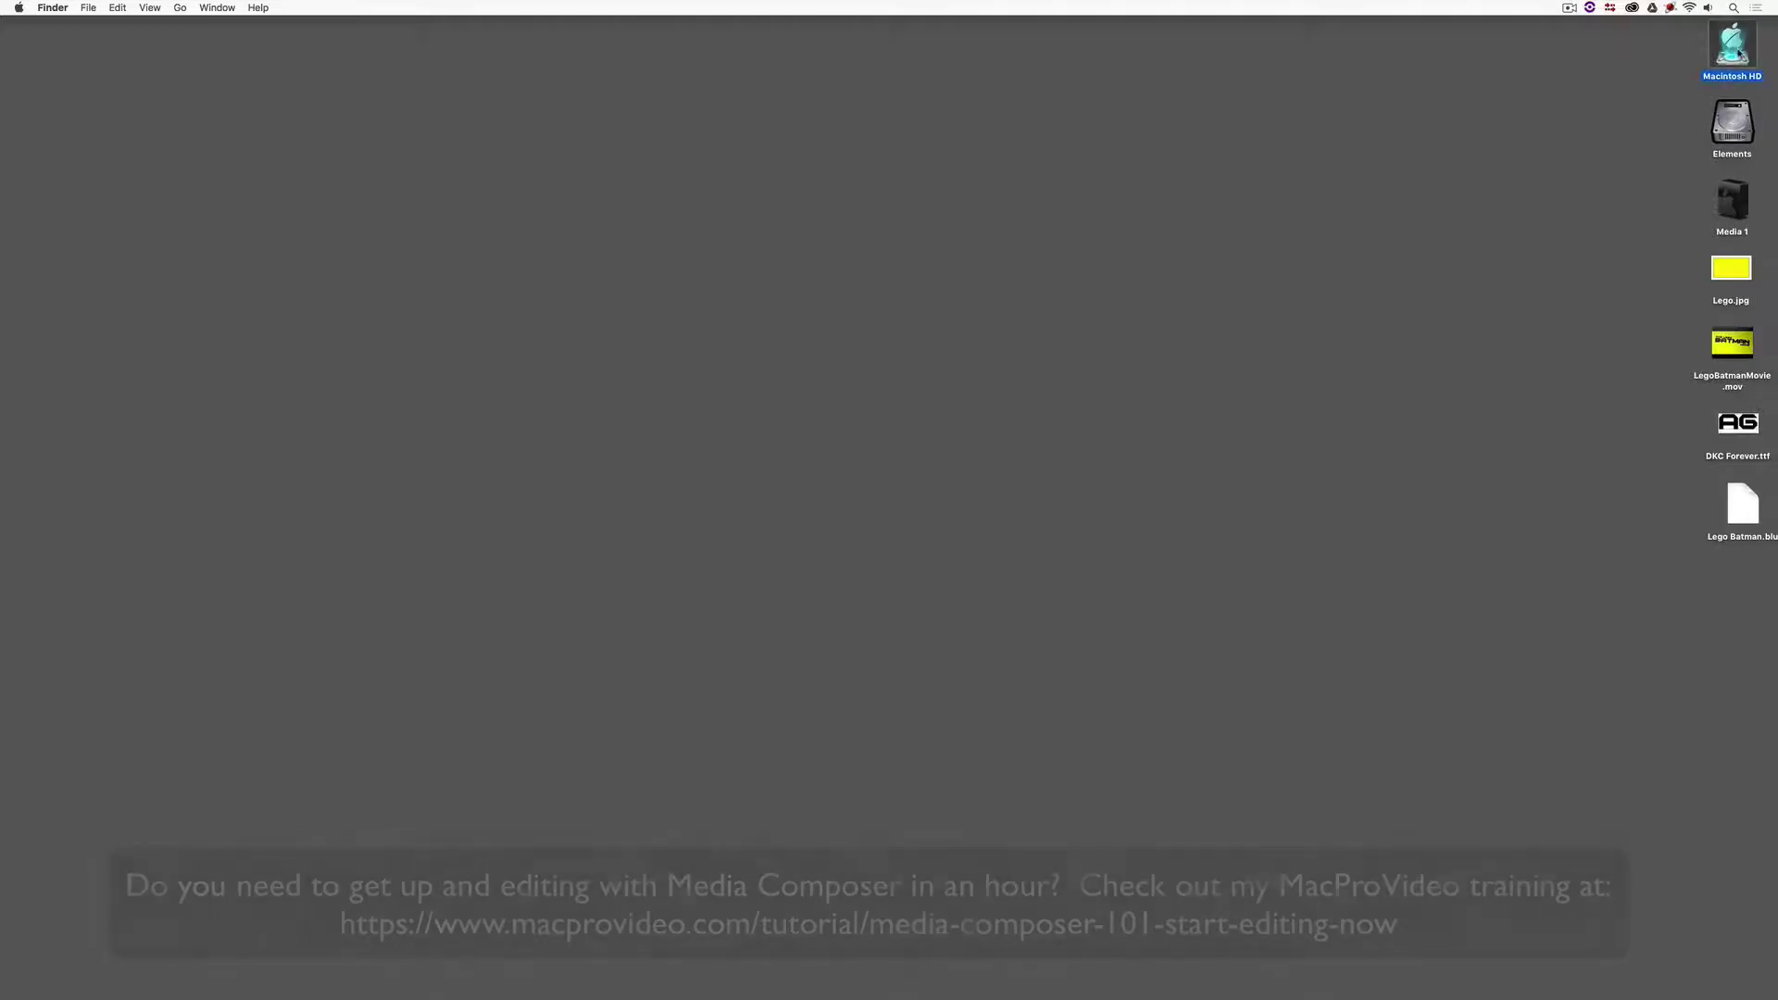
key(super+o)
drag(935, 253, 996, 245)
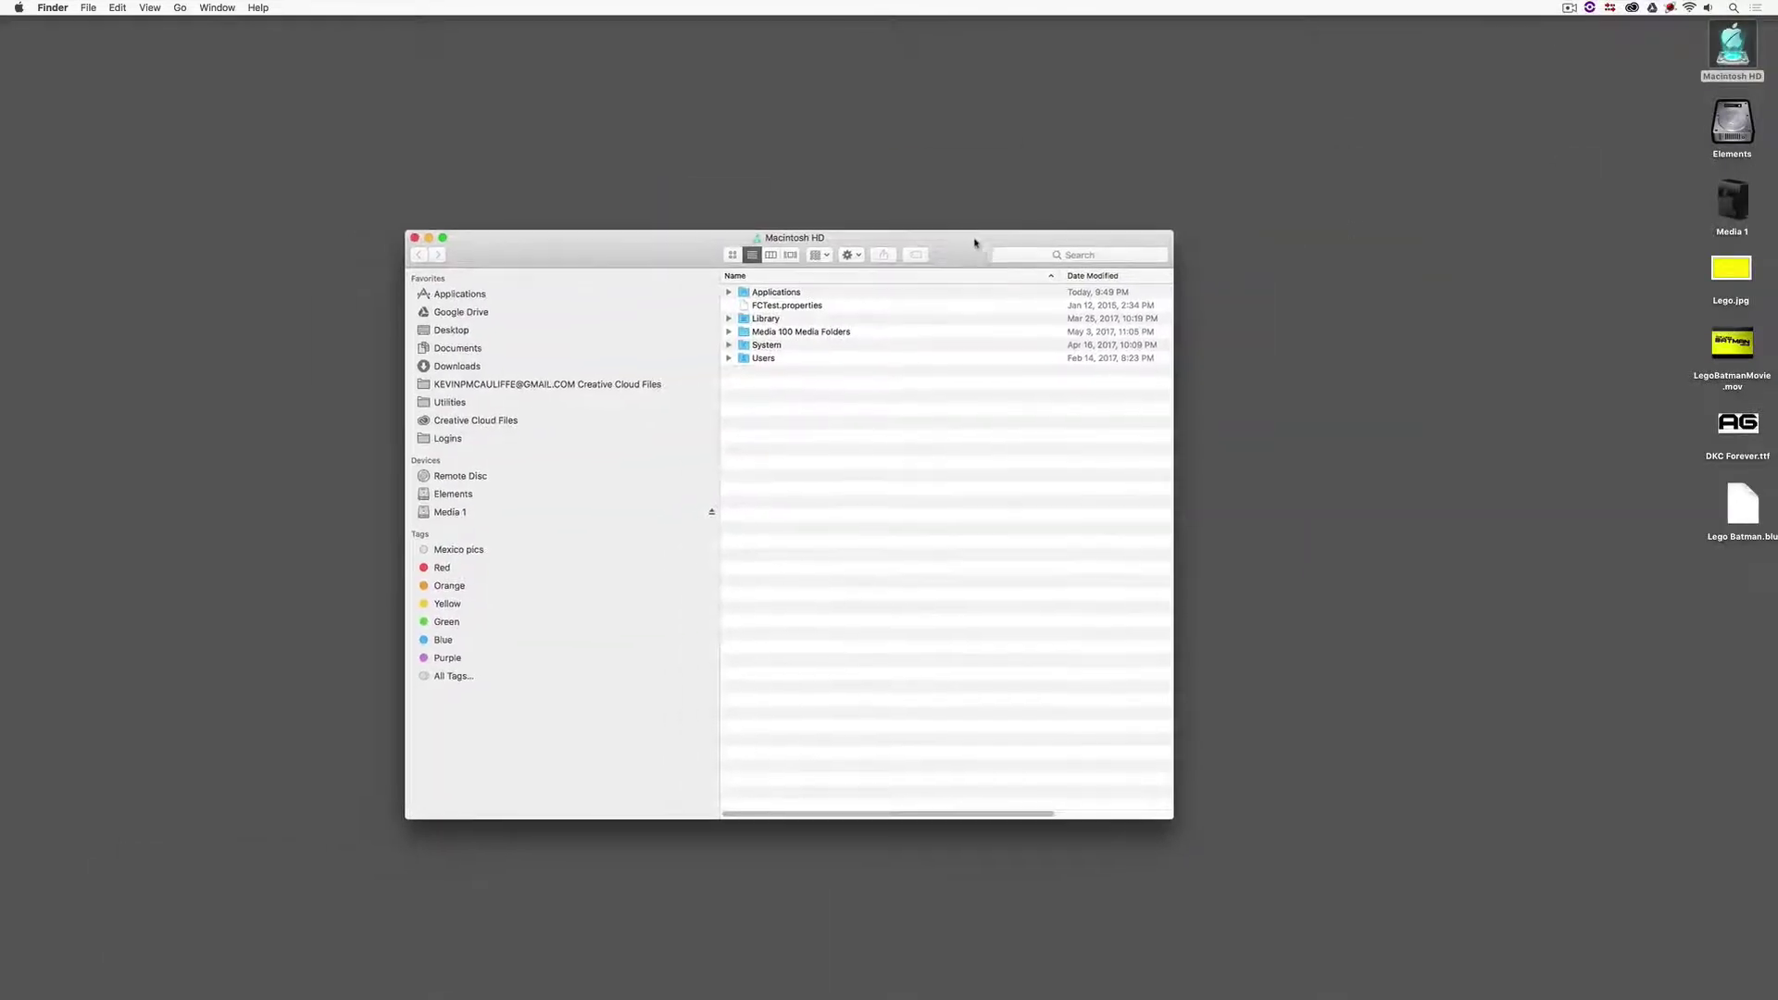
double_click(830, 294)
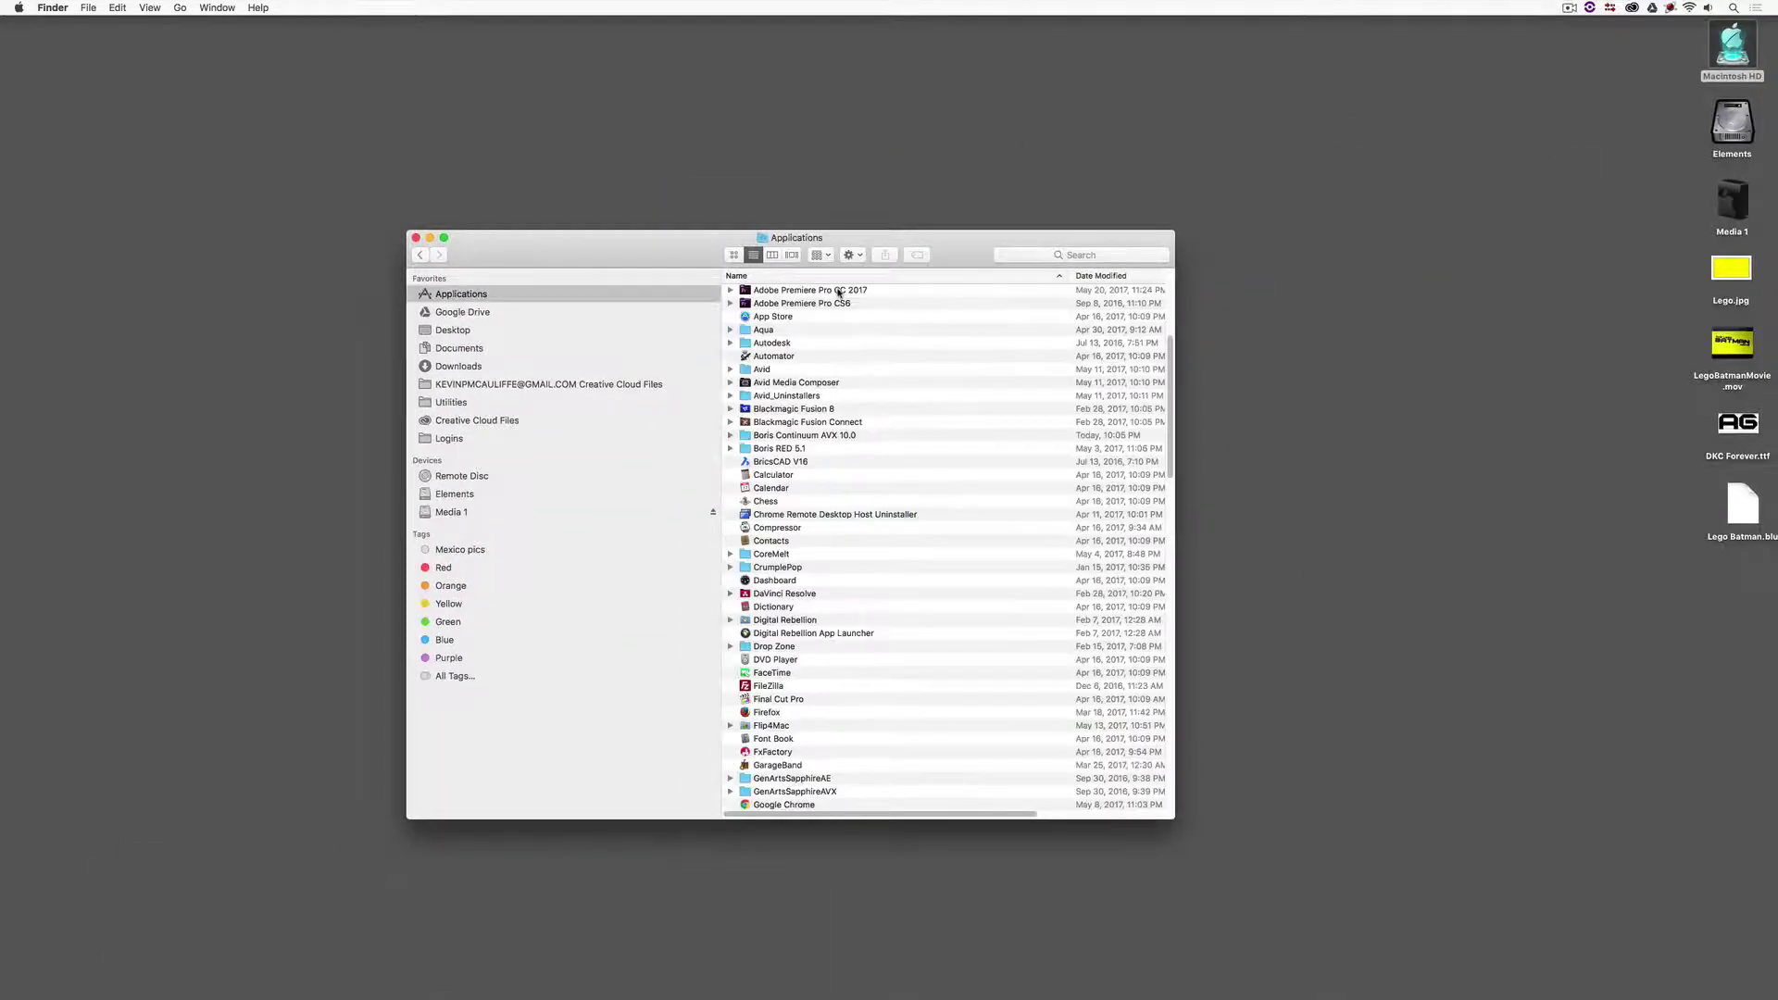
double_click(851, 437)
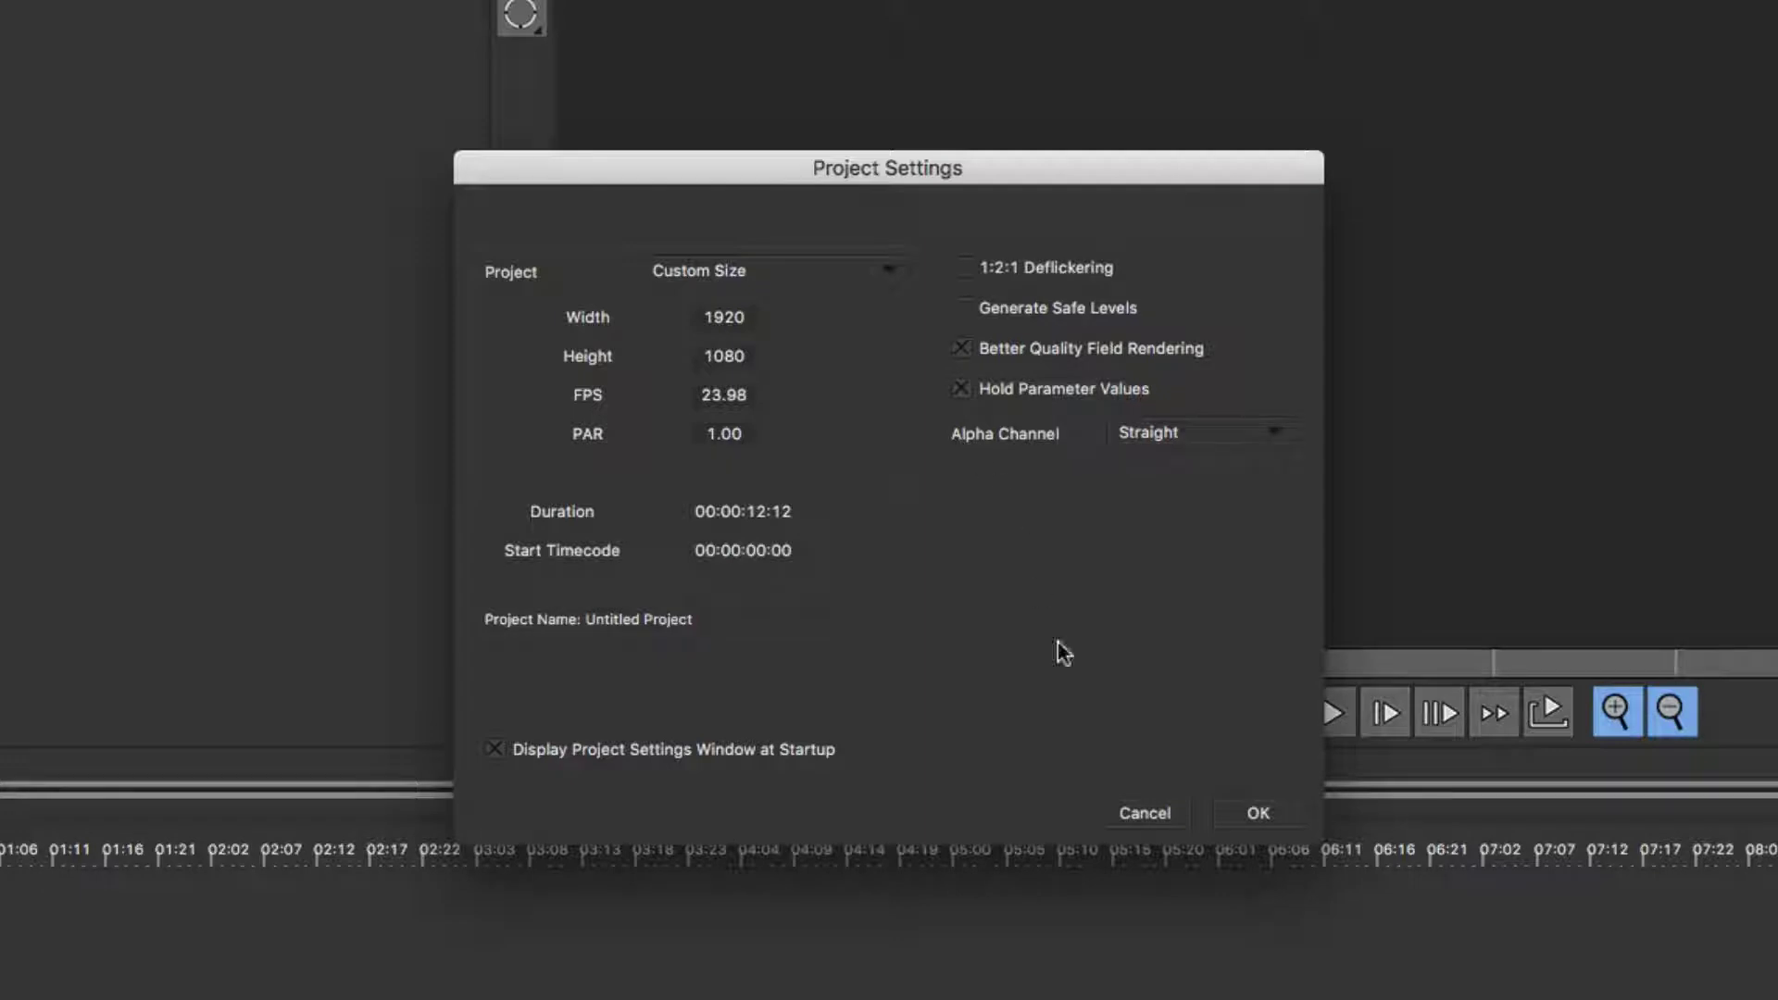
Step: Accept the 1920×1080 project settings and add a 3D container nested inside a second 3D container
click(1258, 814)
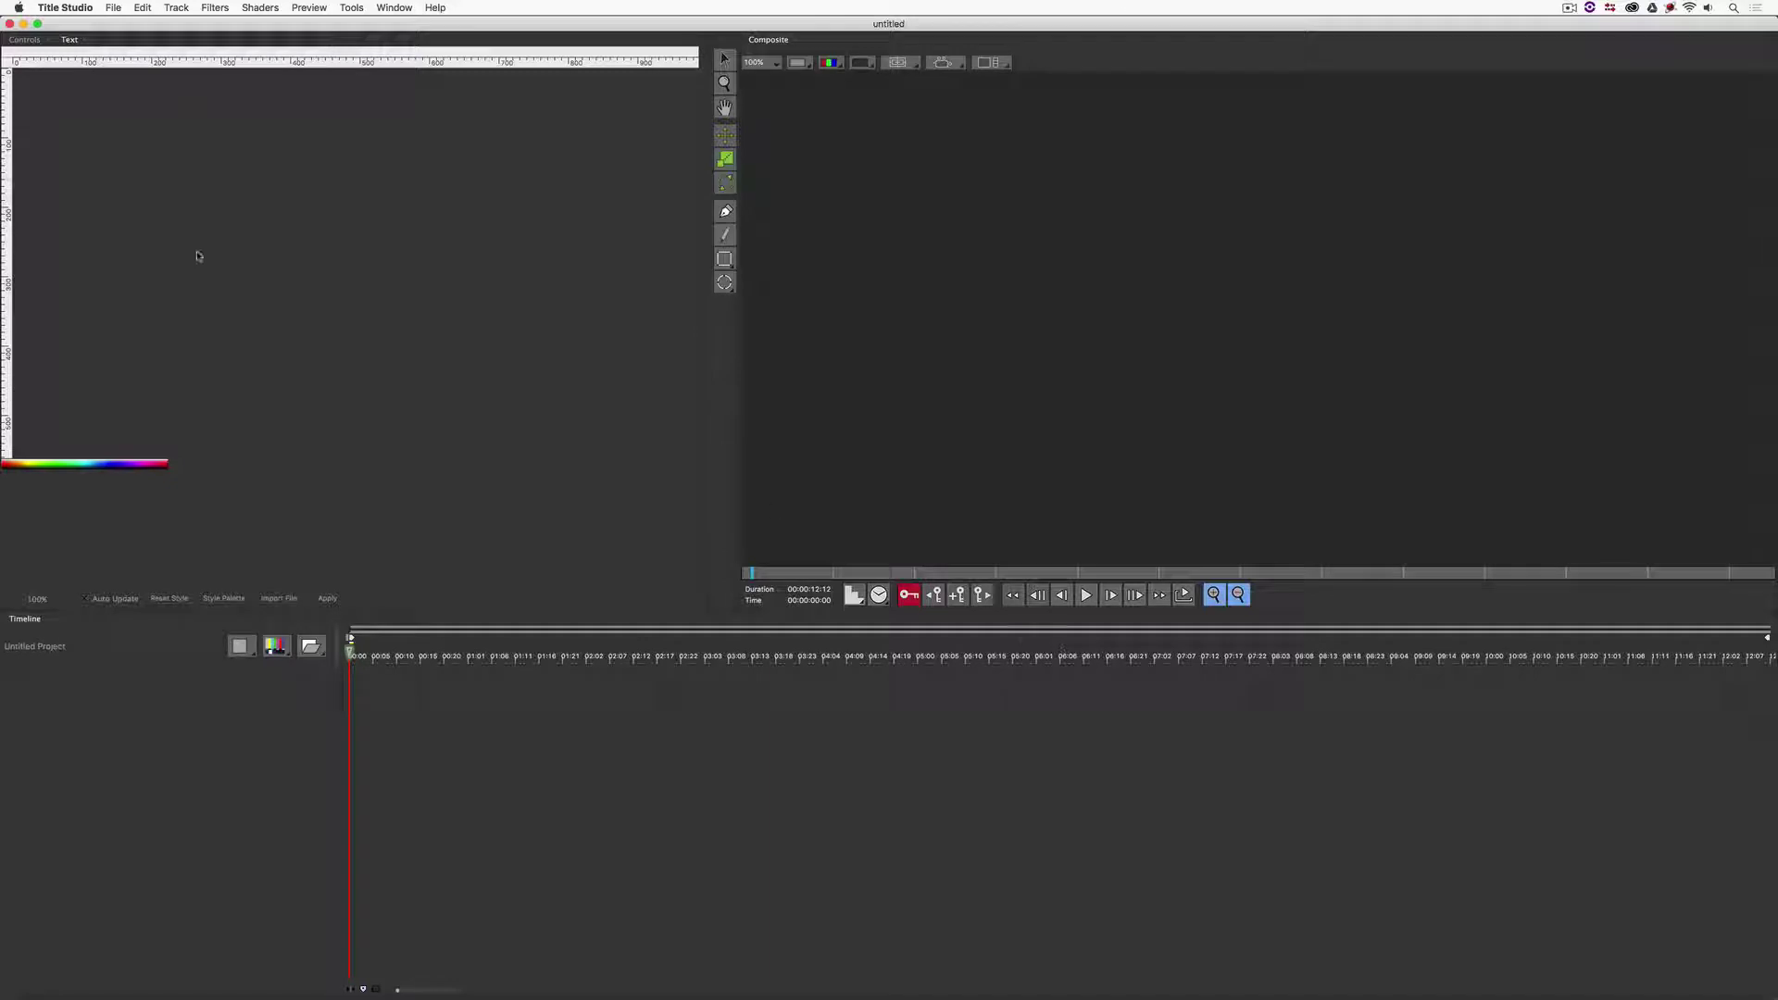
click(24, 39)
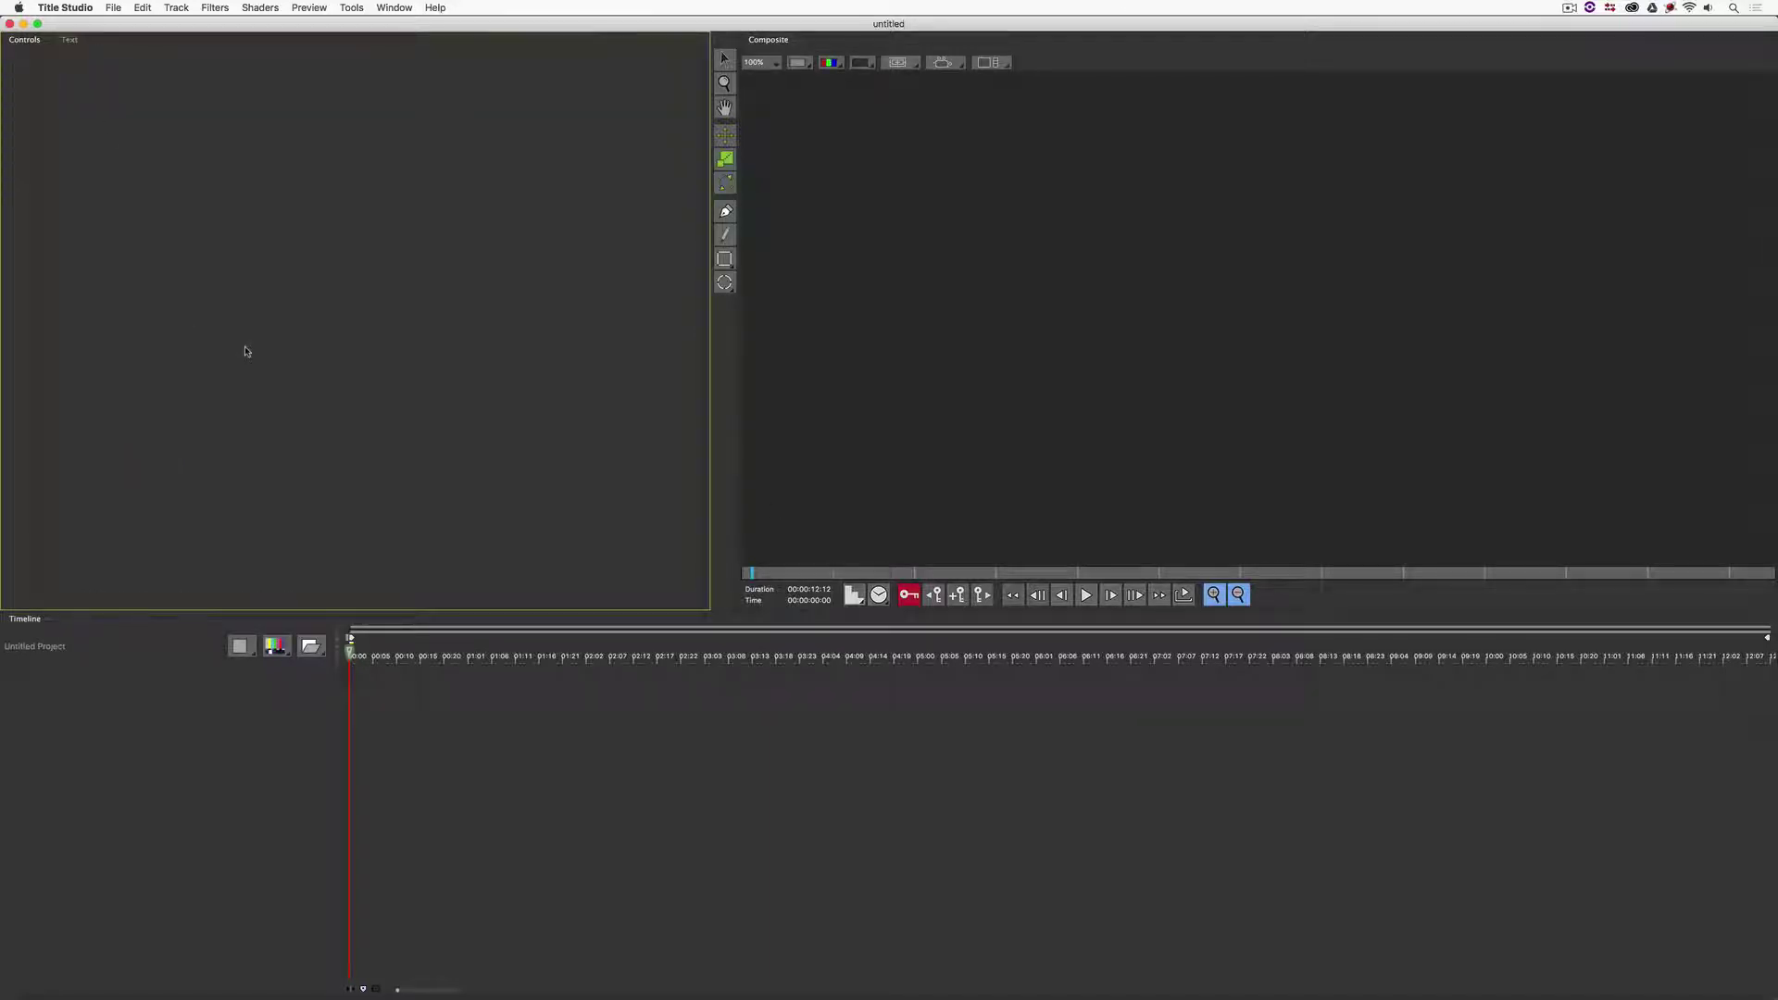
click(314, 646)
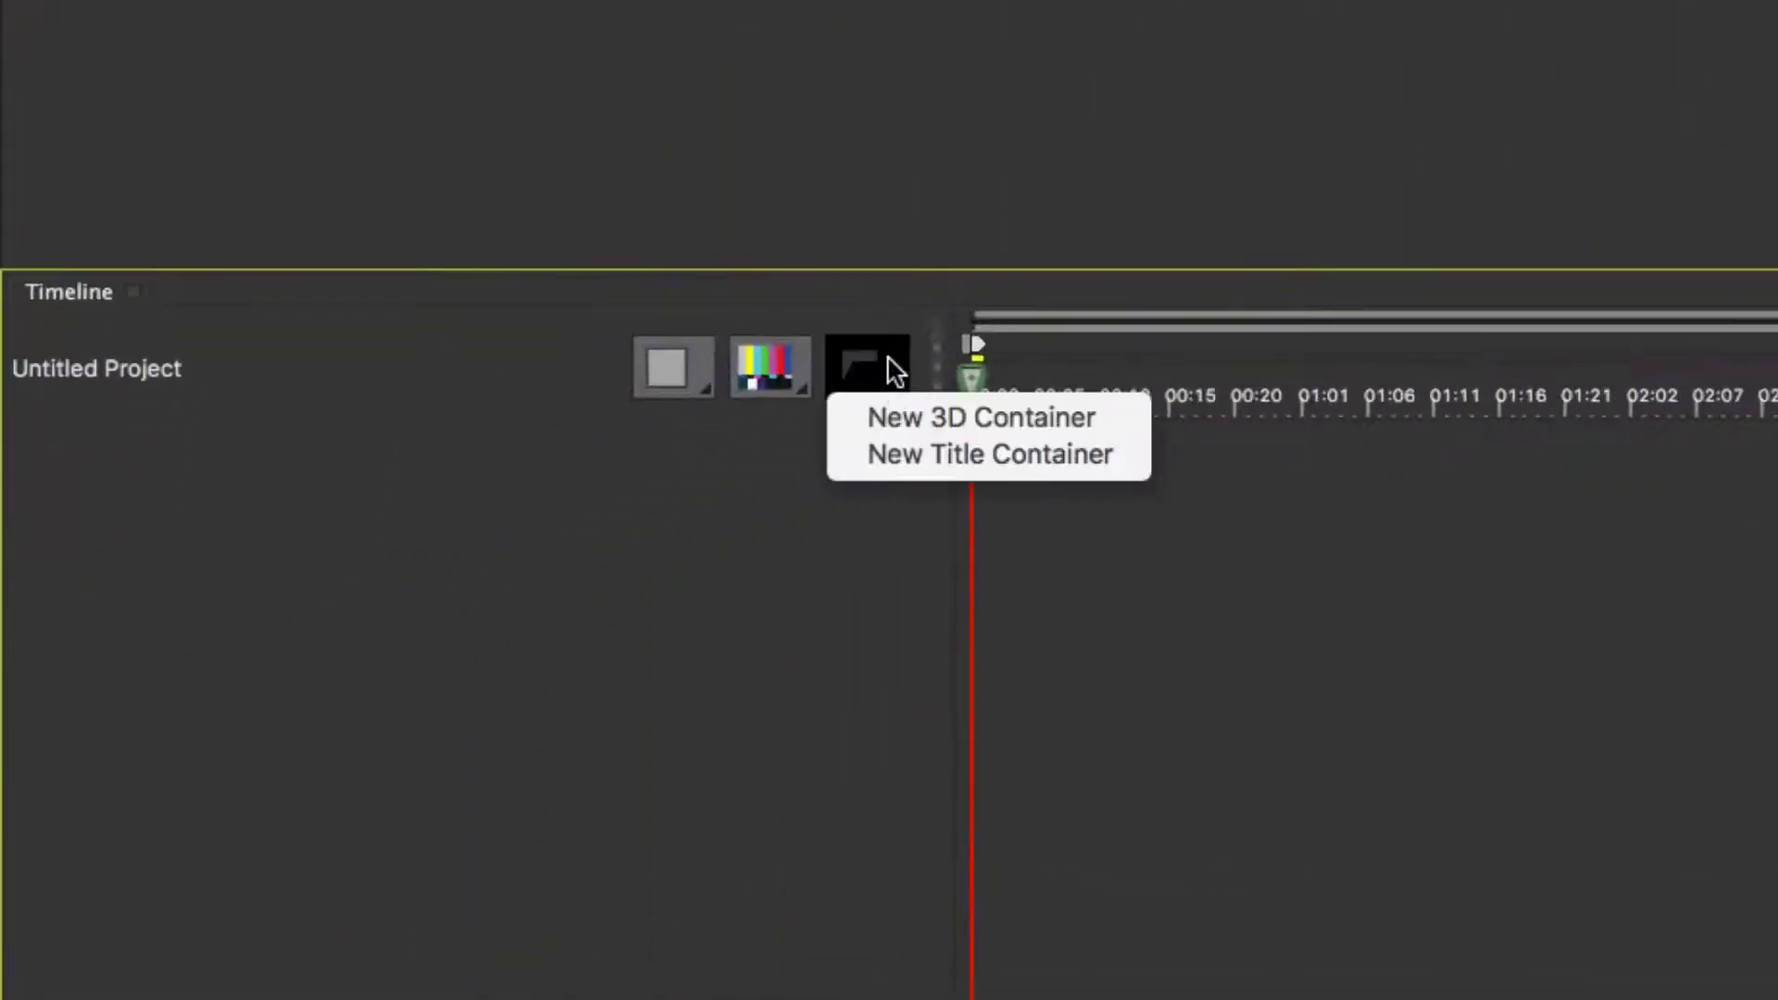
click(925, 415)
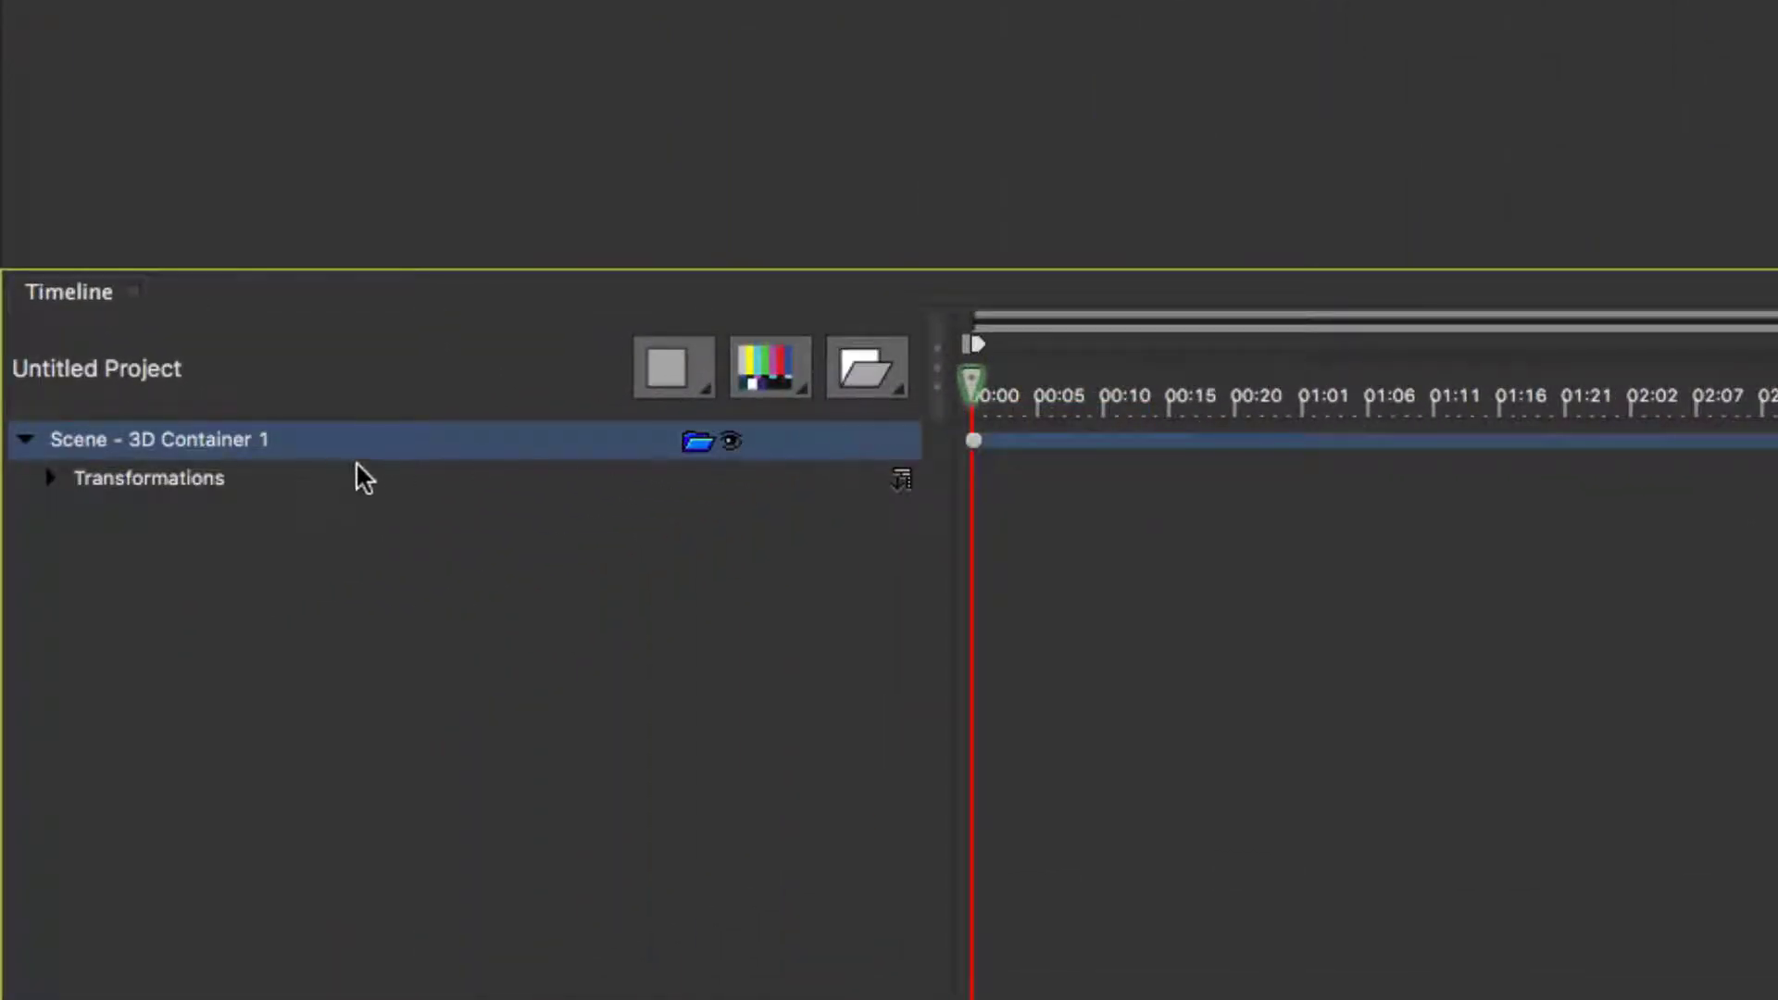
click(897, 389)
click(929, 417)
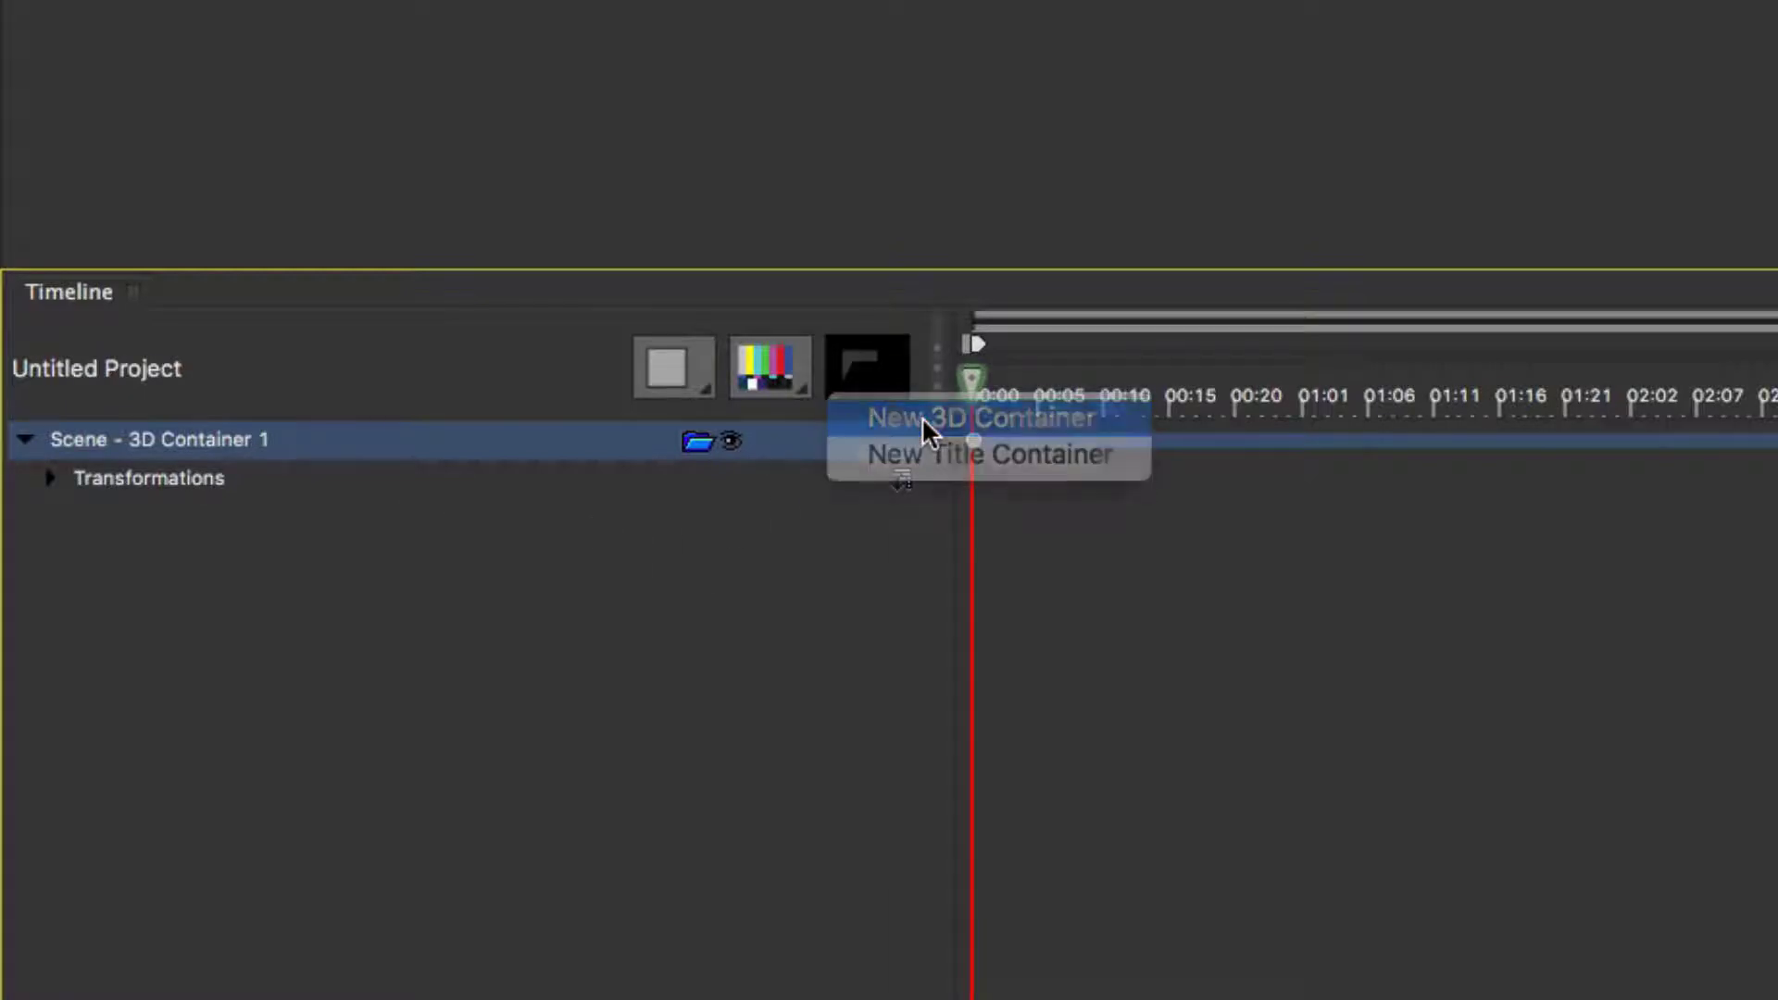
Step: Rename the inner 3D Container 1 track to 'Yellow Lego Background'
click(151, 518)
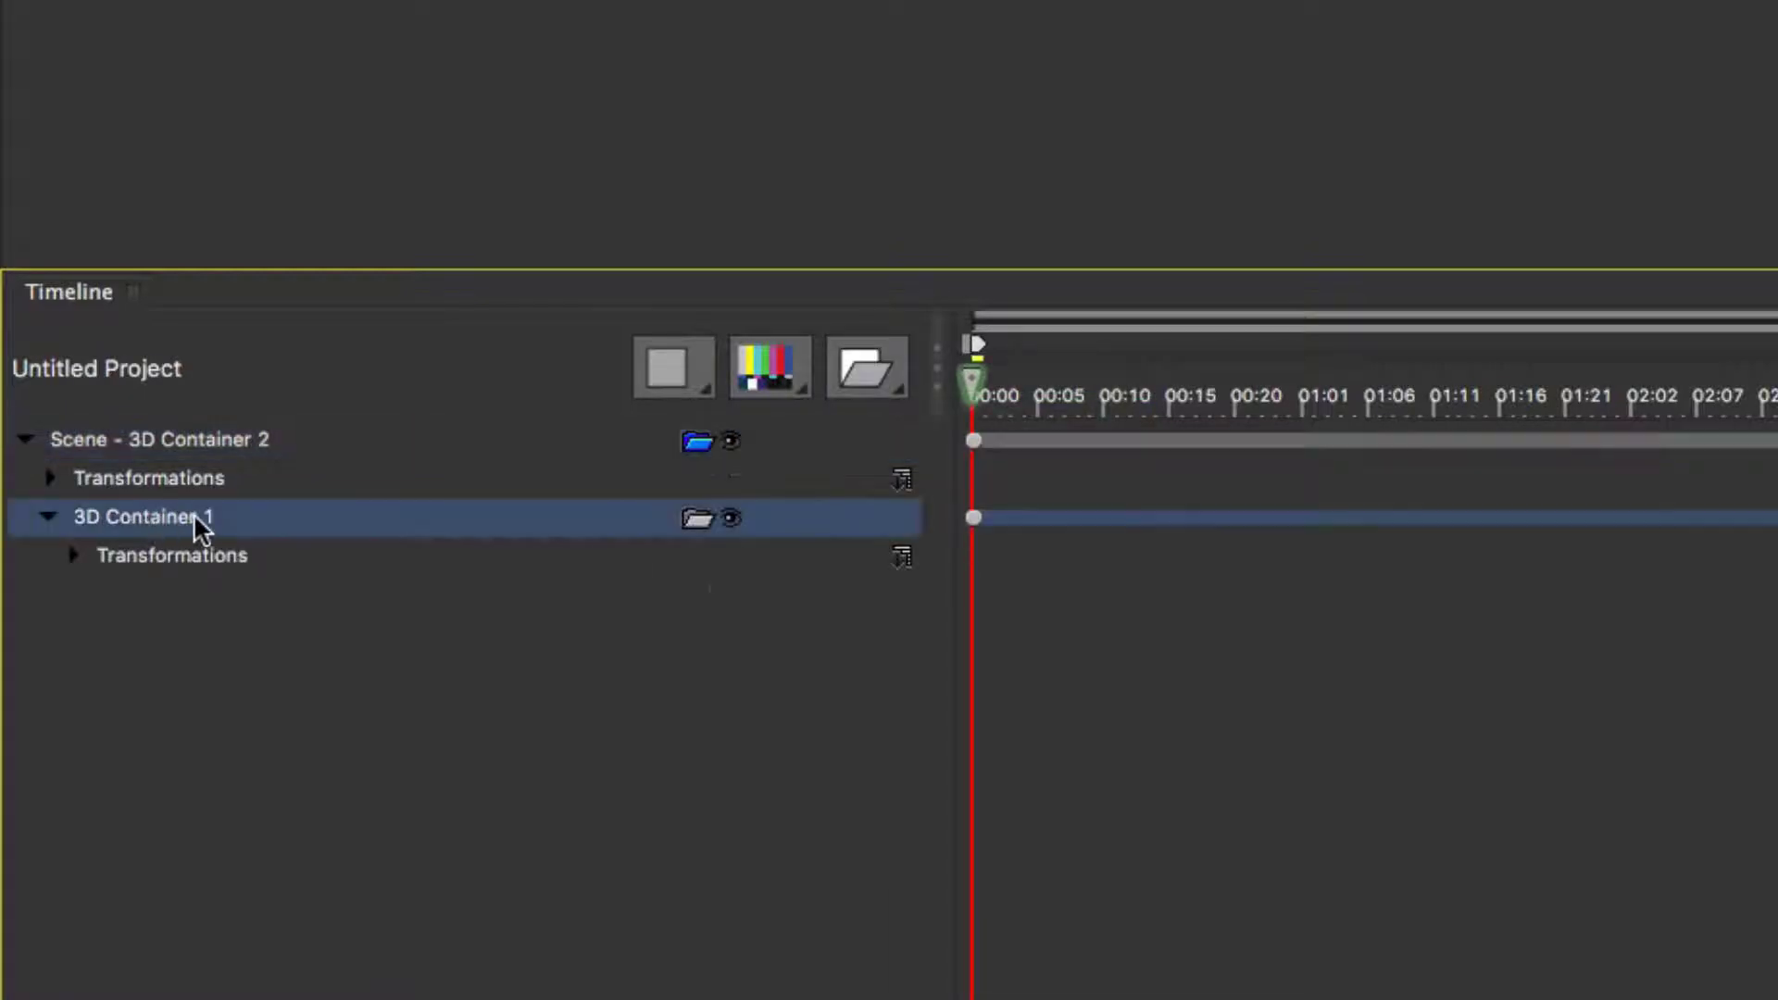
right_click(196, 521)
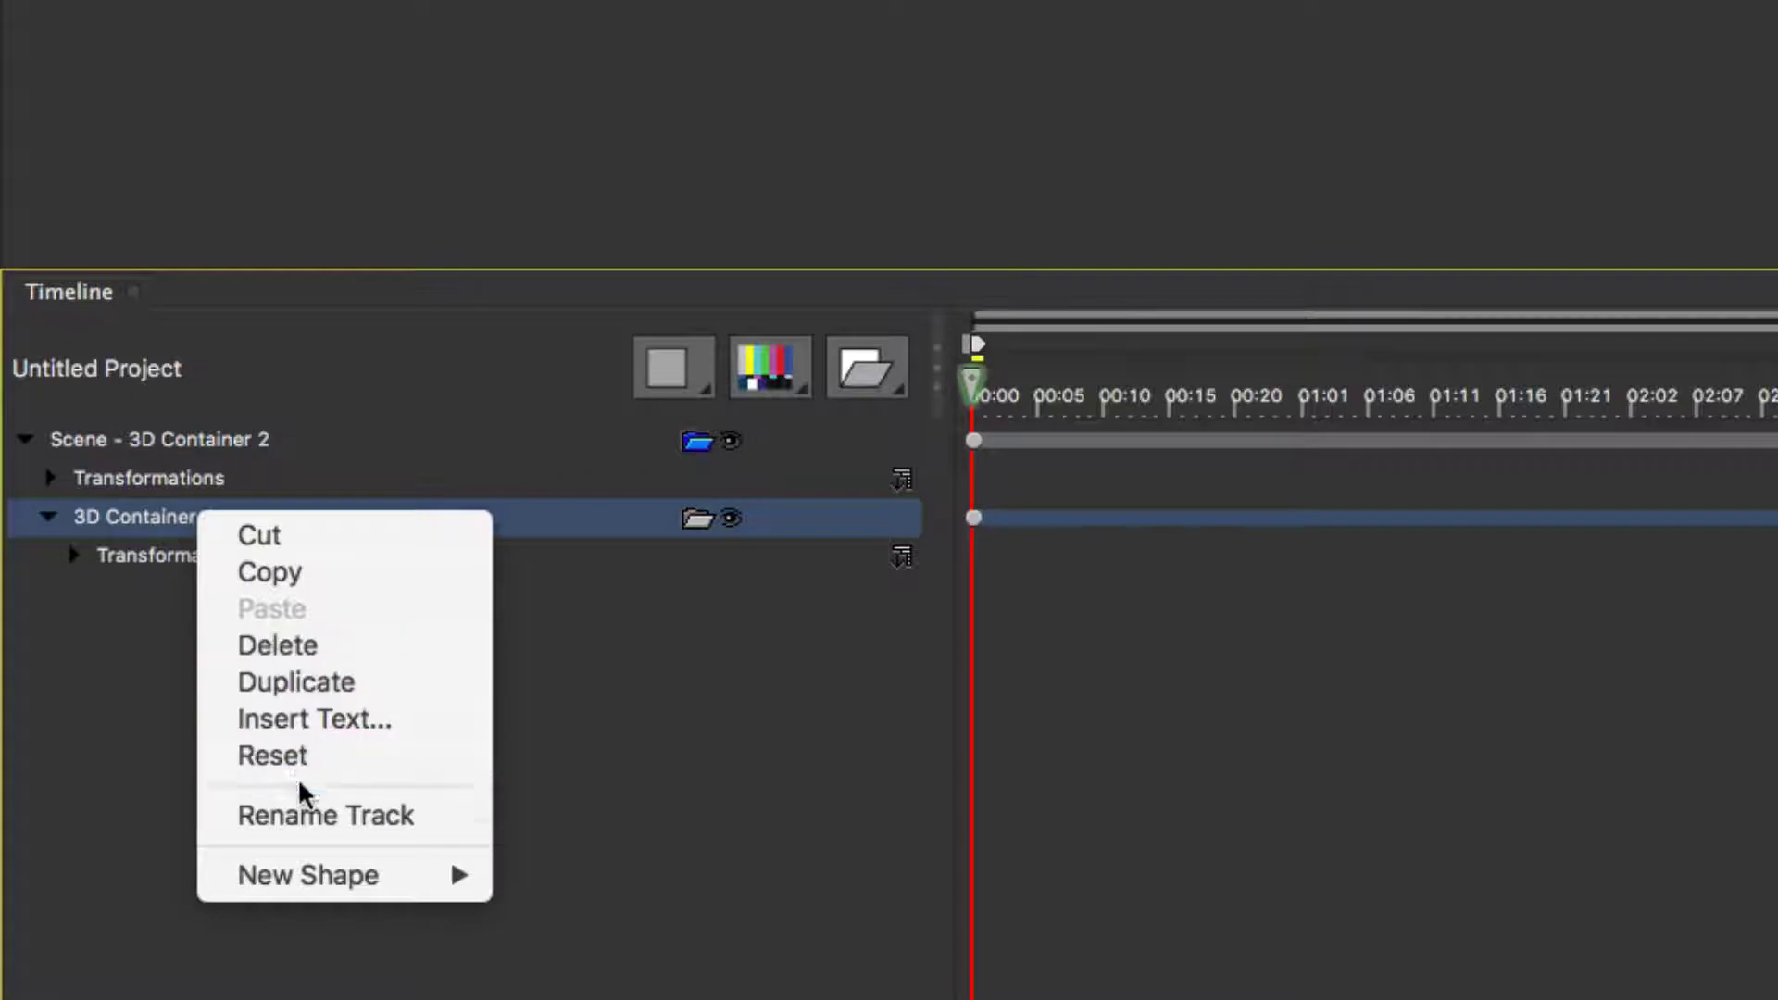
click(312, 811)
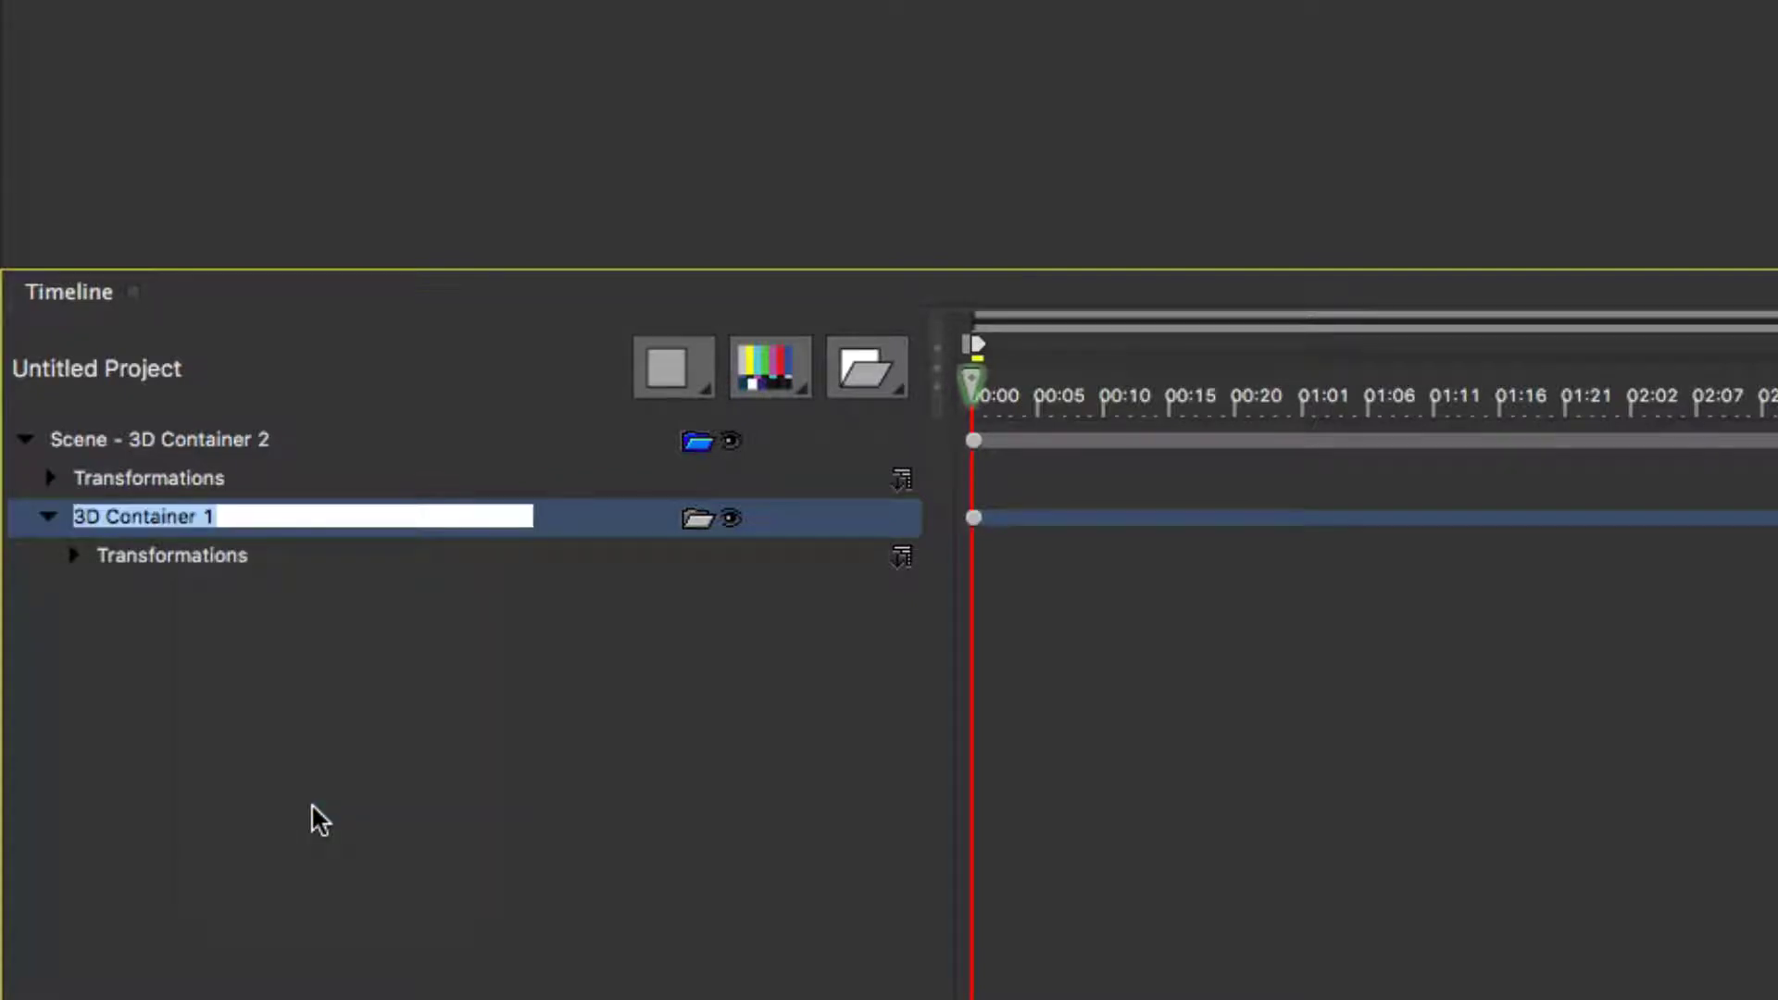
text(Yellow)
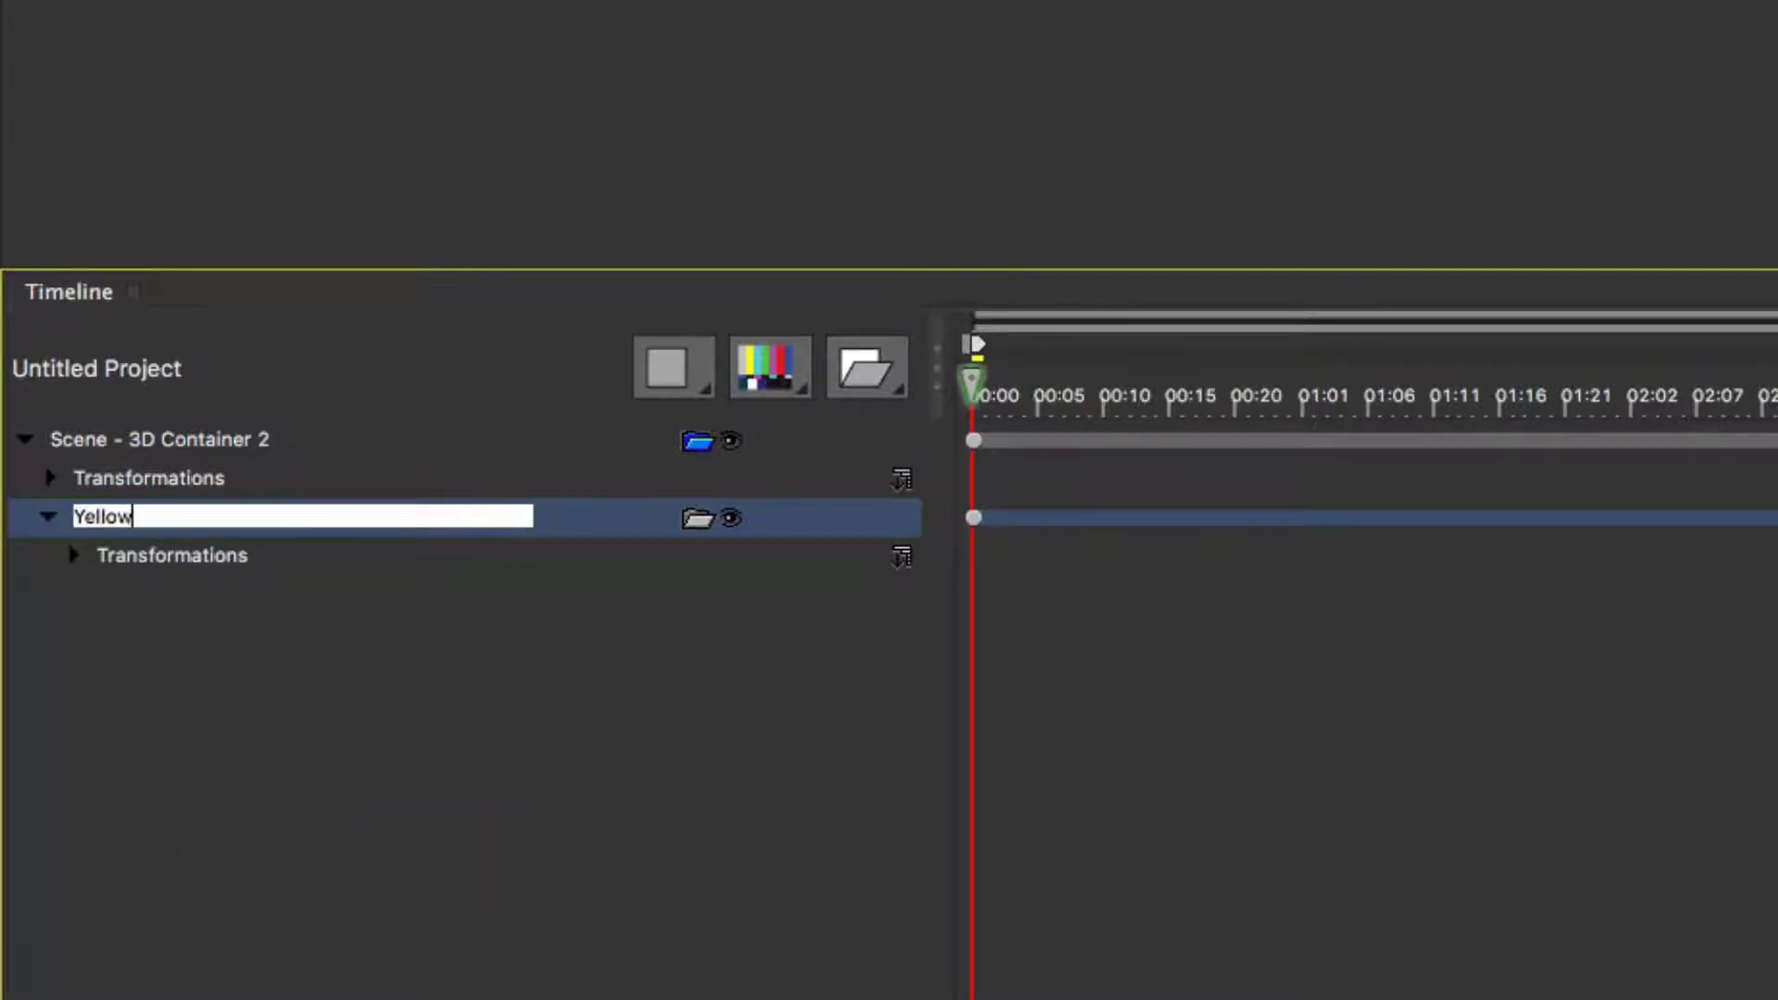
text( Lego Background)
key(Return)
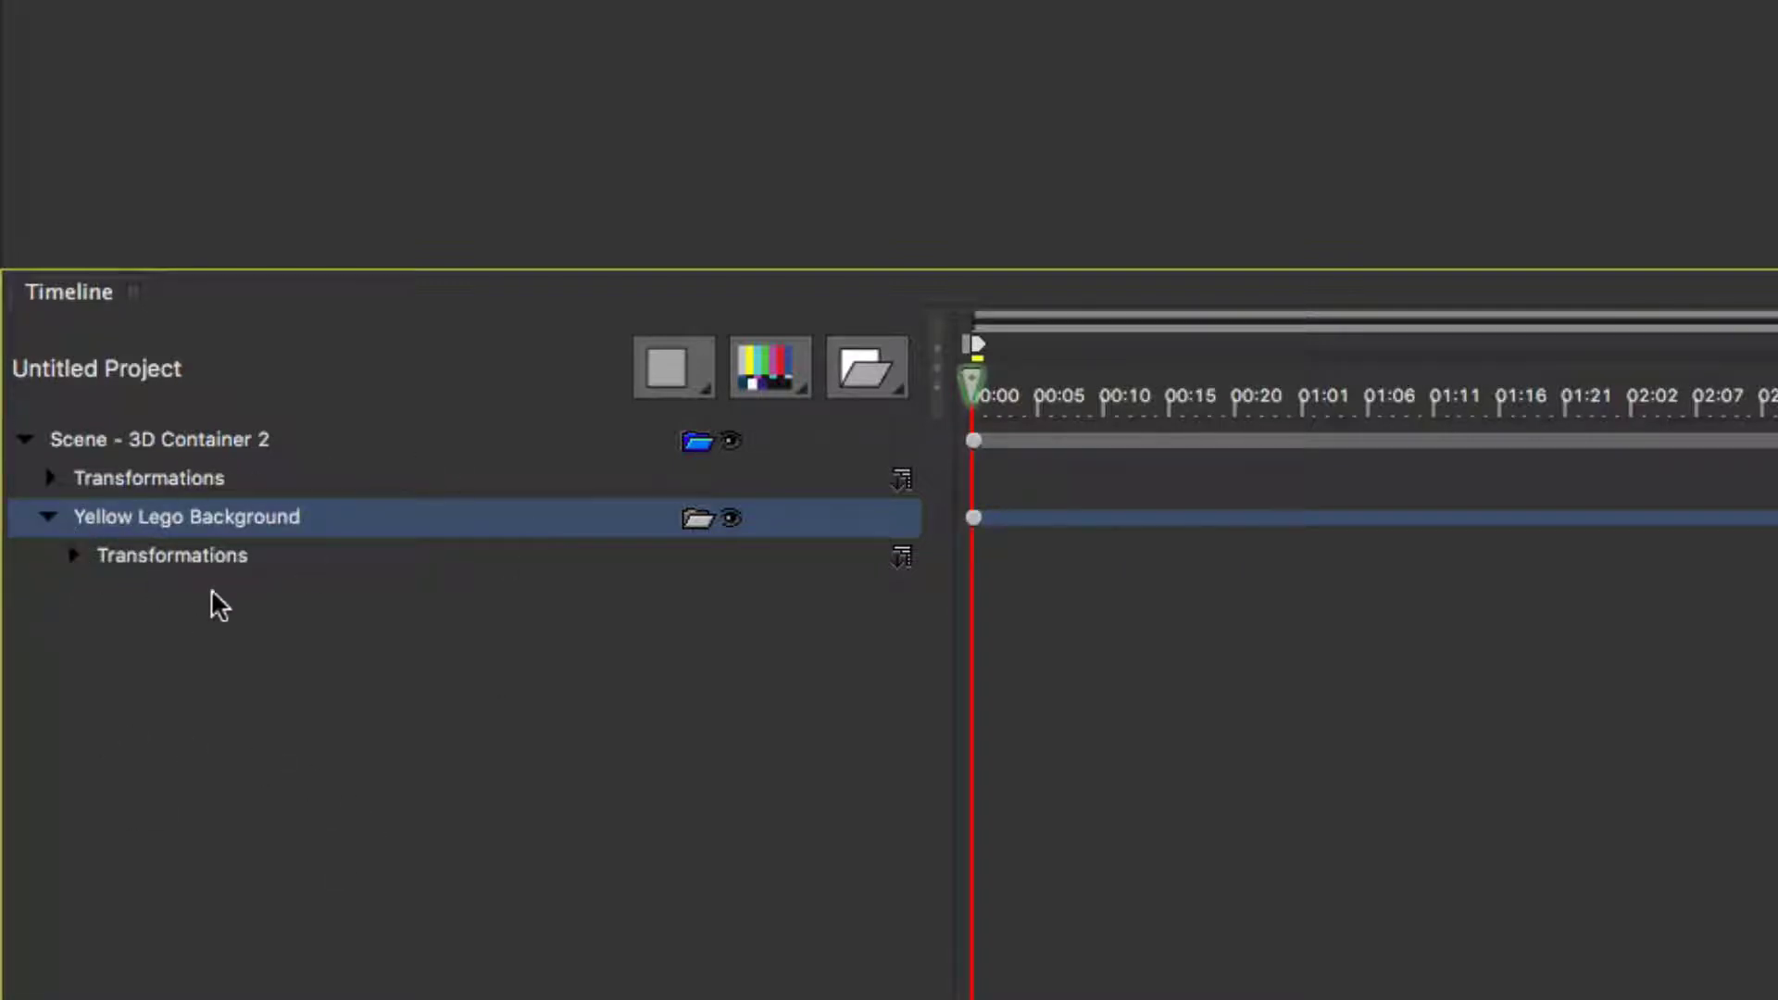
click(785, 387)
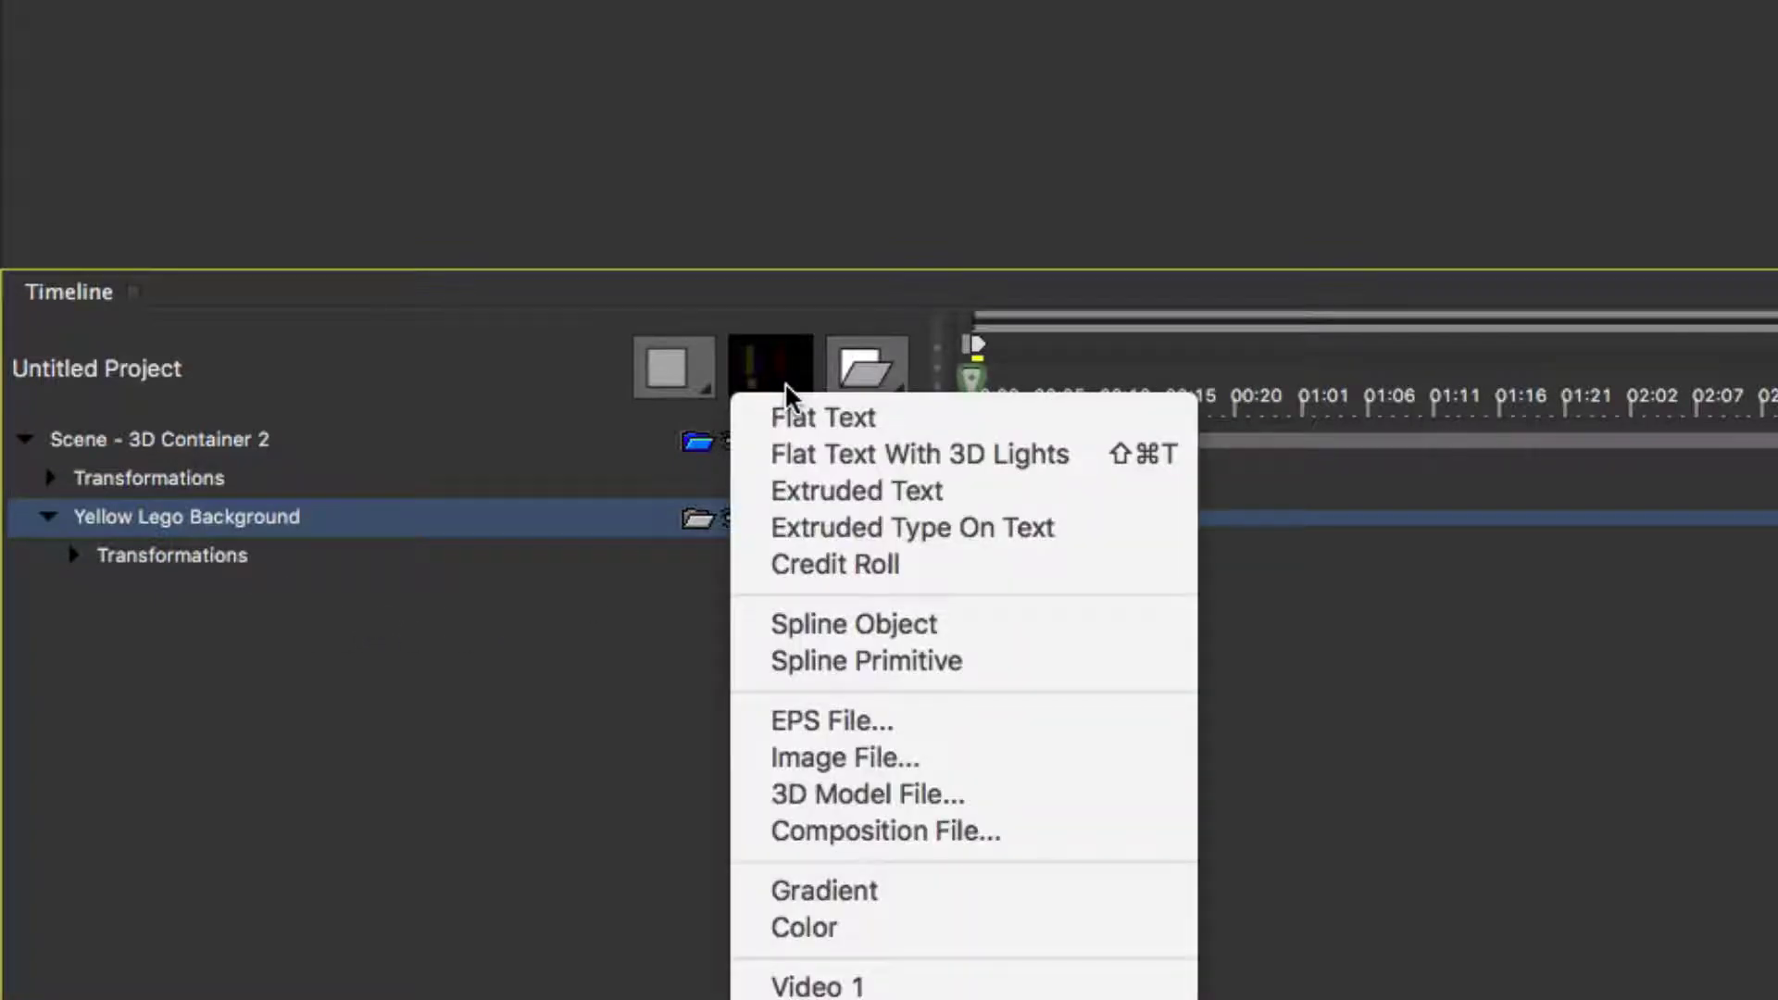
Step: Add Lego.jpg as an image layer and raise its Master Scale to 154
click(872, 766)
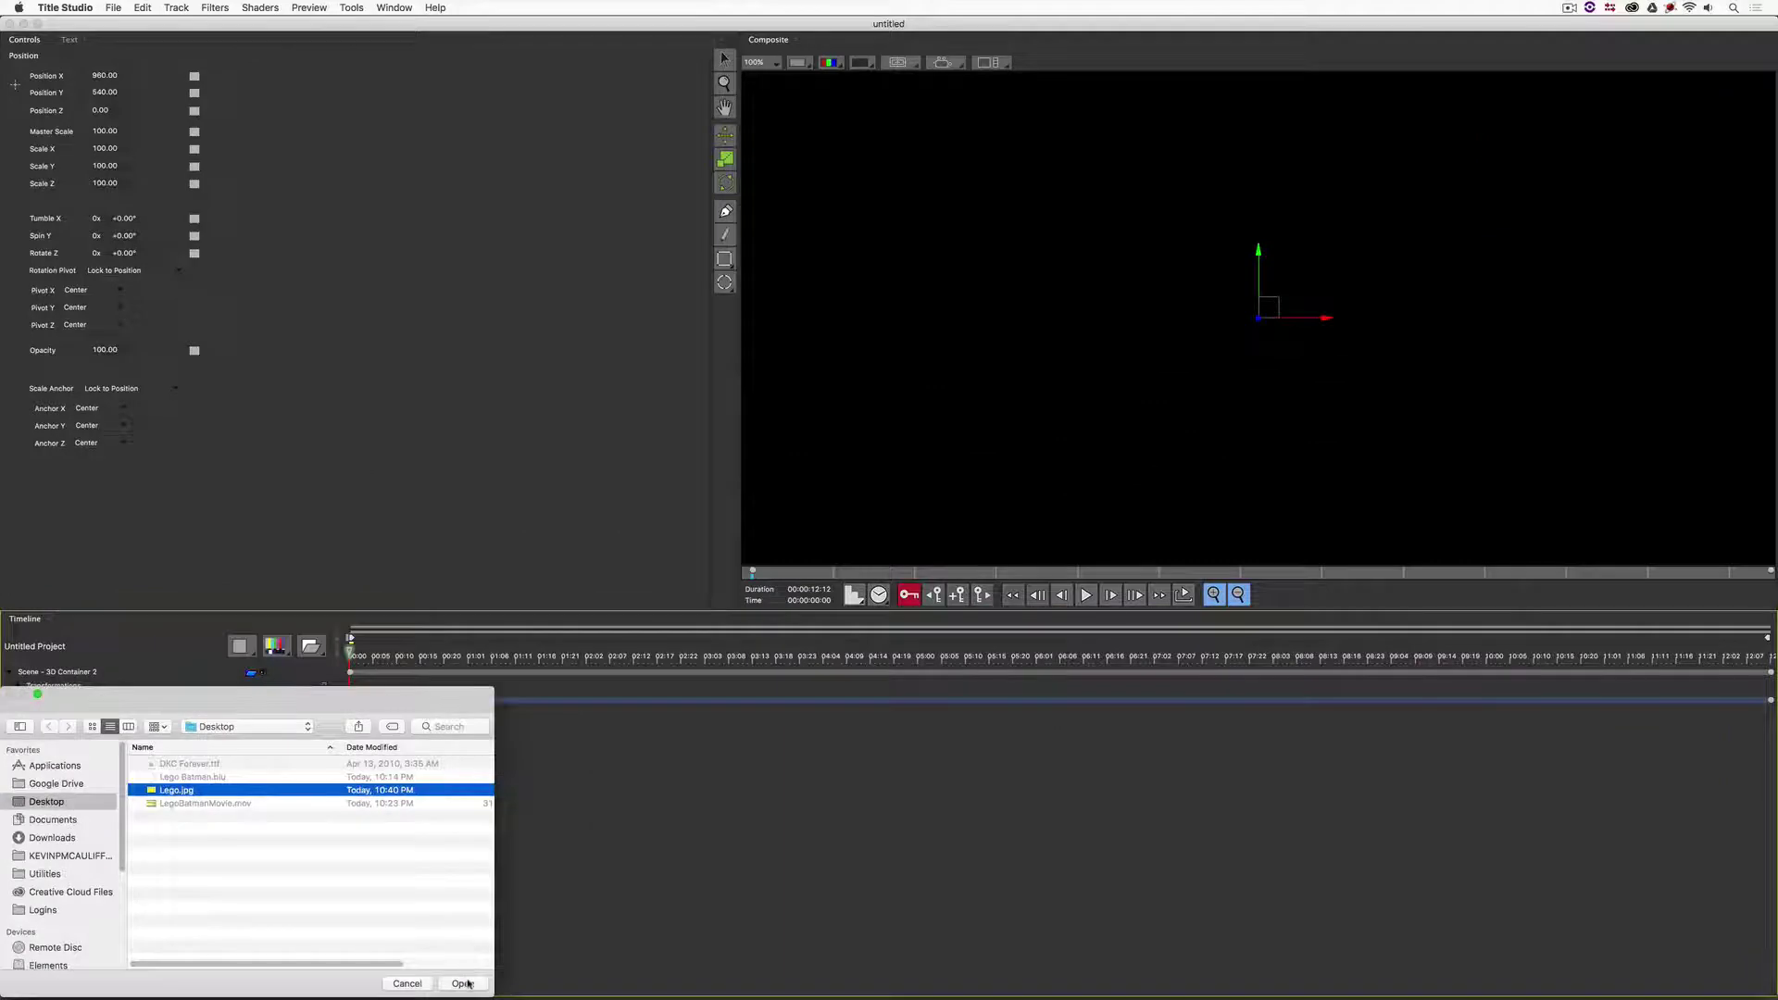
click(468, 984)
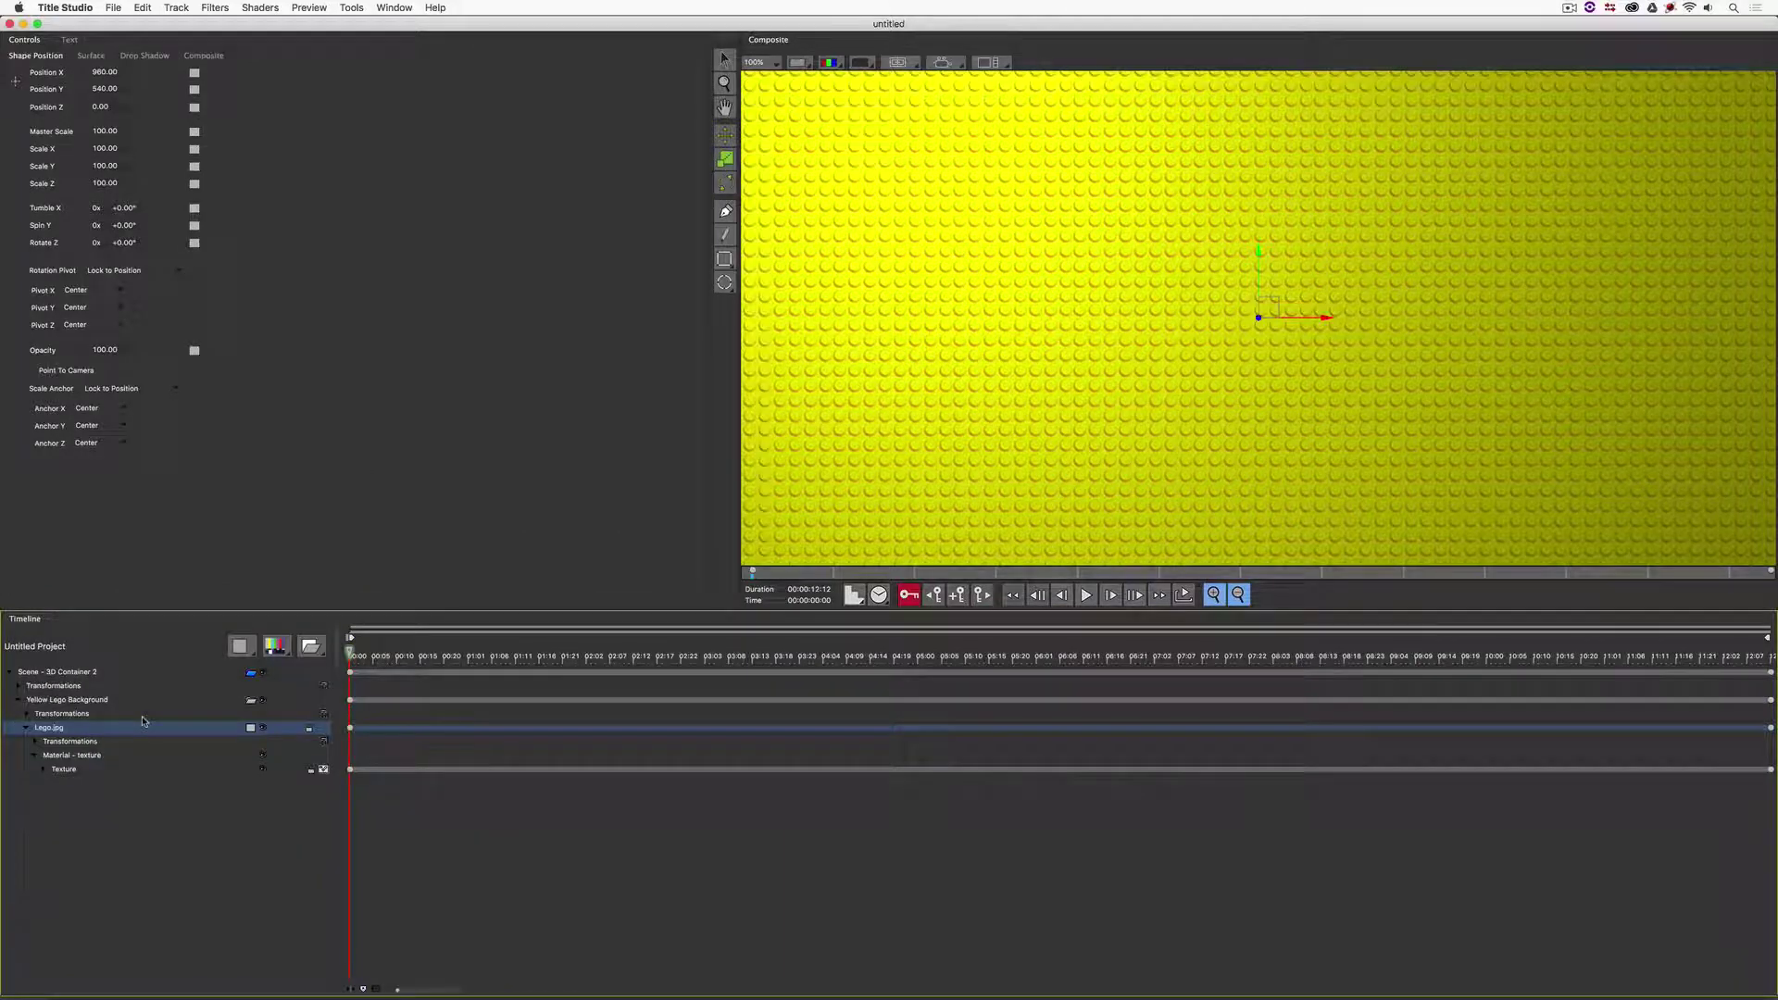
click(61, 744)
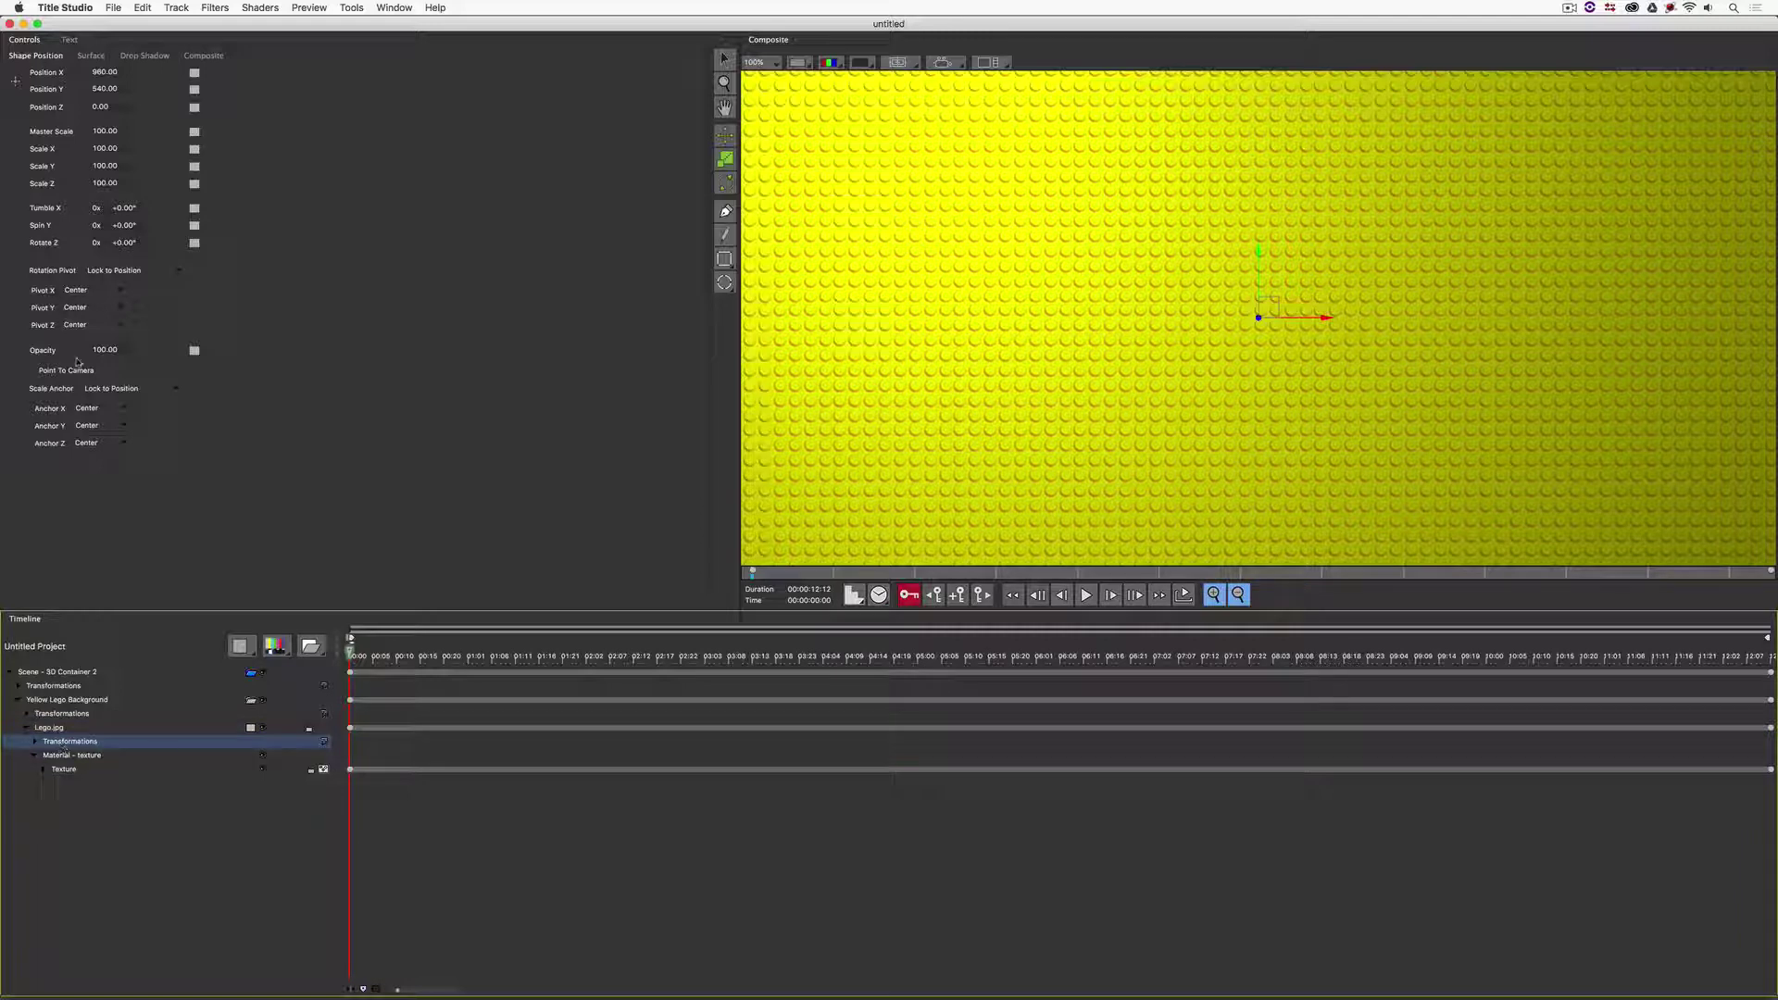
drag(106, 132, 117, 130)
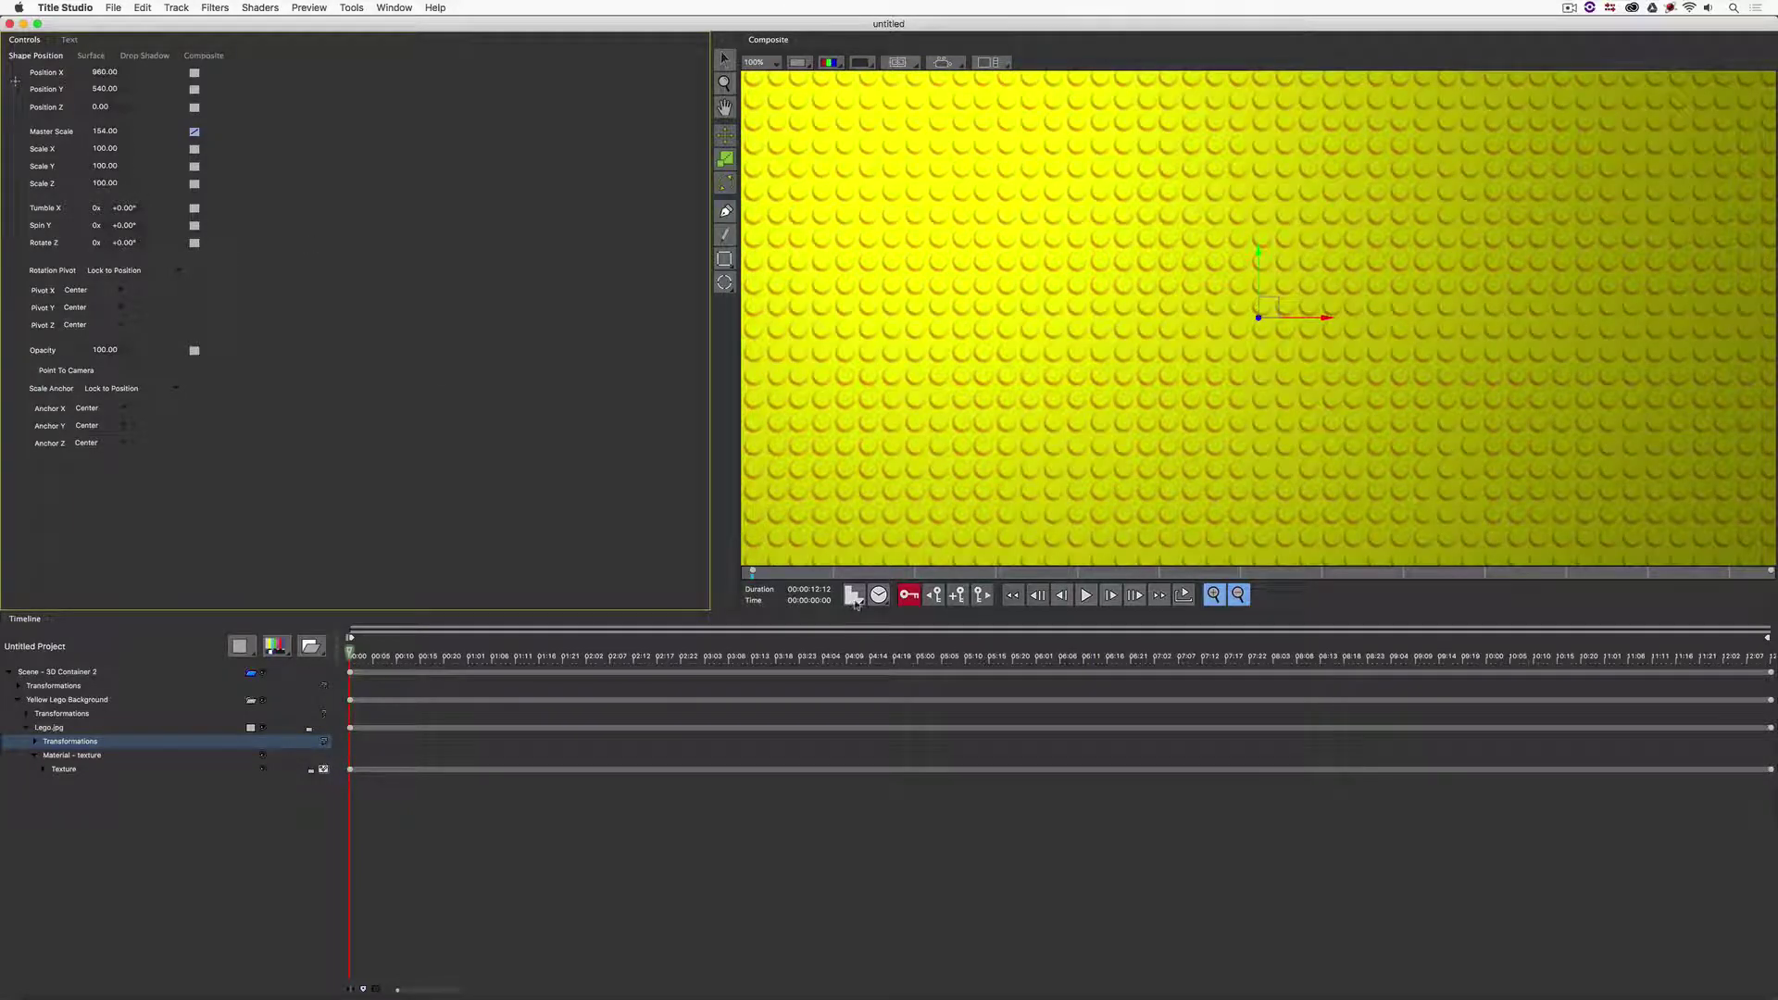
Step: Switch the preview to High quality and zoom out to see the whole frame
click(853, 600)
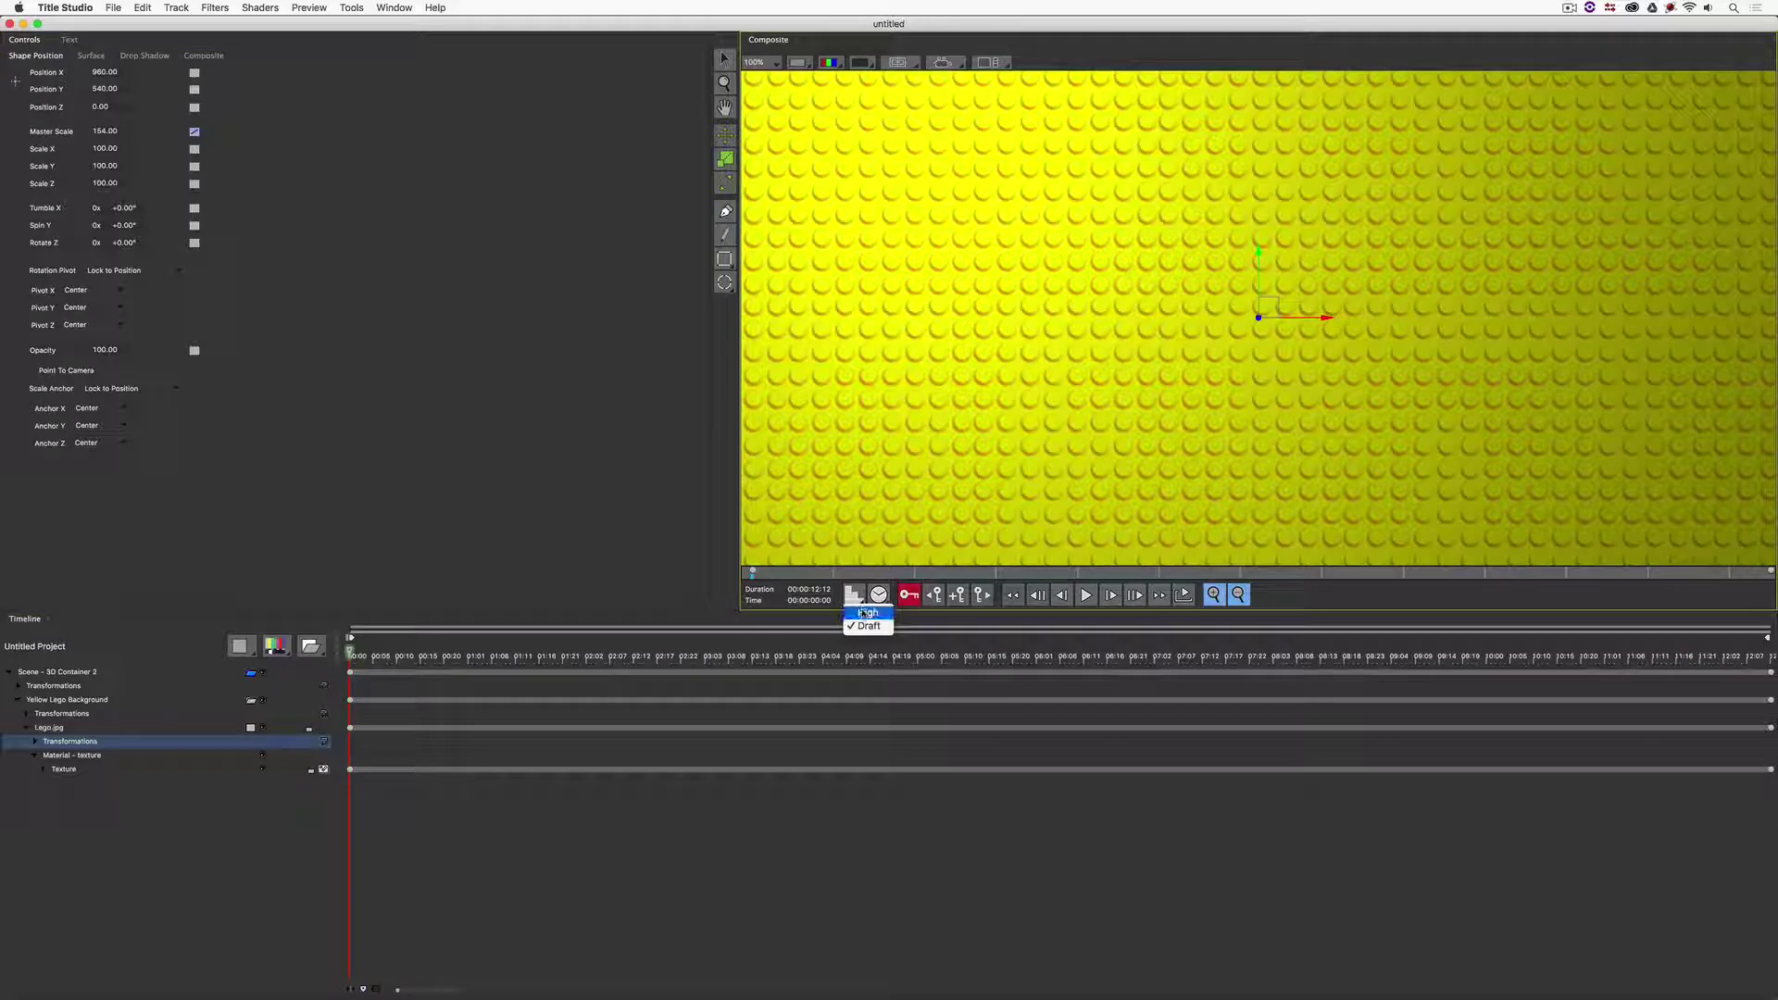
click(861, 611)
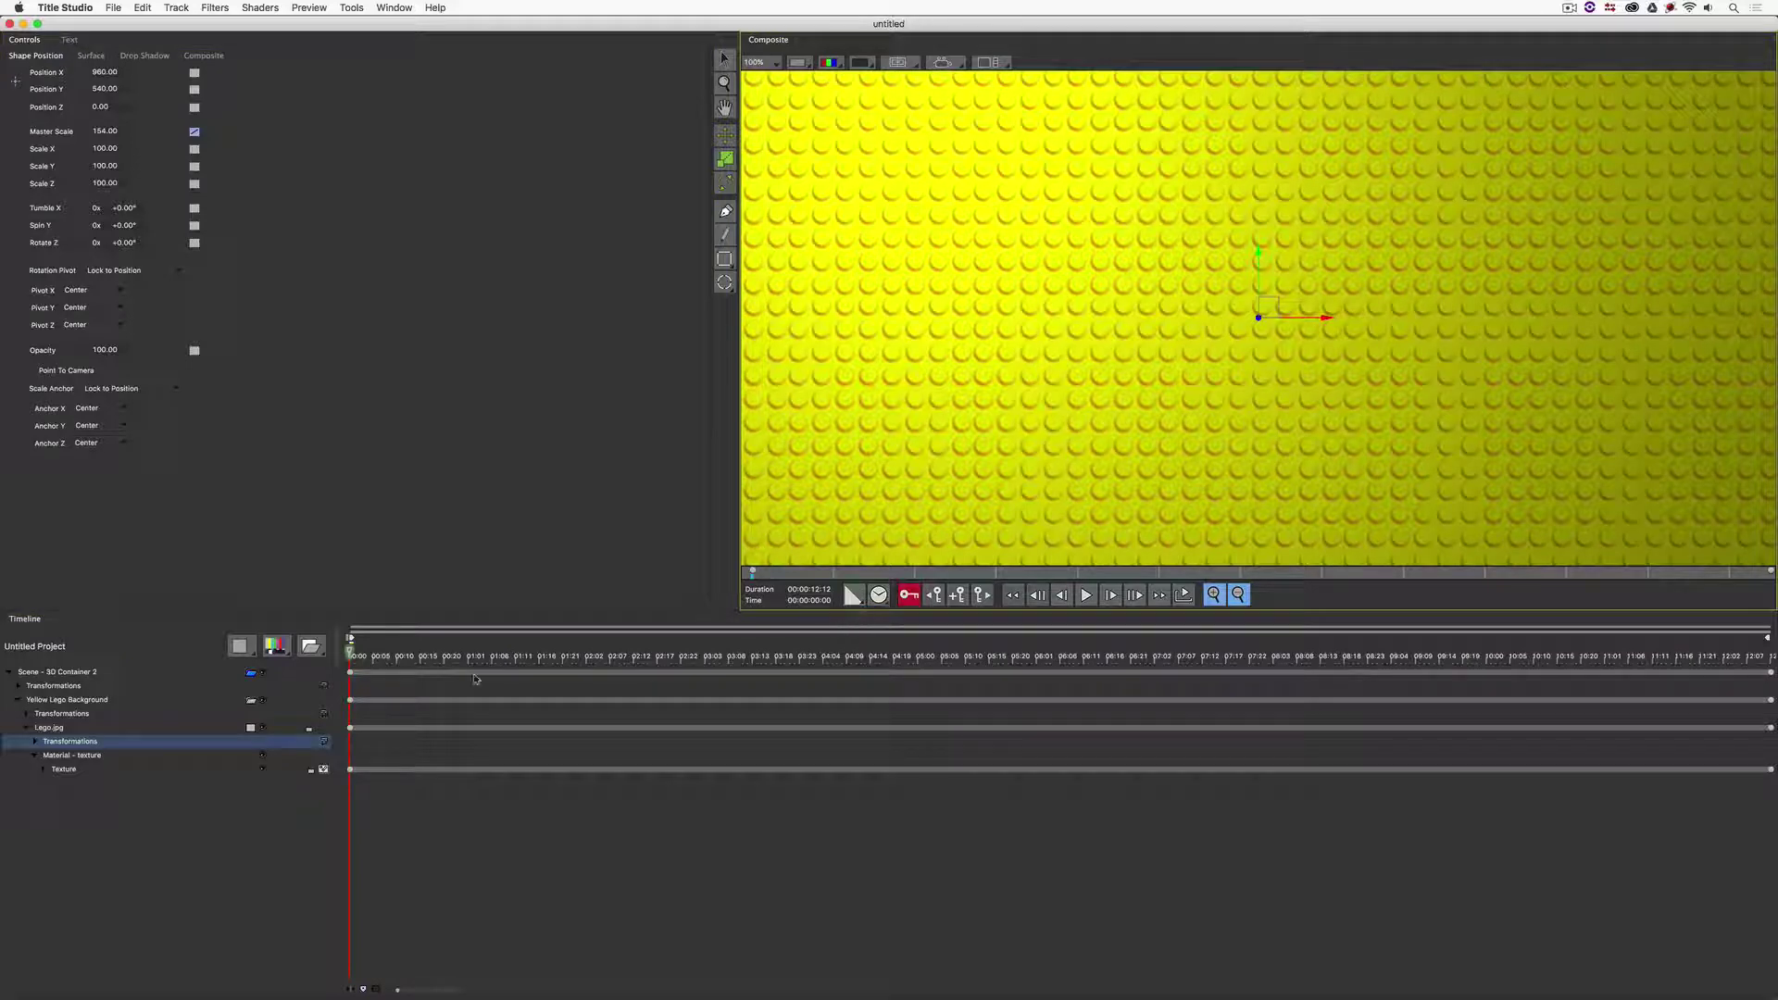
key(Up)
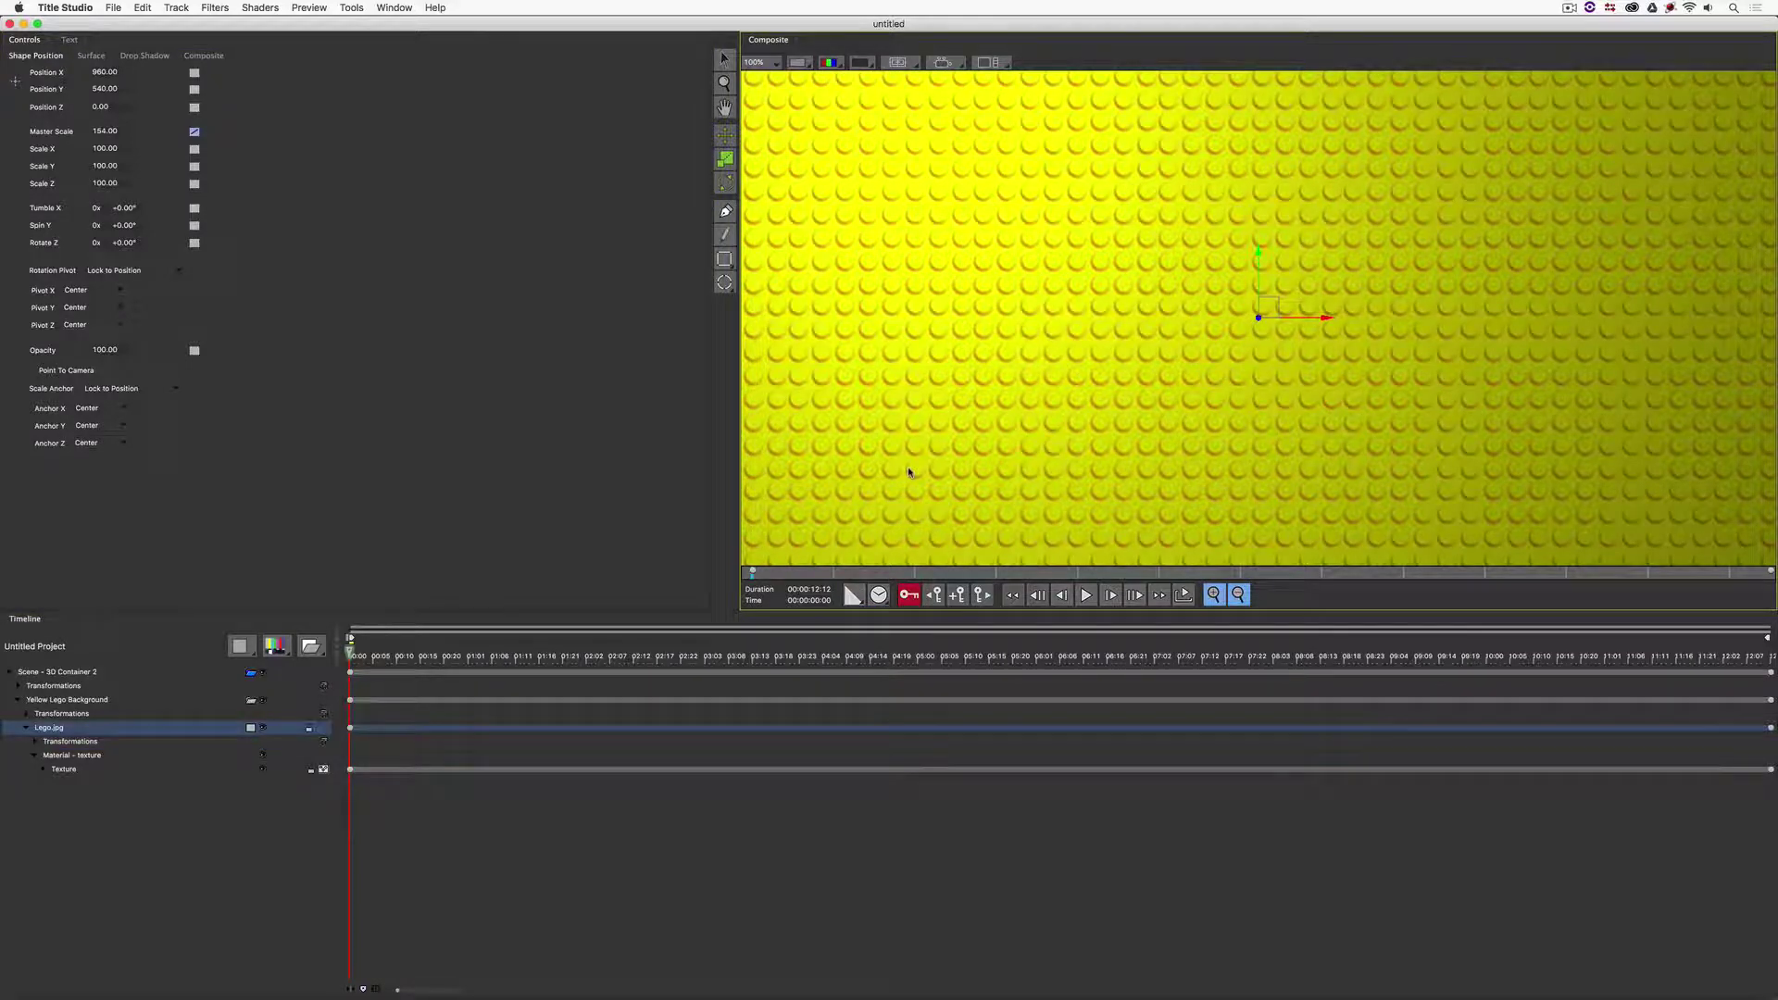
key(super+minus)
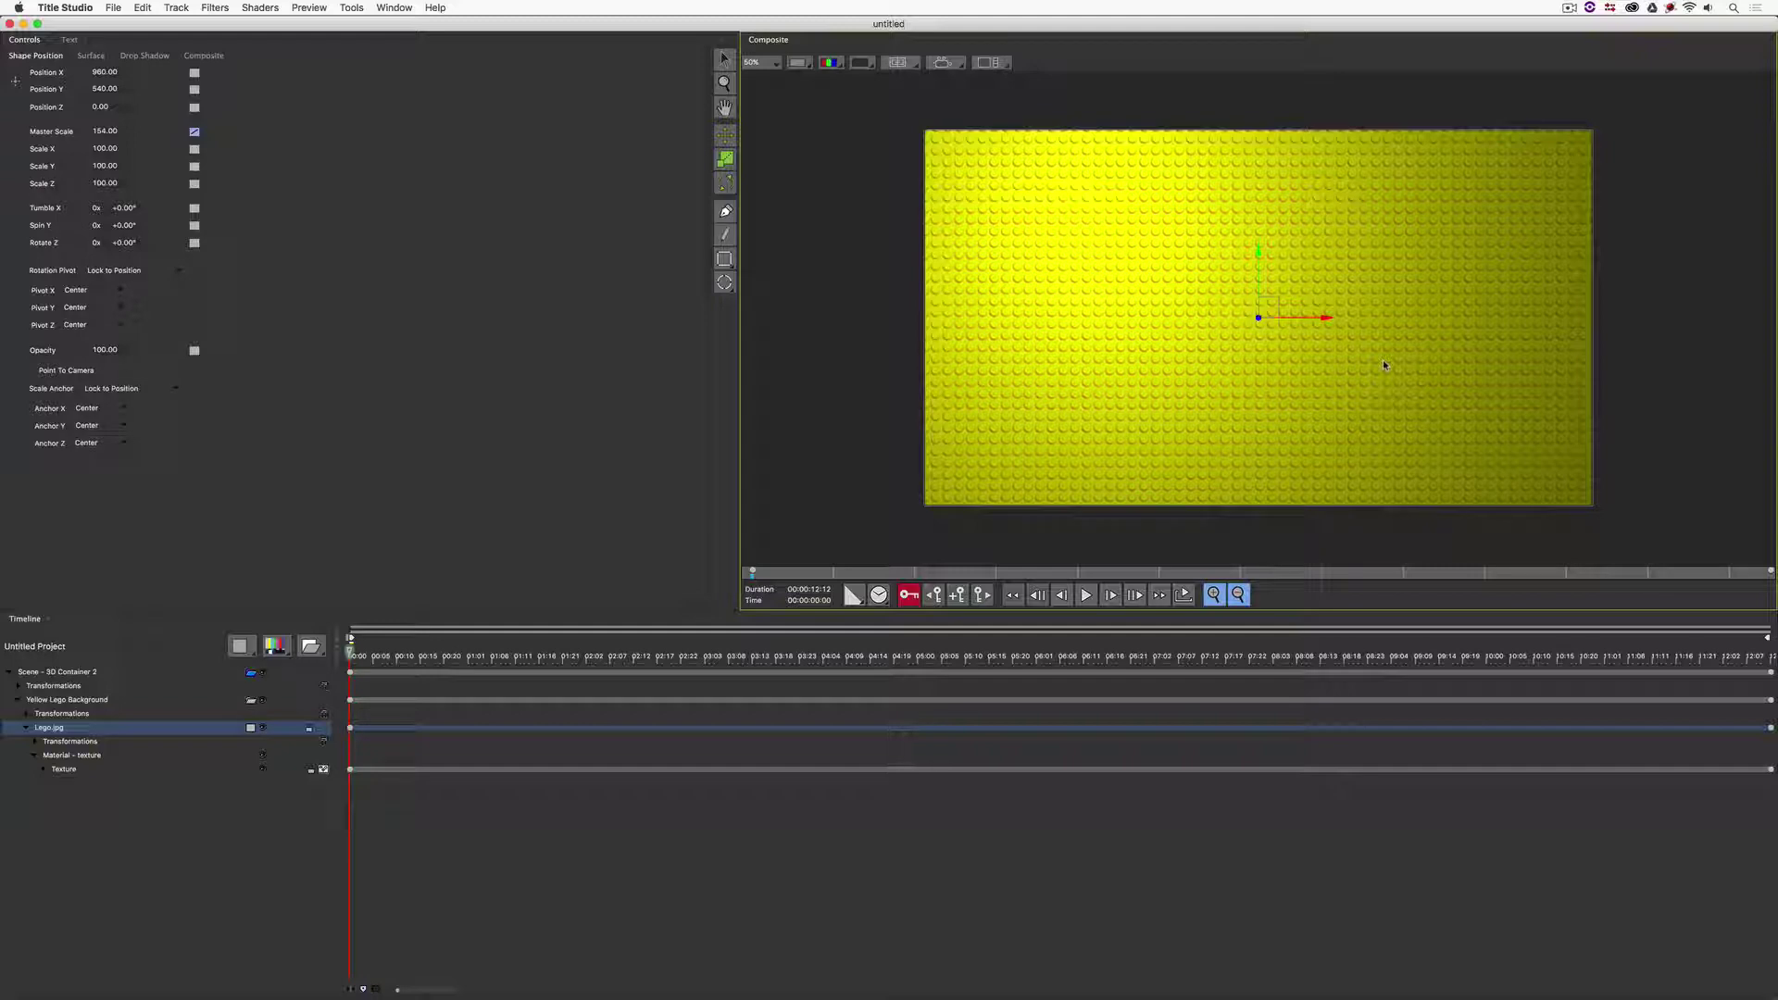
Step: In the scene's Lights settings, move the point light up-left and lower its intensity to 70
click(53, 674)
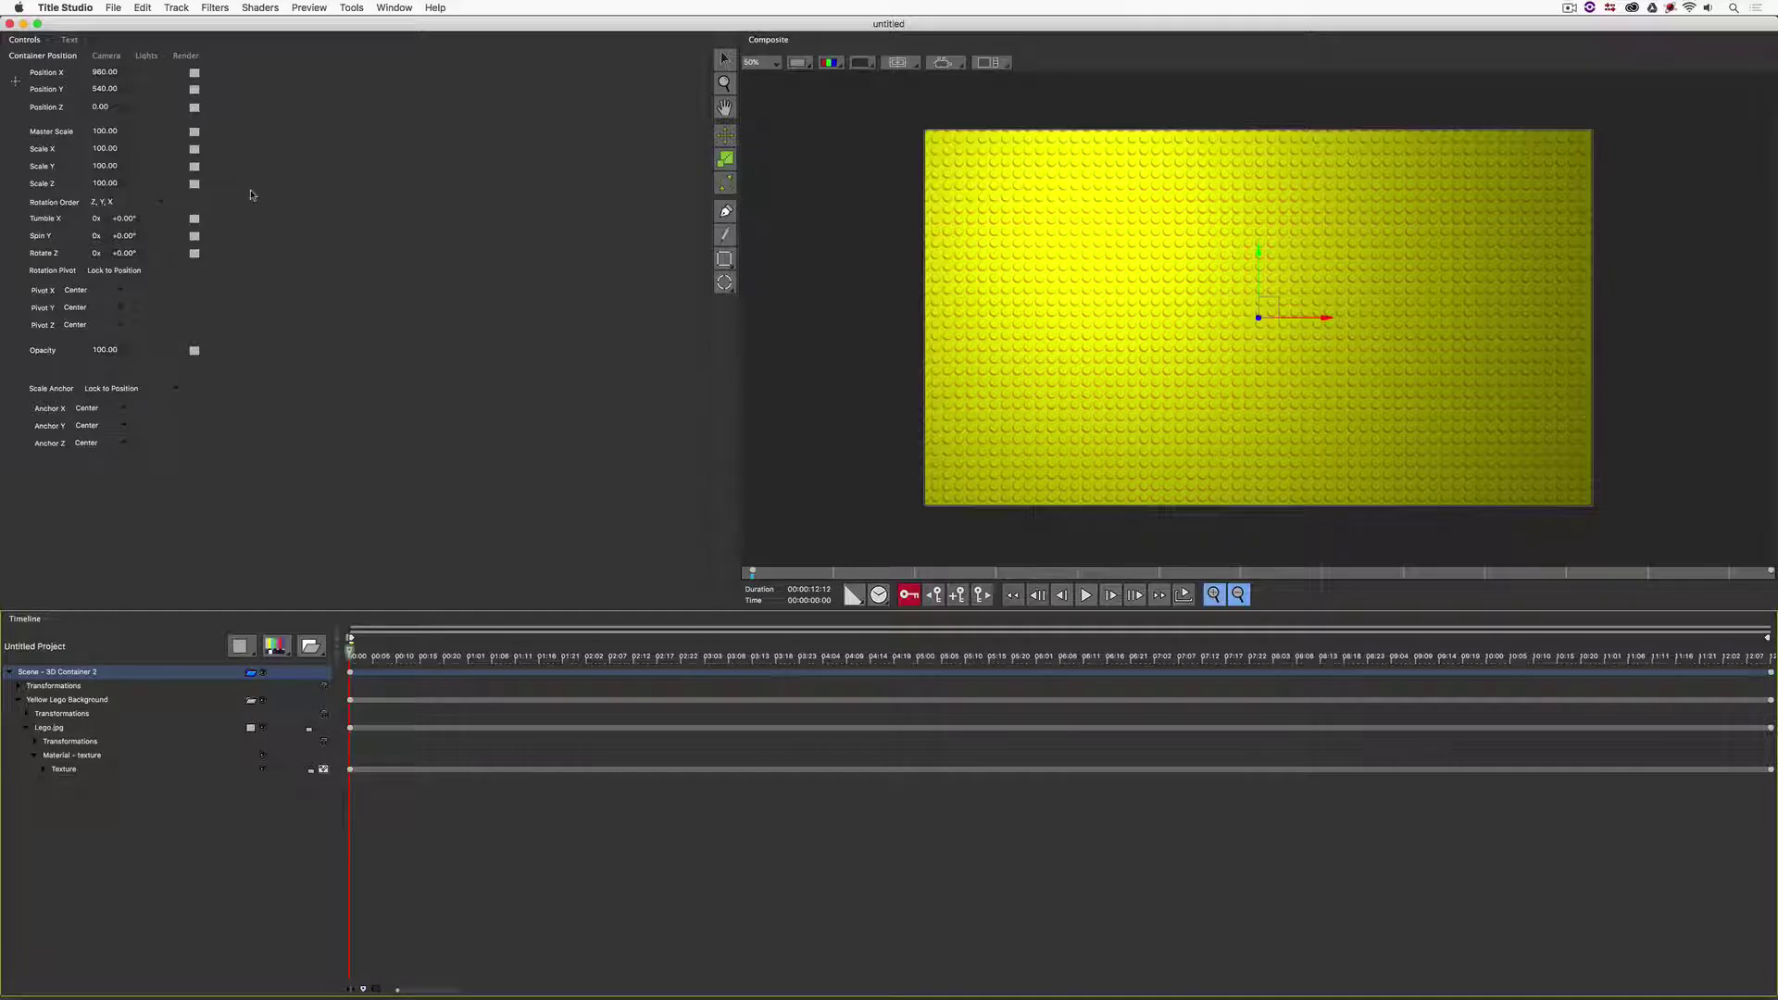
click(146, 57)
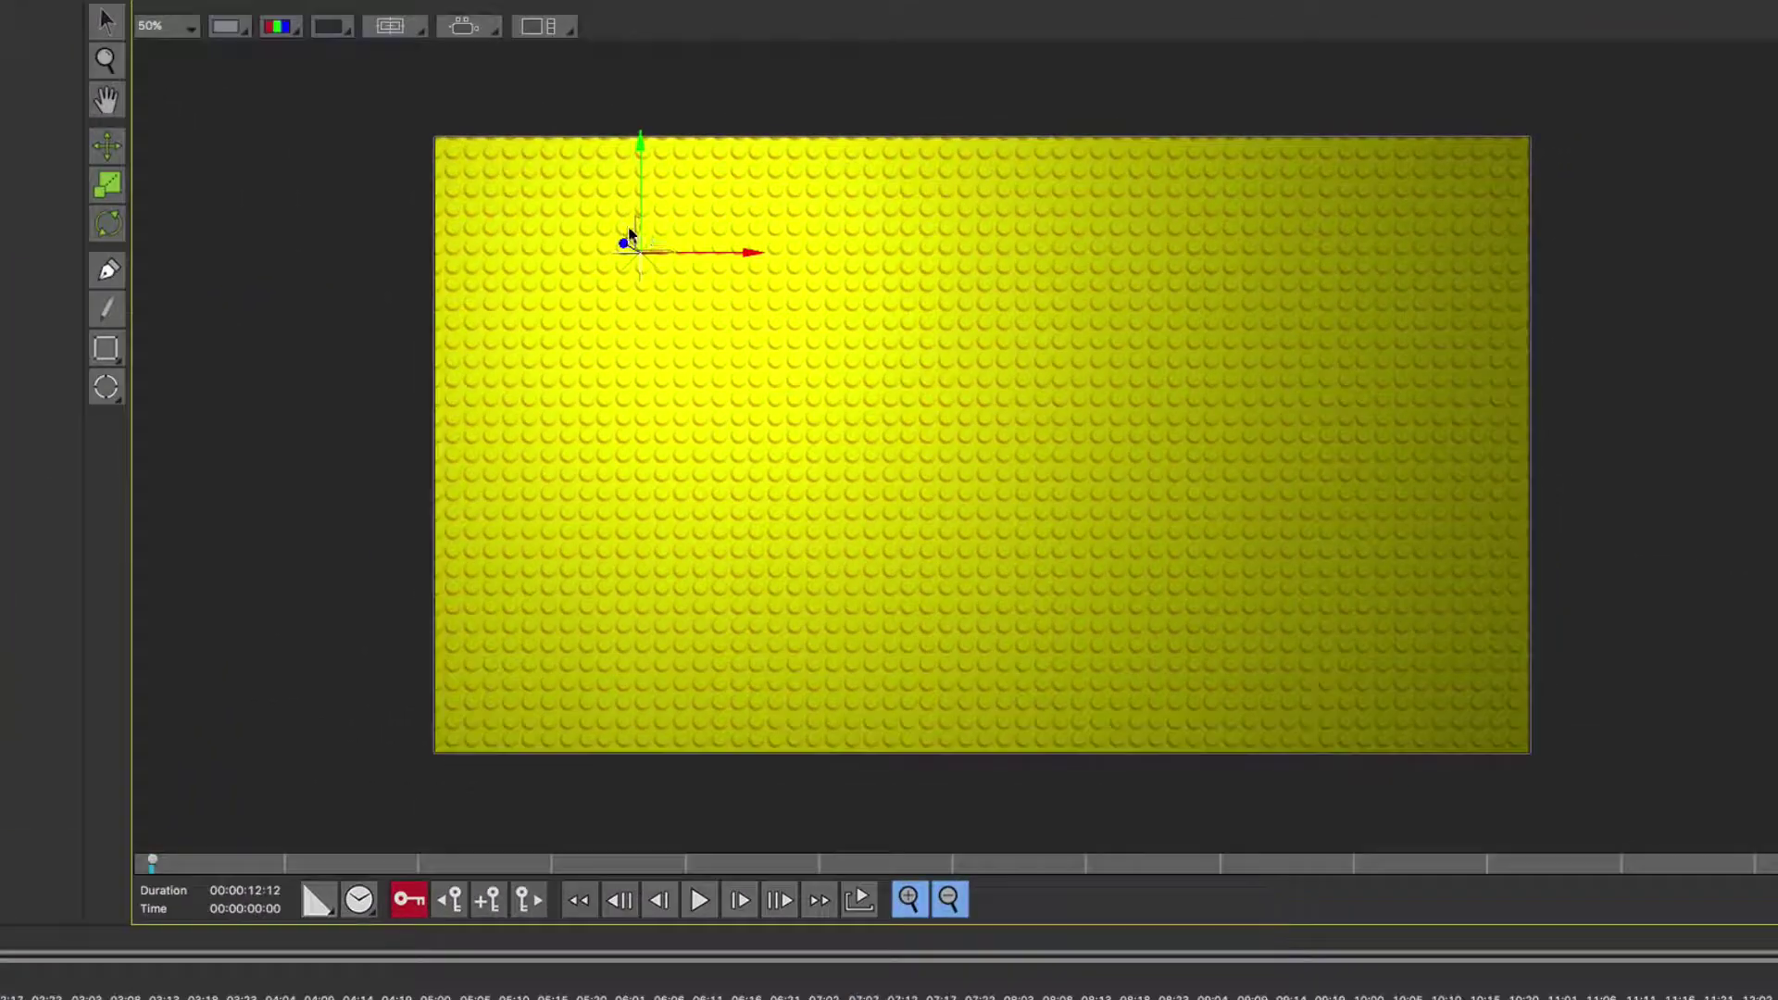
drag(1050, 194, 996, 183)
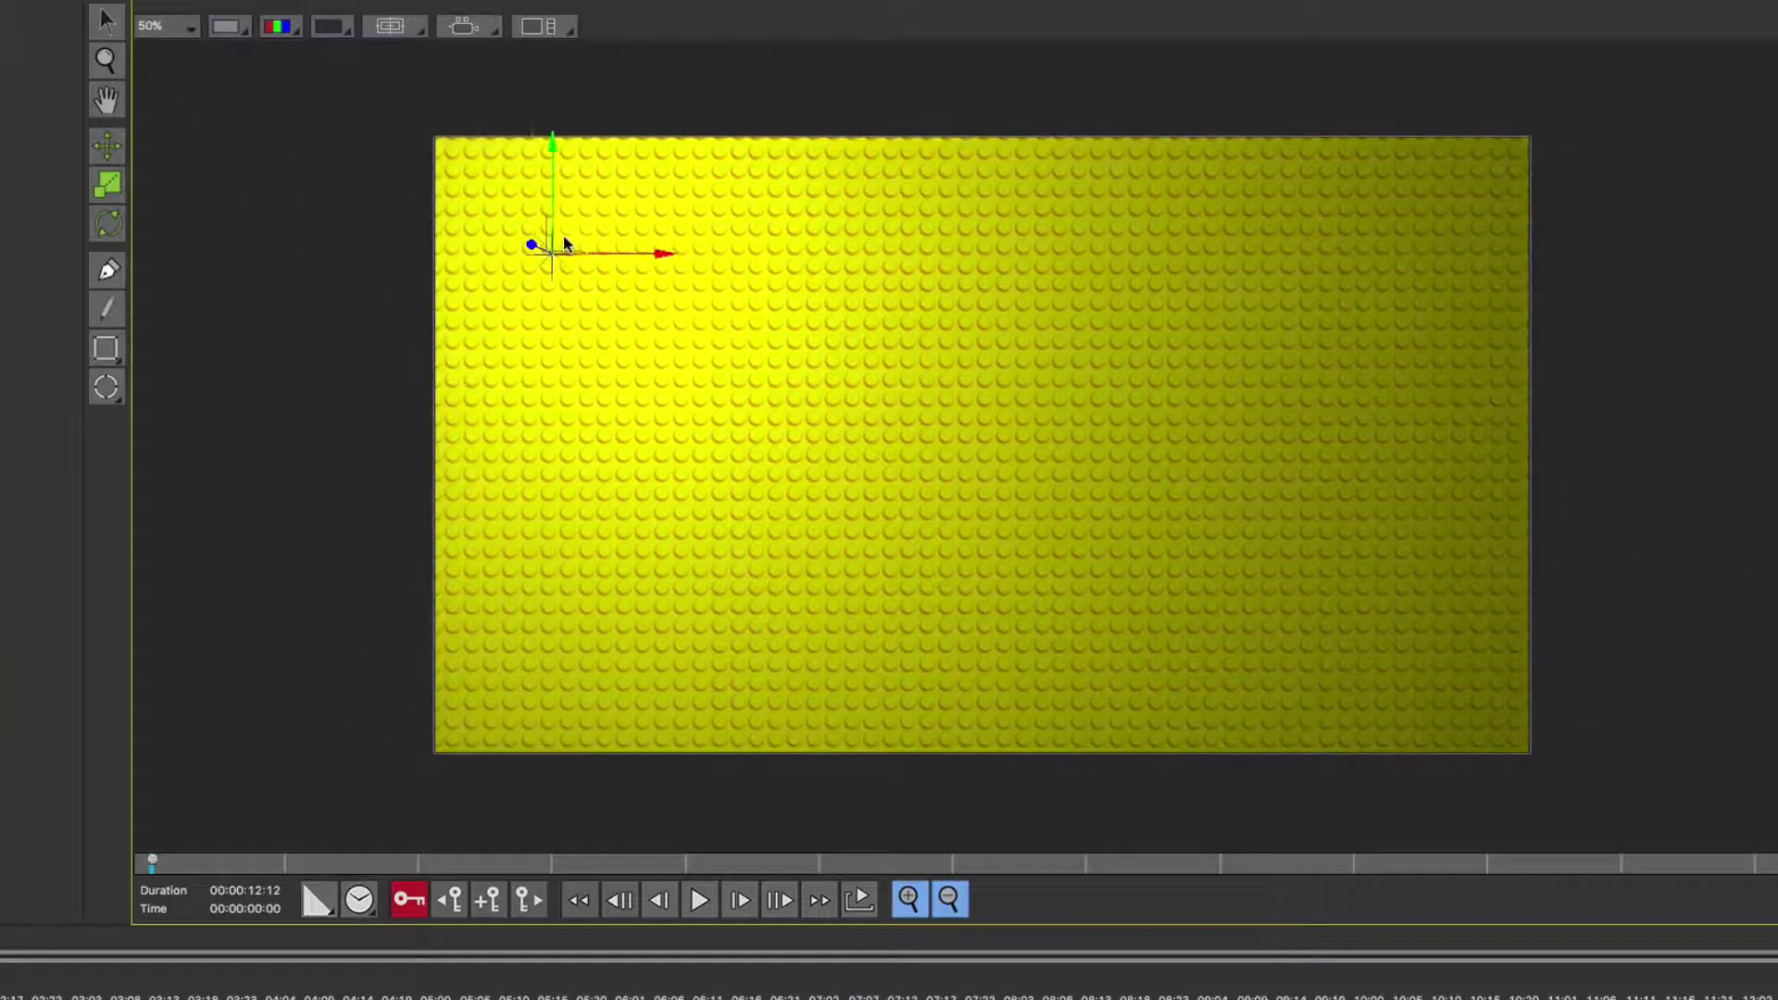
mouse_move(562, 237)
mouse_down()
mouse_move(521, 206)
mouse_move(536, 227)
mouse_up()
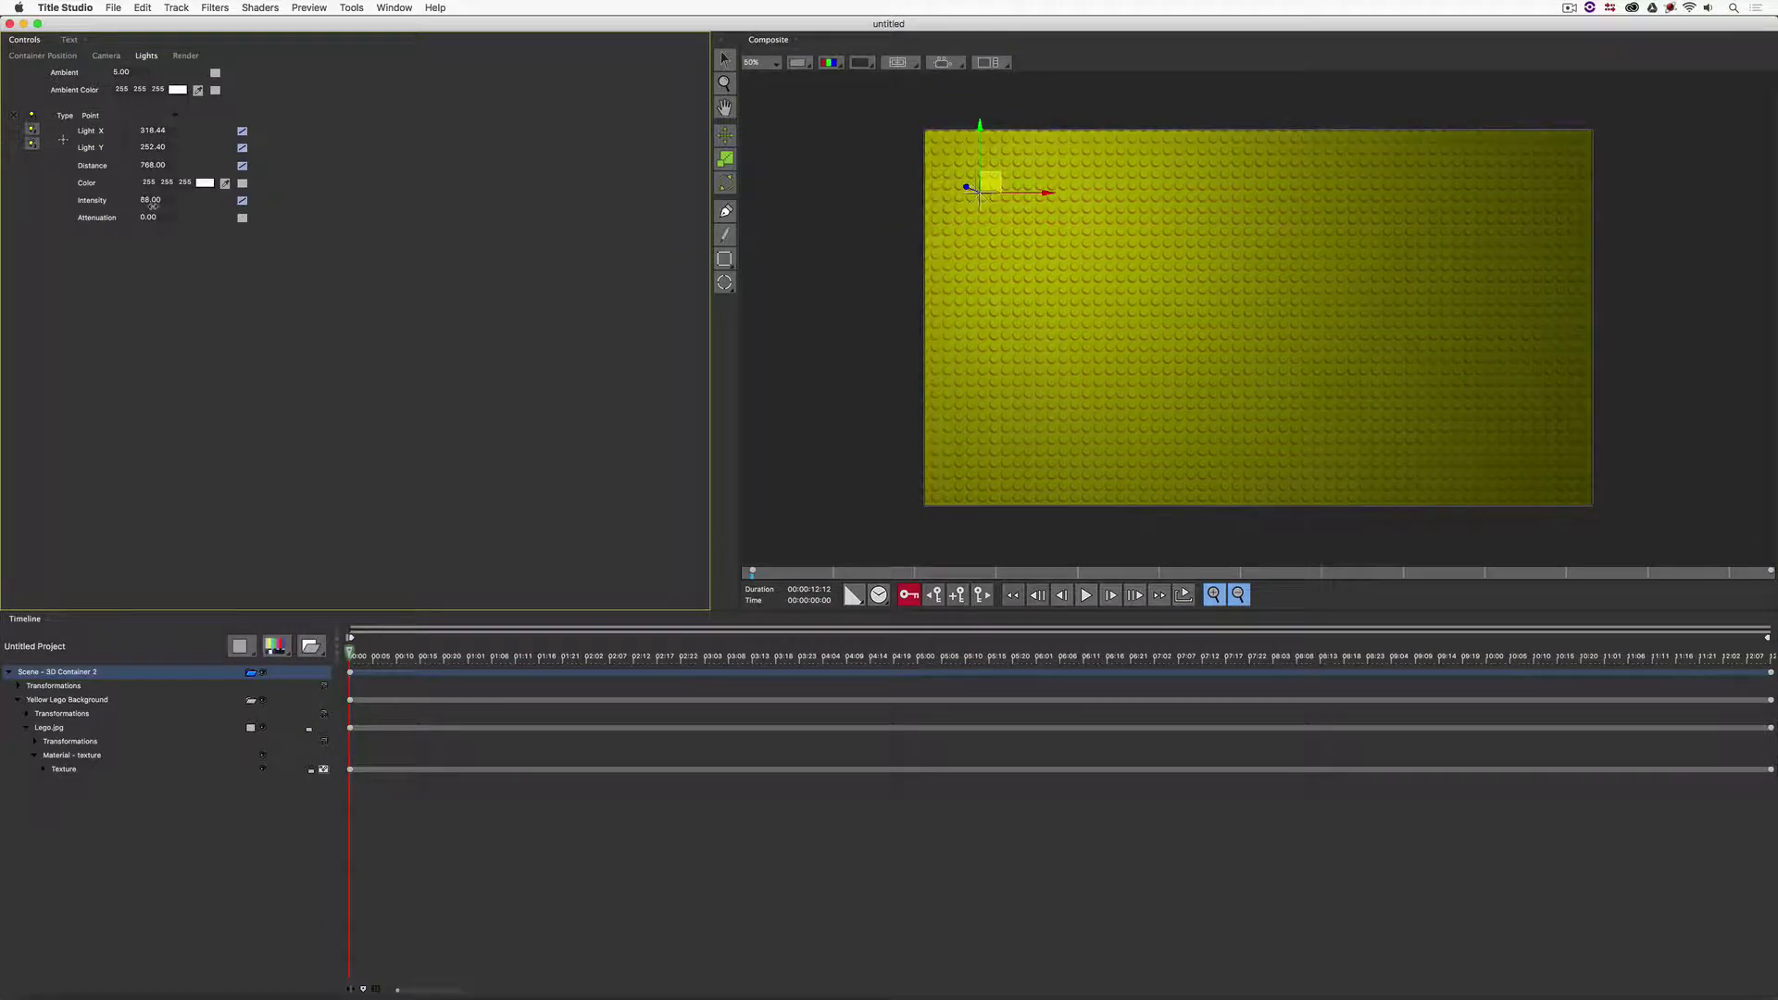
drag(153, 206, 155, 211)
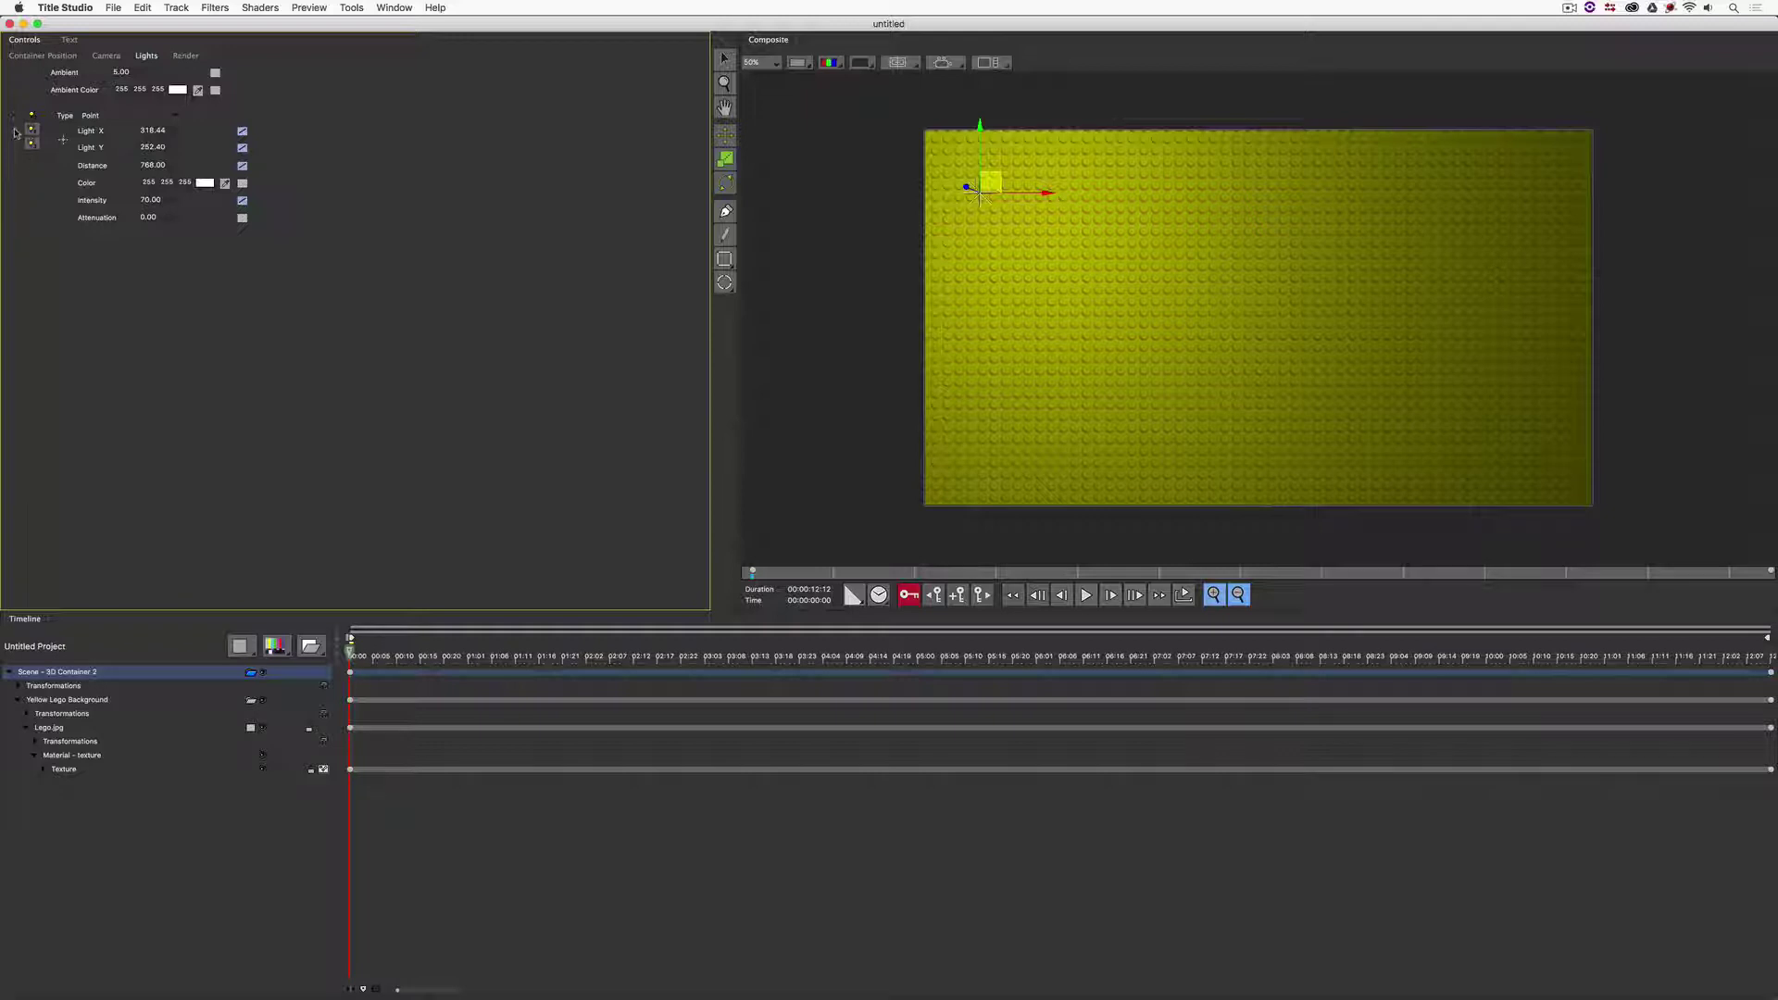
Step: Enable a second light, dim it to 75 intensity and move it toward the lower right
click(16, 132)
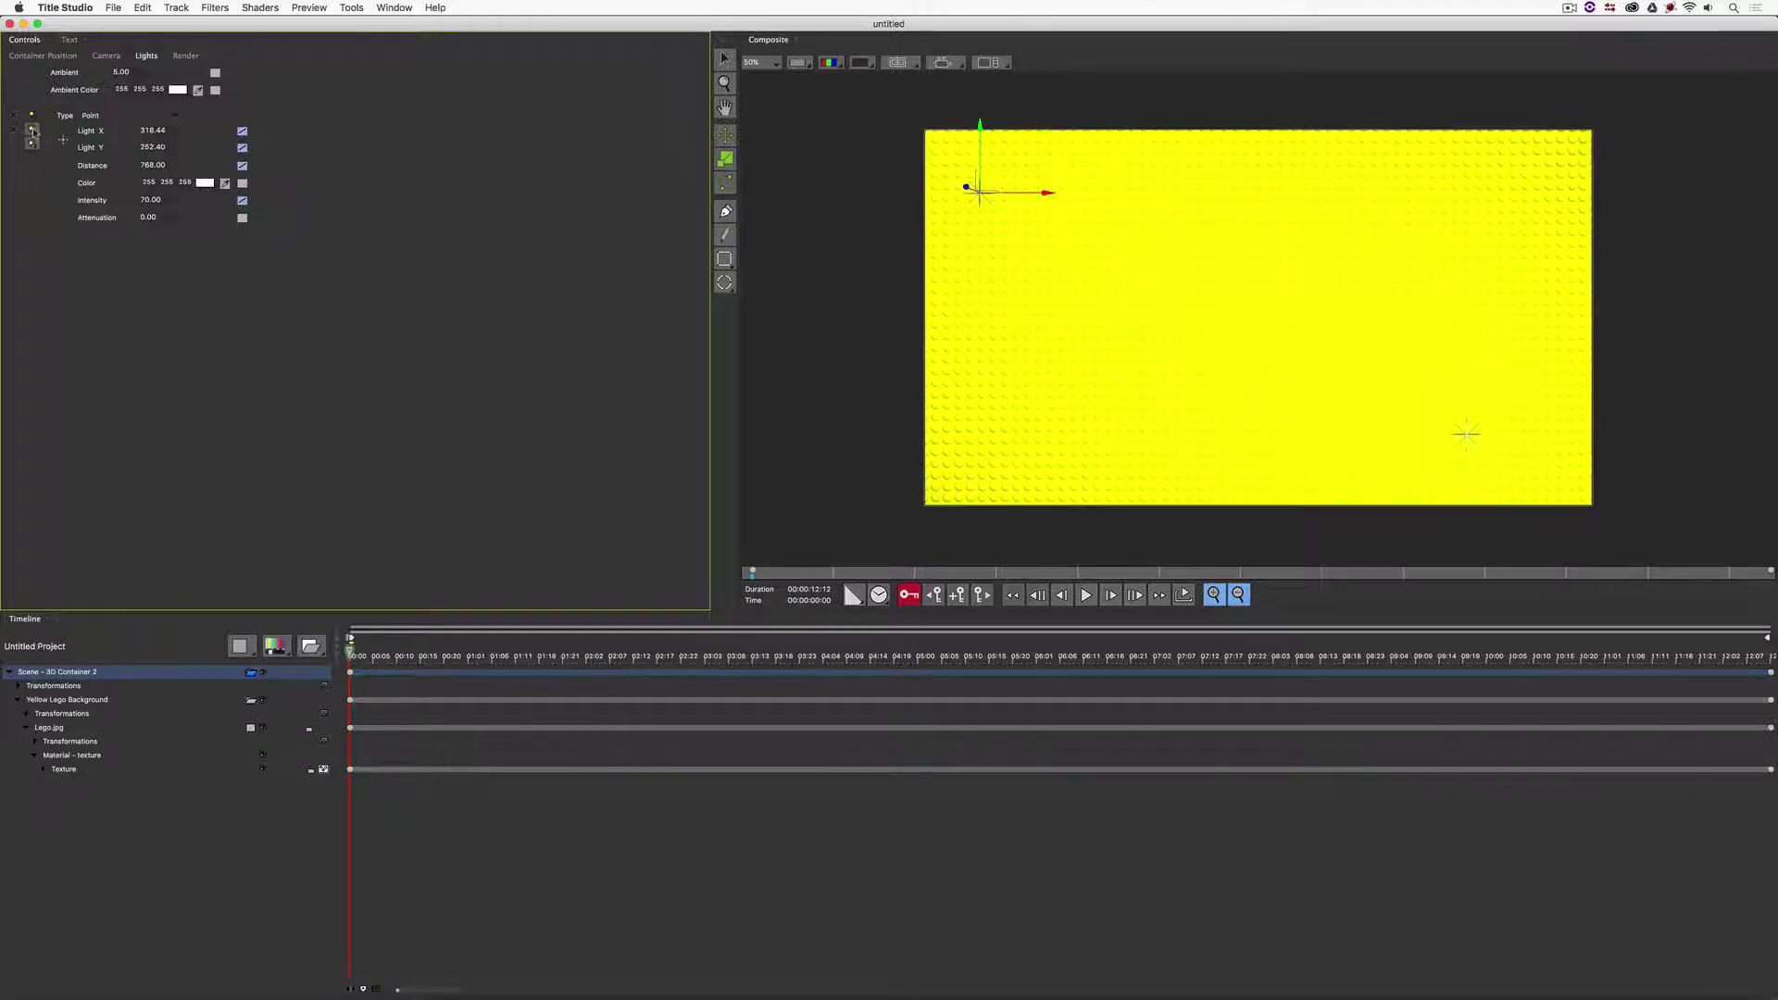
click(32, 132)
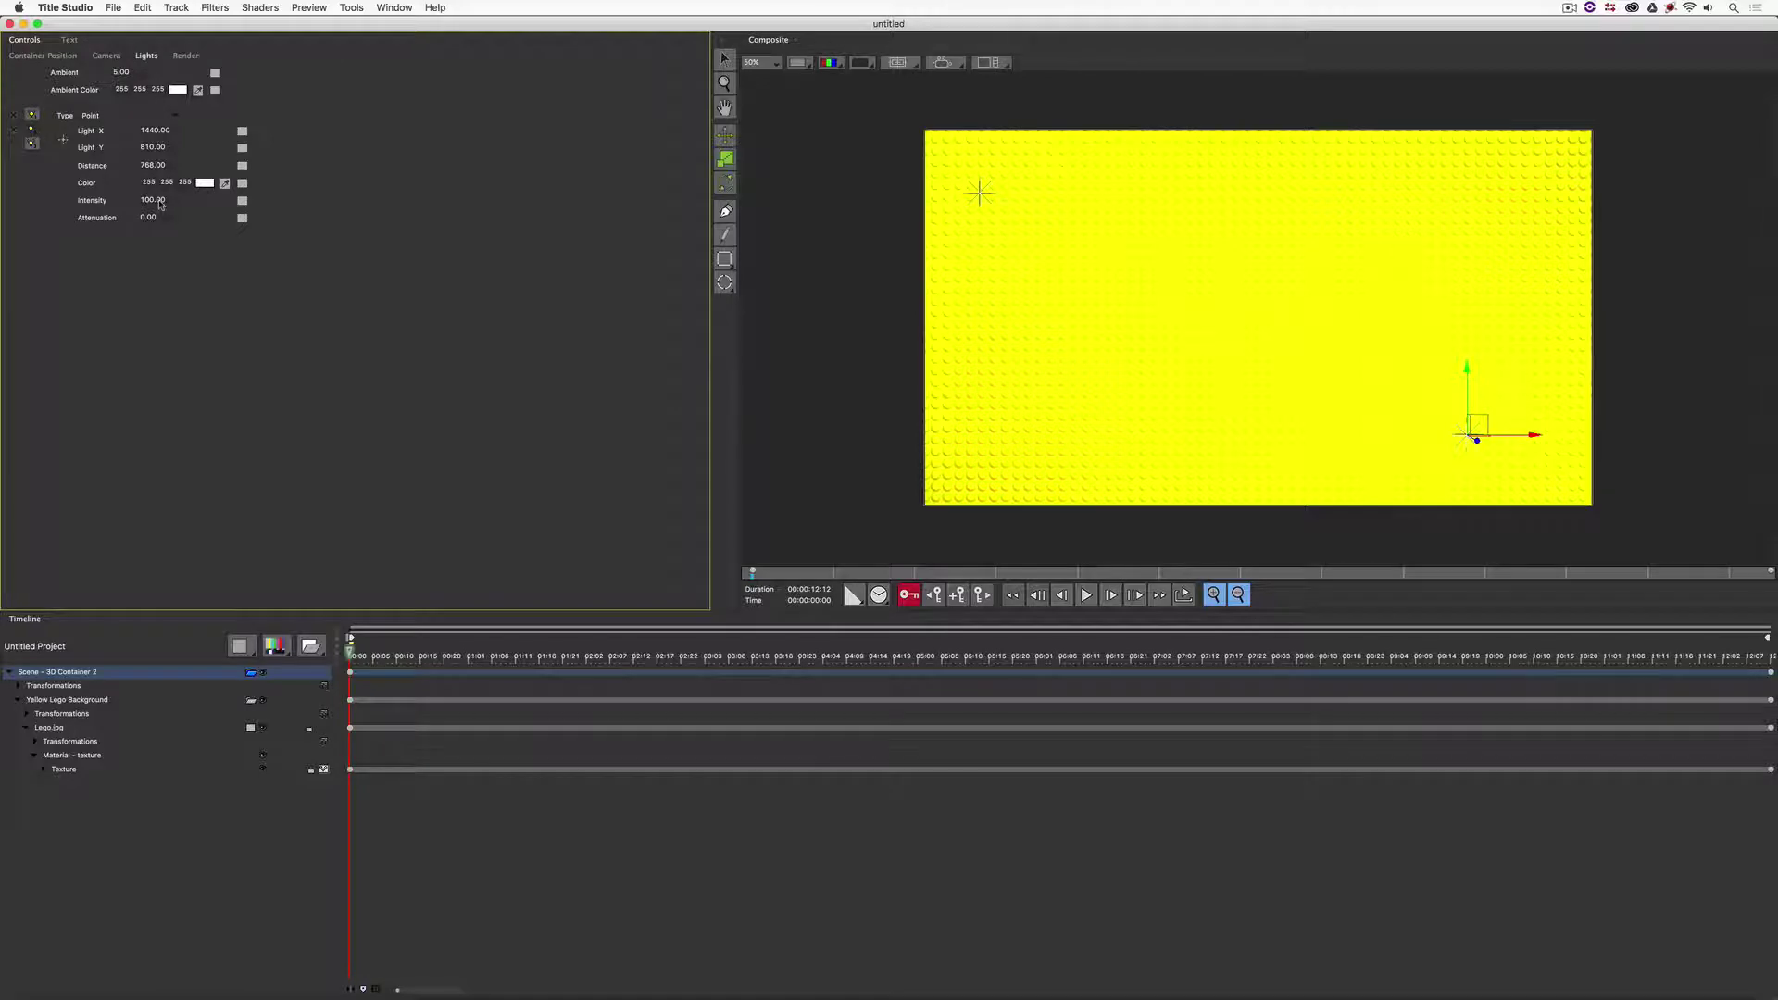
drag(157, 202, 145, 213)
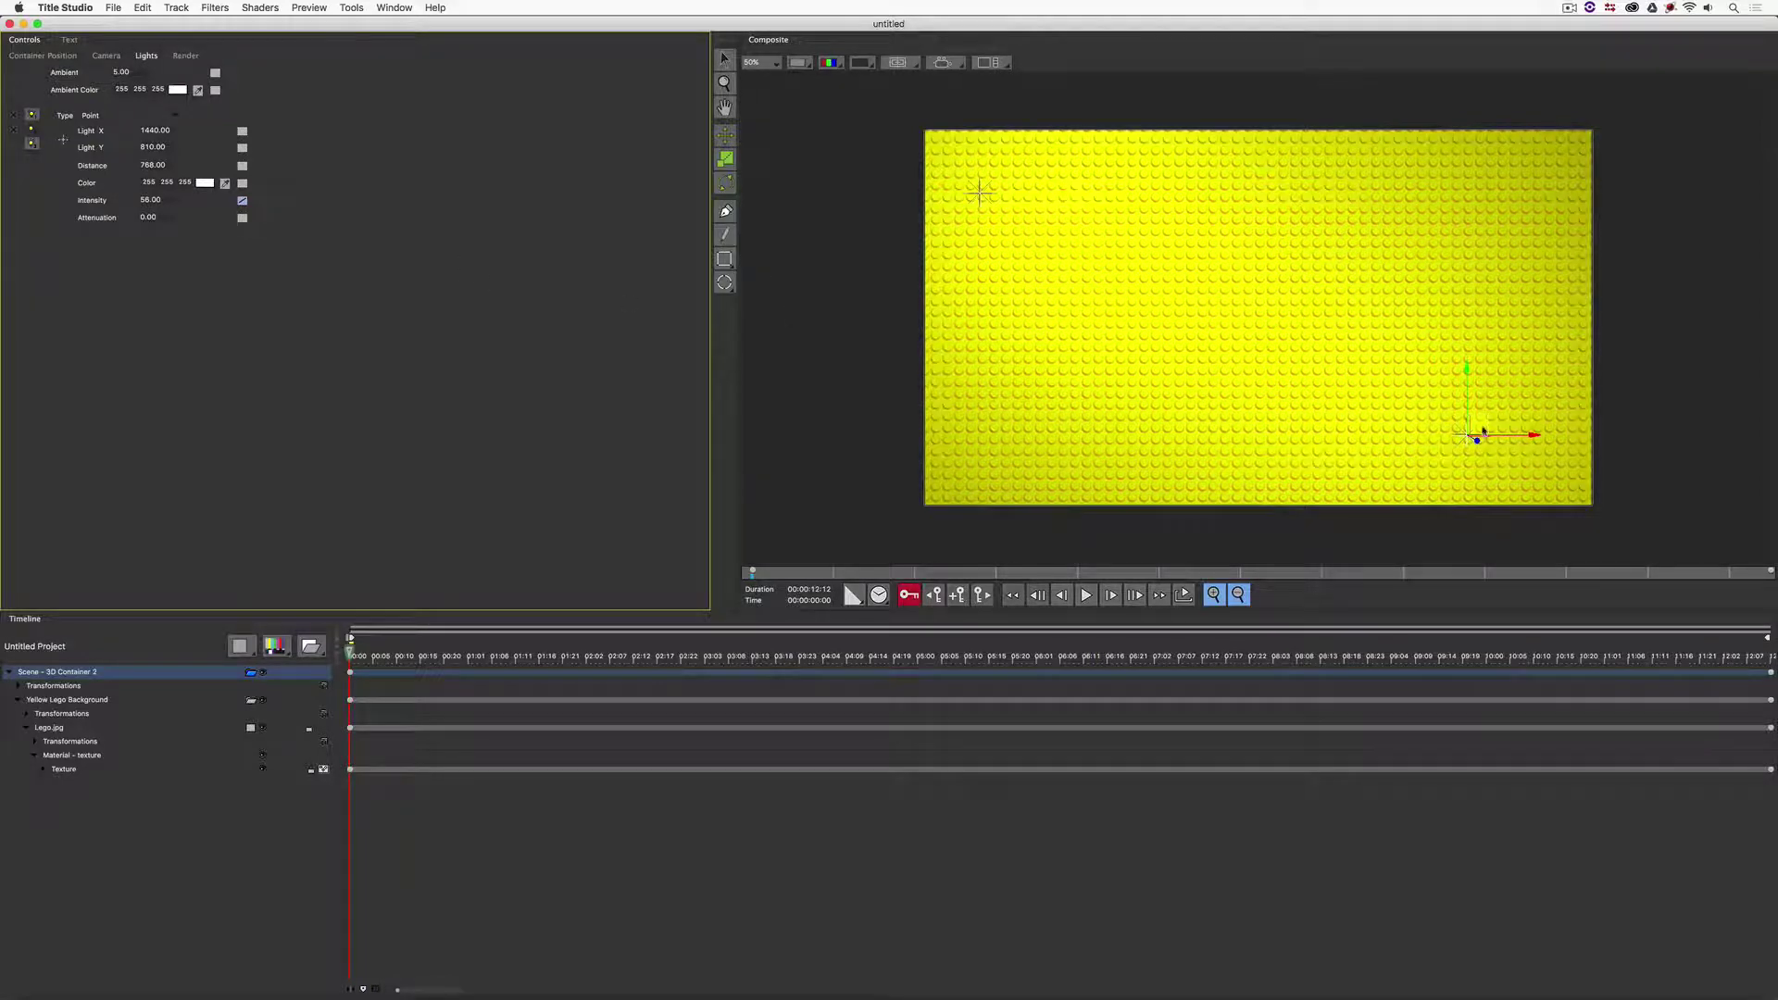
drag(1485, 432, 1513, 447)
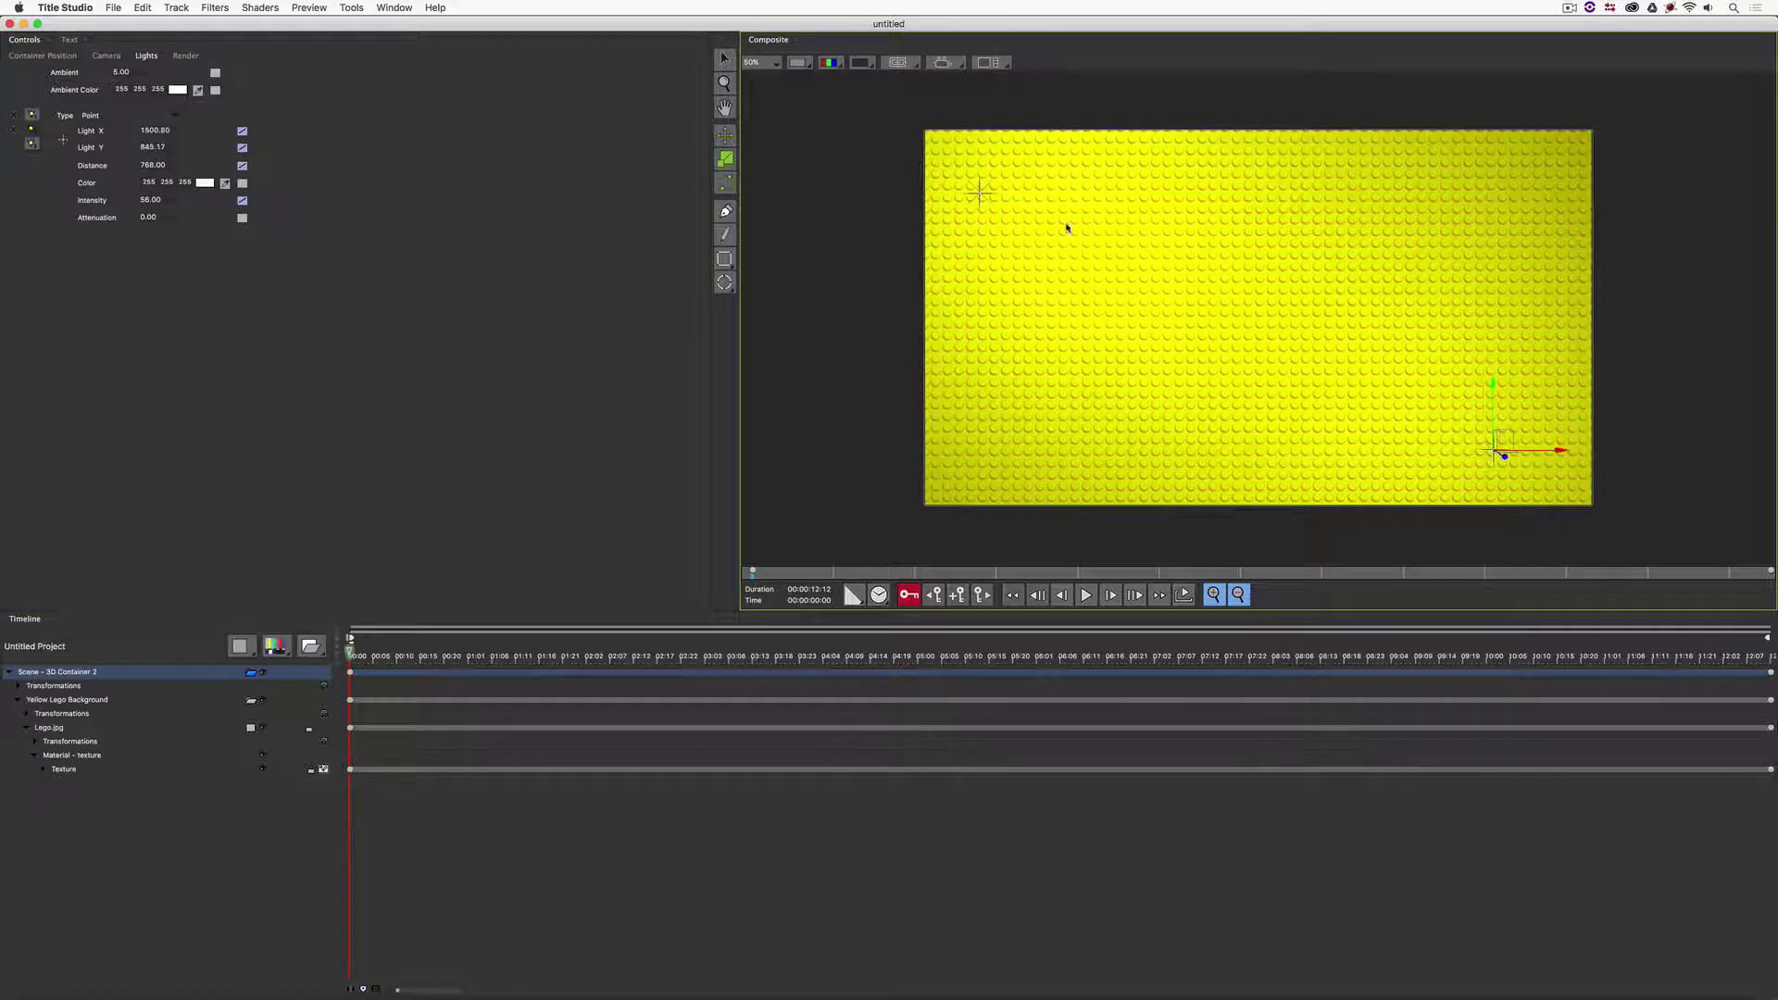
click(981, 195)
click(84, 715)
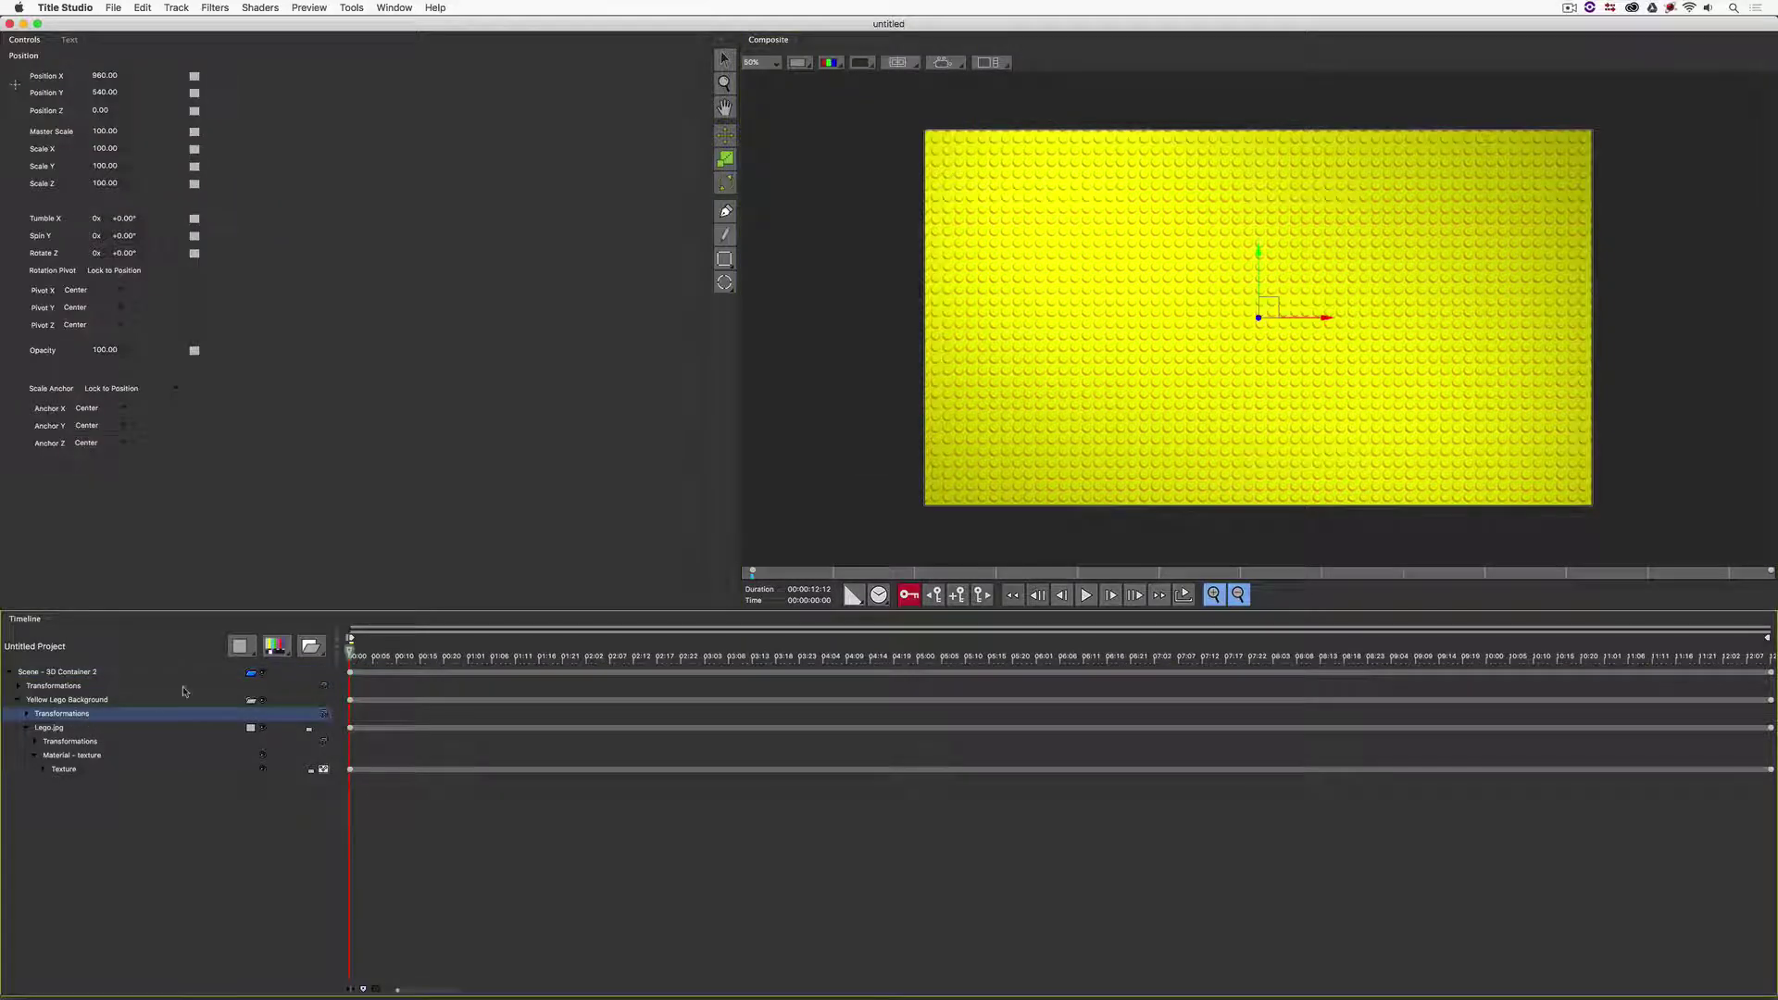
Step: Enter 50 for the Yellow Lego Background's Position Z, then reselect the top scene container
click(112, 111)
text(5.00)
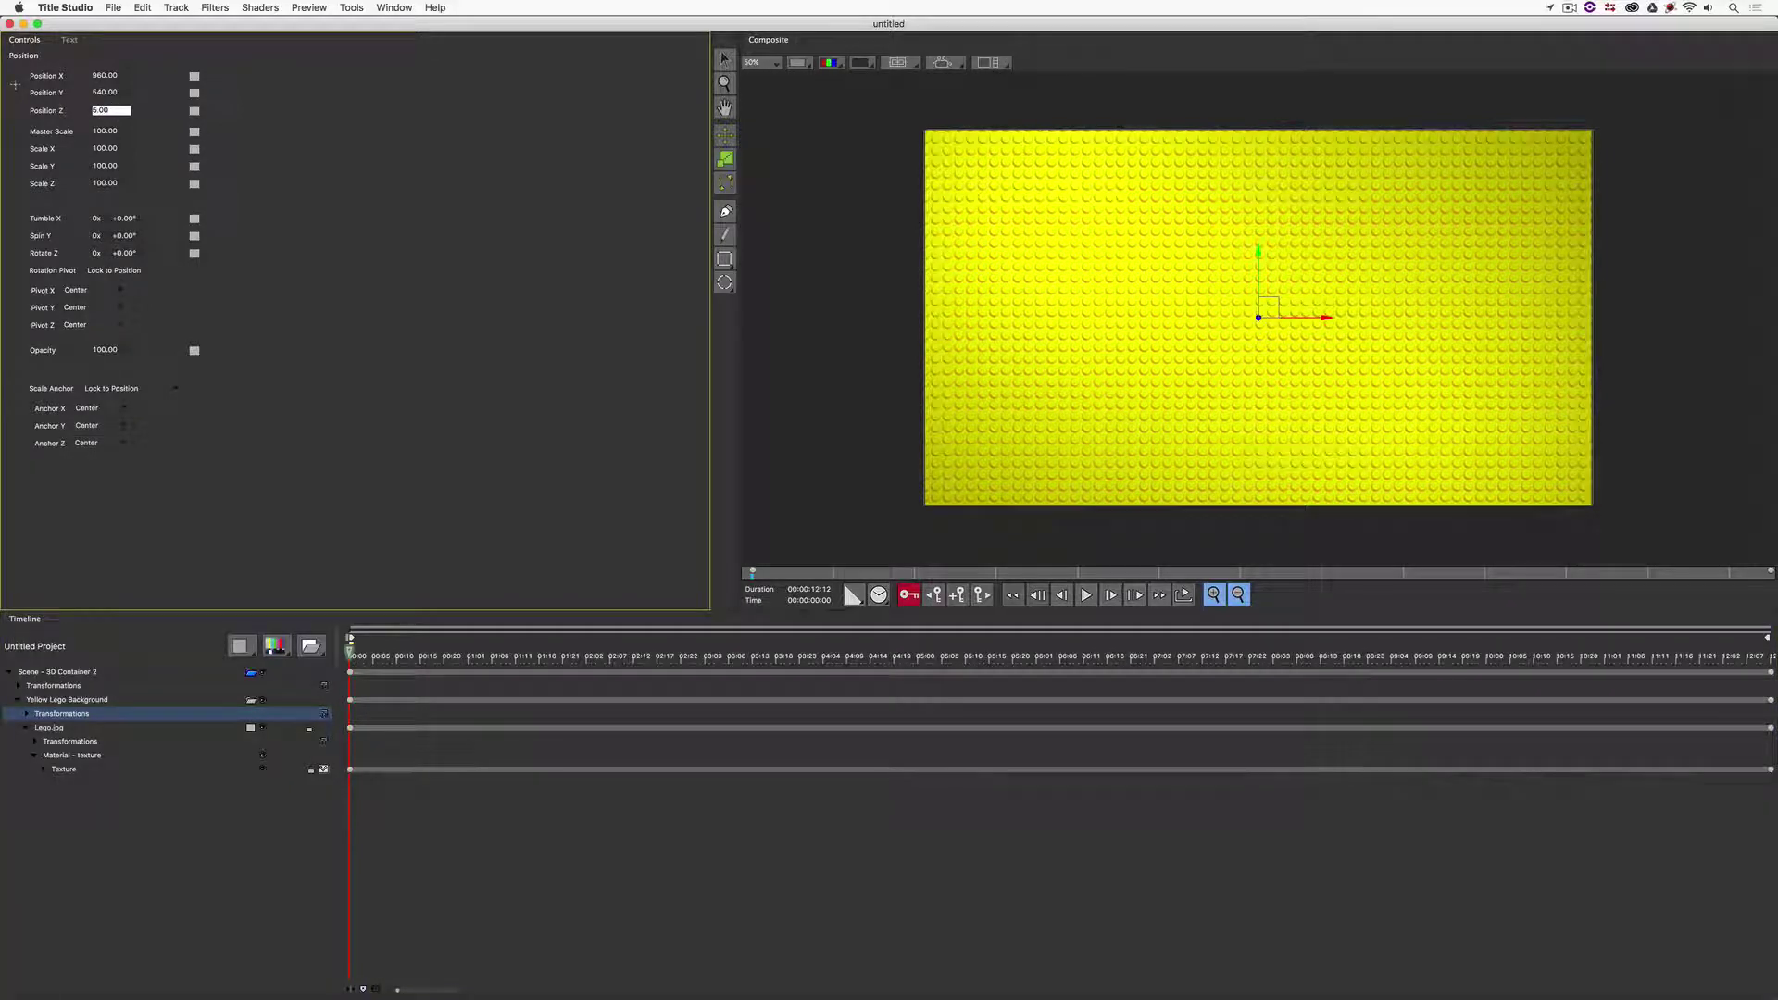
text(0)
key(Return)
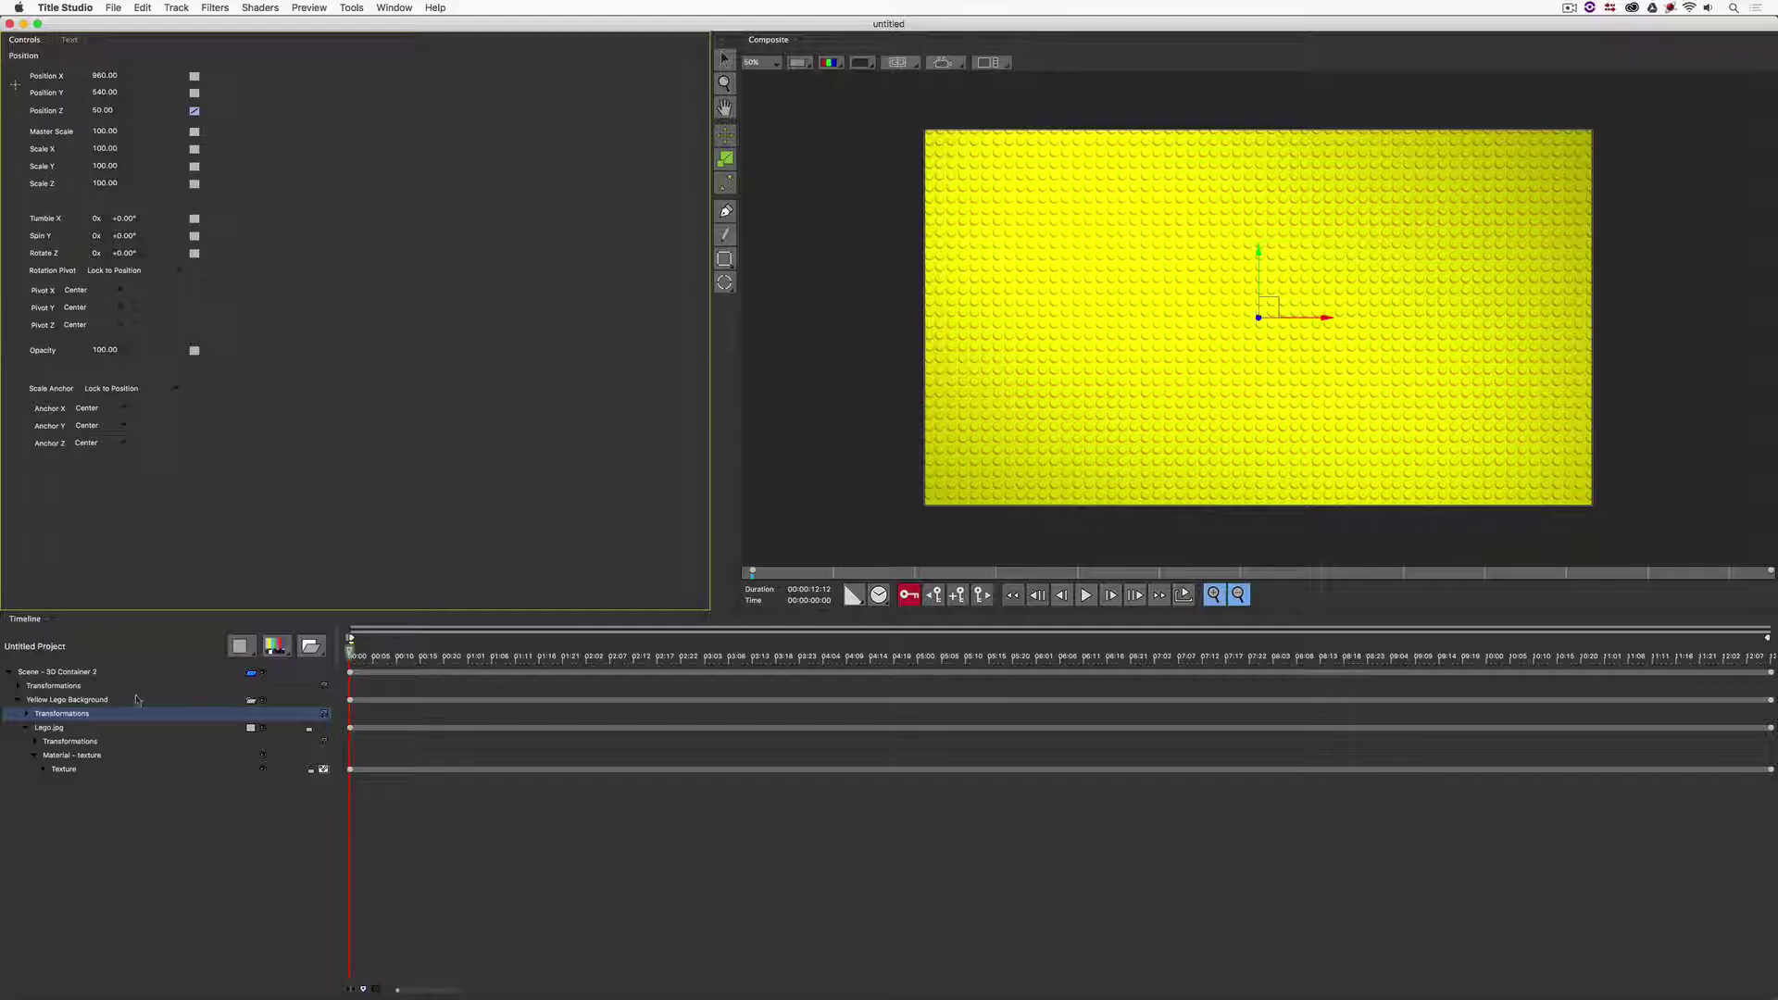
click(70, 698)
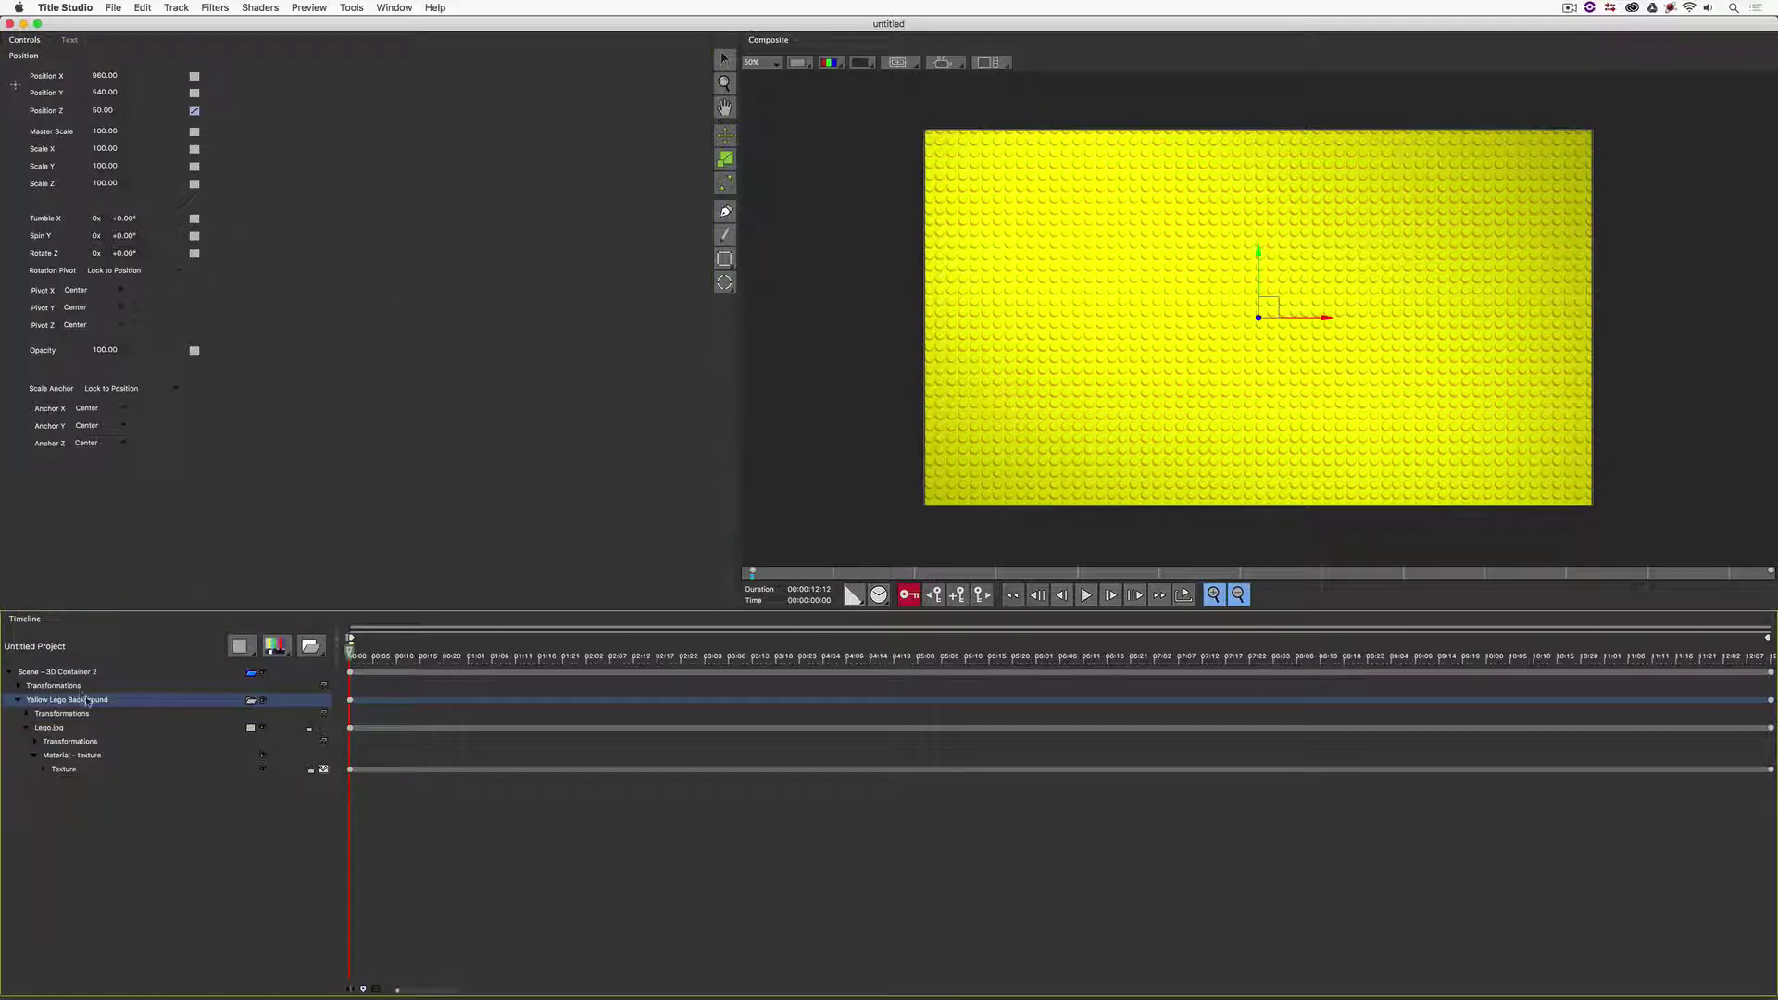
click(79, 674)
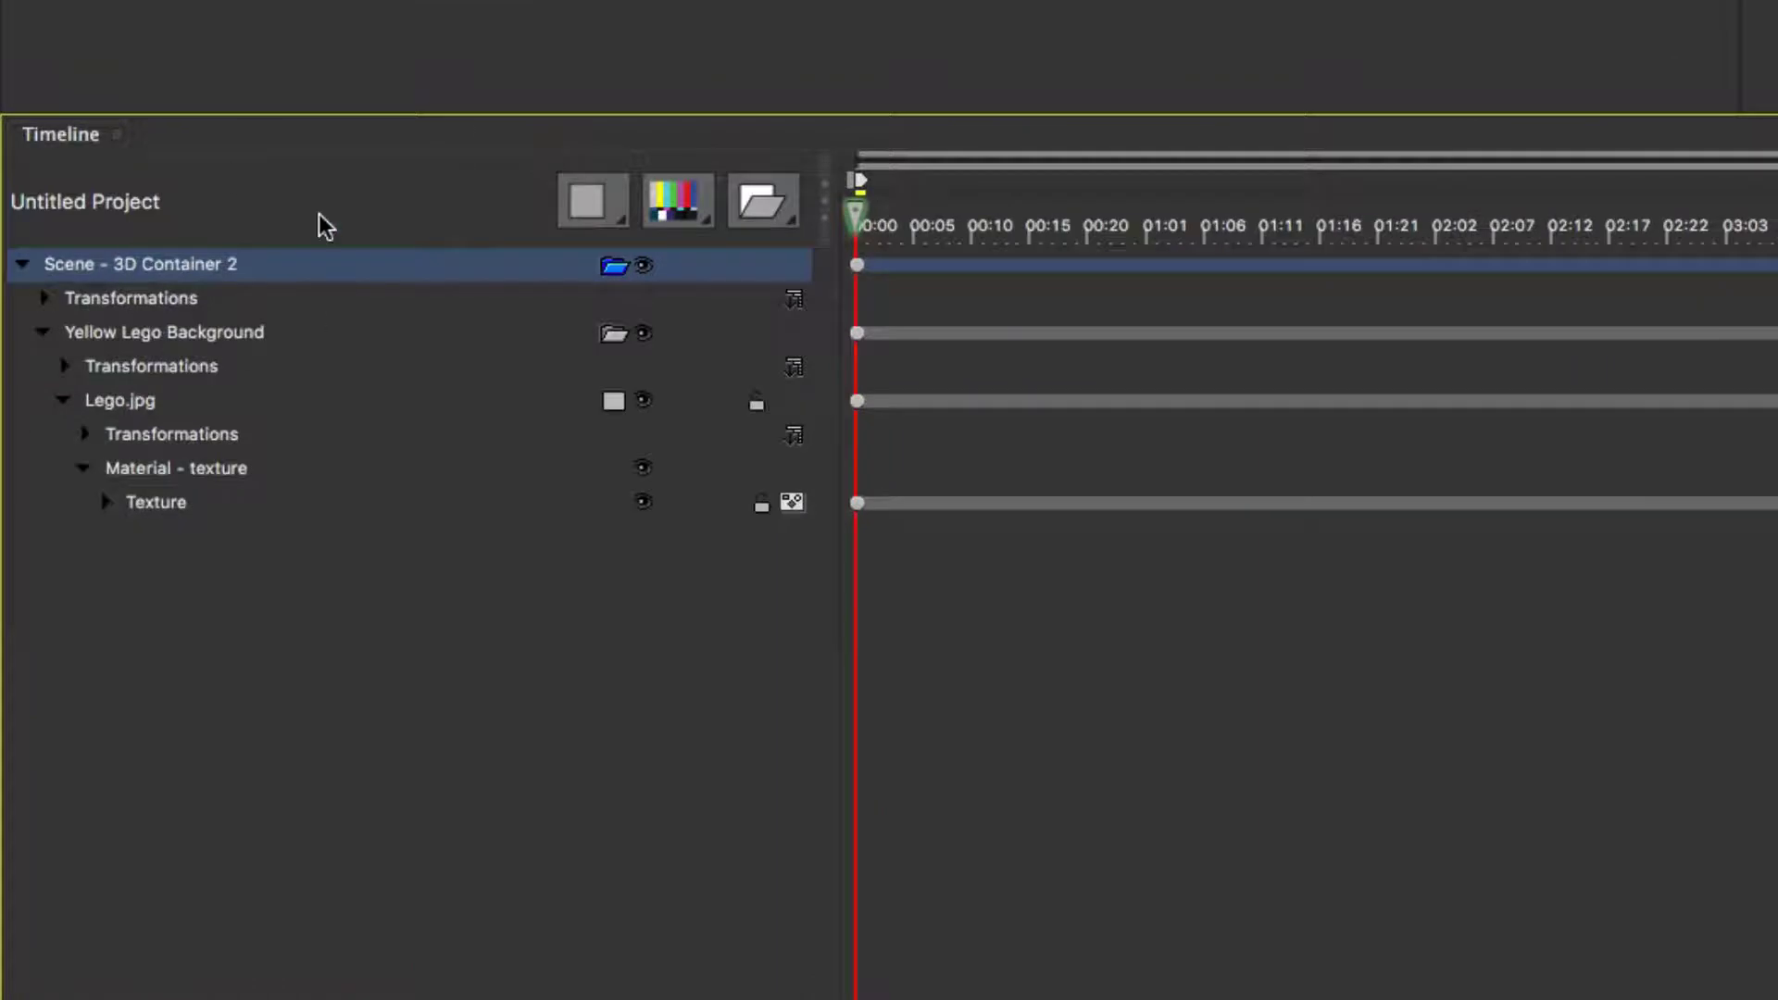
Step: Add an Extruded Text layer, which shows BORIS FX in DKC Forever font
click(703, 221)
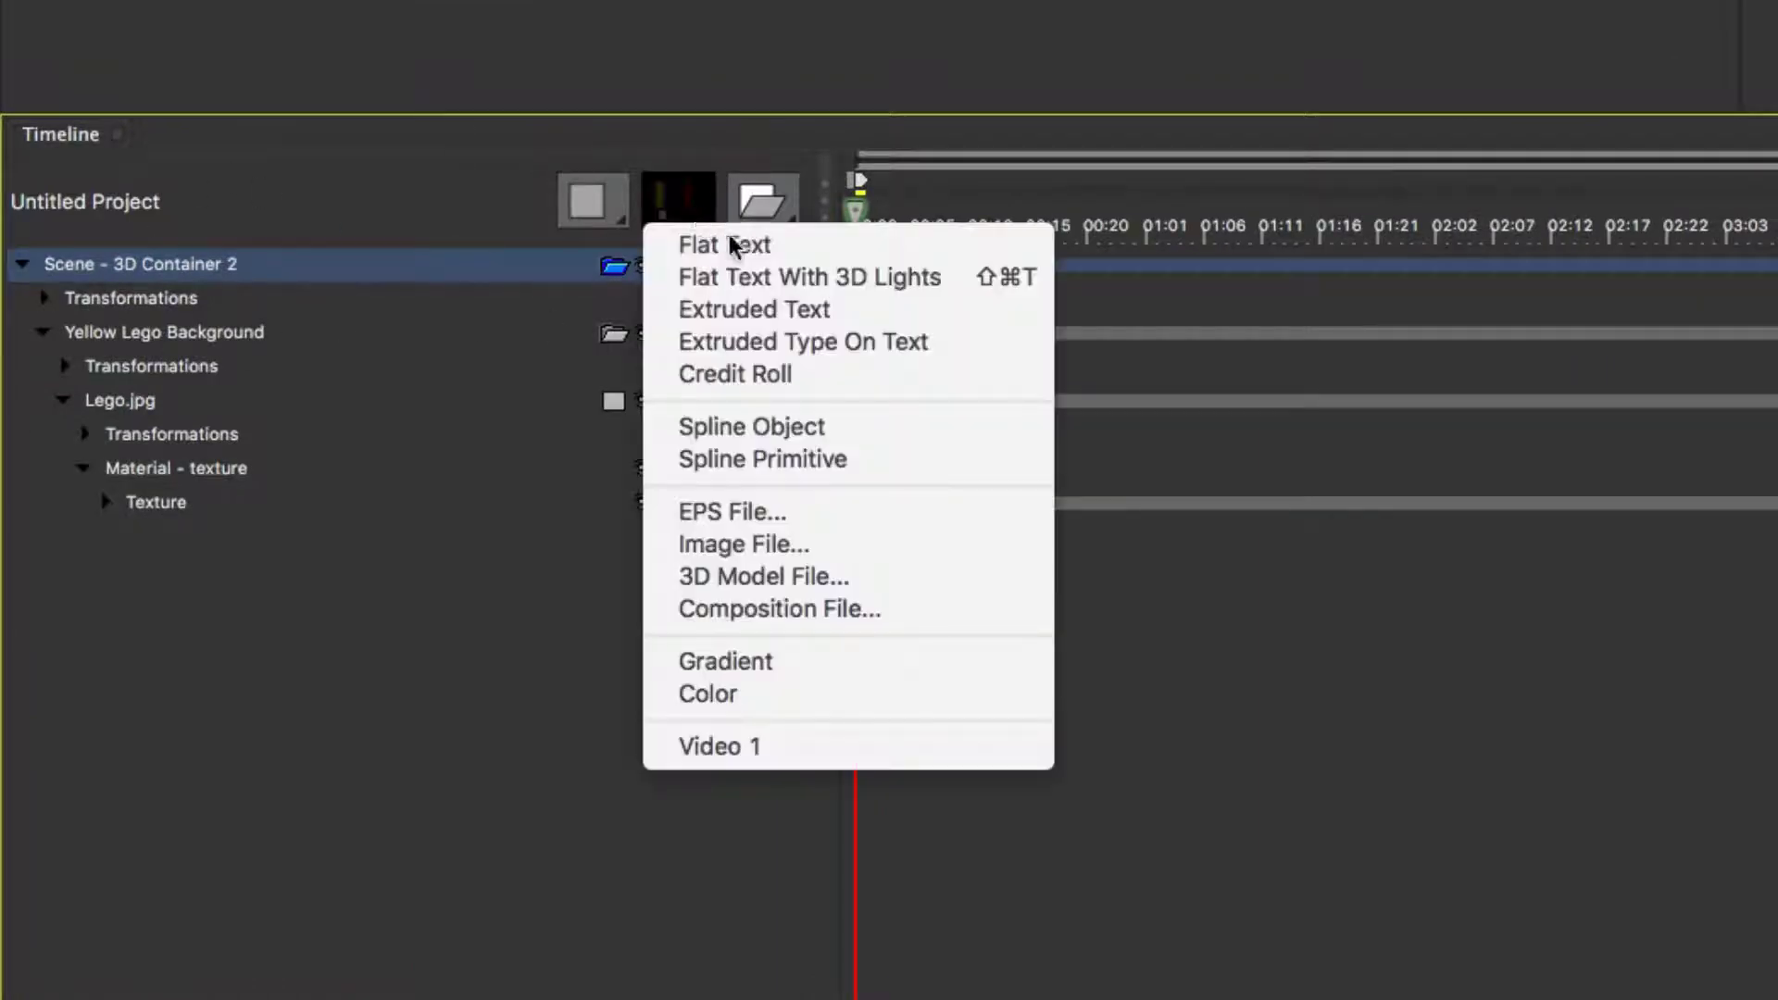
click(799, 313)
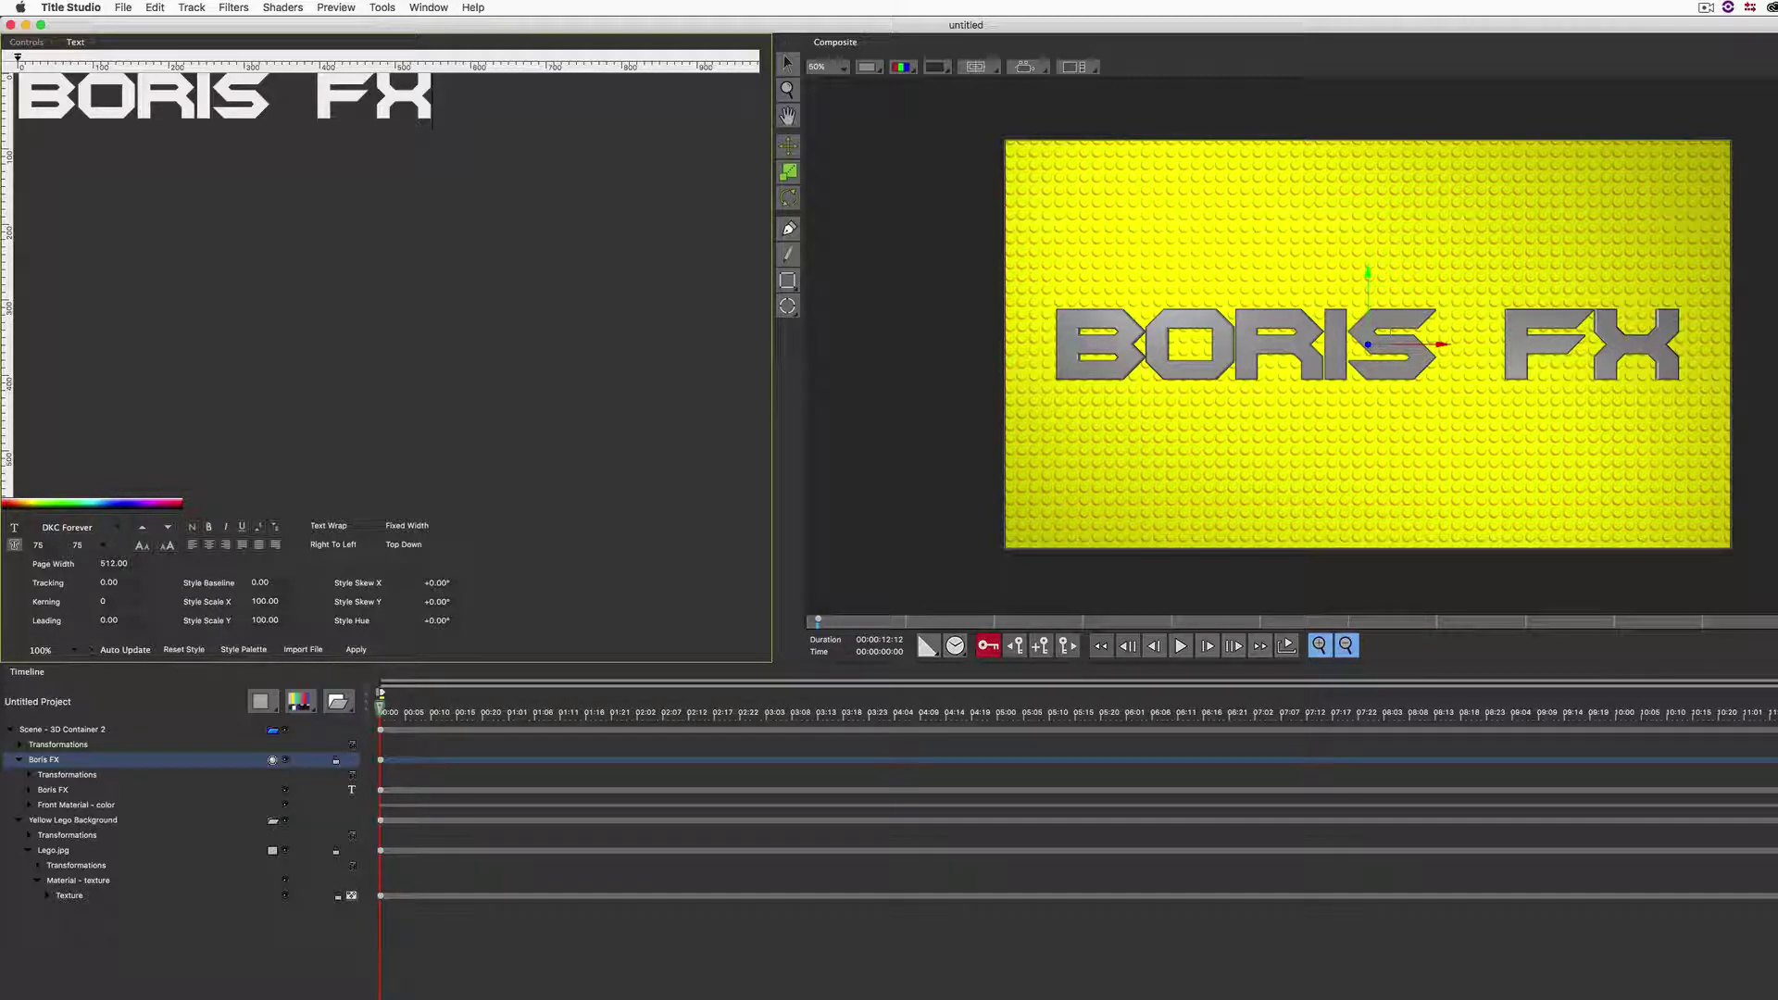
Step: Replace BORIS FX with 'the lego' and adjust the kerning until it settles at 7
key(alt+shift+Left)
key(alt+shift+Left)
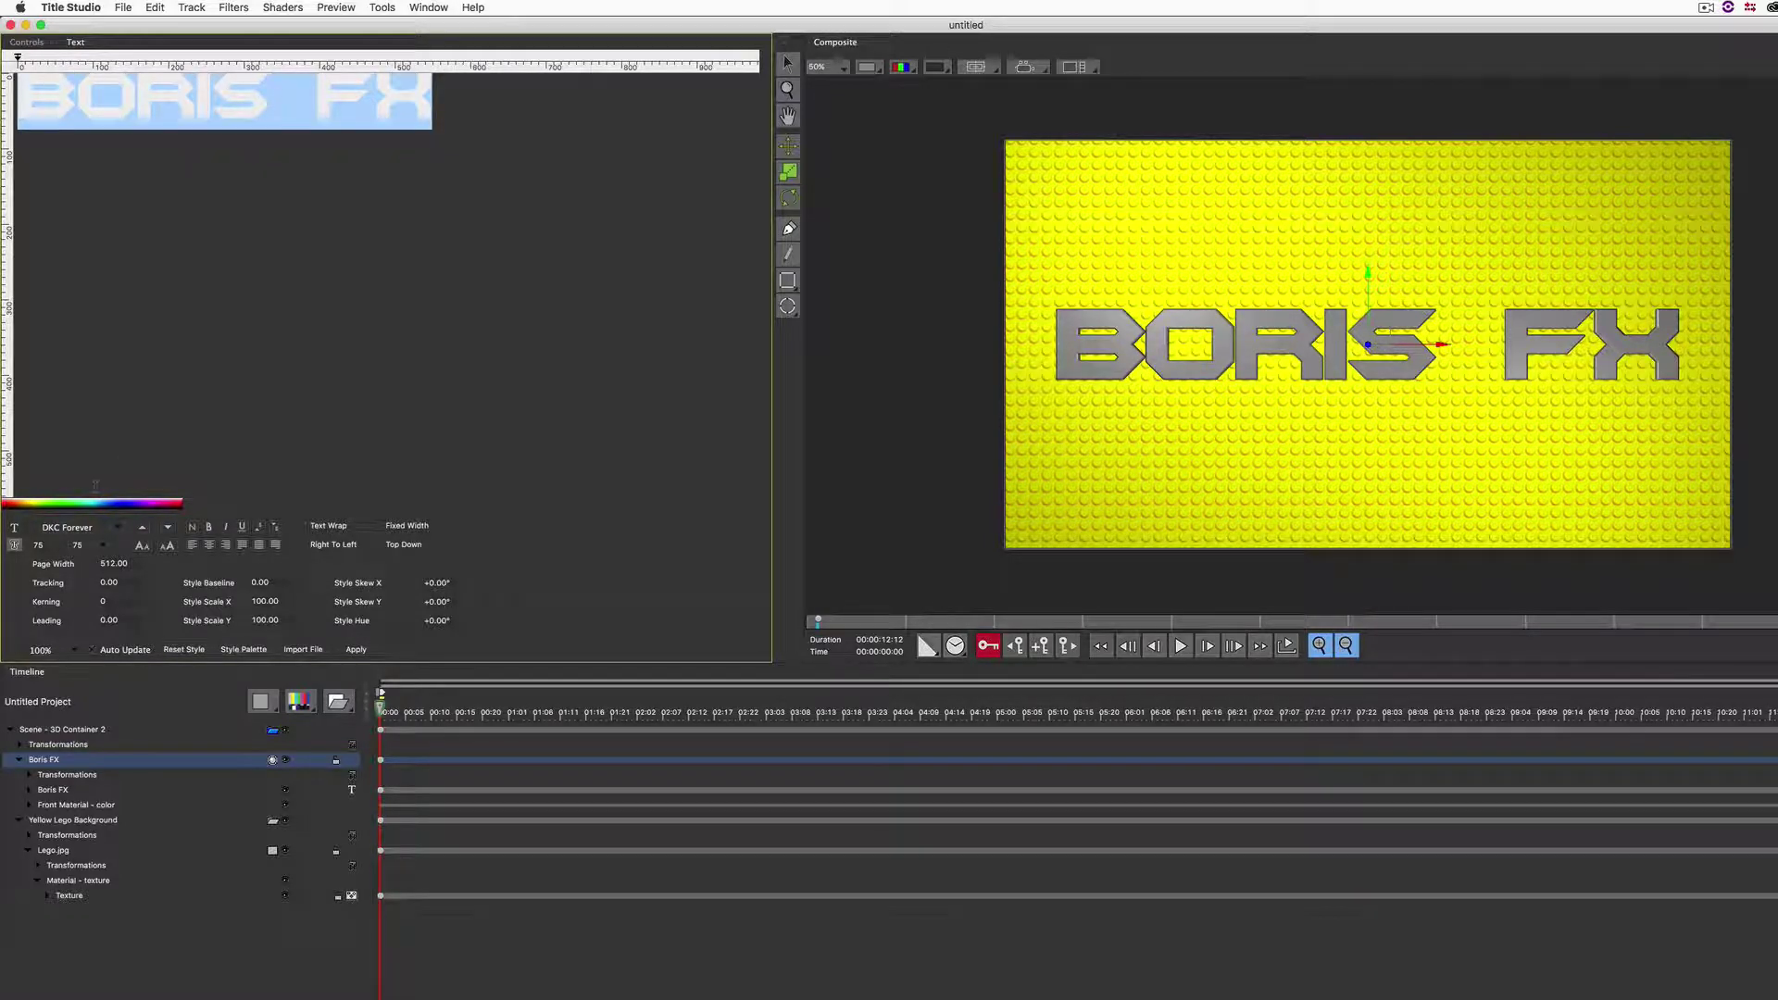
text(the le)
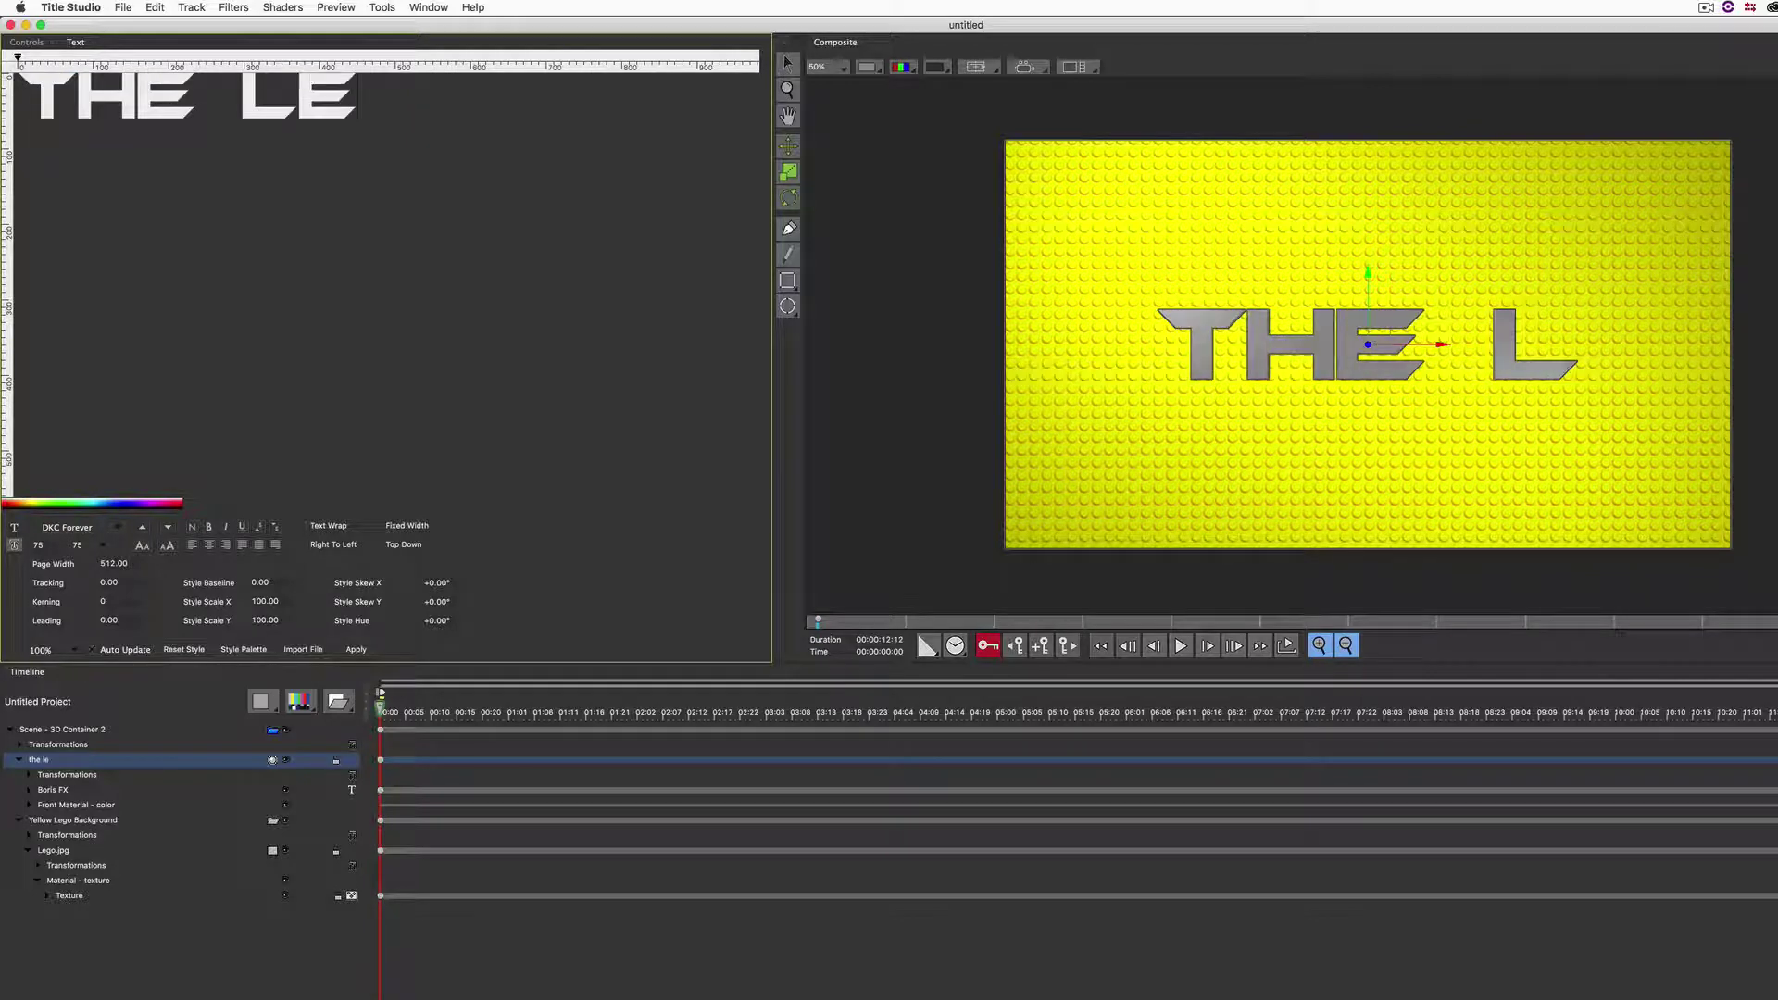
text(go)
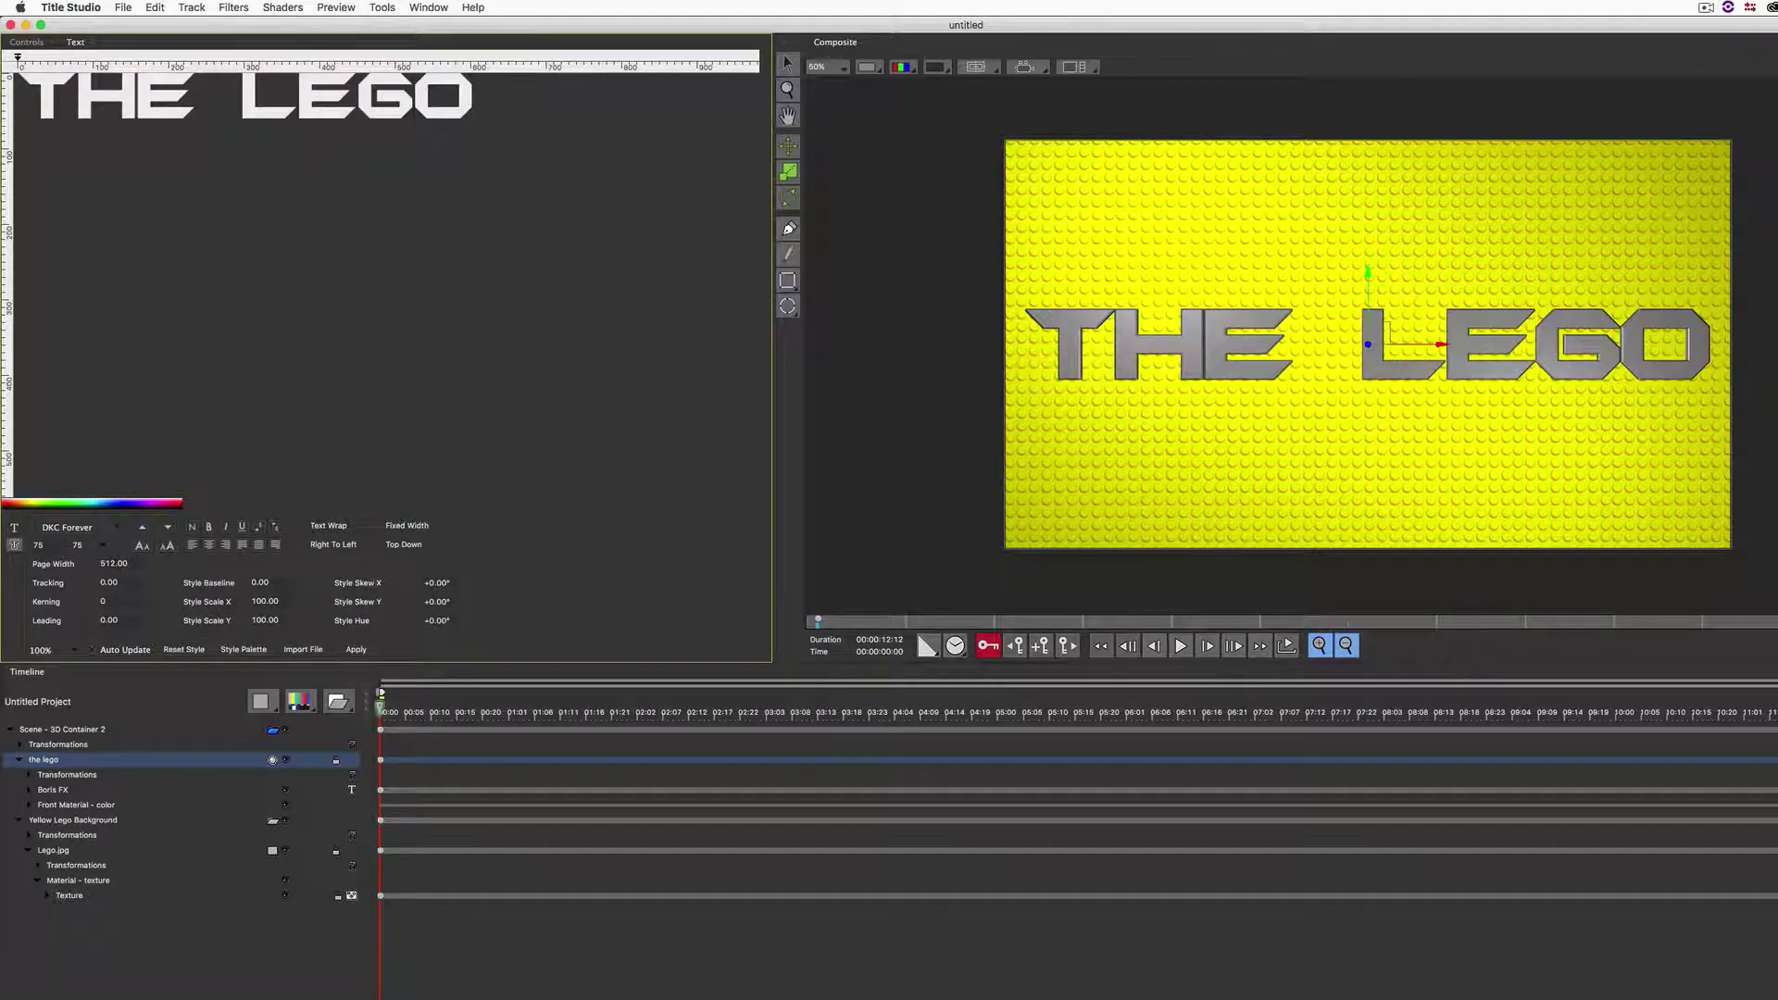
key(alt+Right)
key(alt+Right)
key(alt+Right)
key(alt+Right)
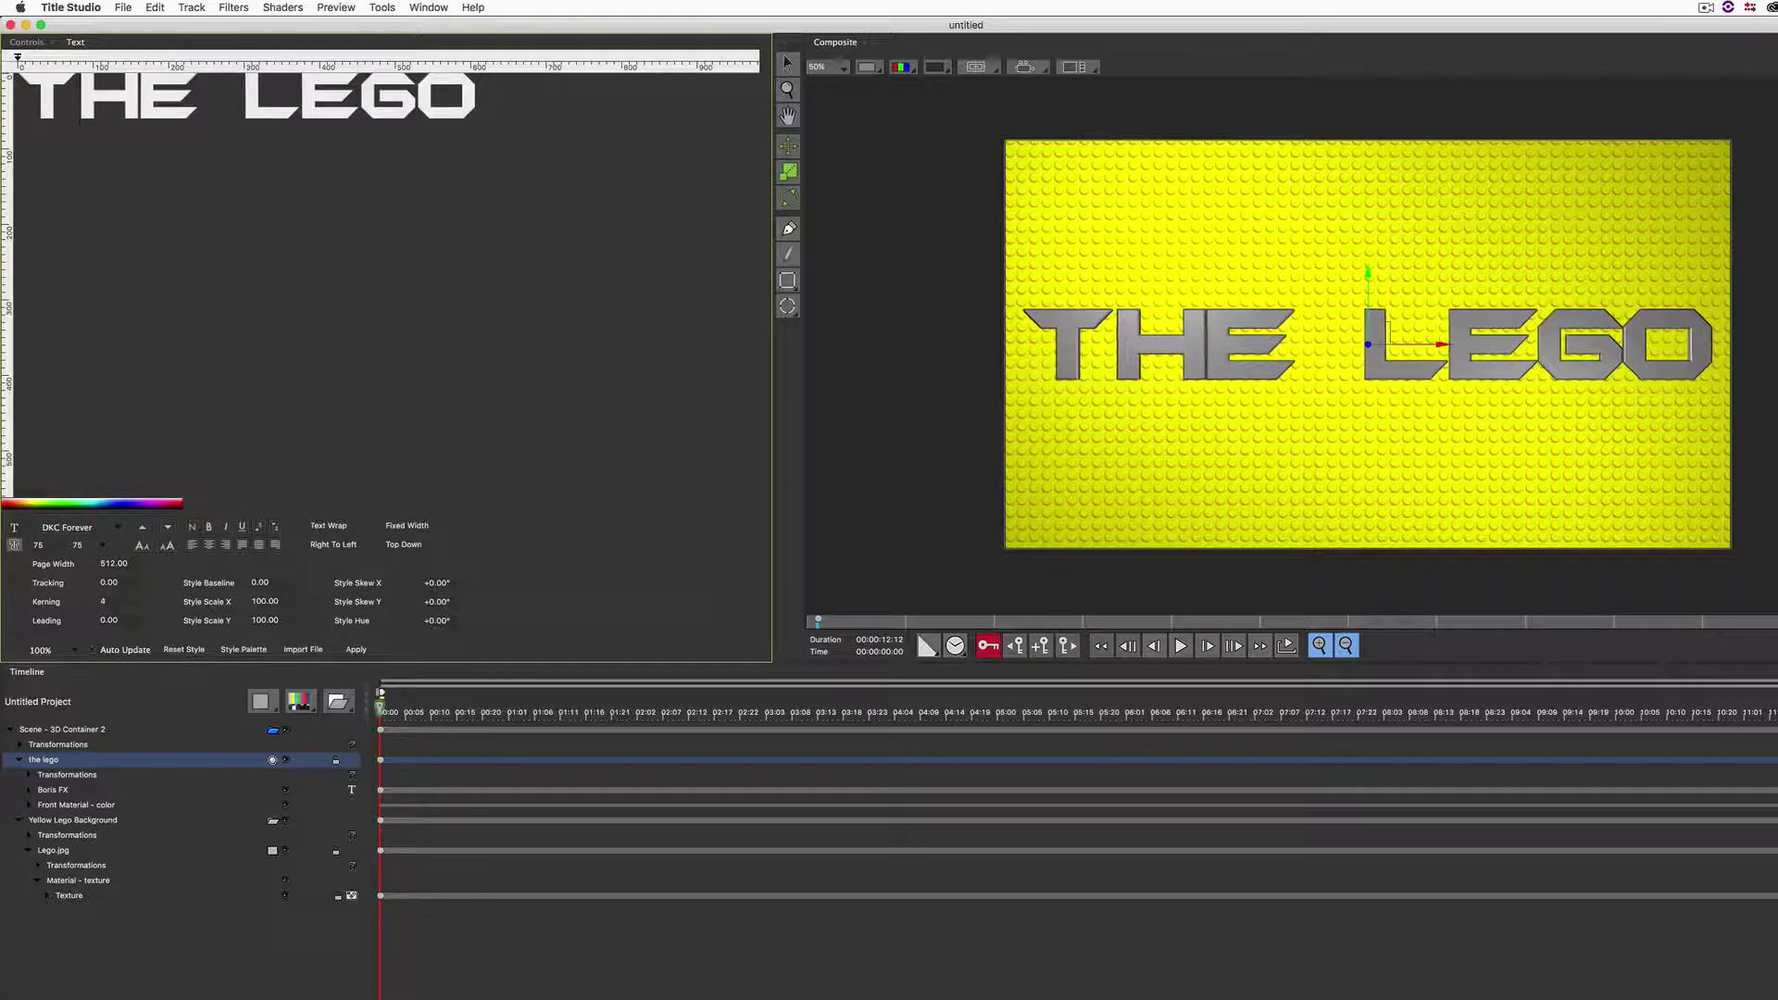
key(alt+Right)
key(alt+Right)
key(alt+Right)
key(alt+Right)
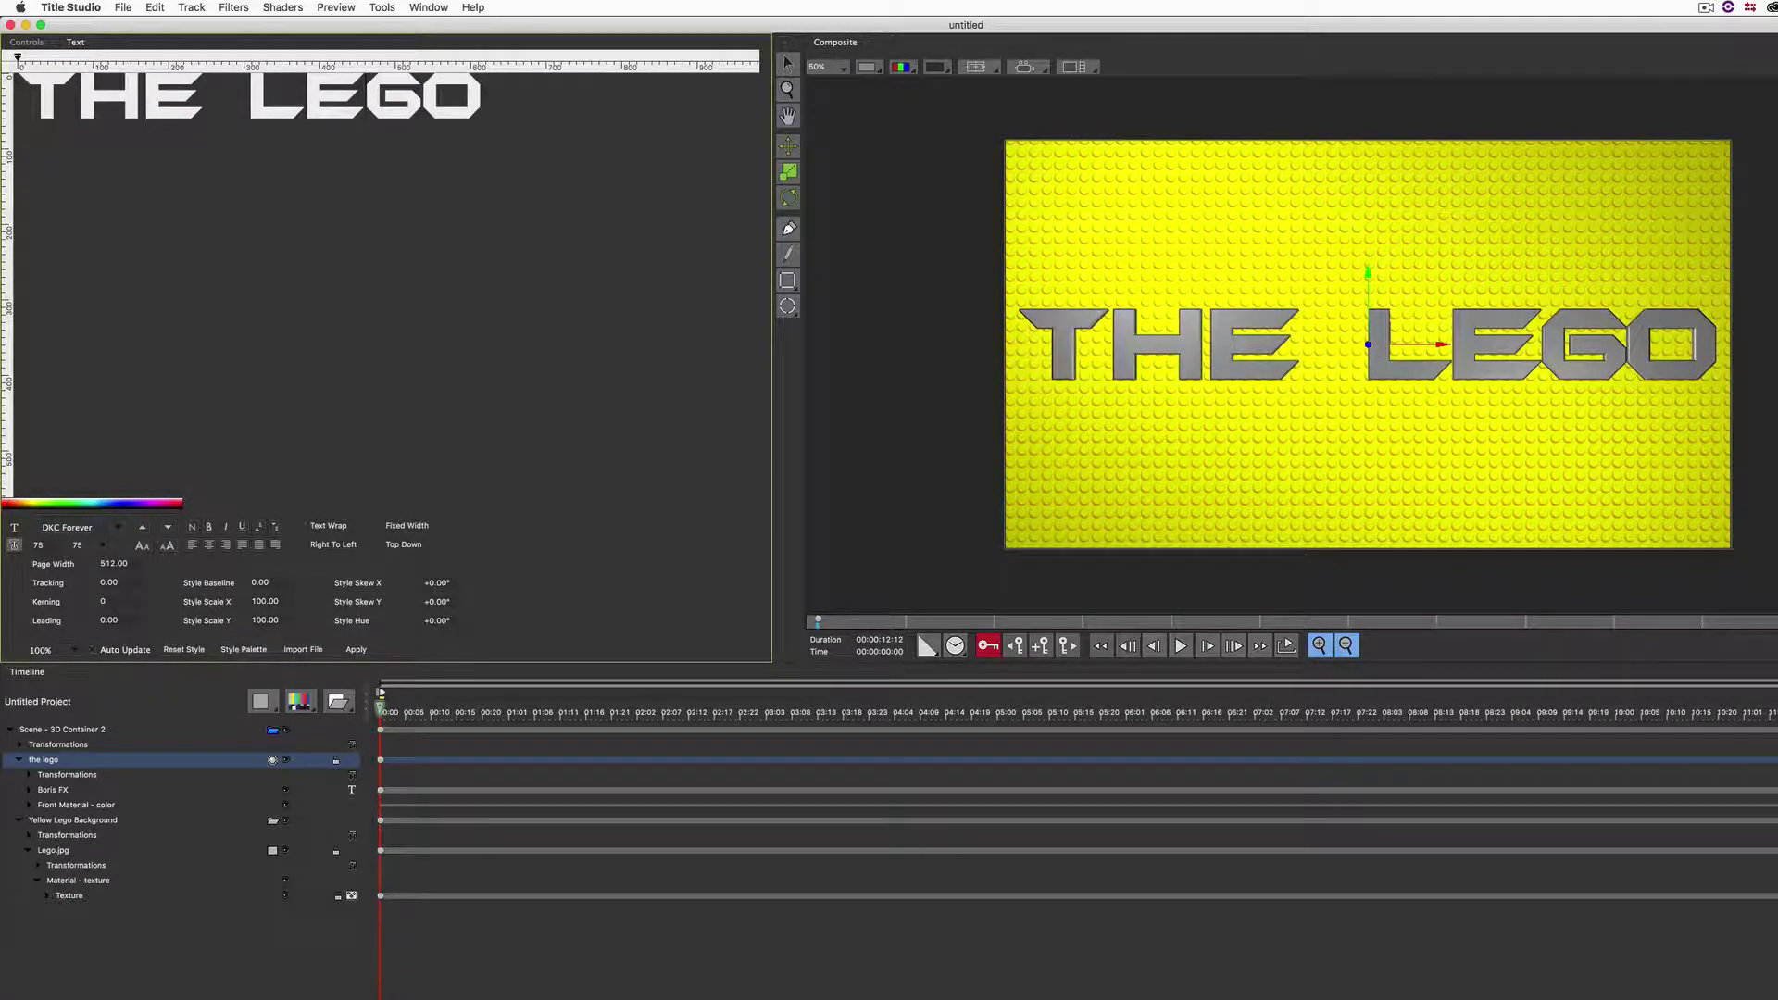
key(alt+Right)
key(alt+Right)
key(alt+Right)
key(alt+Right)
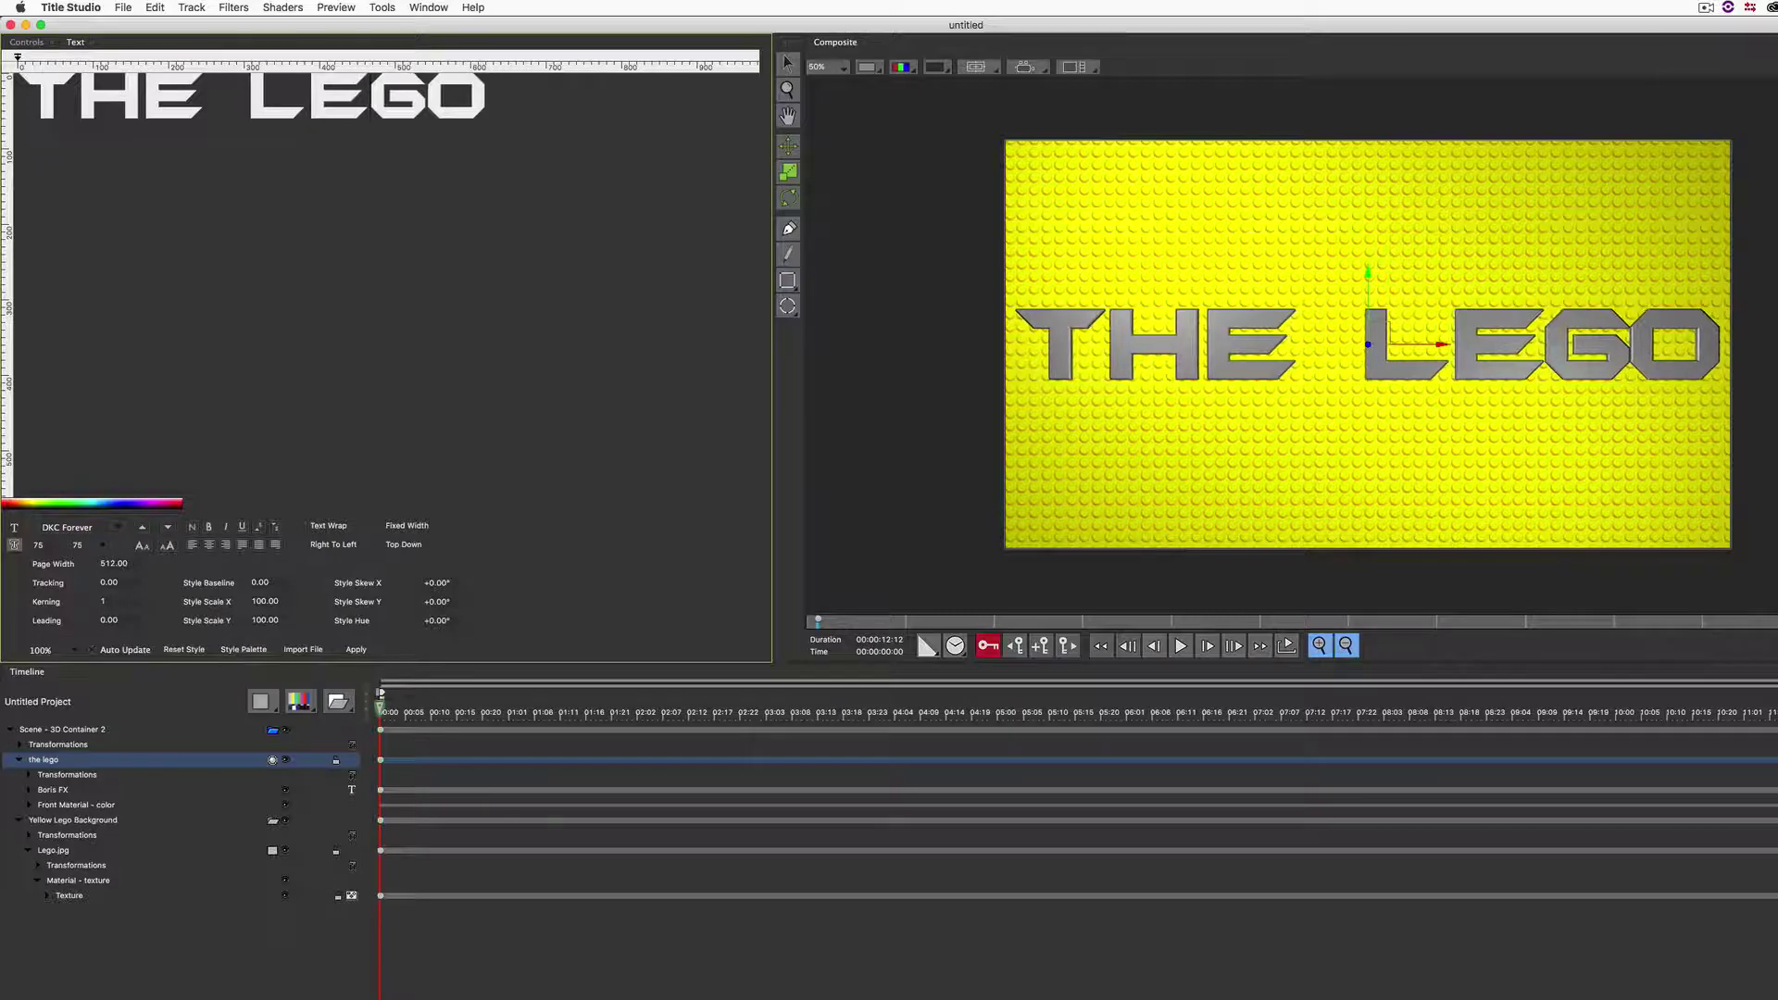
key(alt+Right)
key(alt+Right)
key(alt+Right)
key(alt+Right)
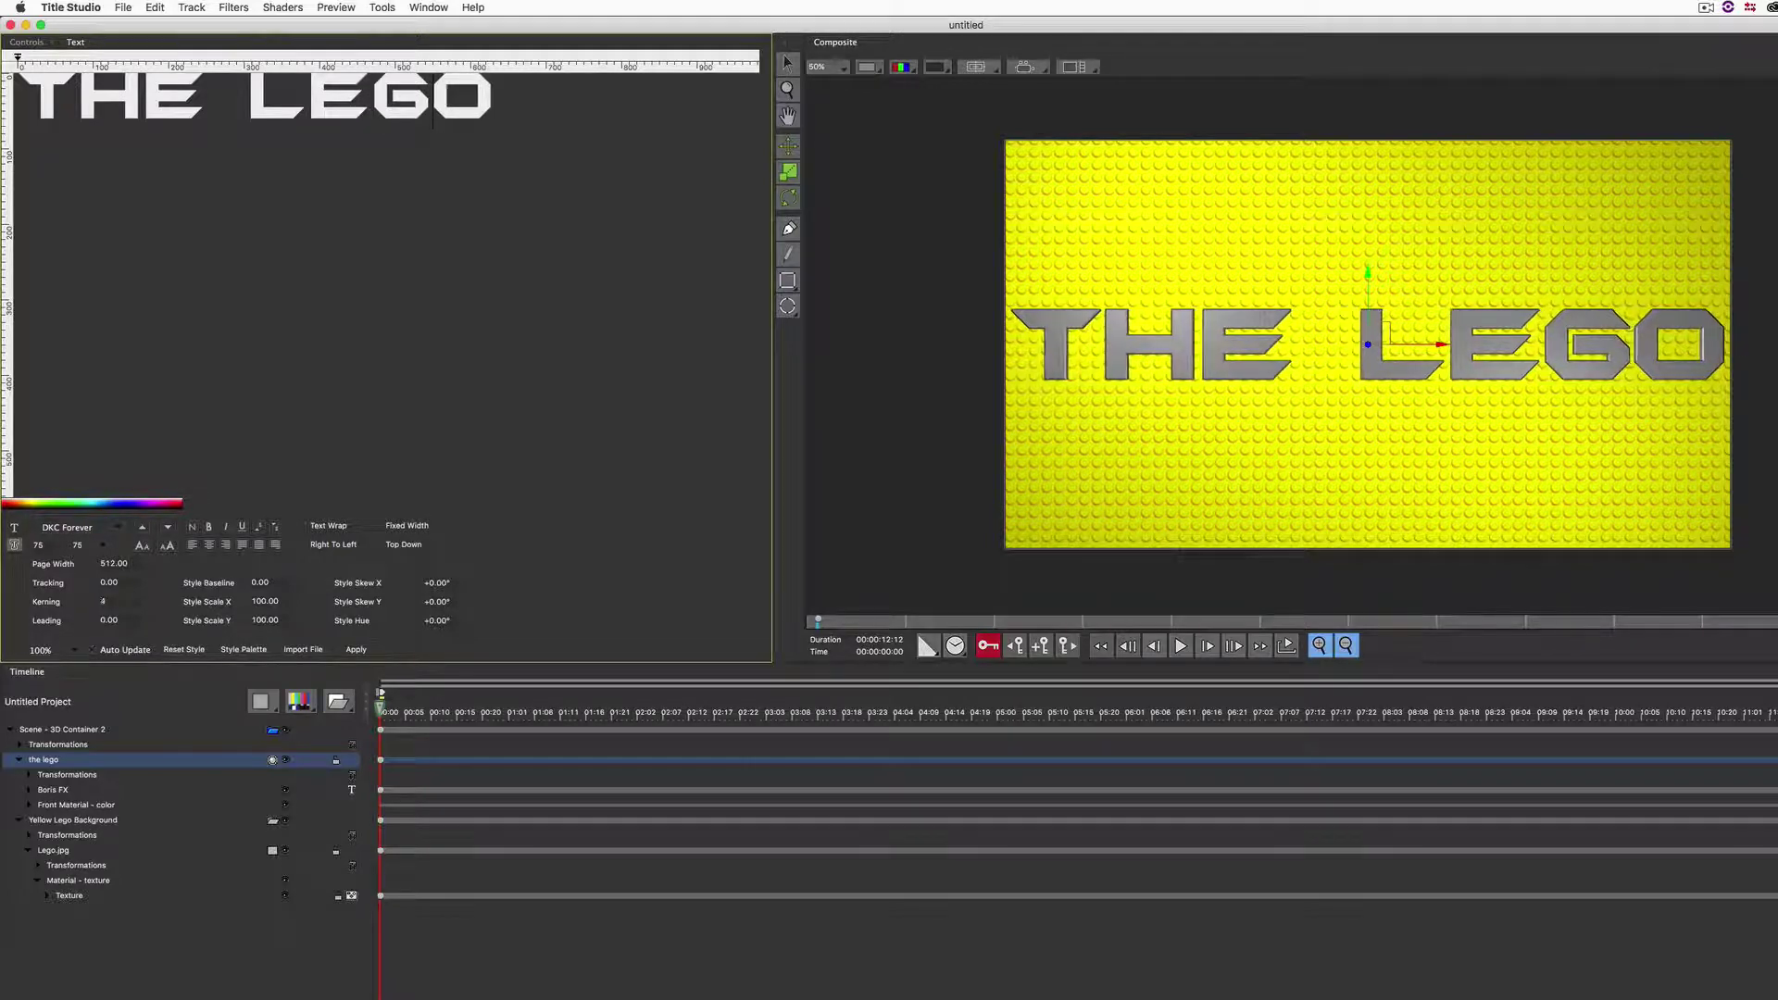
key(alt+Right)
key(alt+Right)
key(alt+Right)
key(alt+Right)
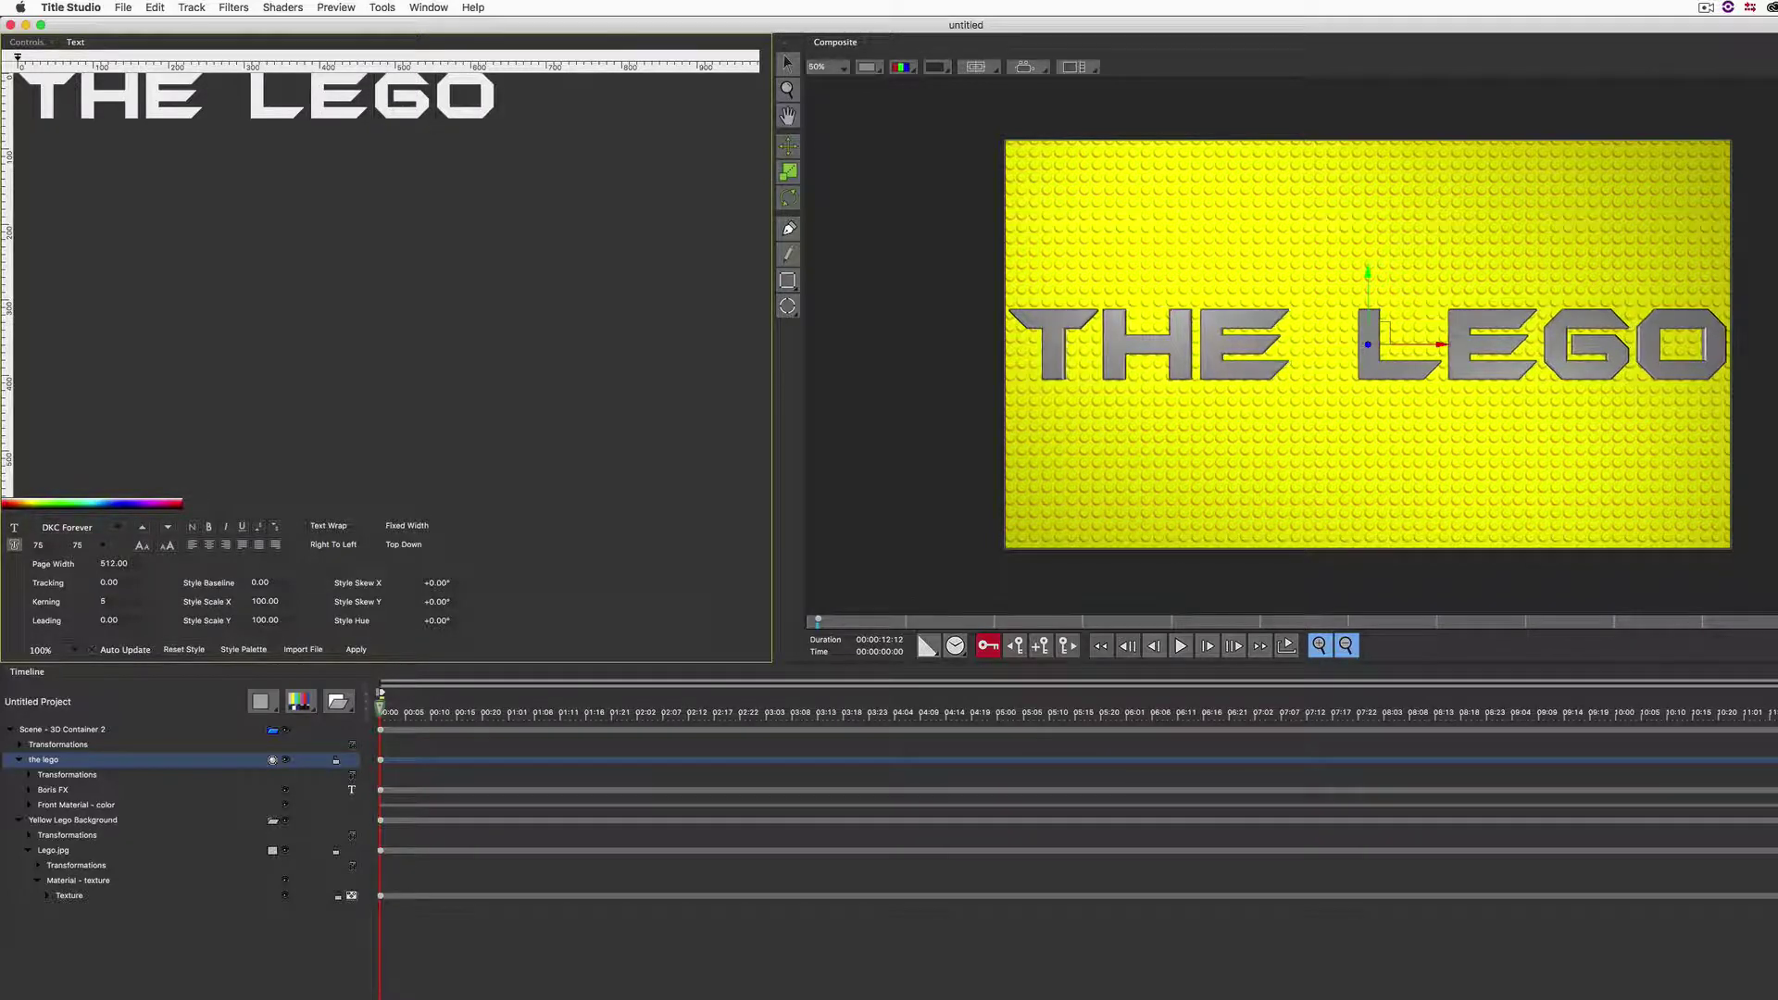
key(alt+Right)
key(alt+Right)
key(alt+Right)
key(alt+Right)
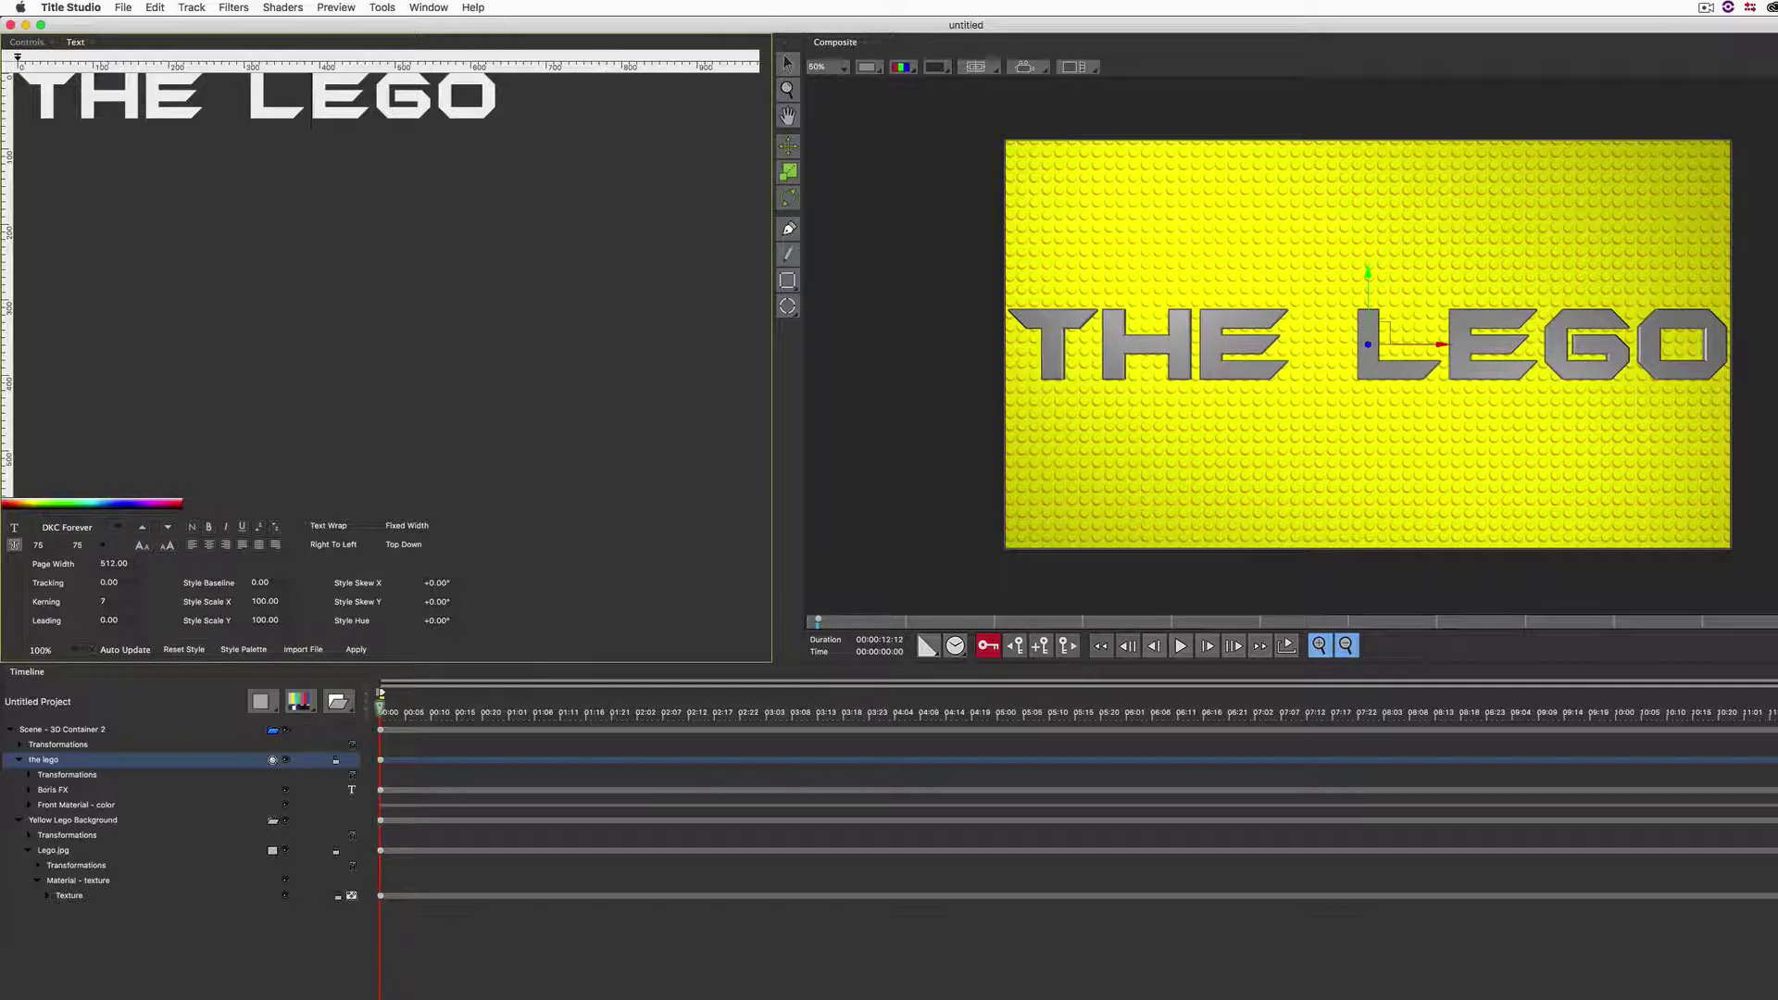
key(alt+Right)
key(alt+Right)
key(alt+Right)
key(alt+Right)
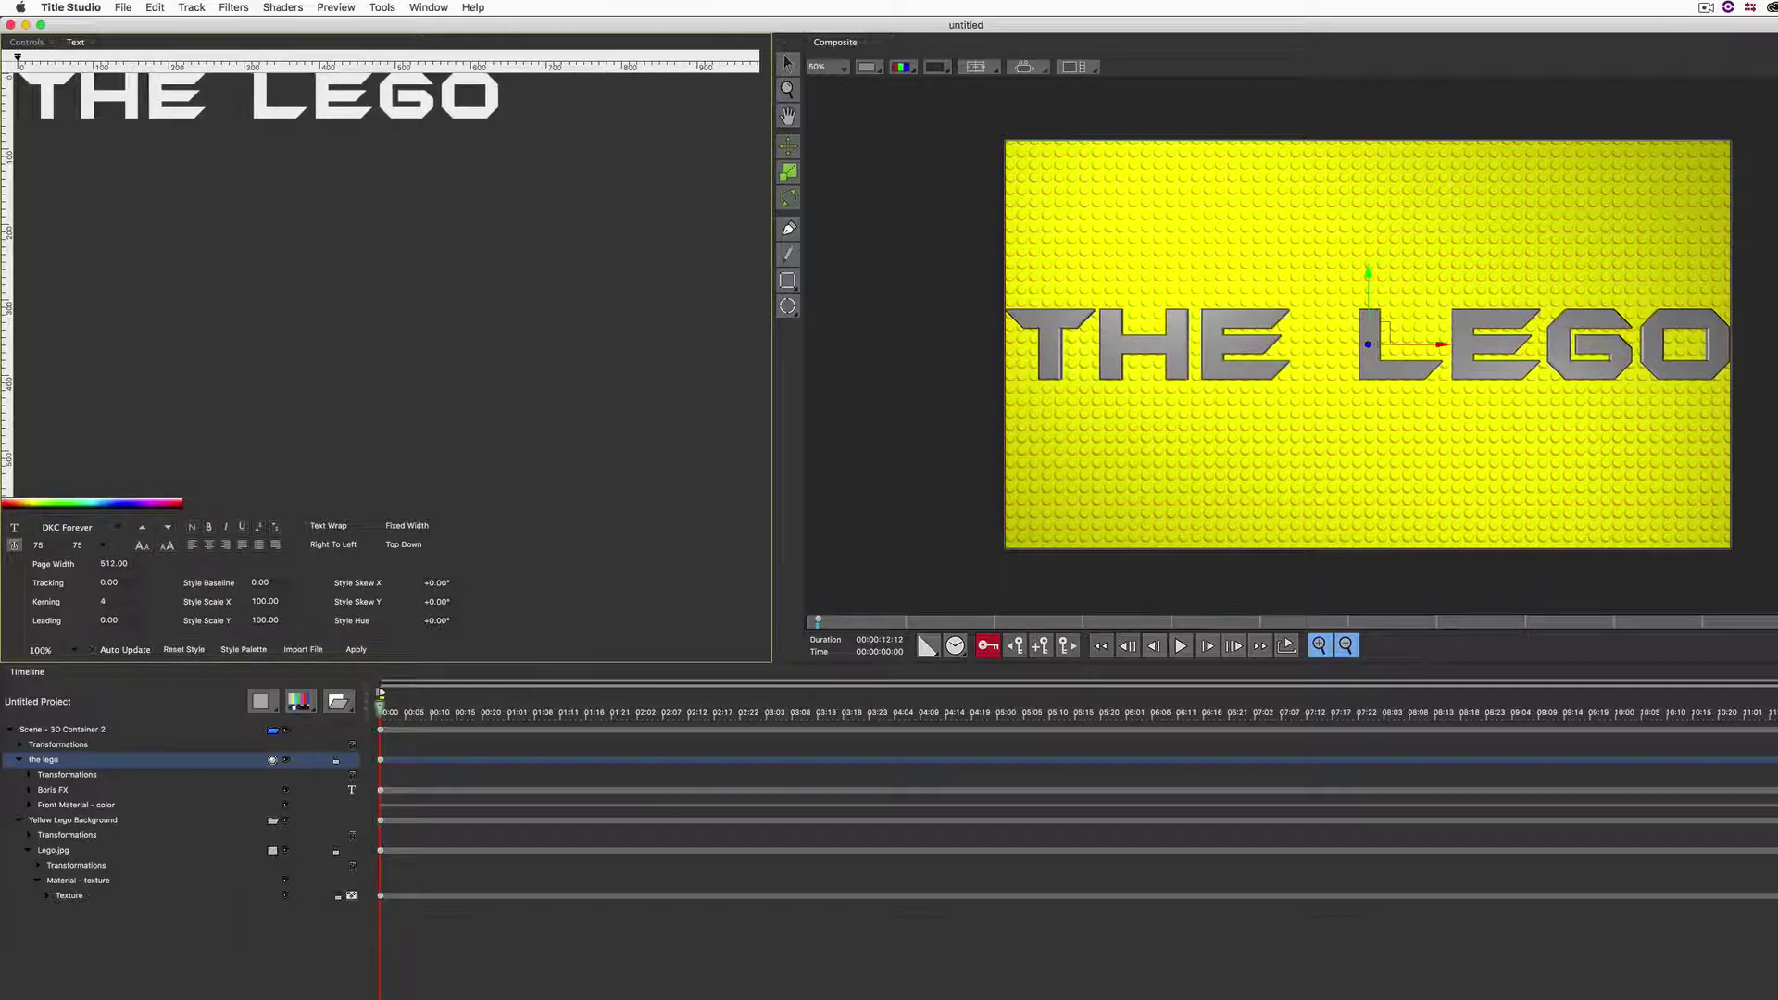
key(alt+Right)
key(alt+Right)
key(alt+Right)
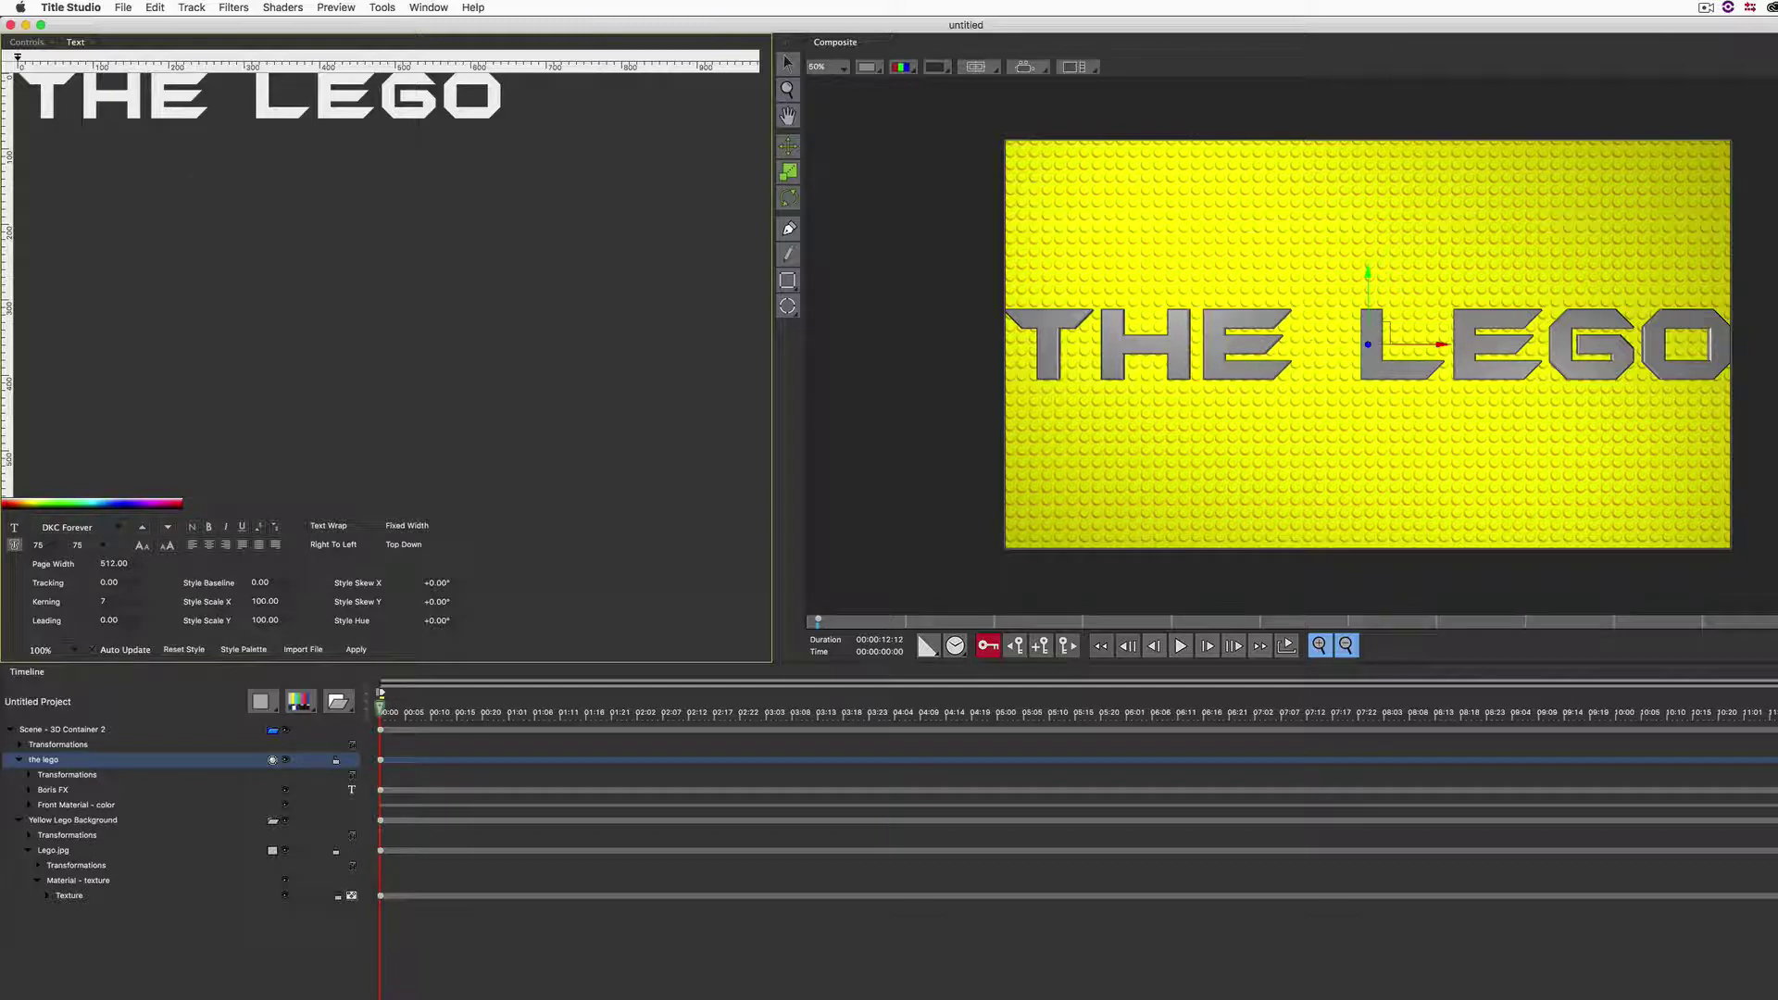
triple_click(485, 109)
Step: Set THE LEGO's font size to 25 and move it to the upper left of the frame
click(39, 545)
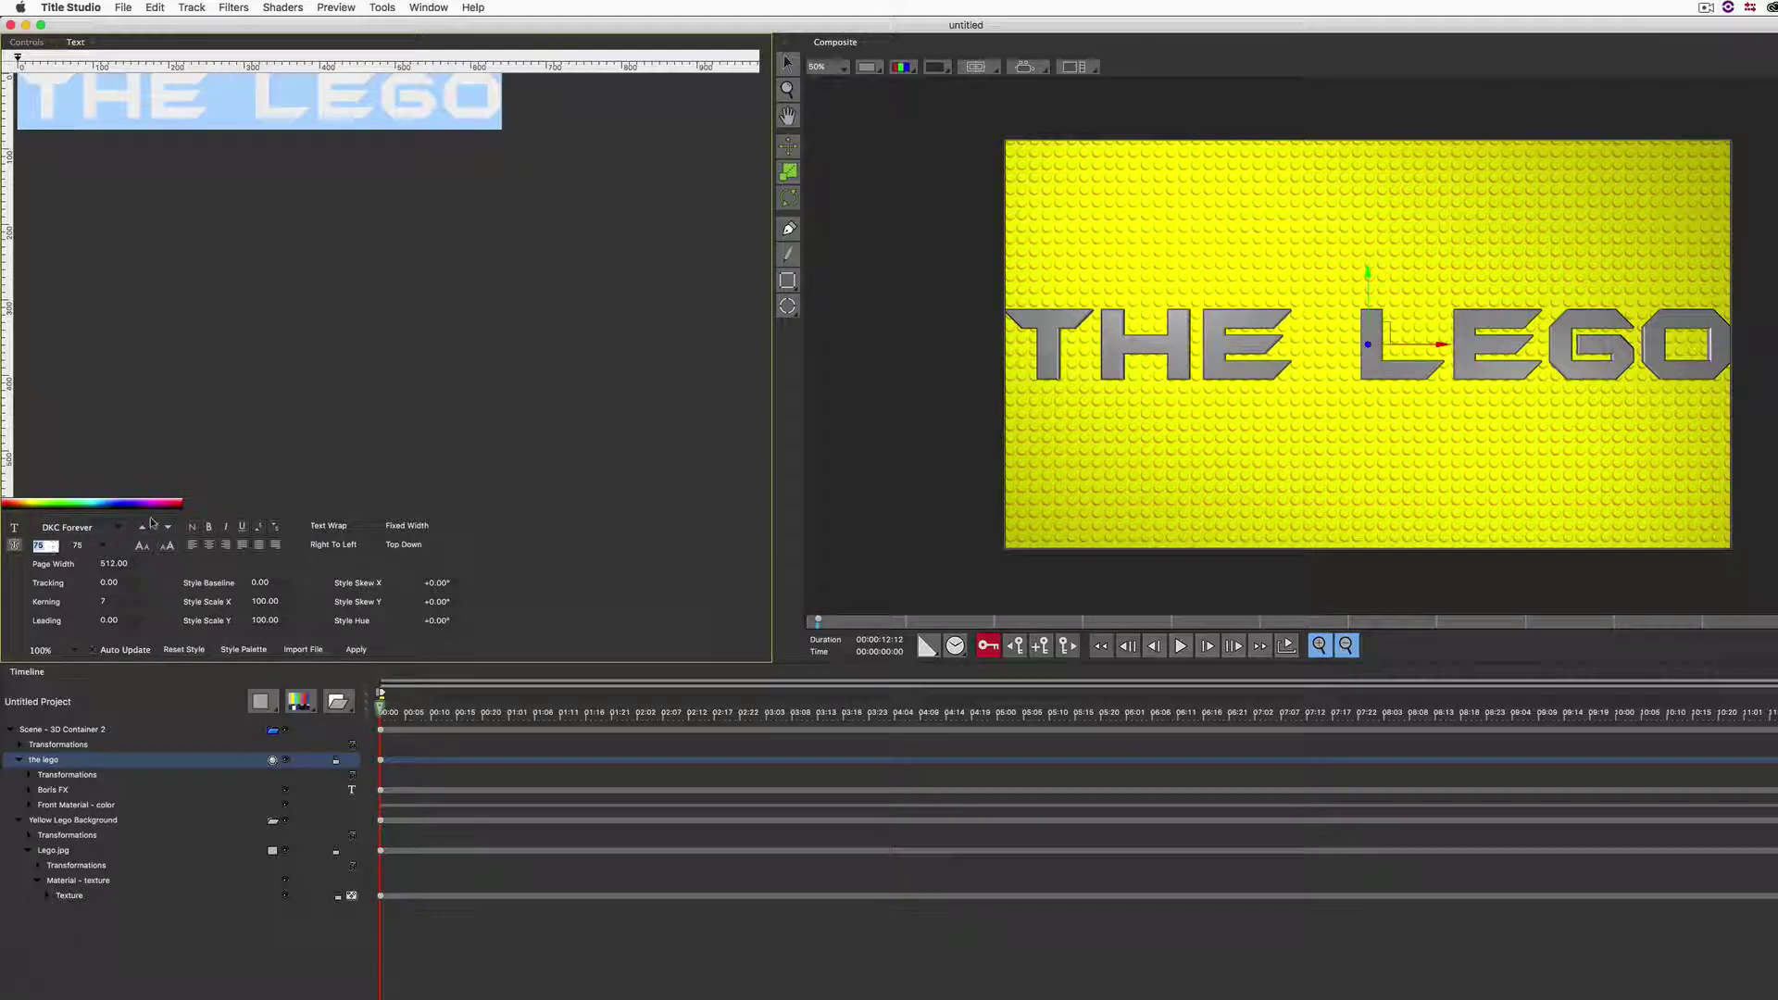
text(25)
key(Return)
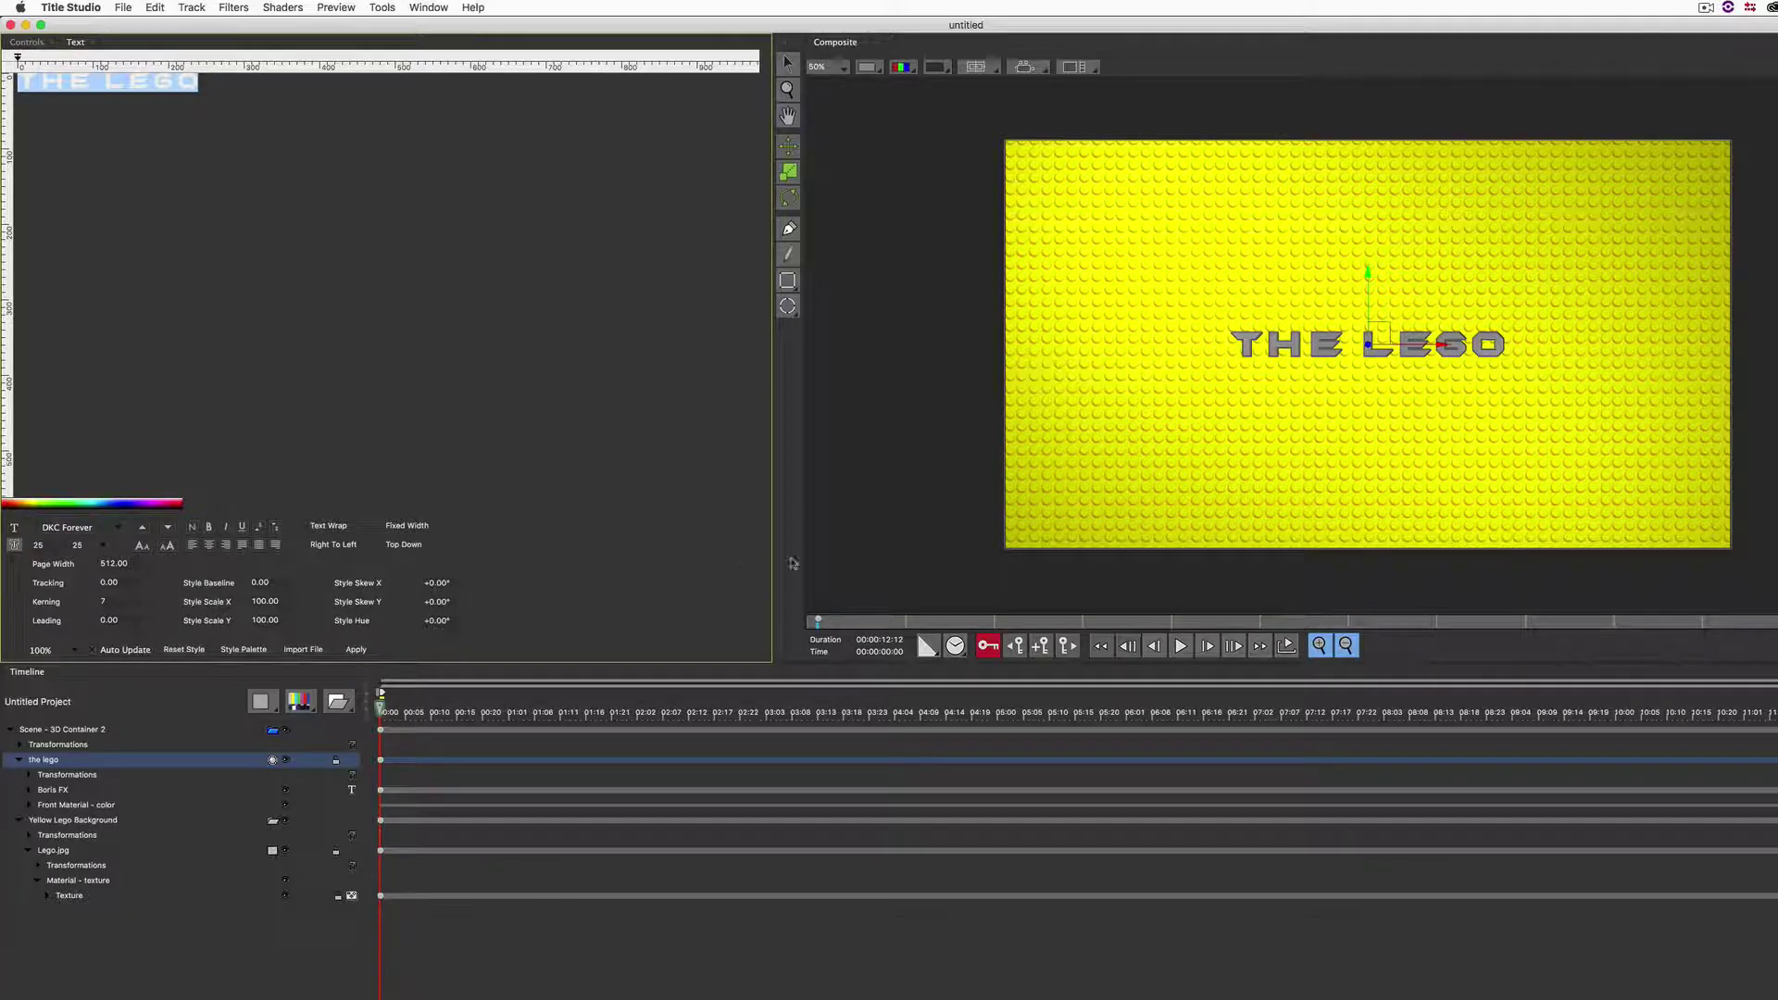
drag(1384, 343, 1210, 213)
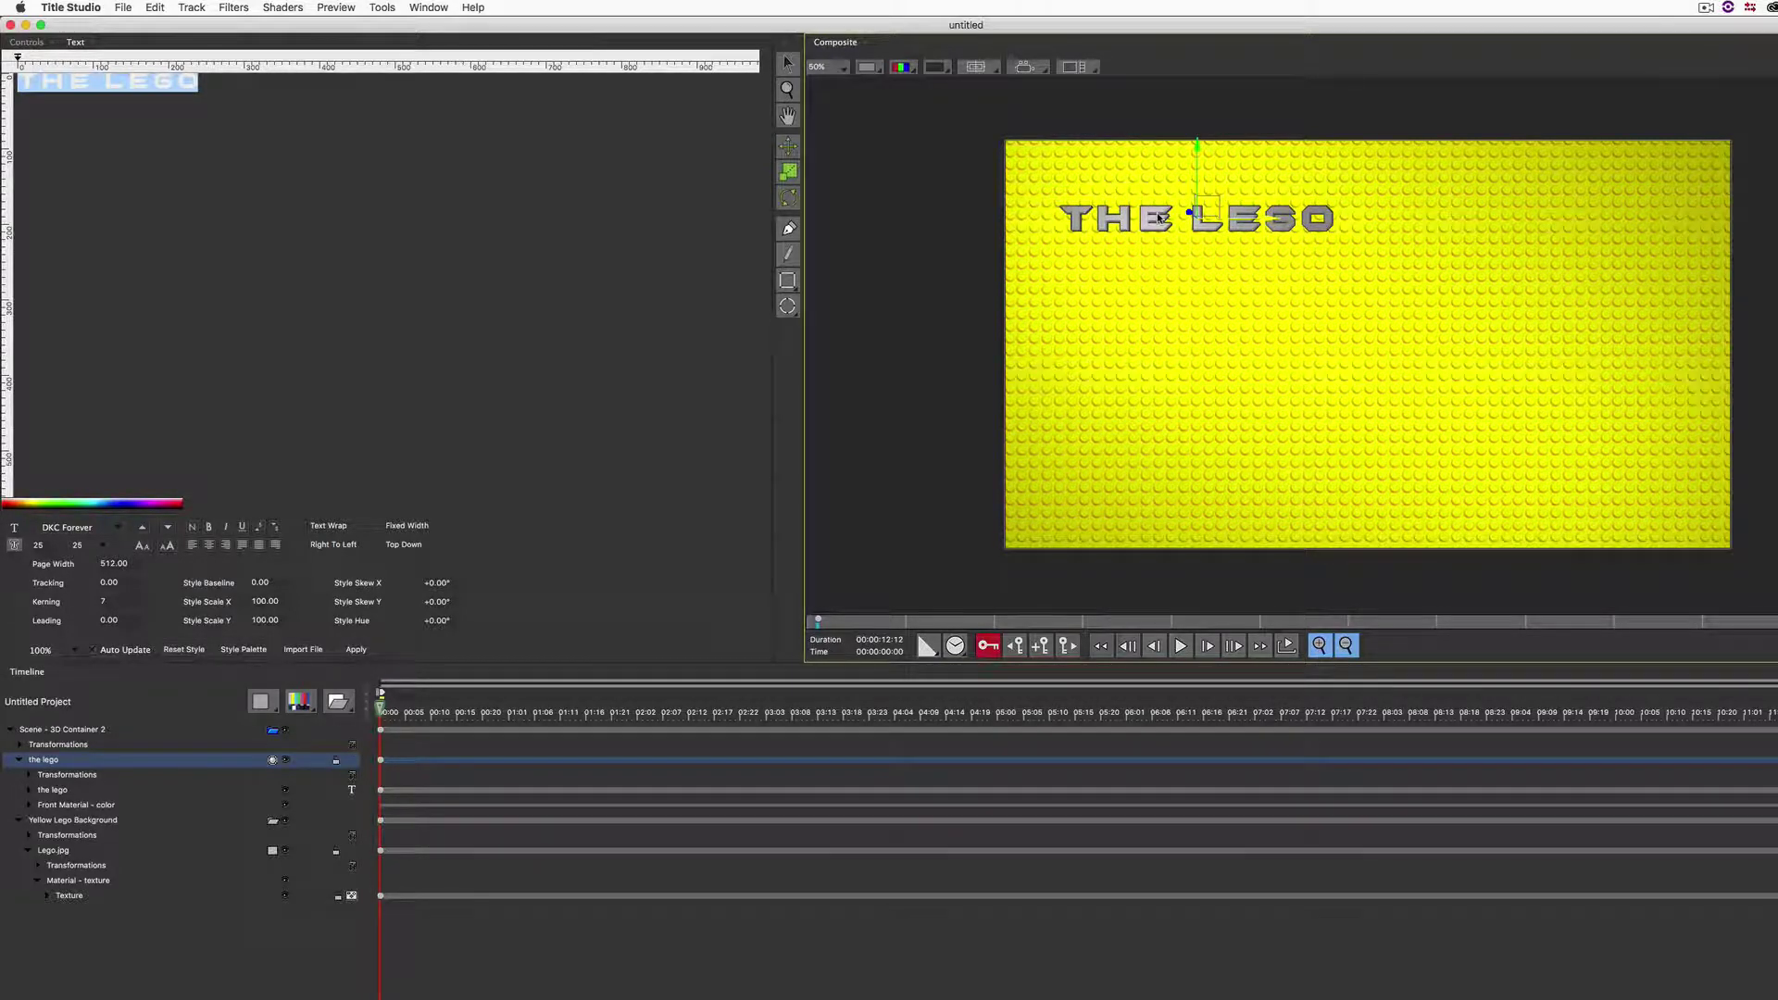
Step: Tighten the title's kerning back down to 4
click(133, 56)
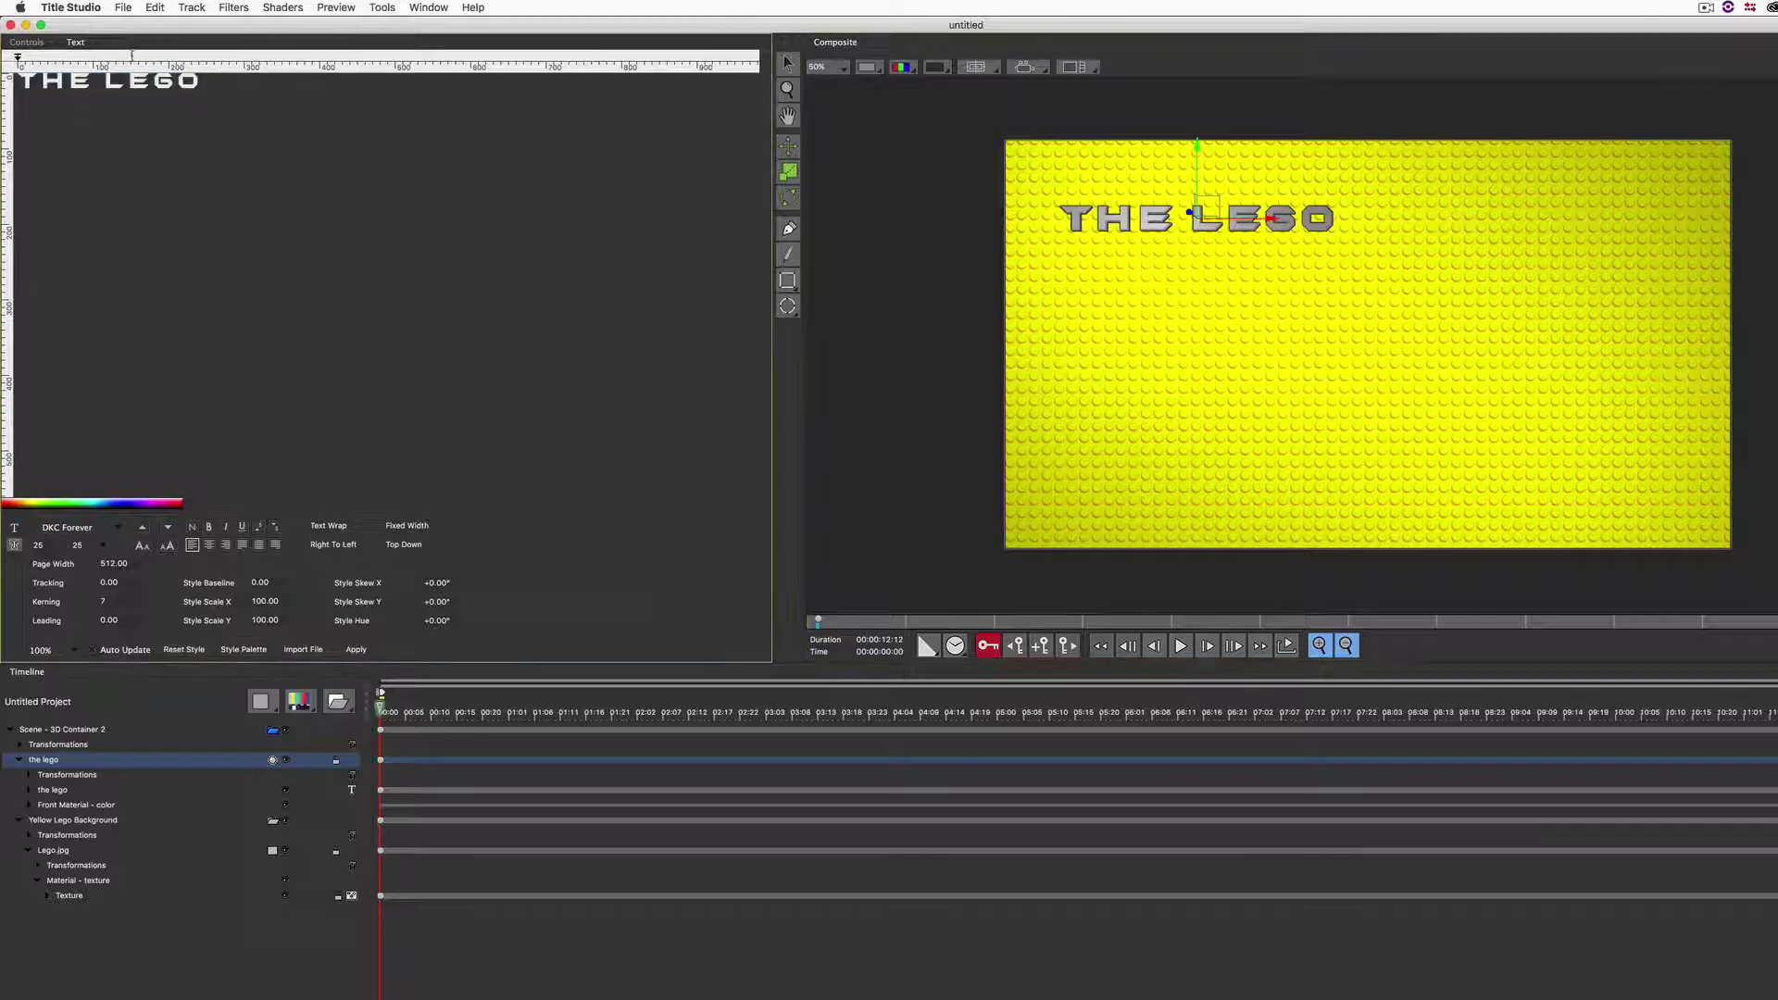
key(alt+Left)
key(alt+Left)
key(alt+Left)
key(alt+Left)
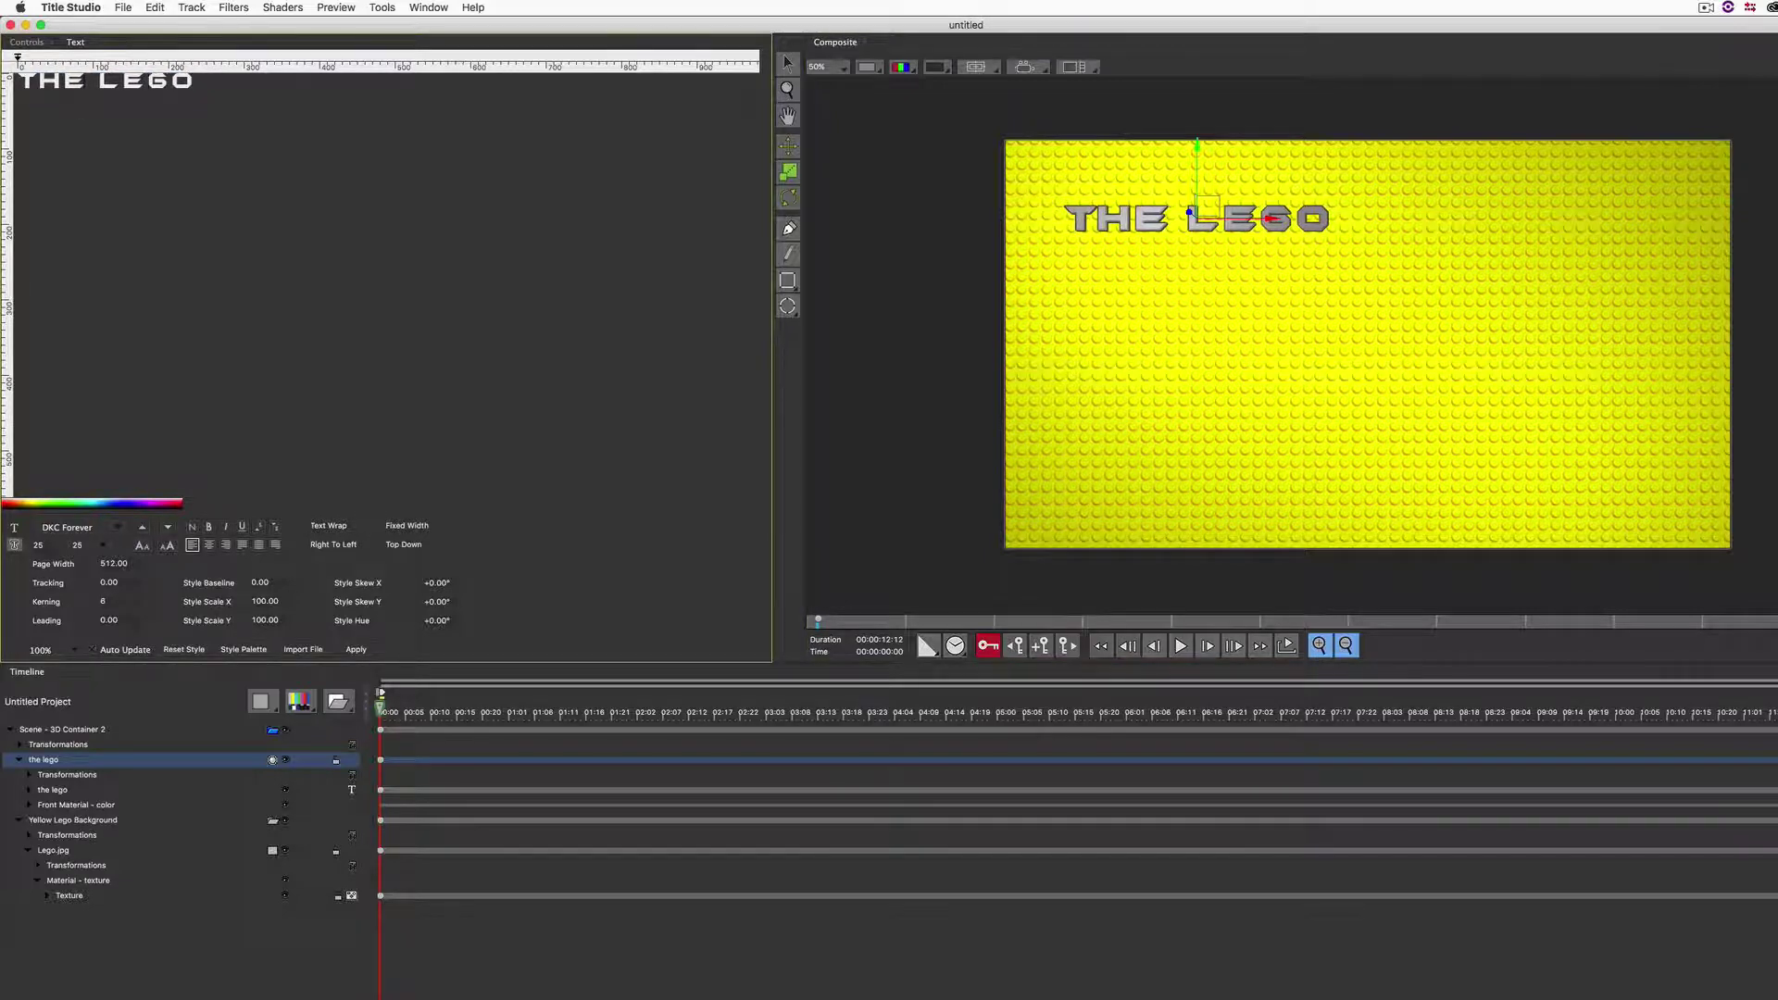
key(alt+Left)
key(alt+Left)
key(alt+Left)
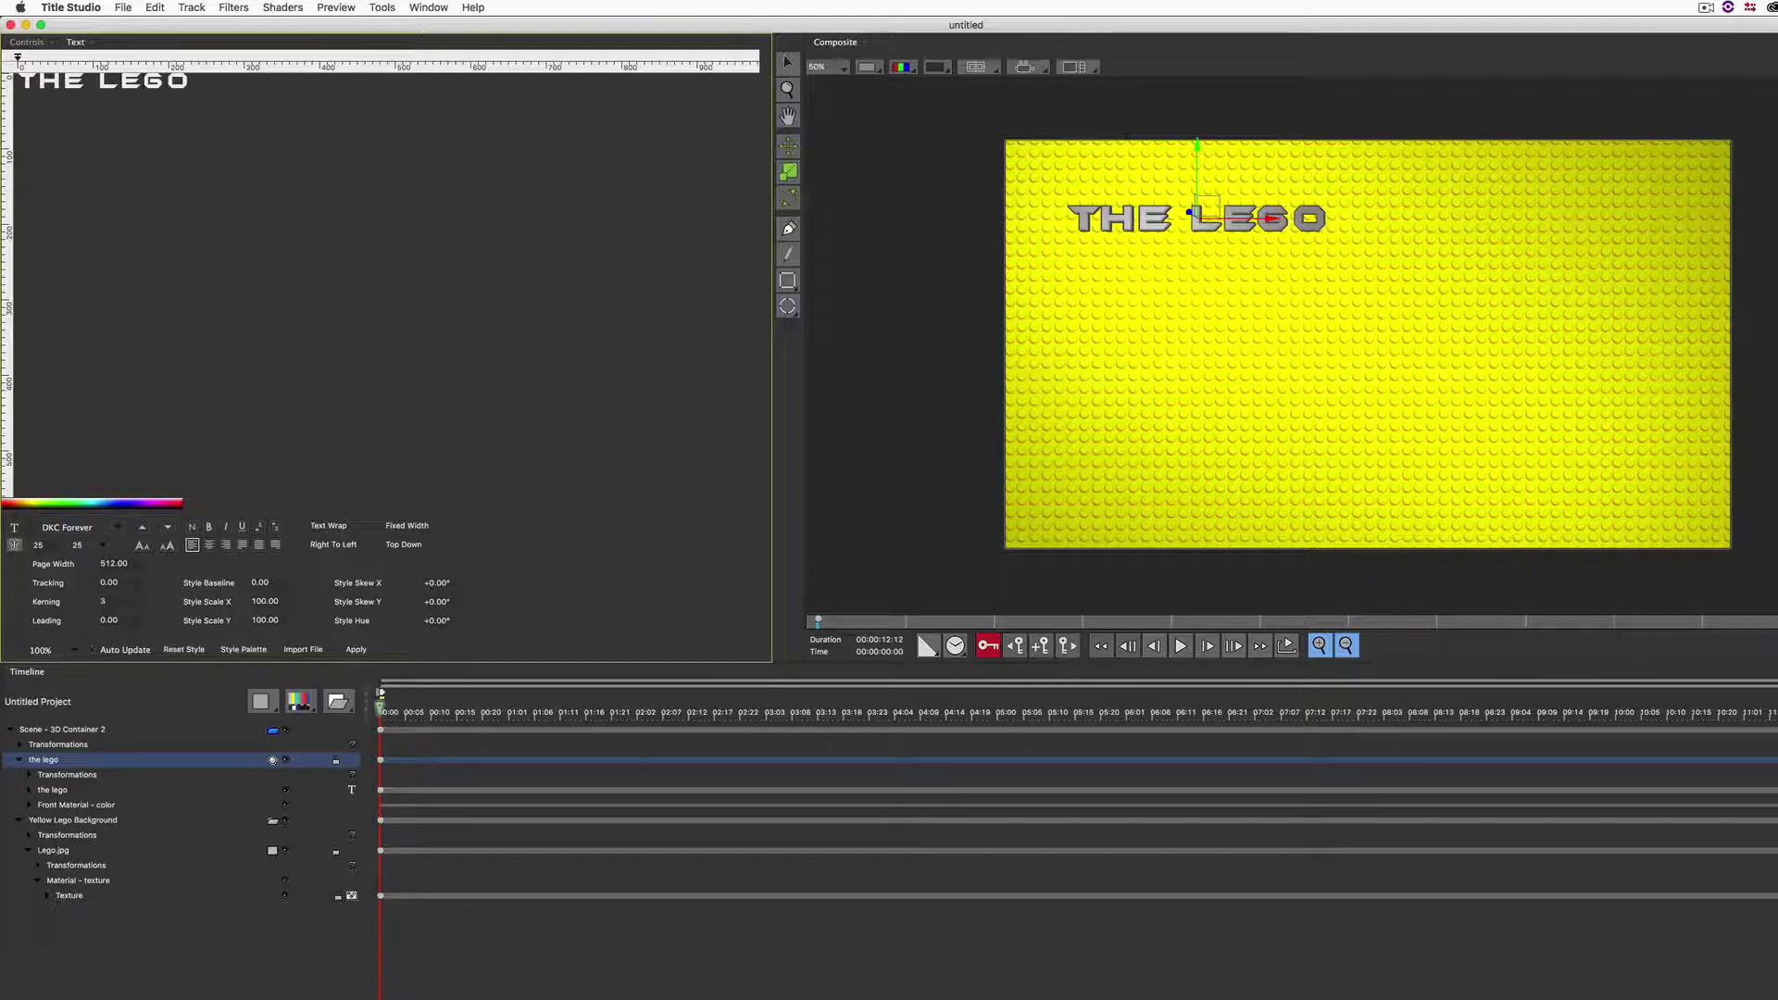
key(alt+Right)
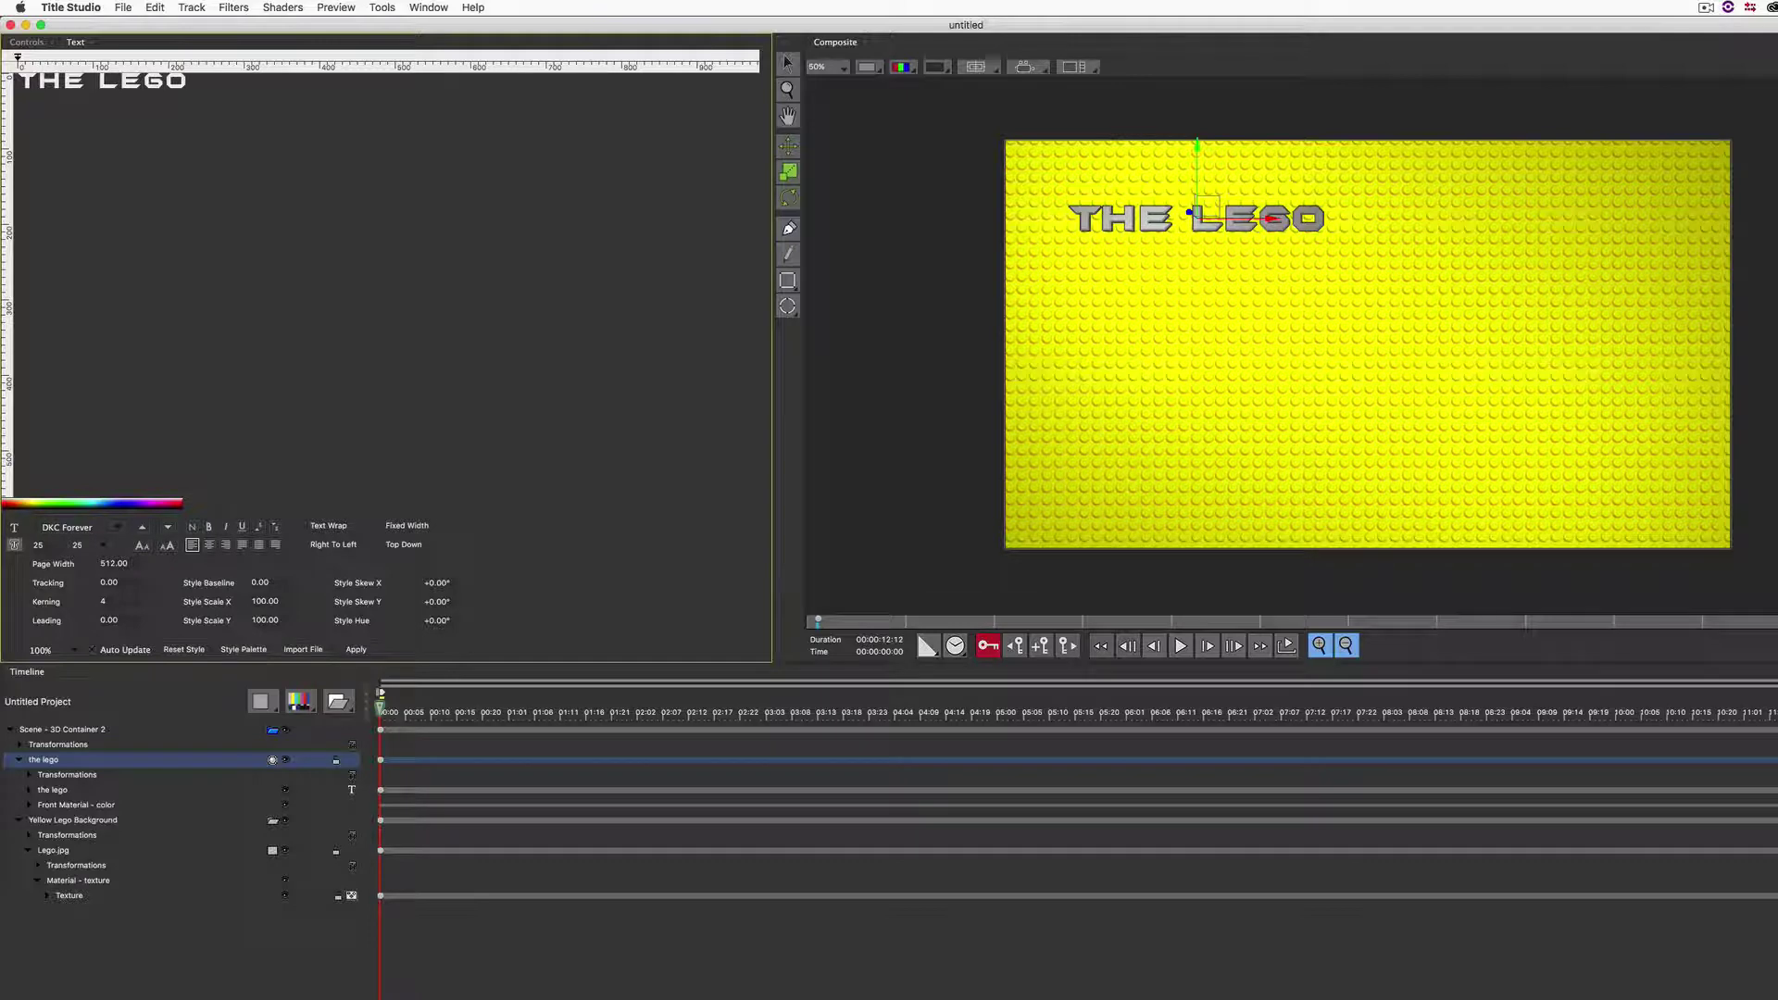
drag(18, 82, 173, 92)
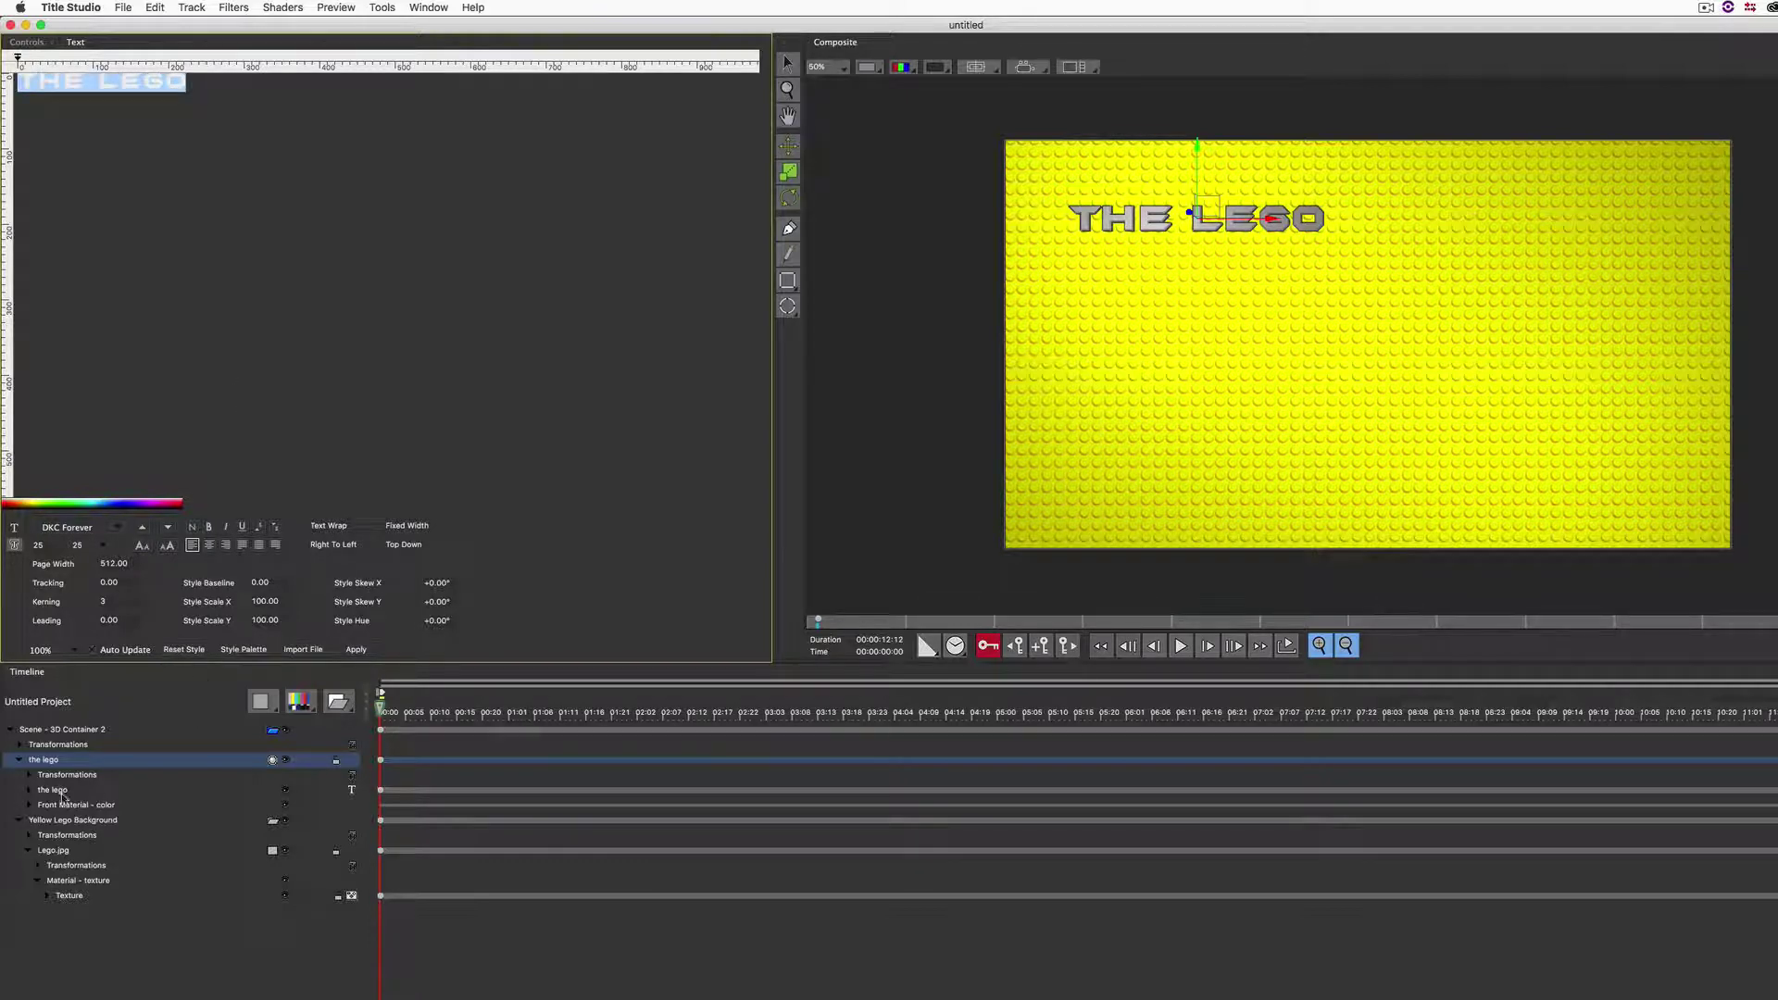
Step: Set the title's front material Diffuse colour to black (0, 0, 0)
click(29, 805)
click(59, 821)
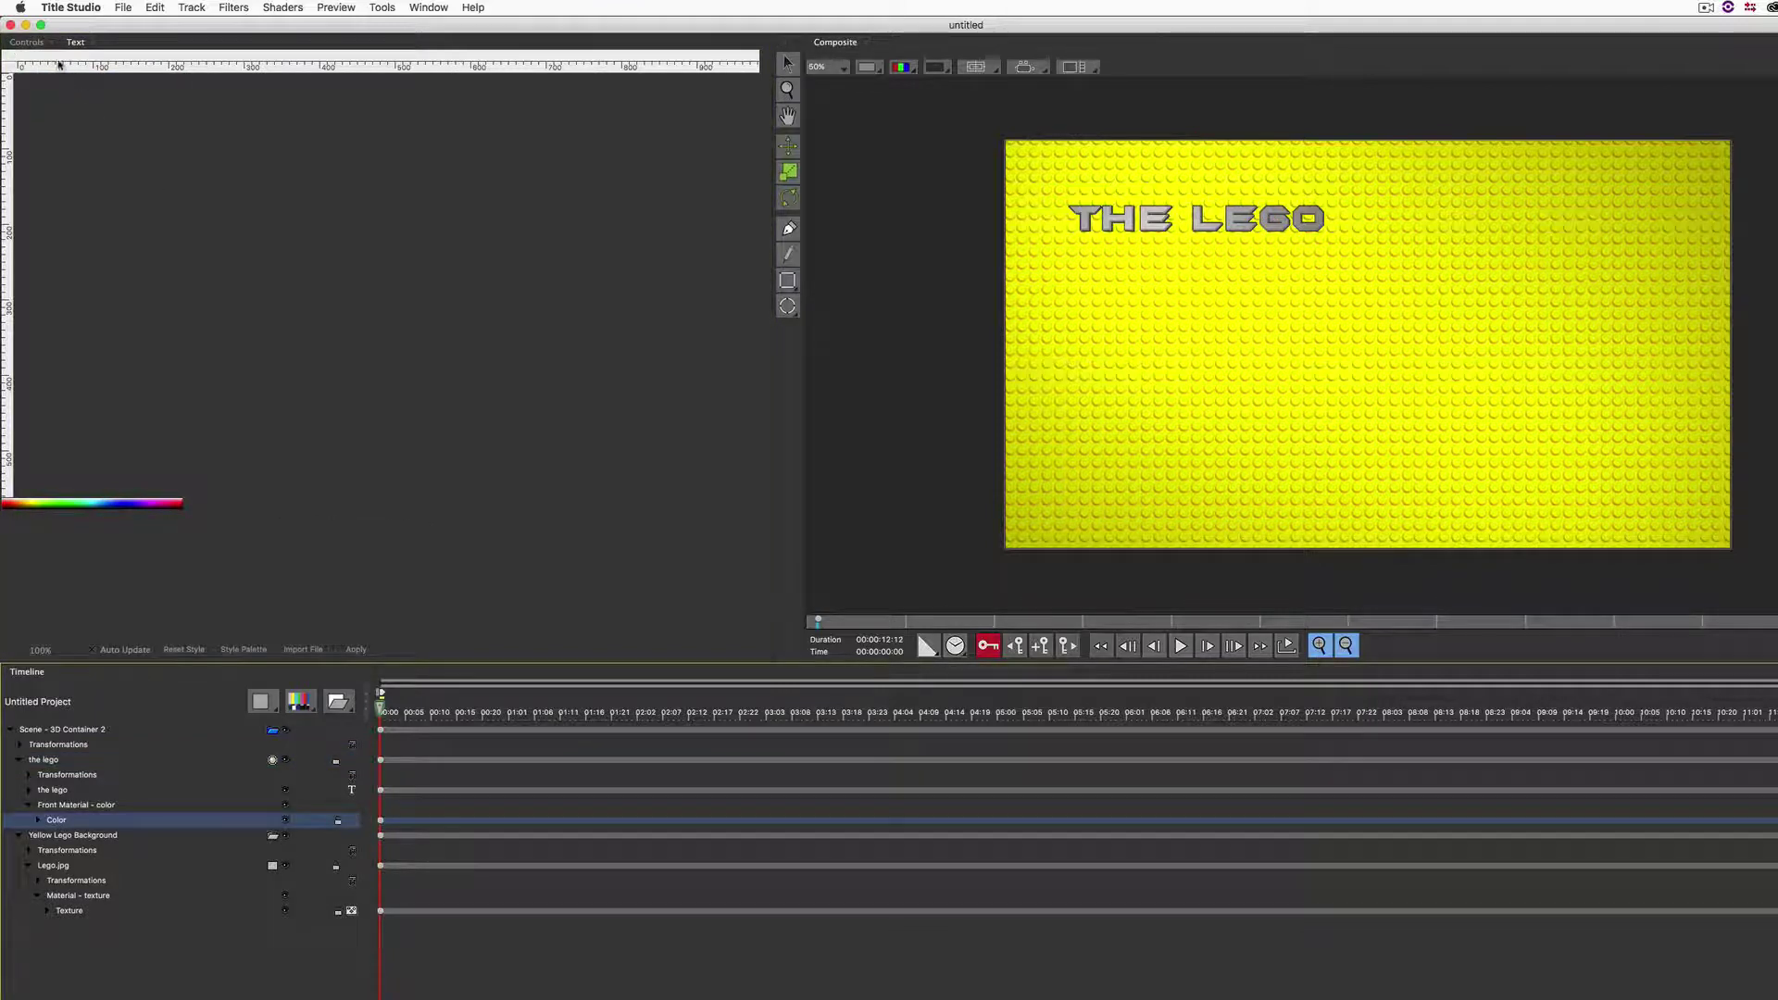
click(36, 44)
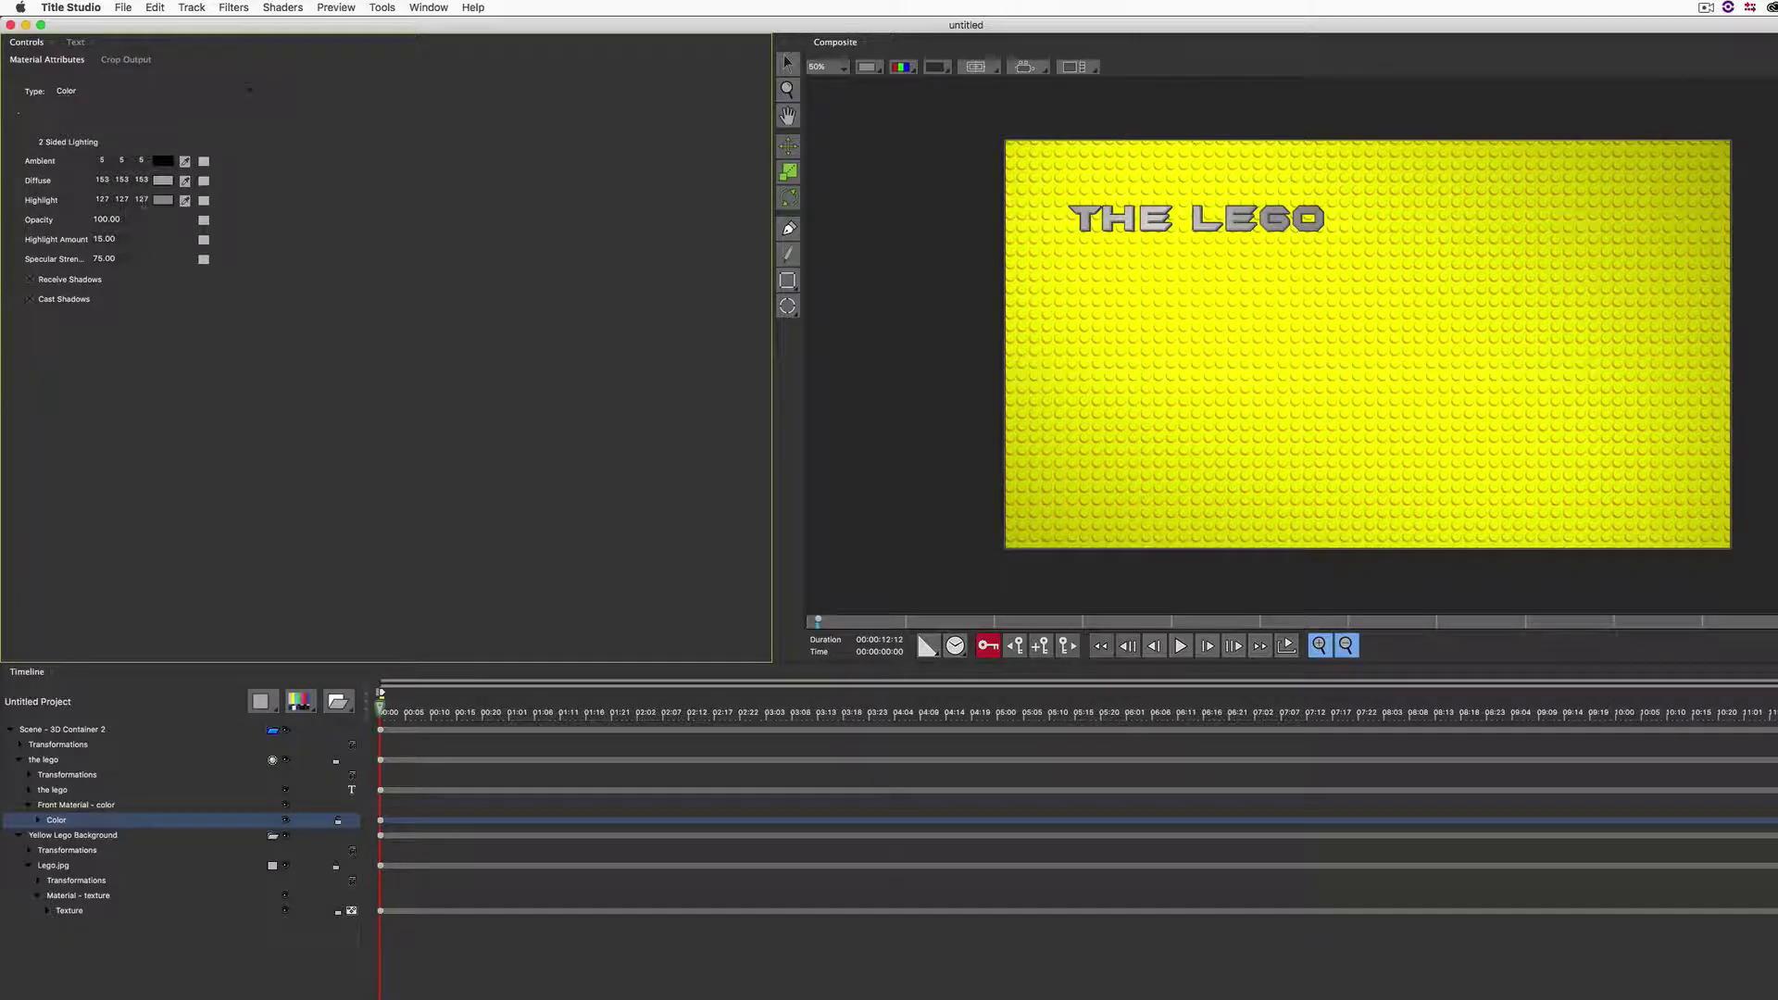
click(168, 187)
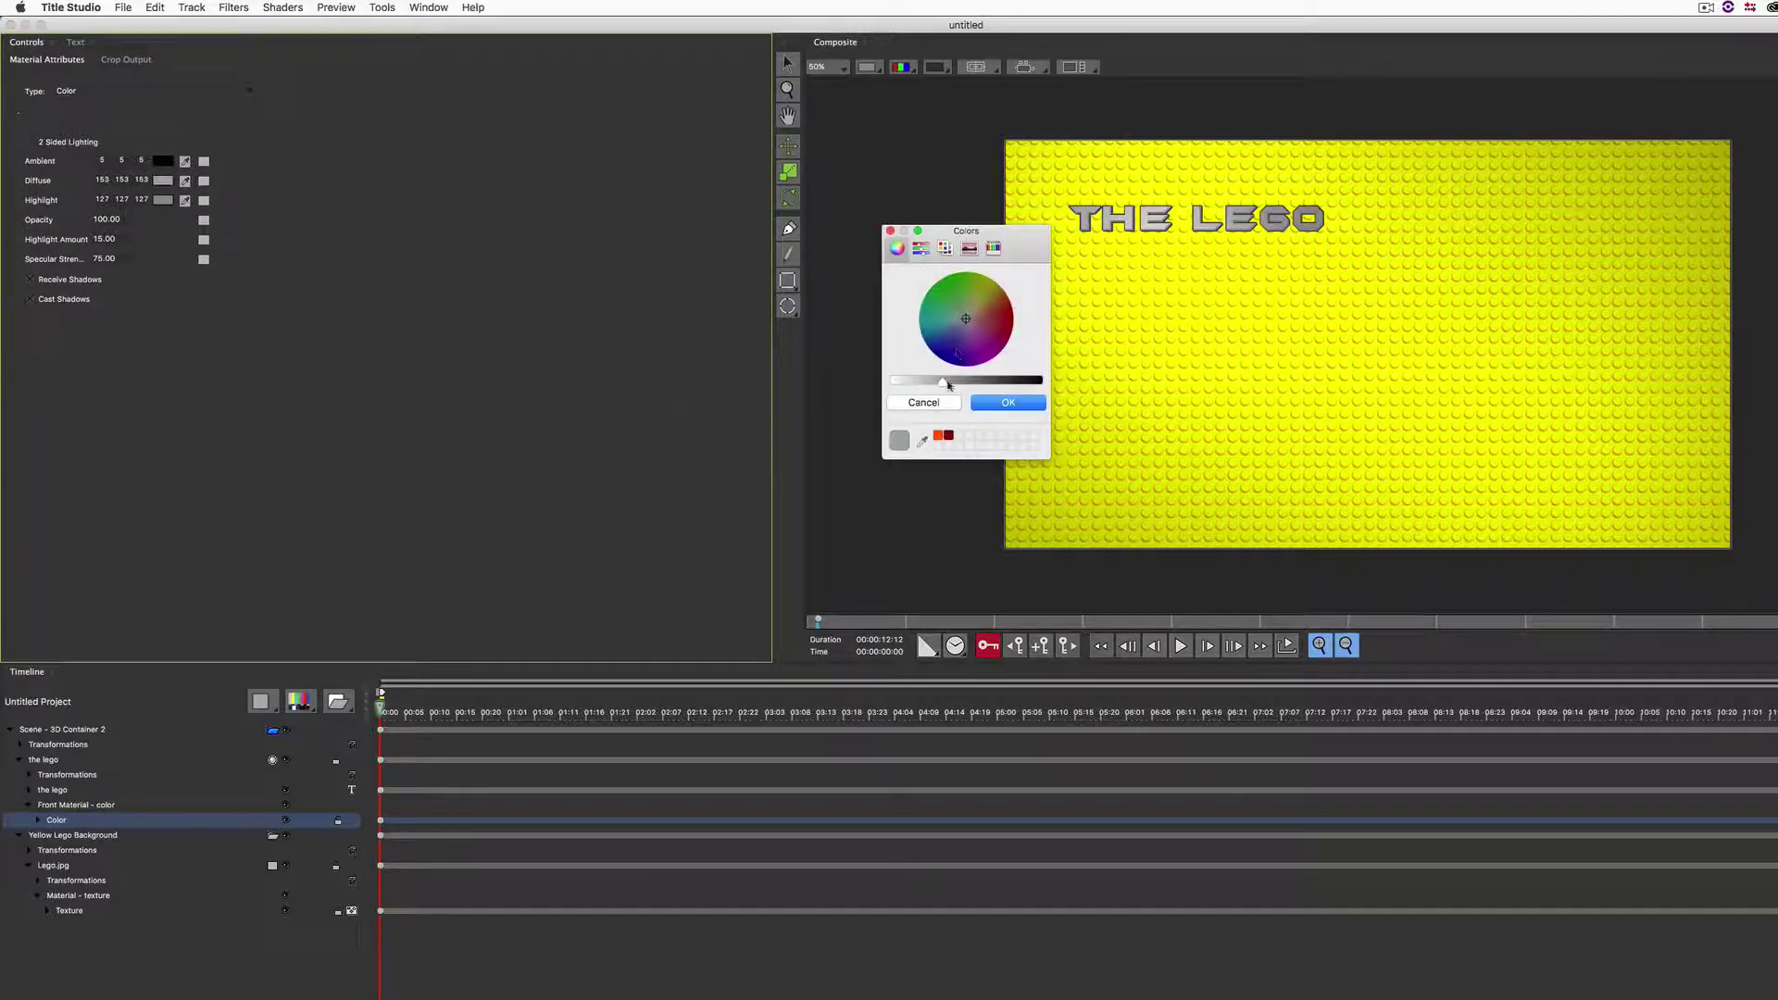
drag(951, 381, 1044, 390)
click(1007, 402)
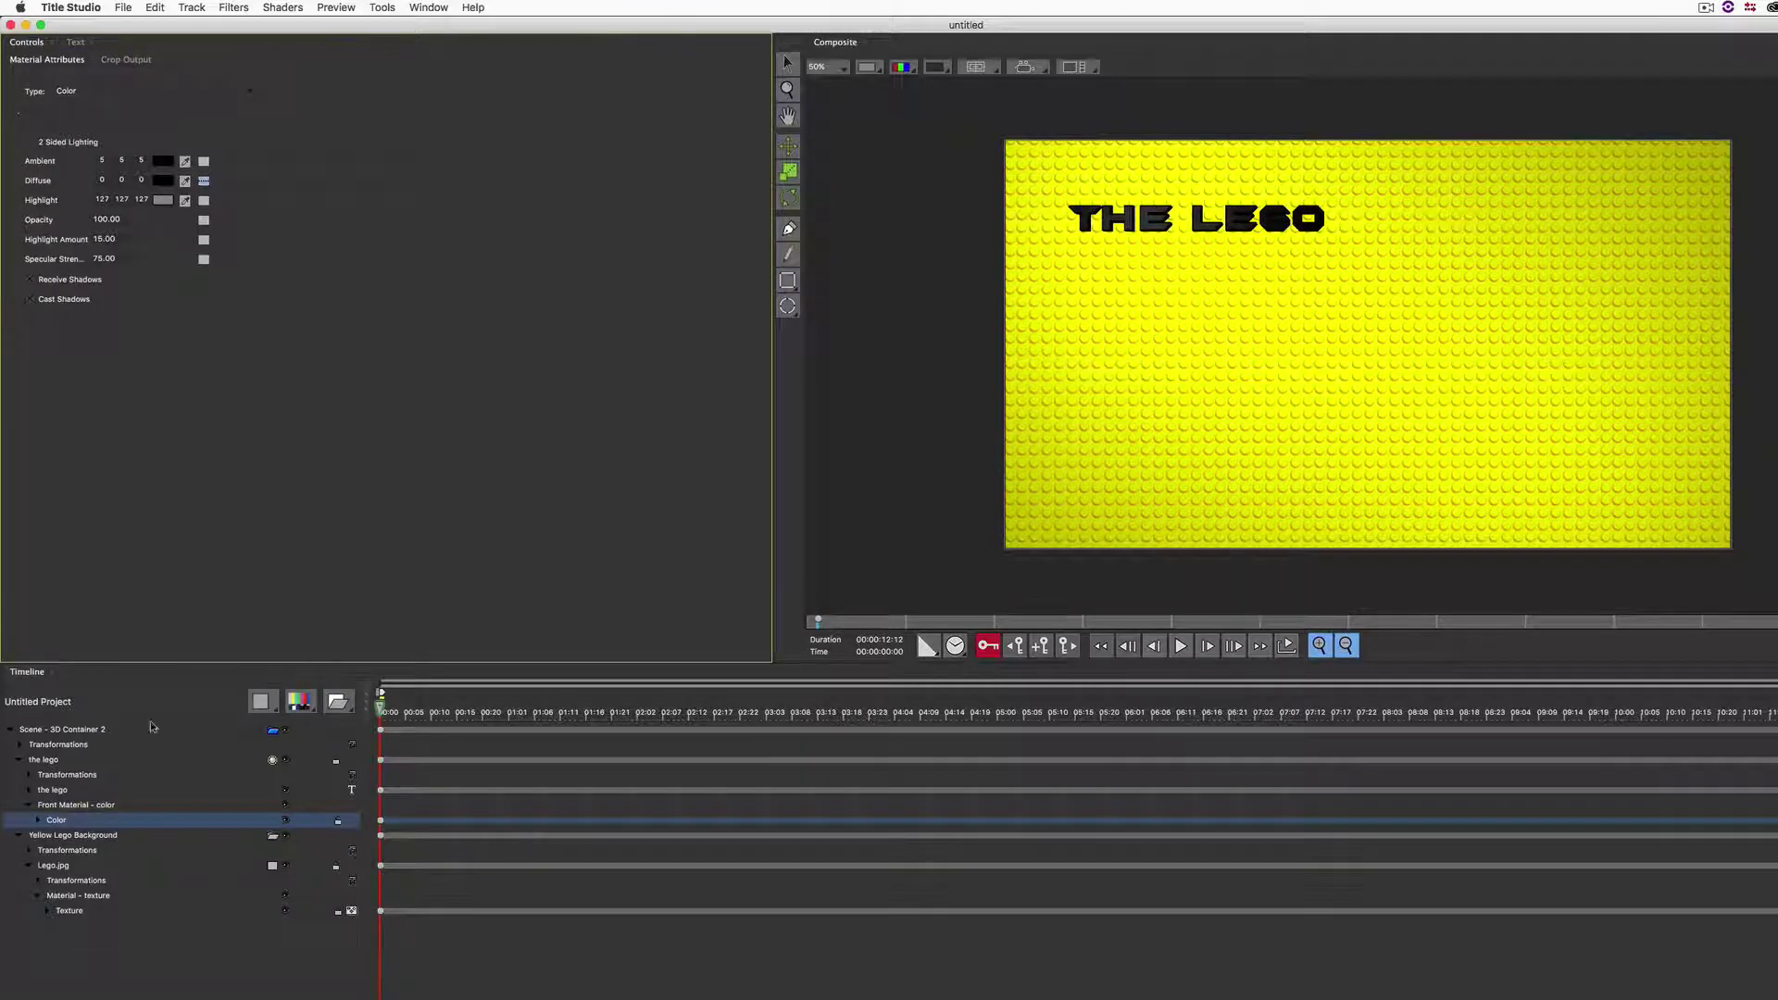
click(51, 762)
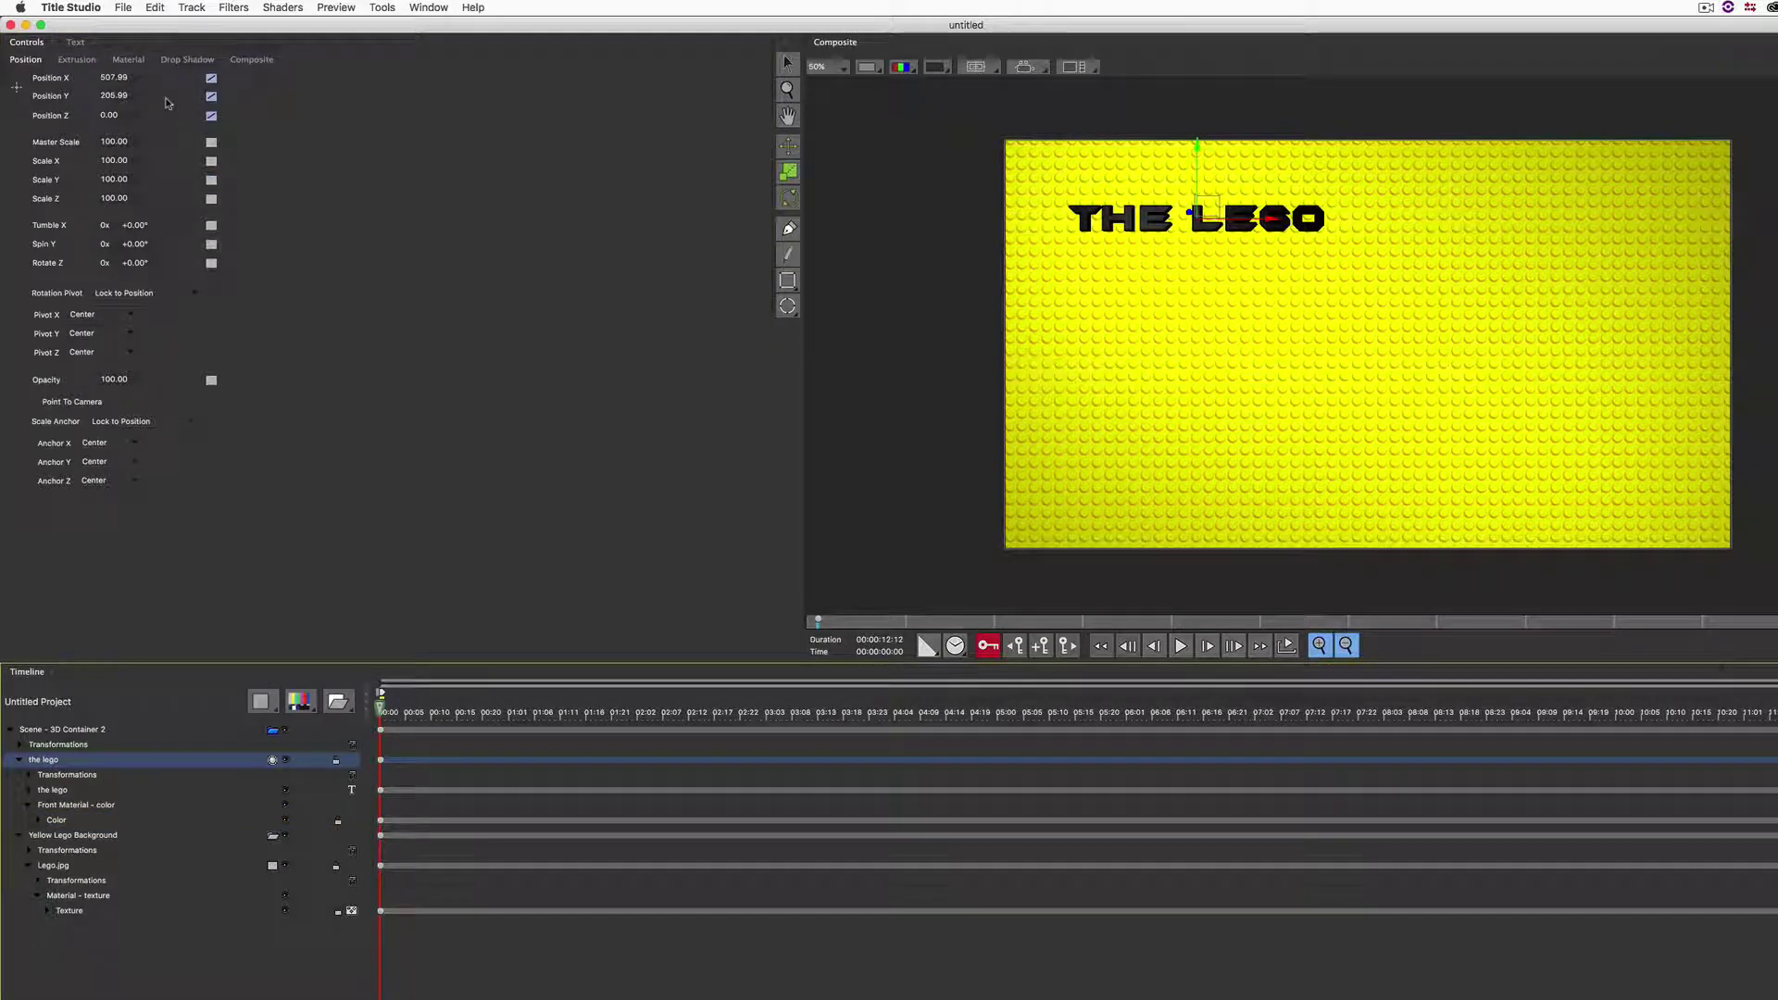
Step: Apply 3 materials to the title and make the extrusion diffuse colour white
click(128, 59)
click(119, 81)
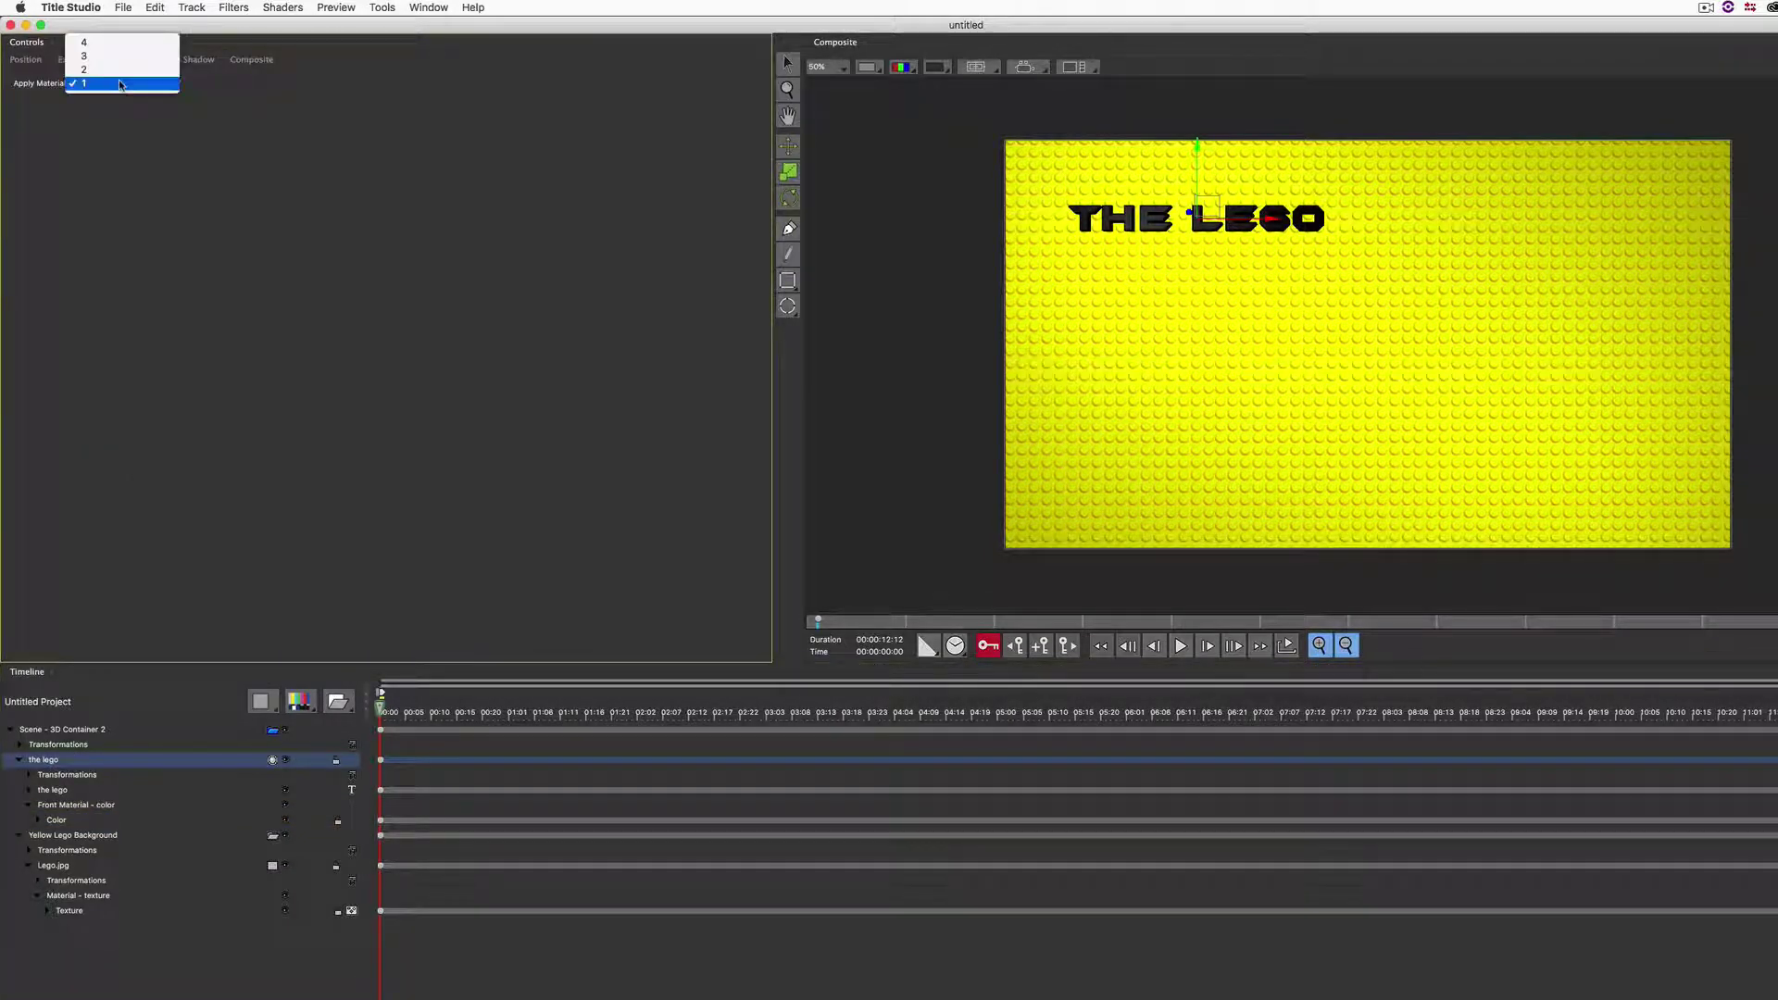
click(121, 58)
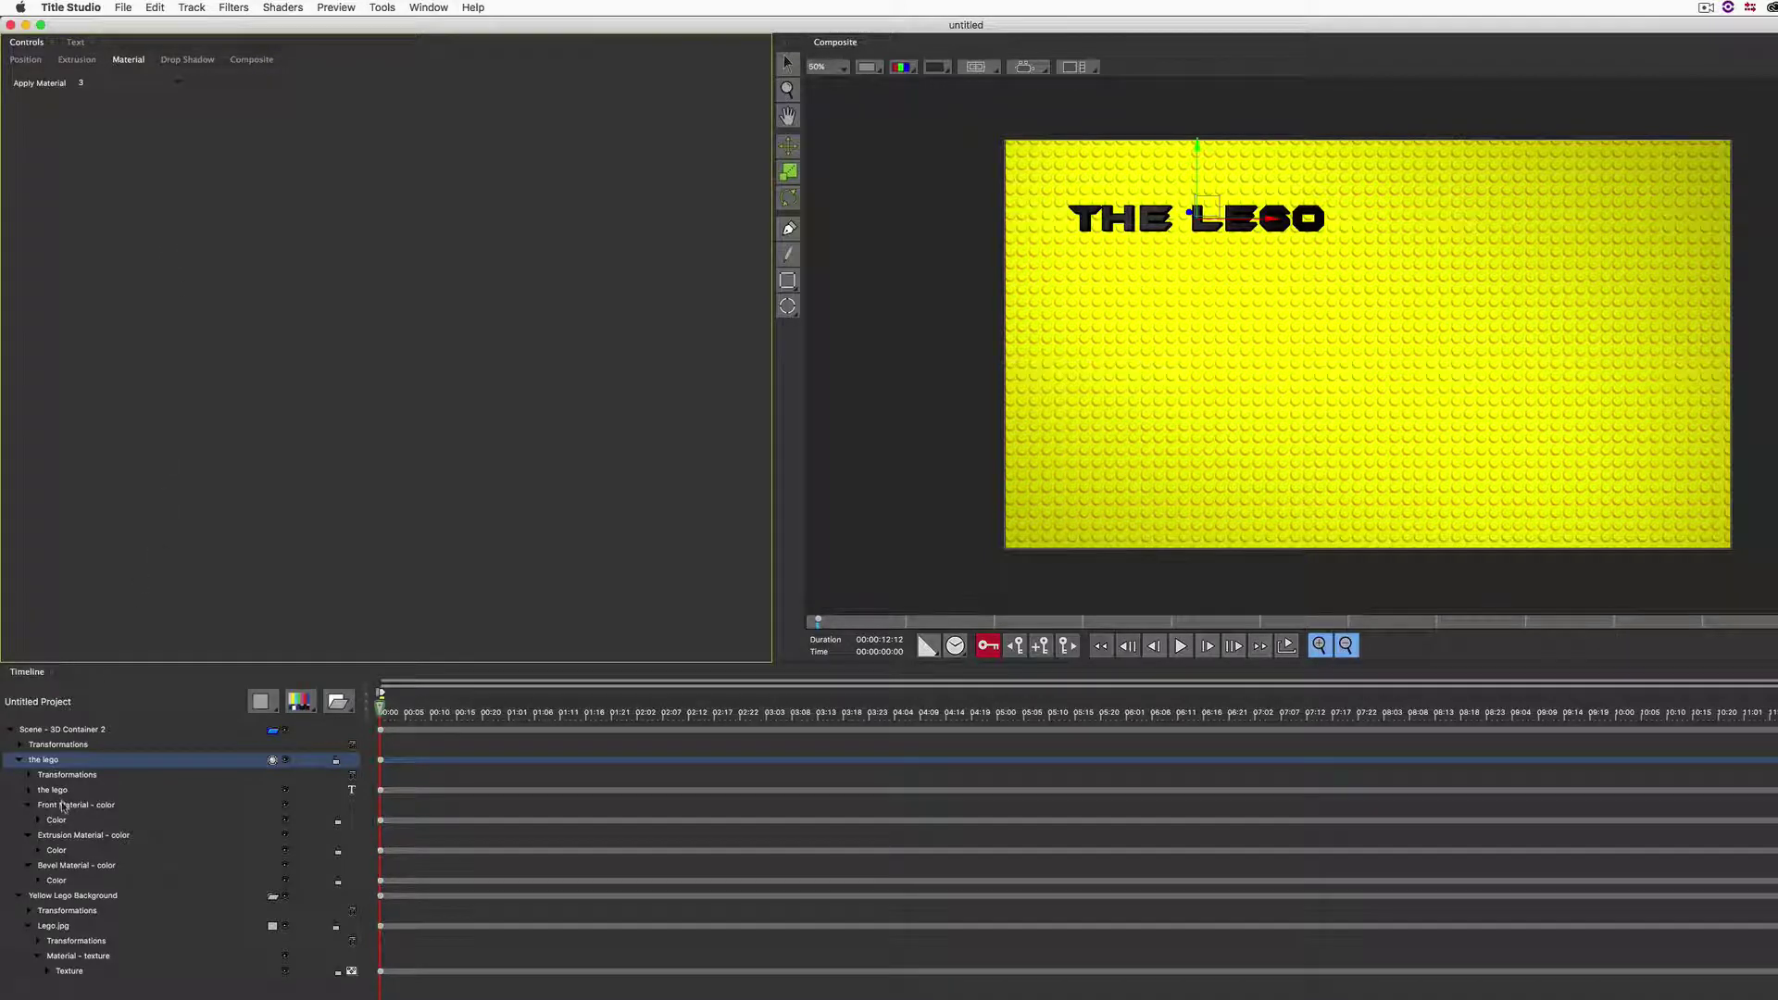
click(56, 852)
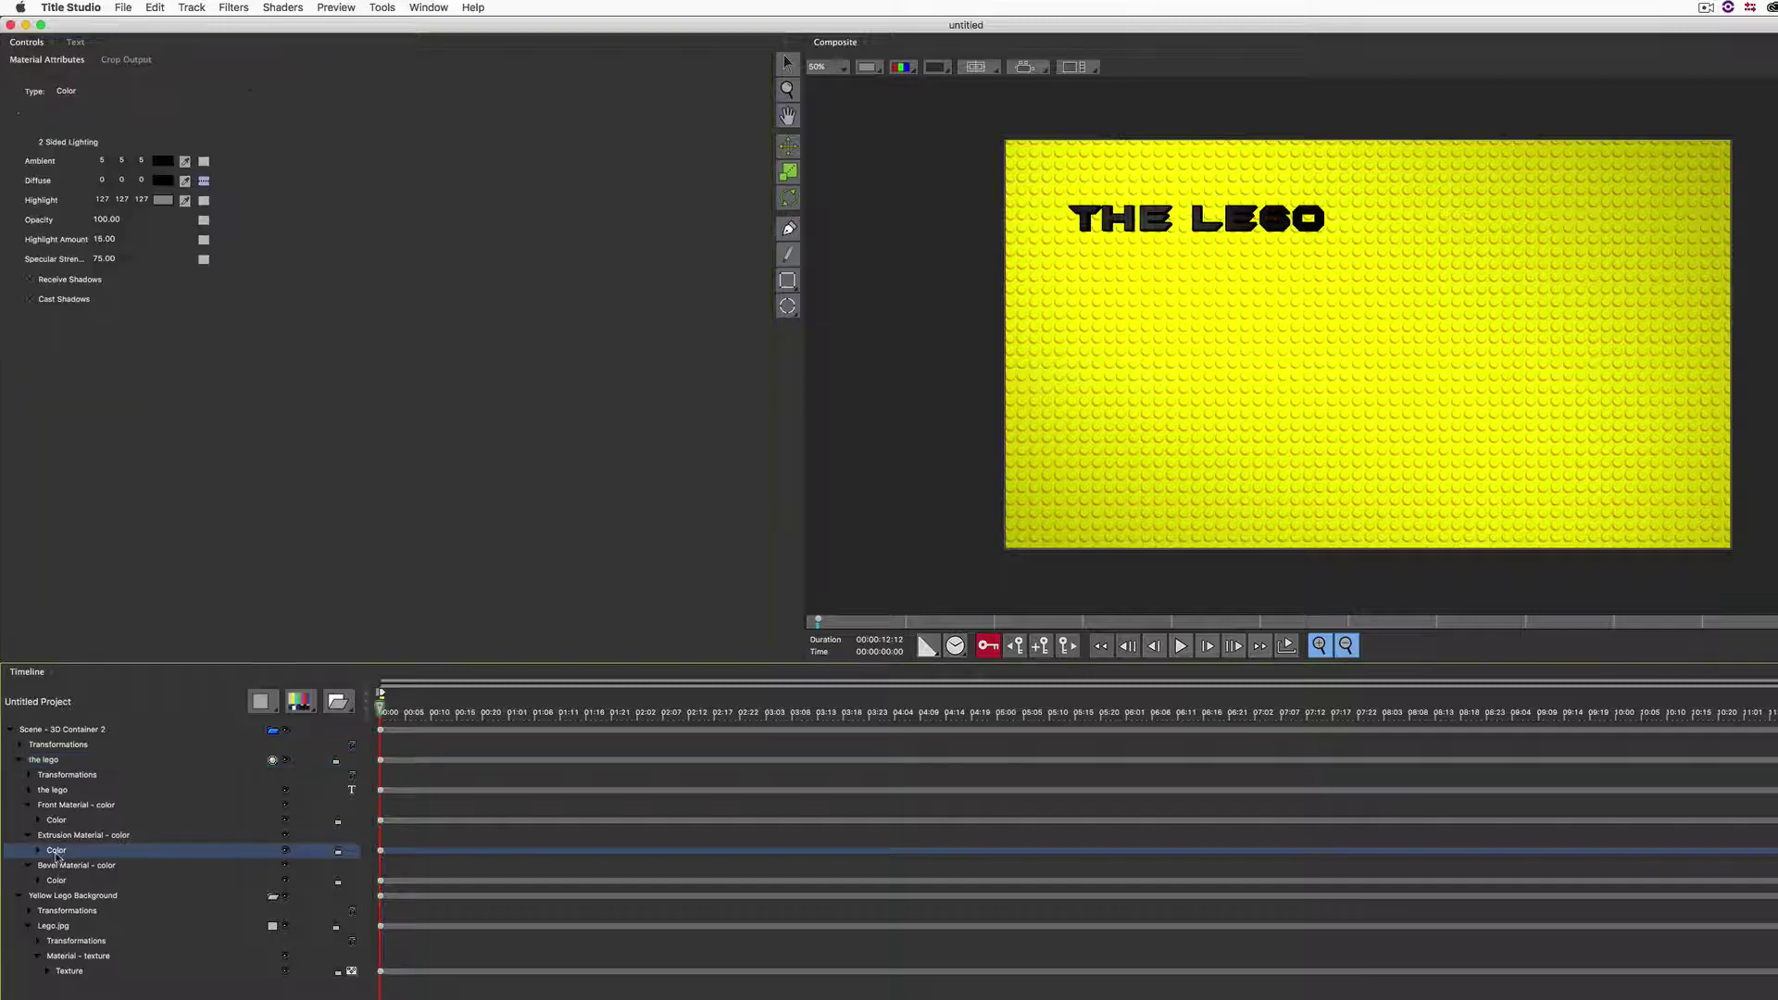
click(164, 181)
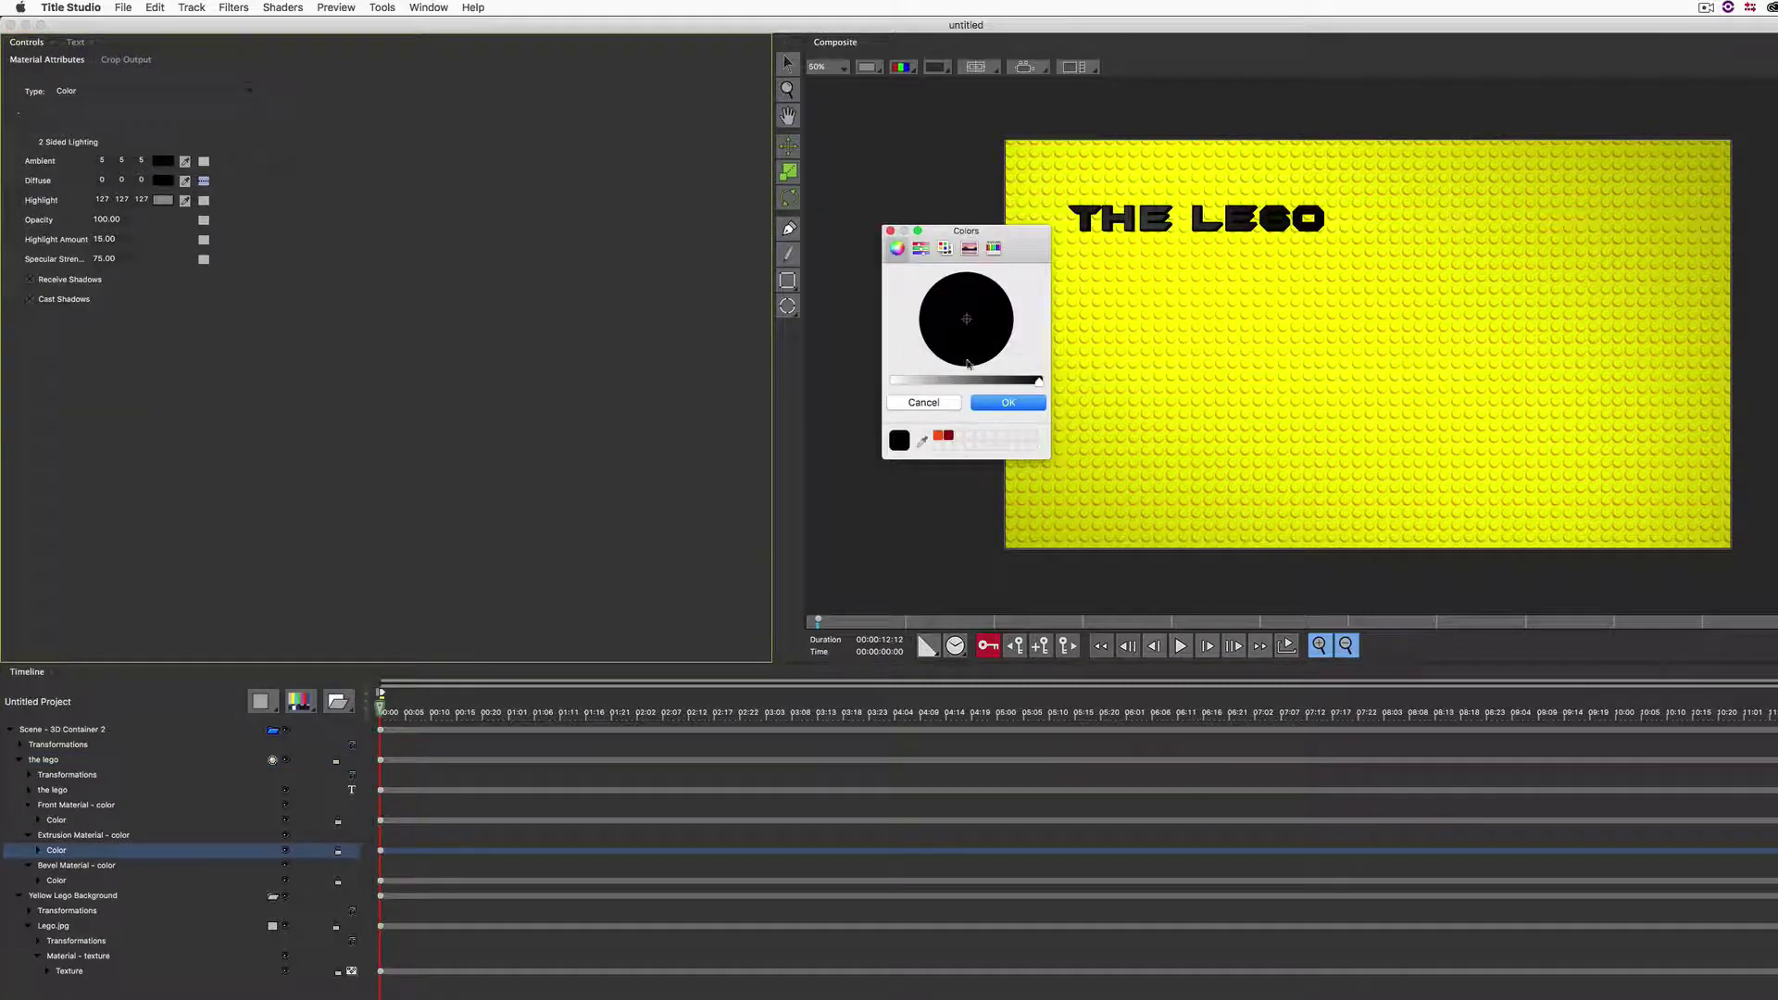
drag(1038, 380, 853, 389)
click(1007, 404)
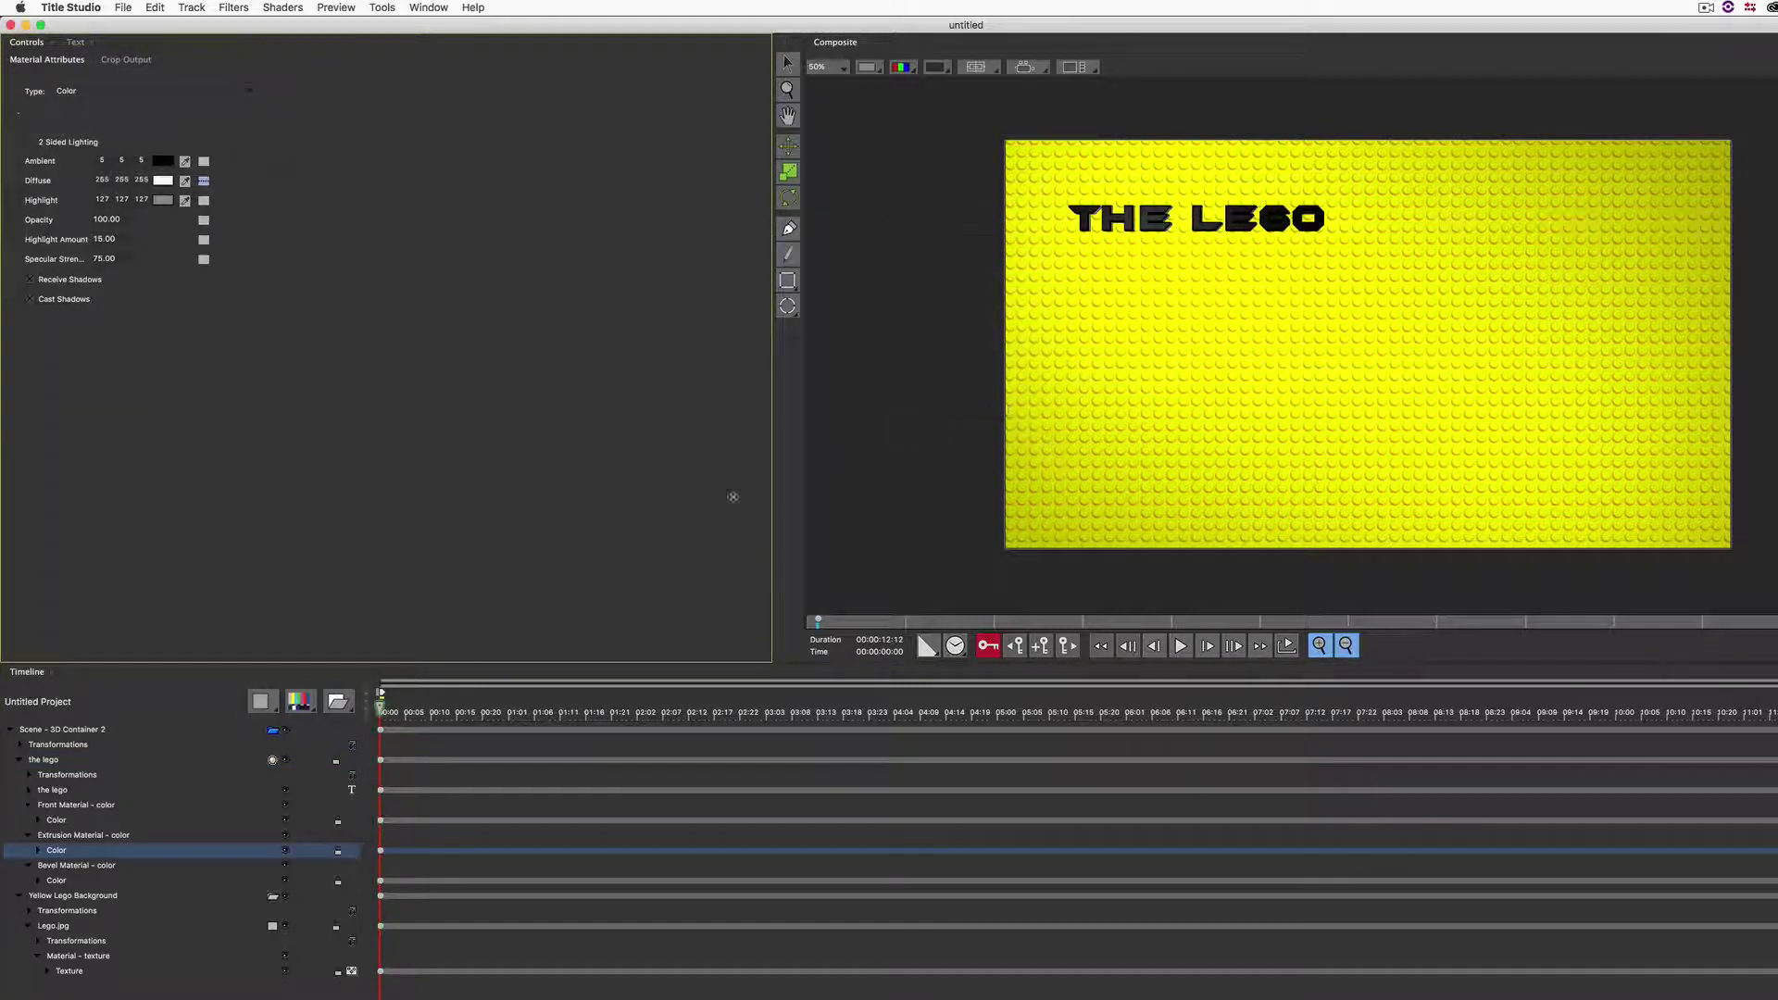
Step: Make the bevel material's diffuse colour white (255, 255, 255)
click(79, 883)
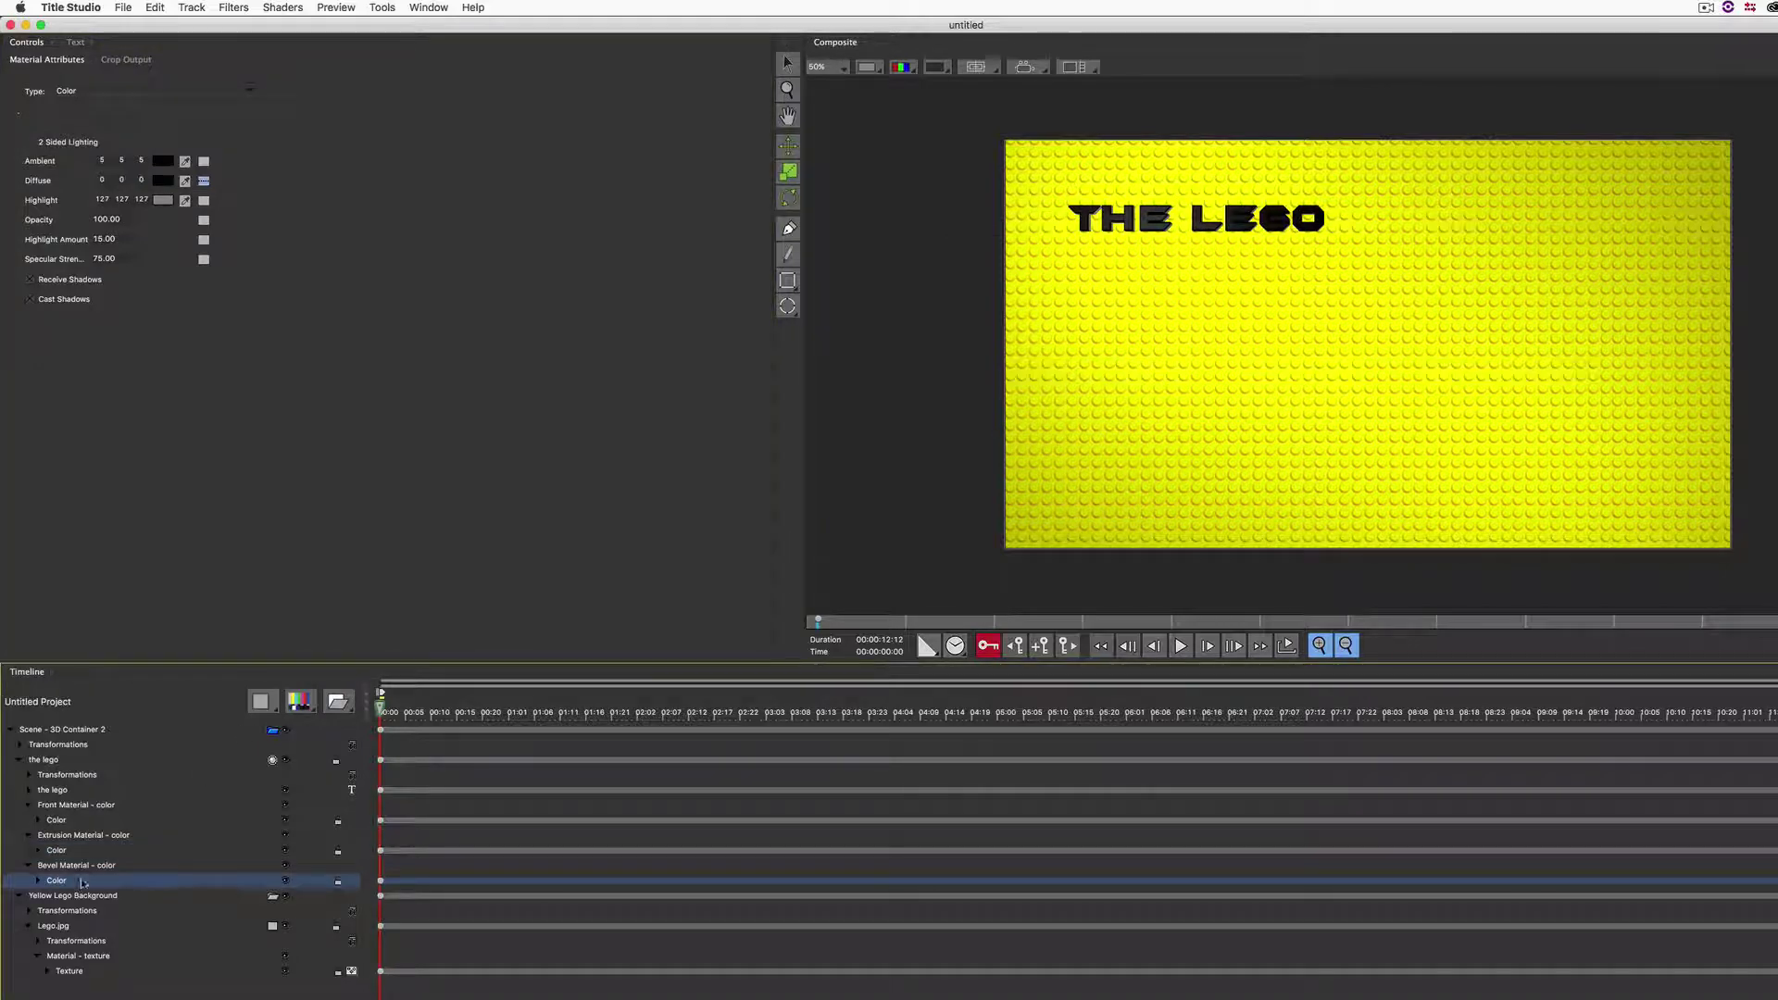
click(164, 182)
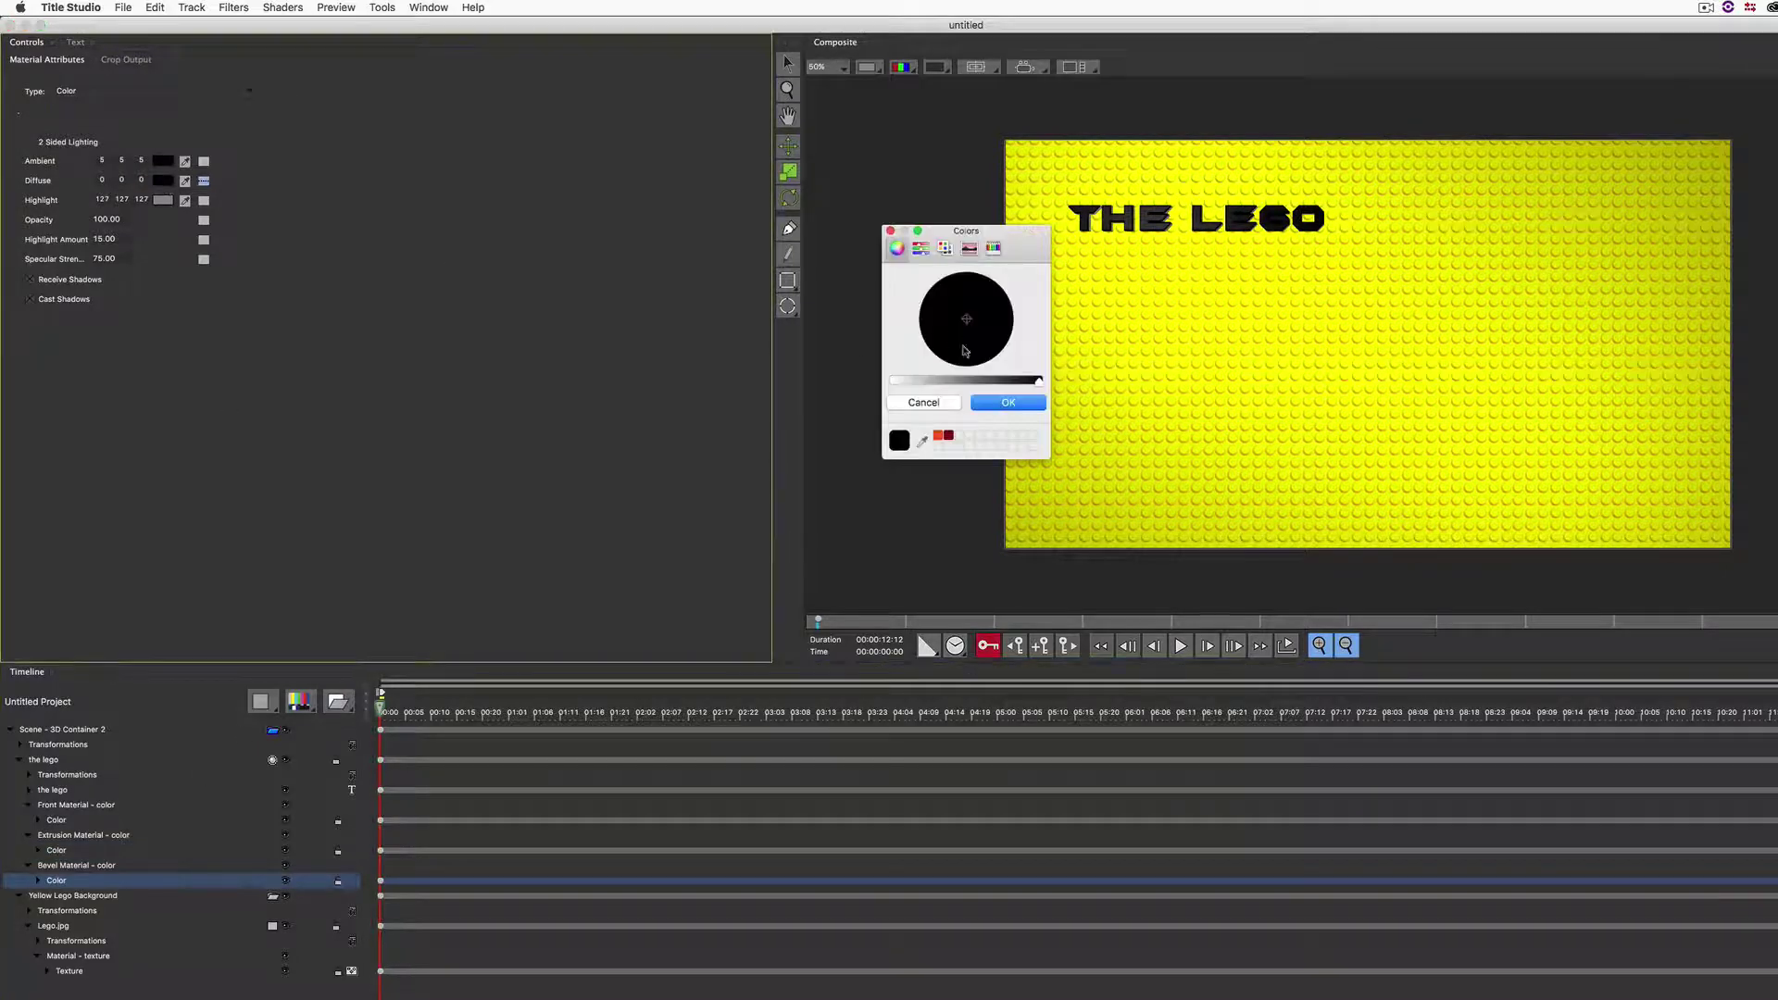
drag(1037, 379, 873, 383)
key(Return)
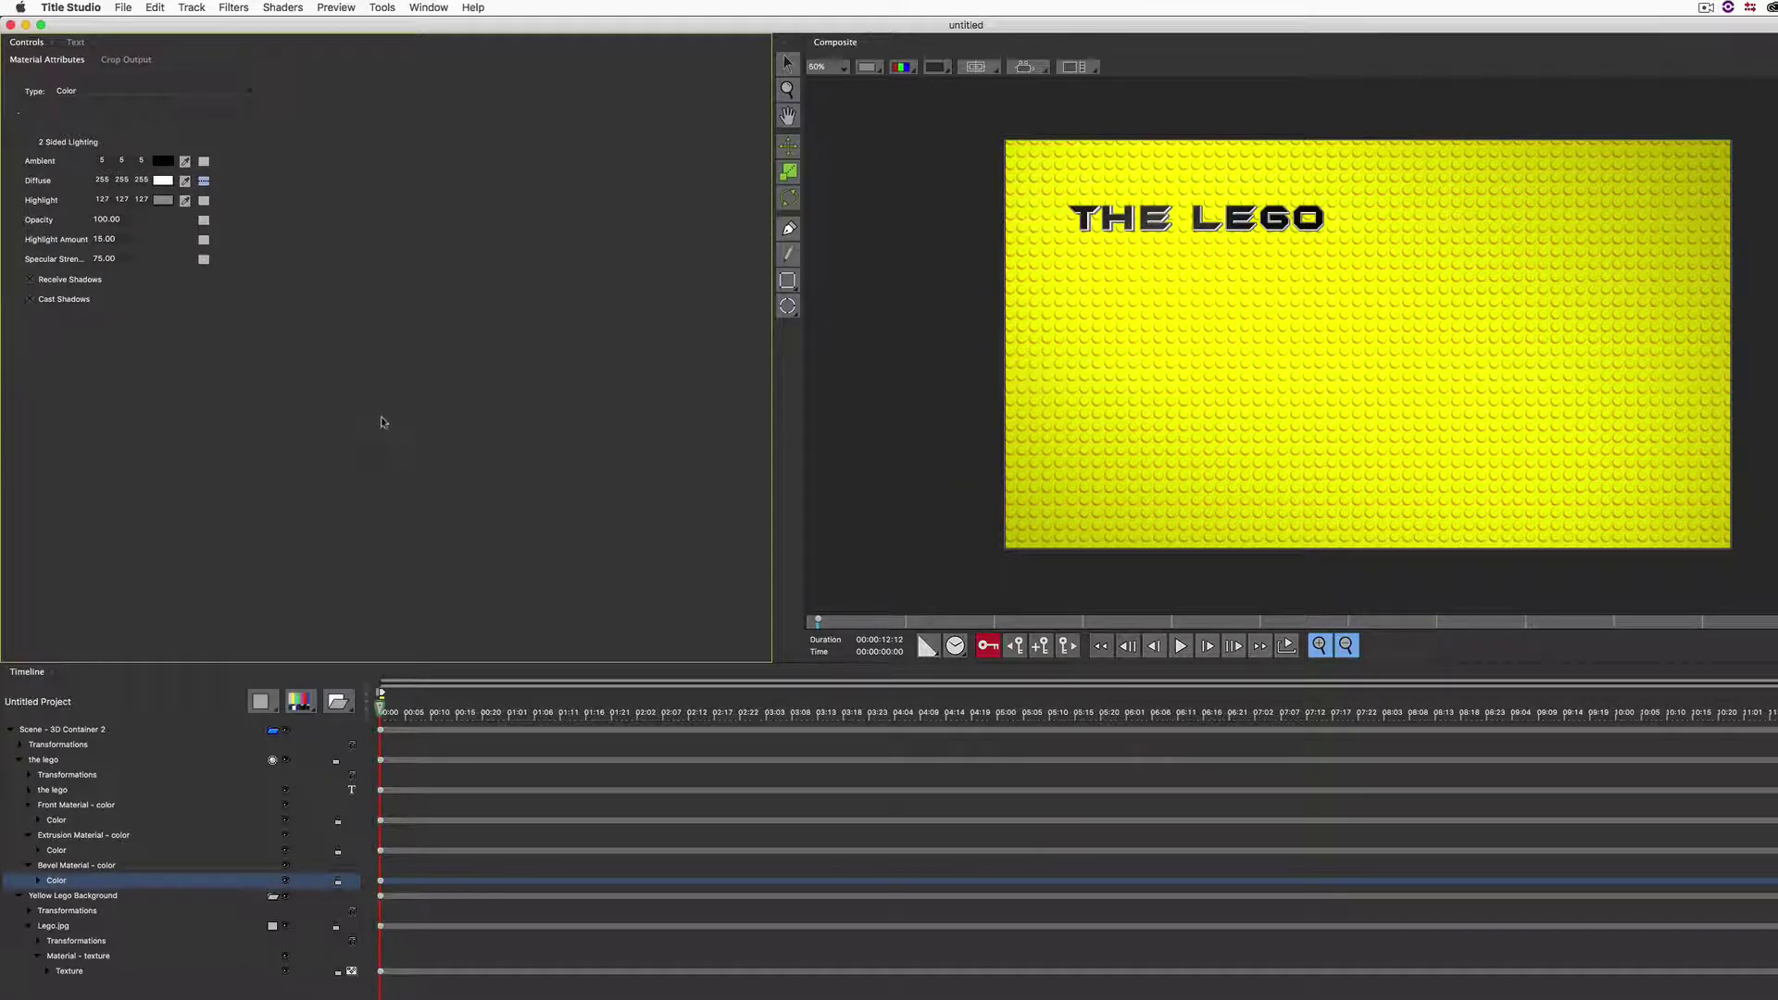
Step: Duplicate THE LEGO title layer and change its text to MOVIE
click(21, 761)
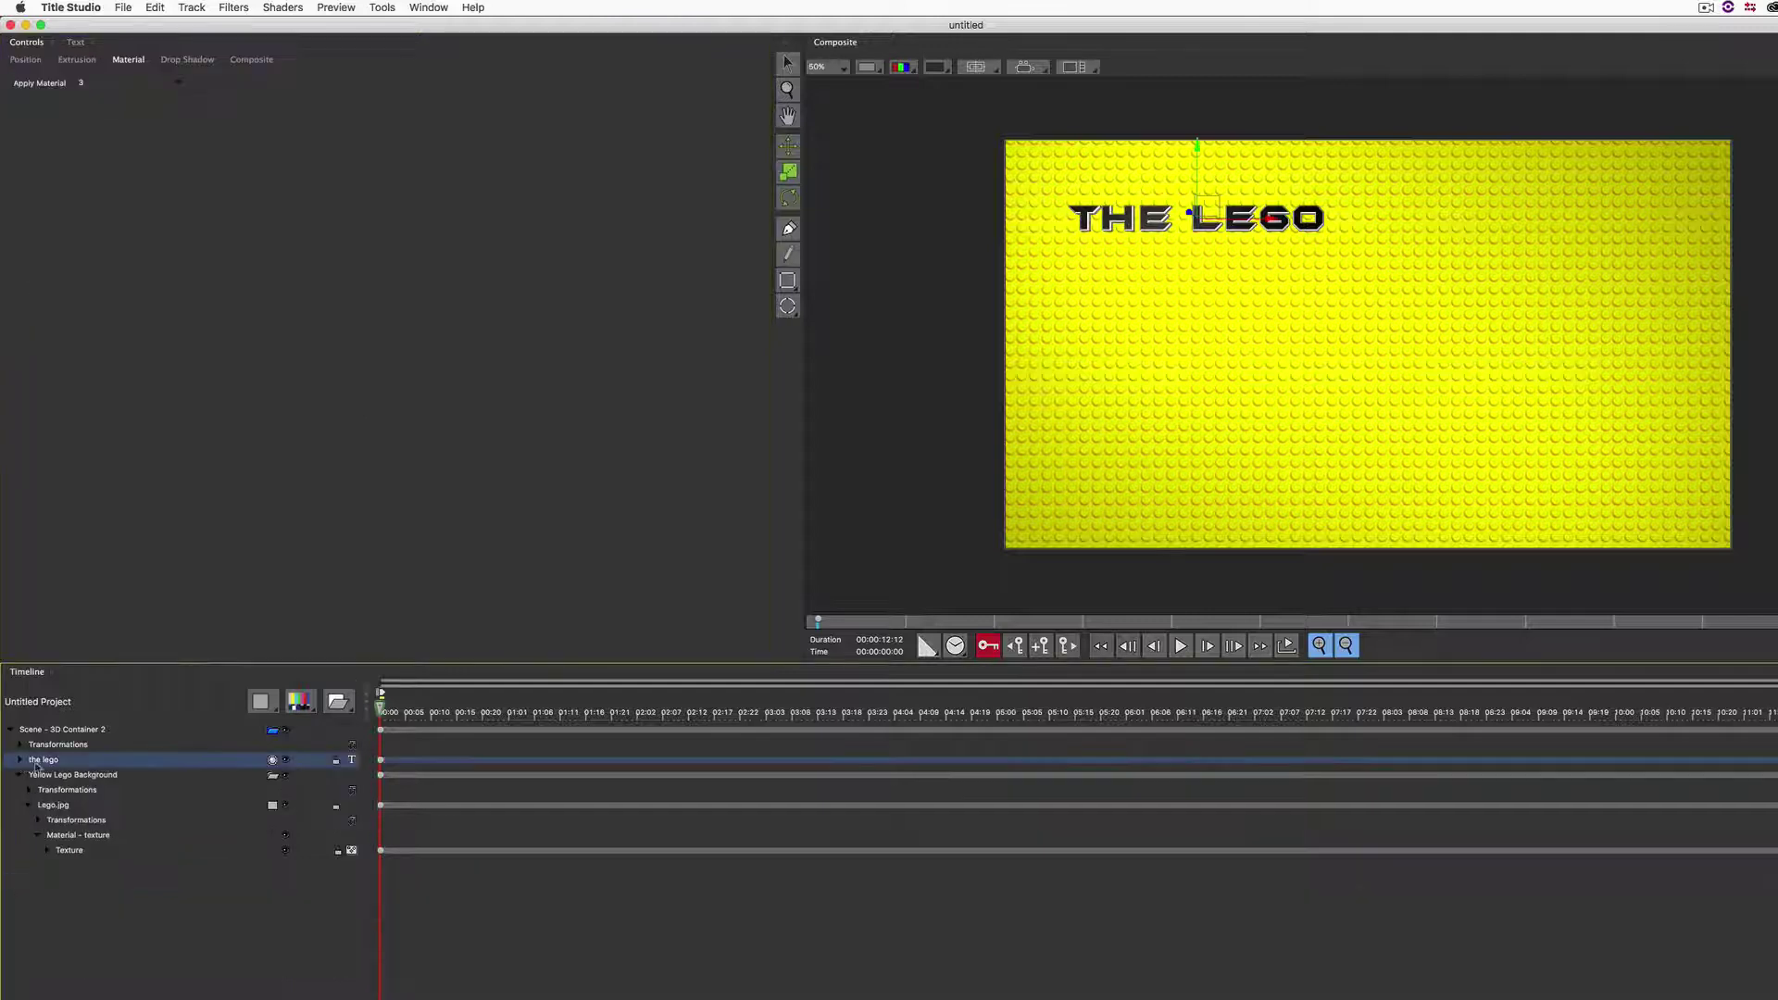
key(super+d)
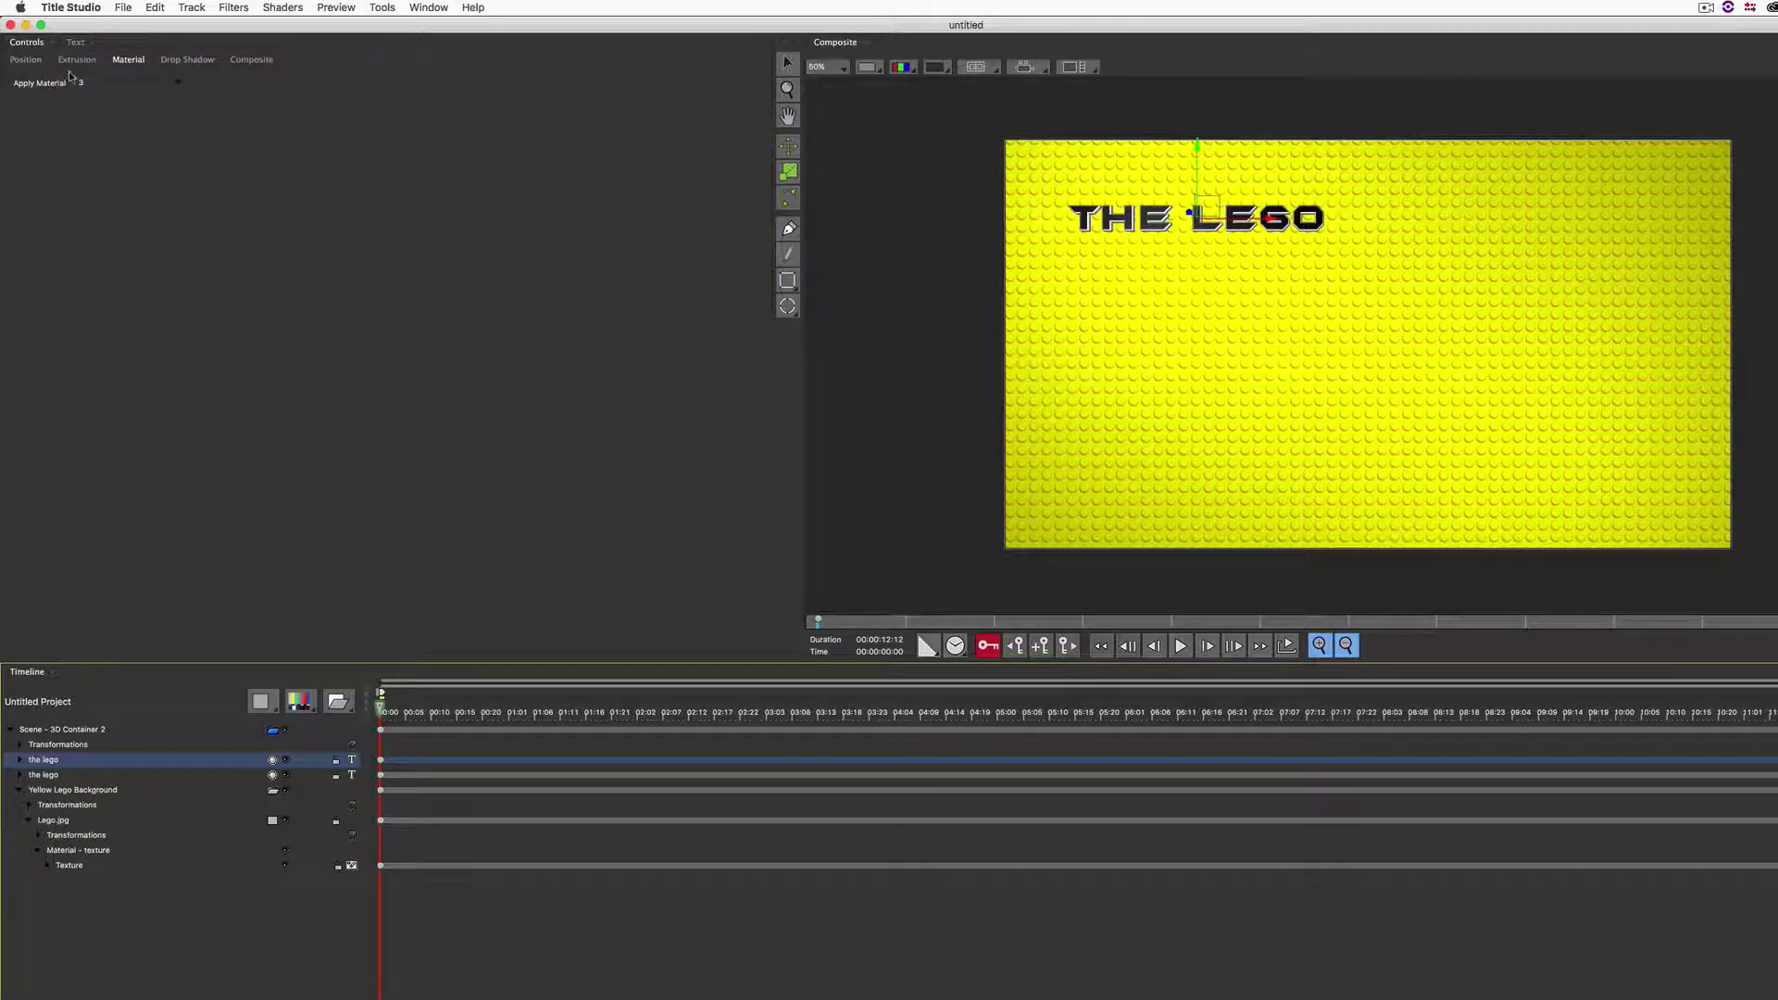
click(75, 42)
key(super+a)
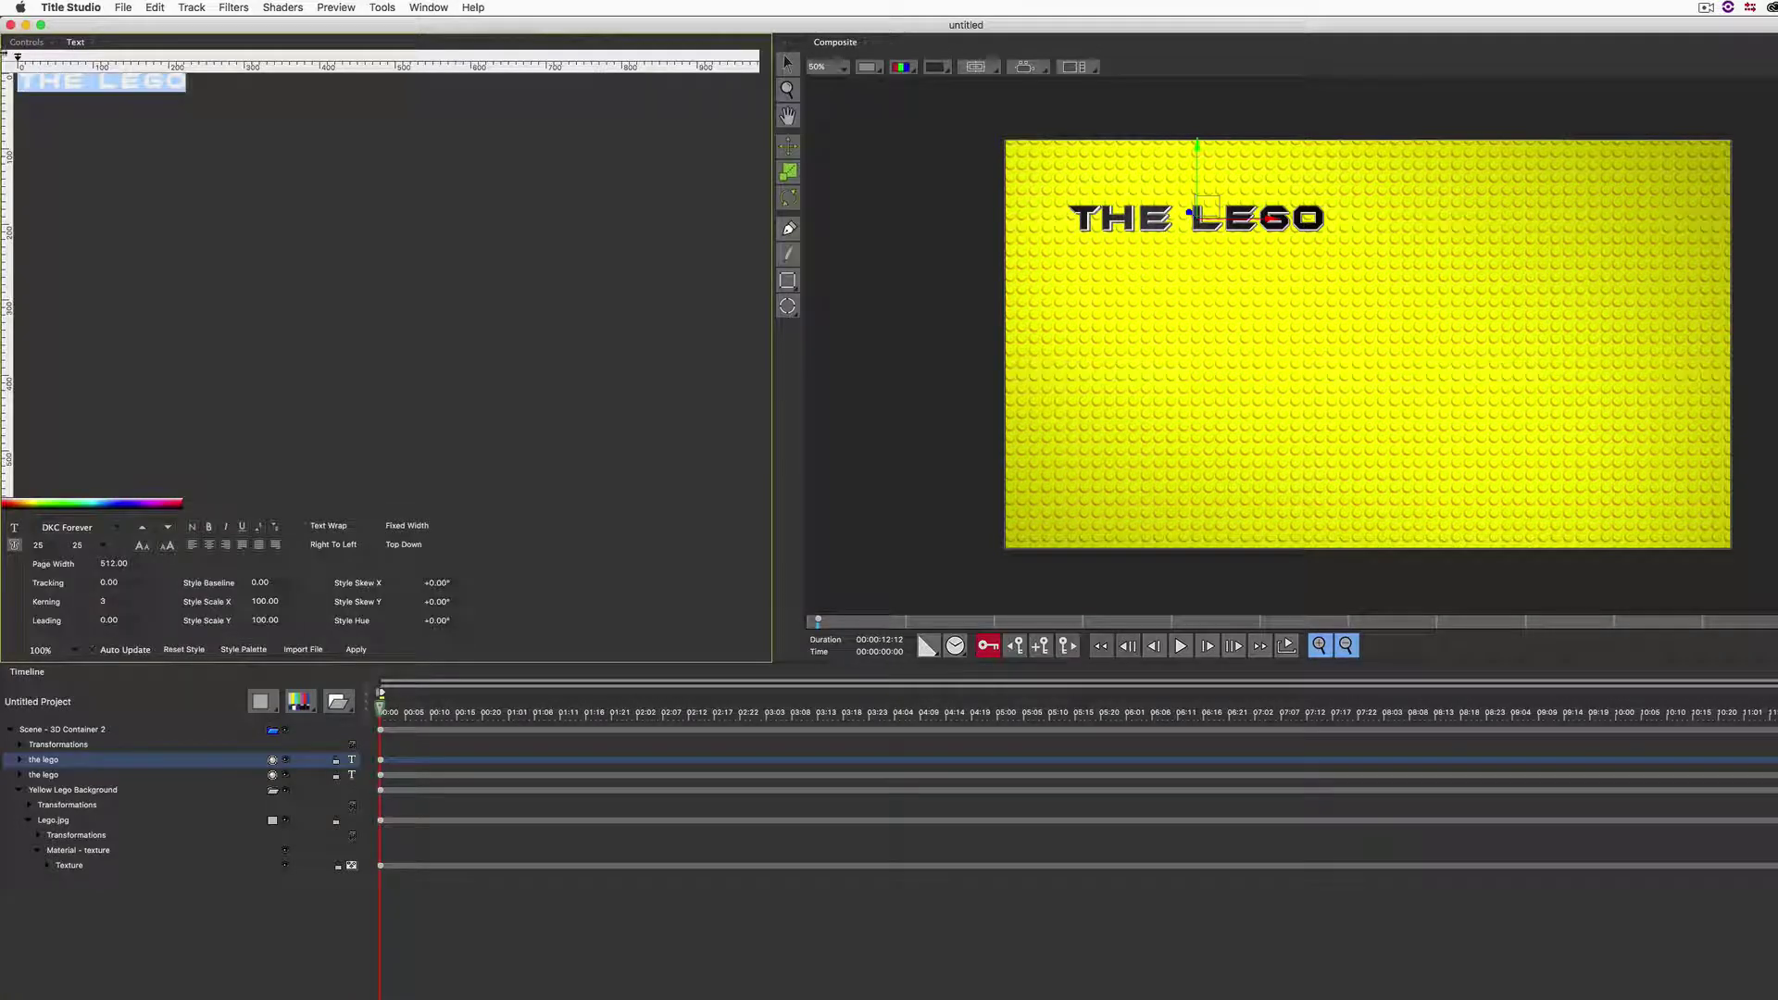
text(MOVIE)
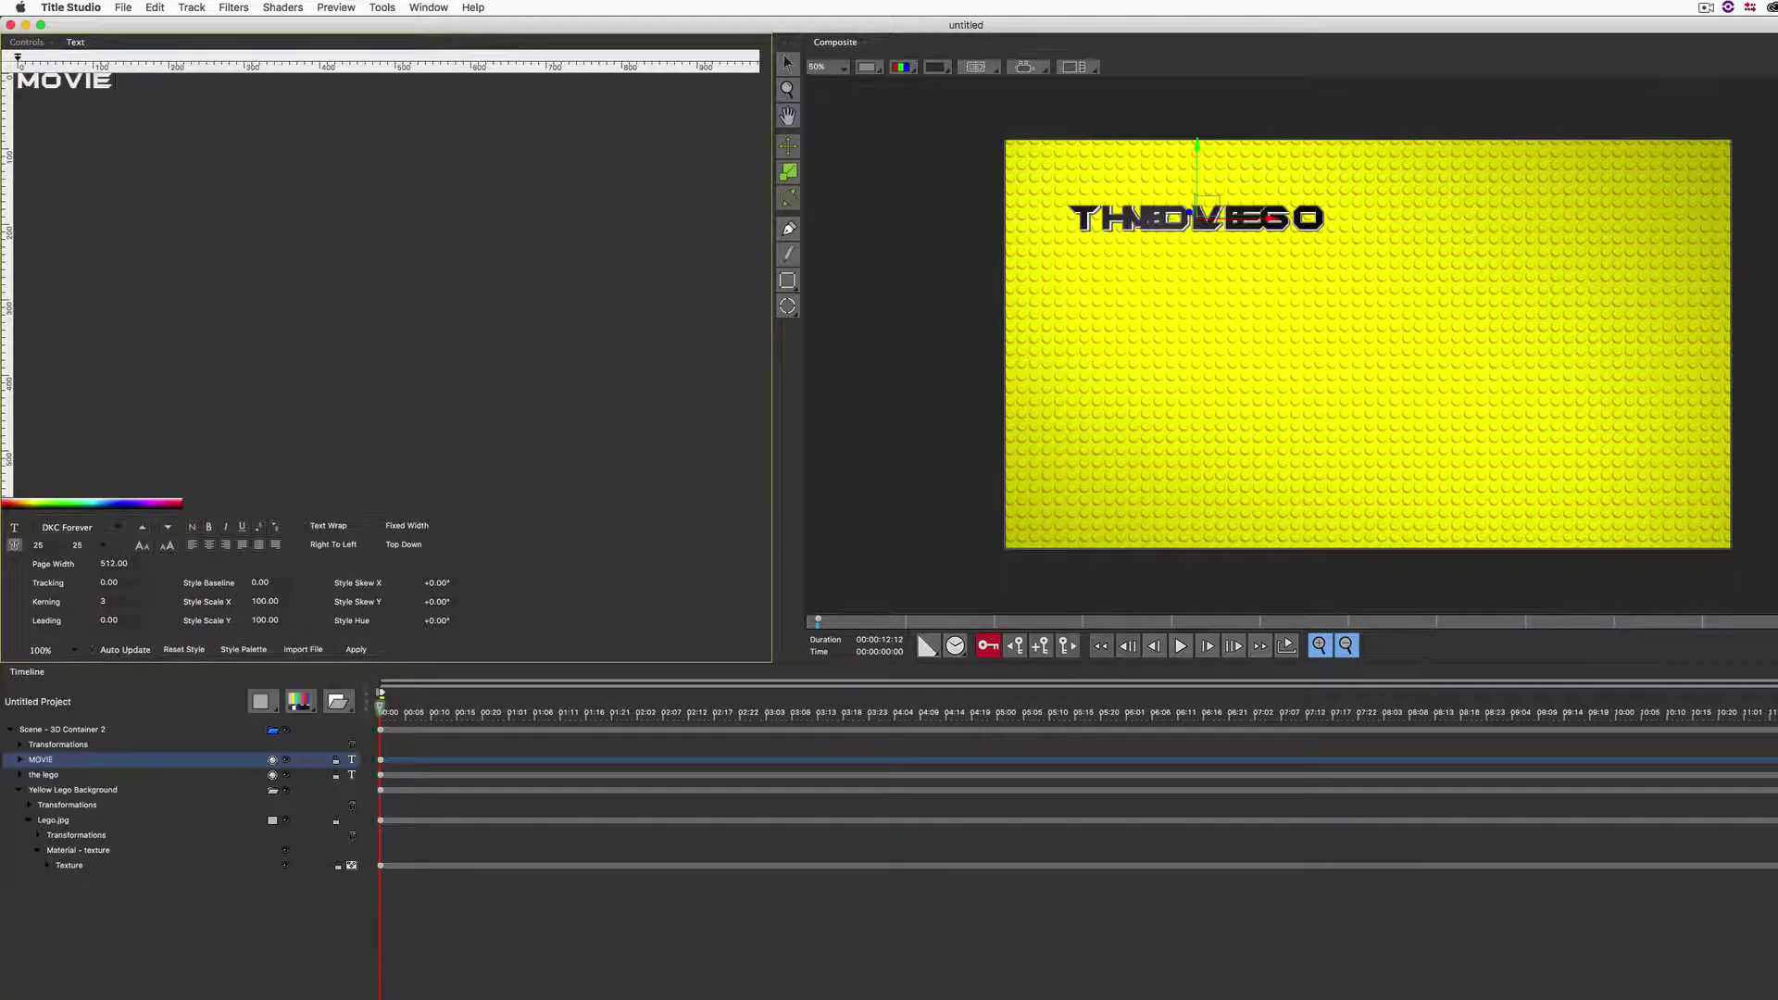
Step: Place the MOVIE title at the lower right of the frame
drag(41, 759, 27, 793)
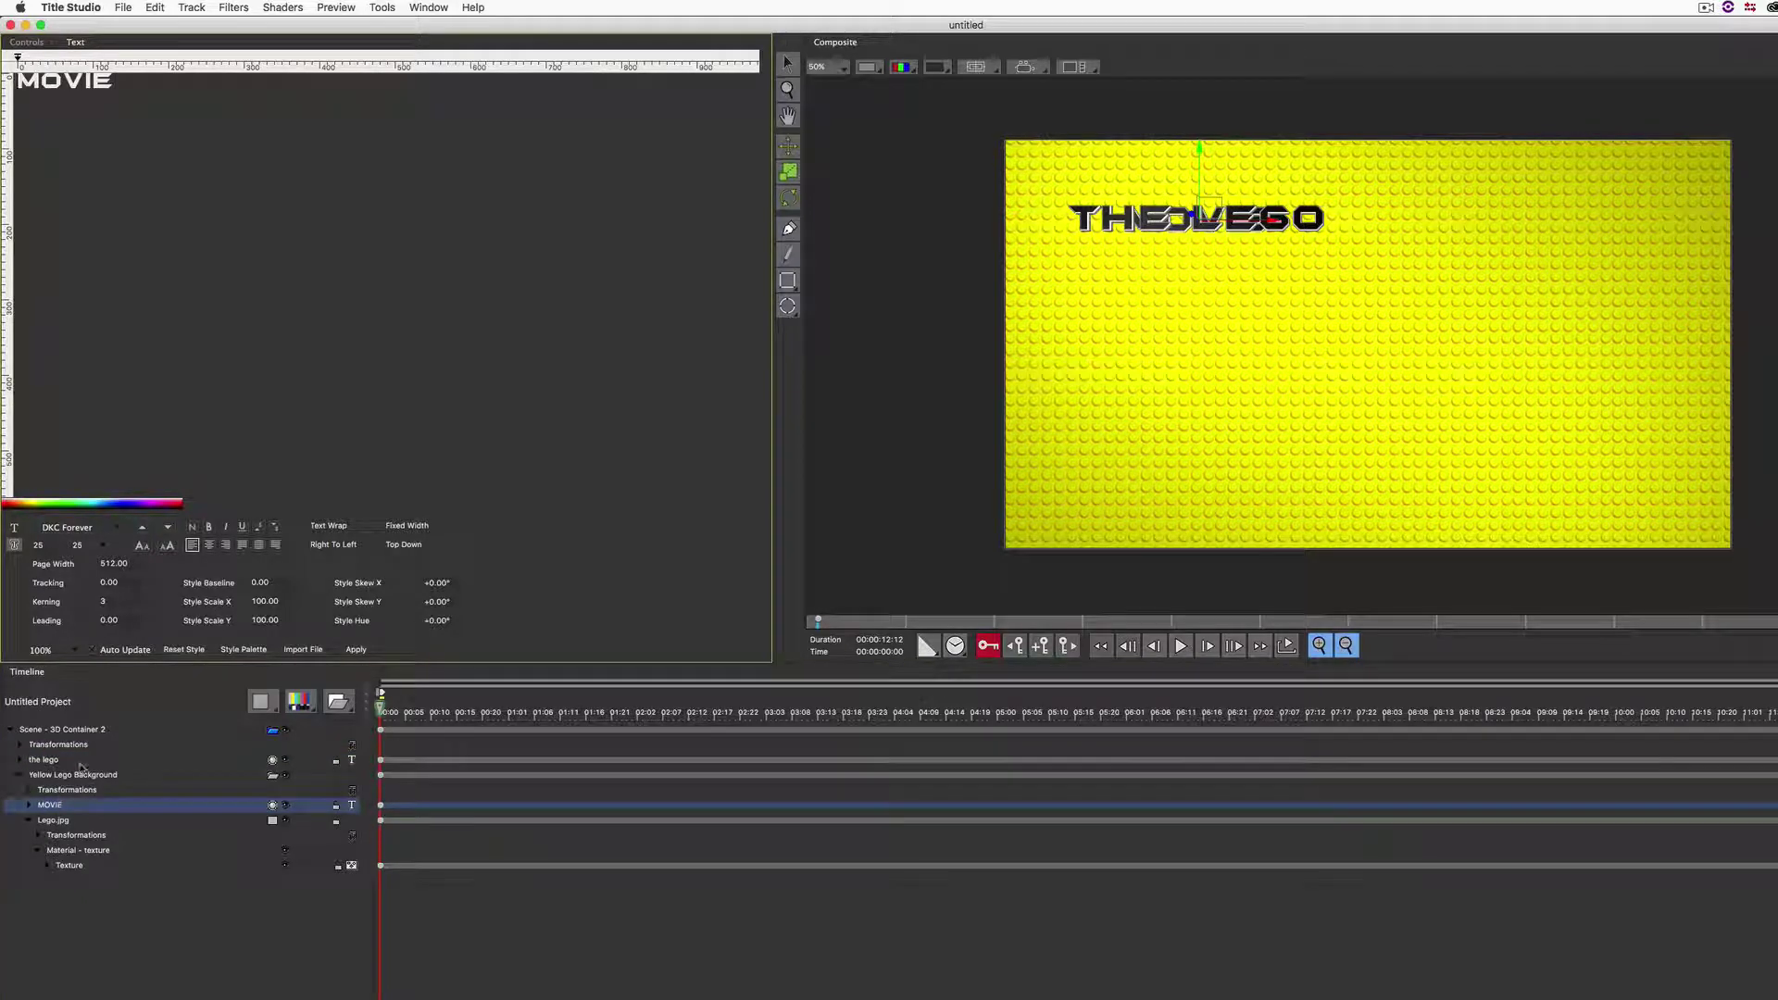
click(56, 812)
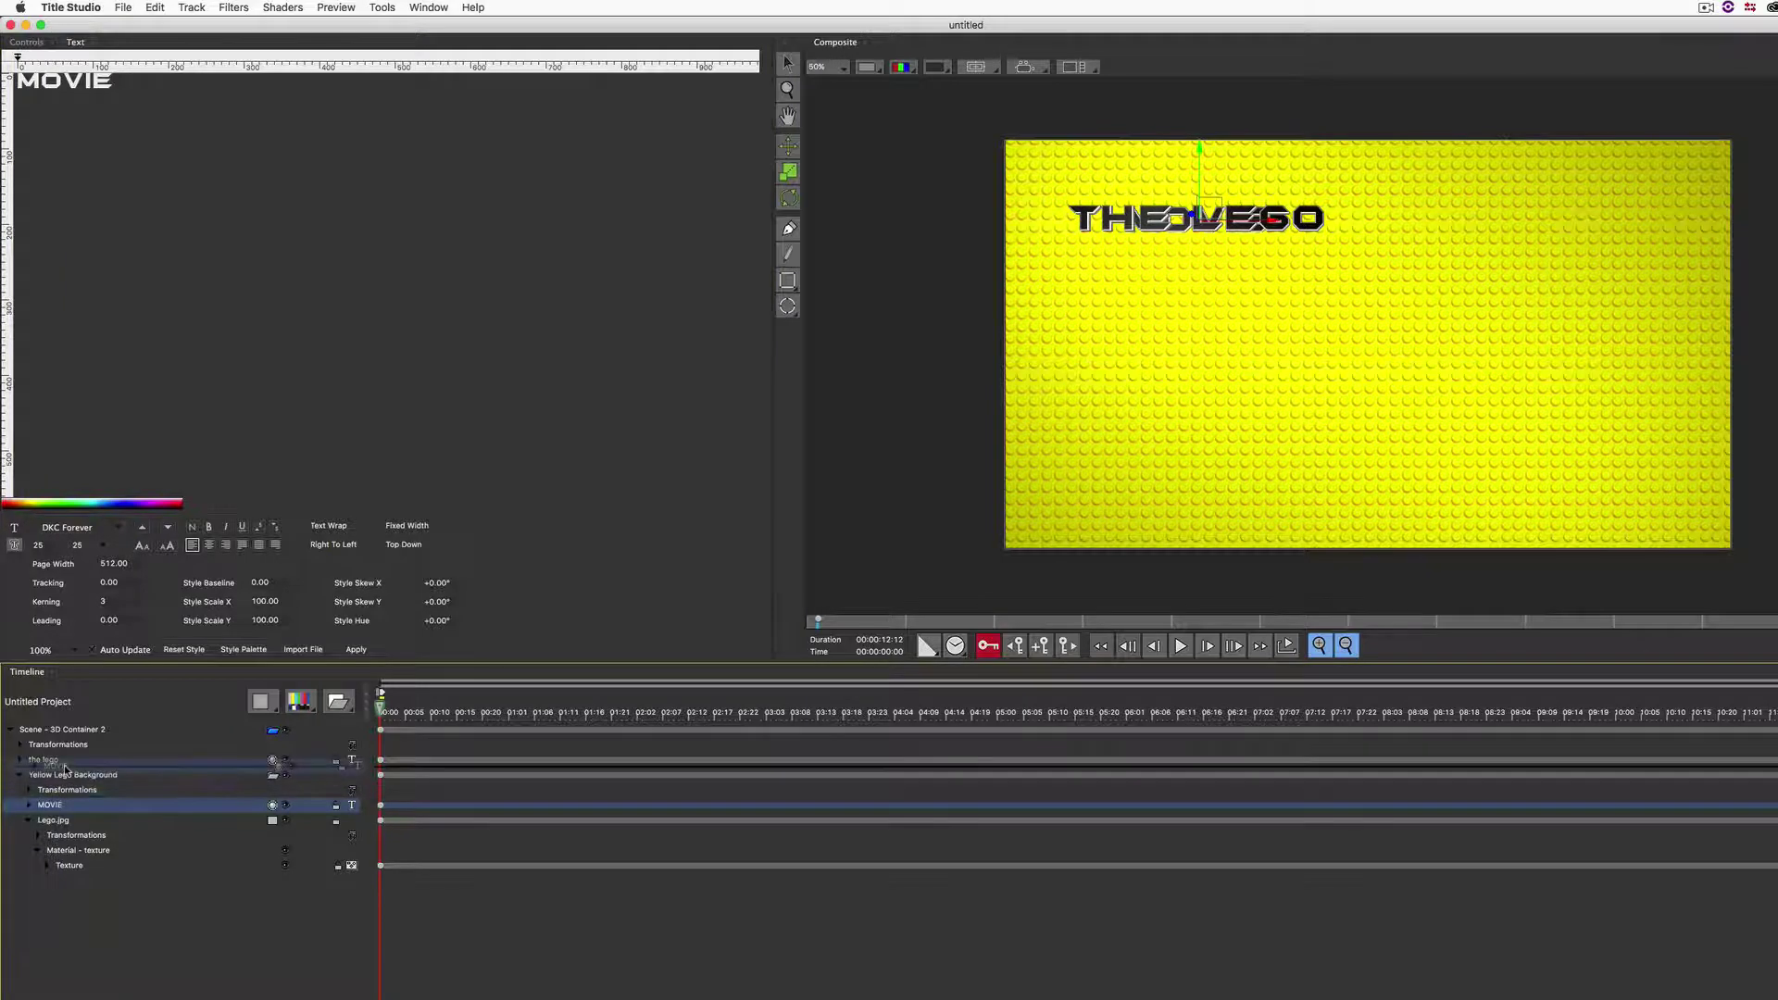
key(super+z)
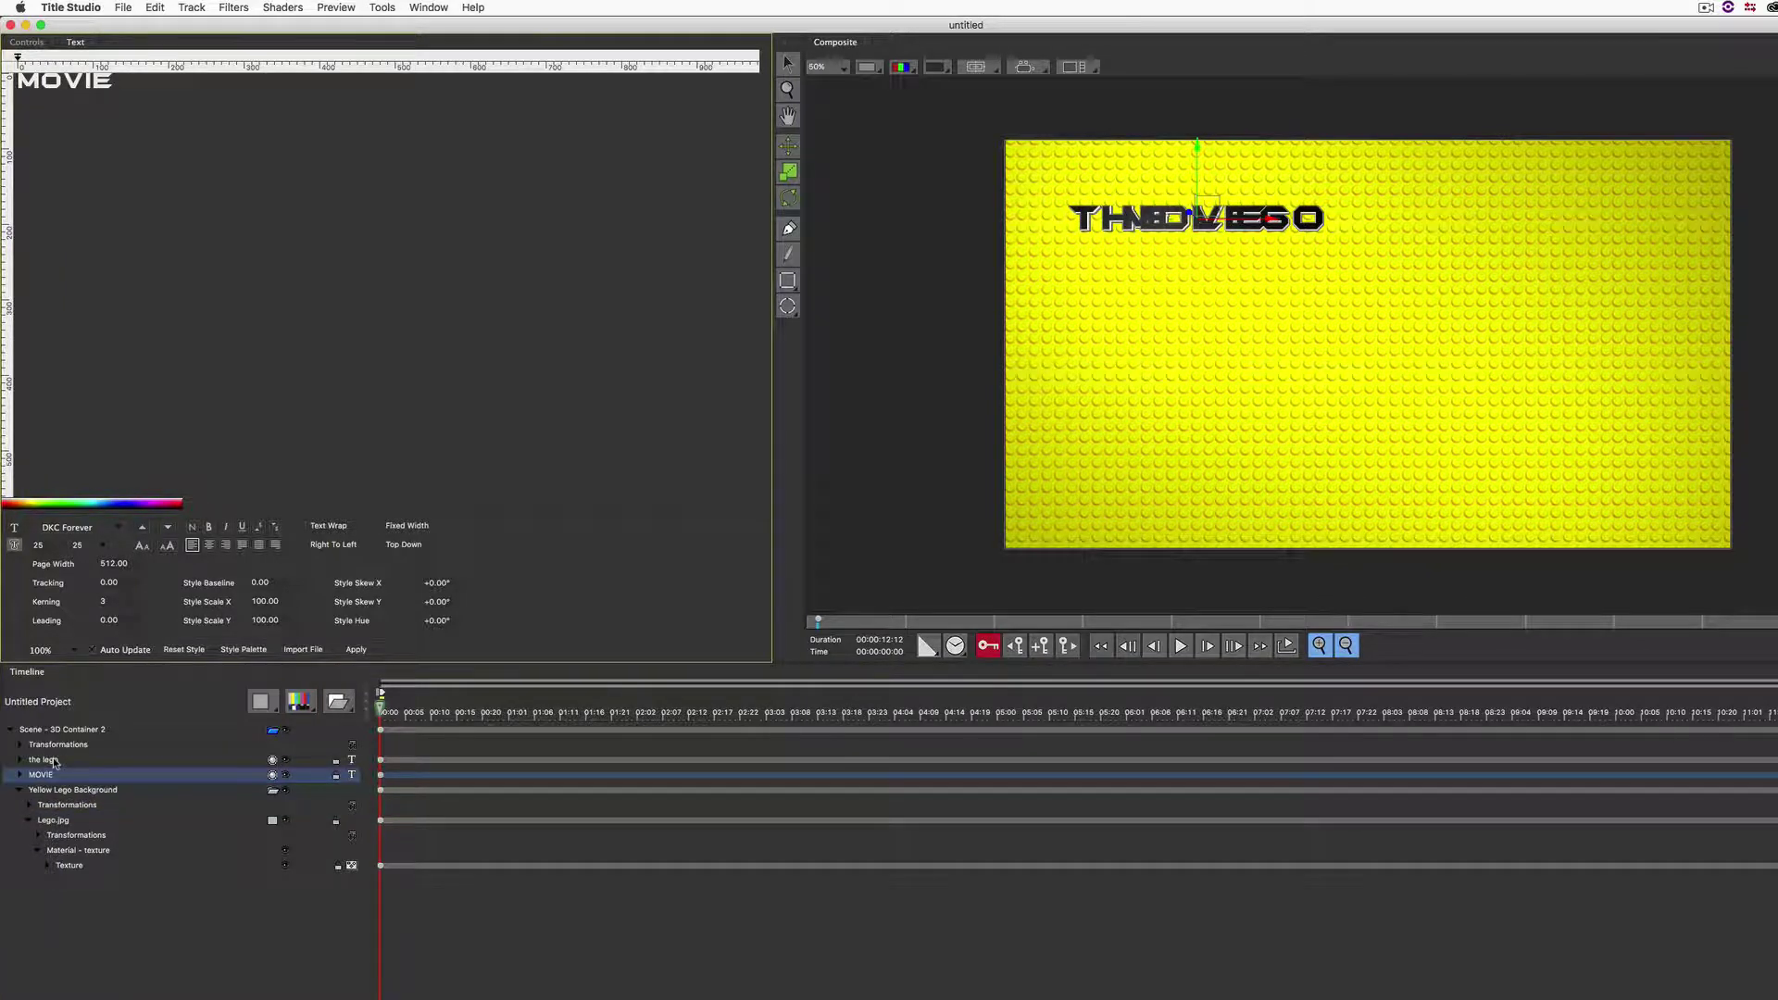
click(55, 761)
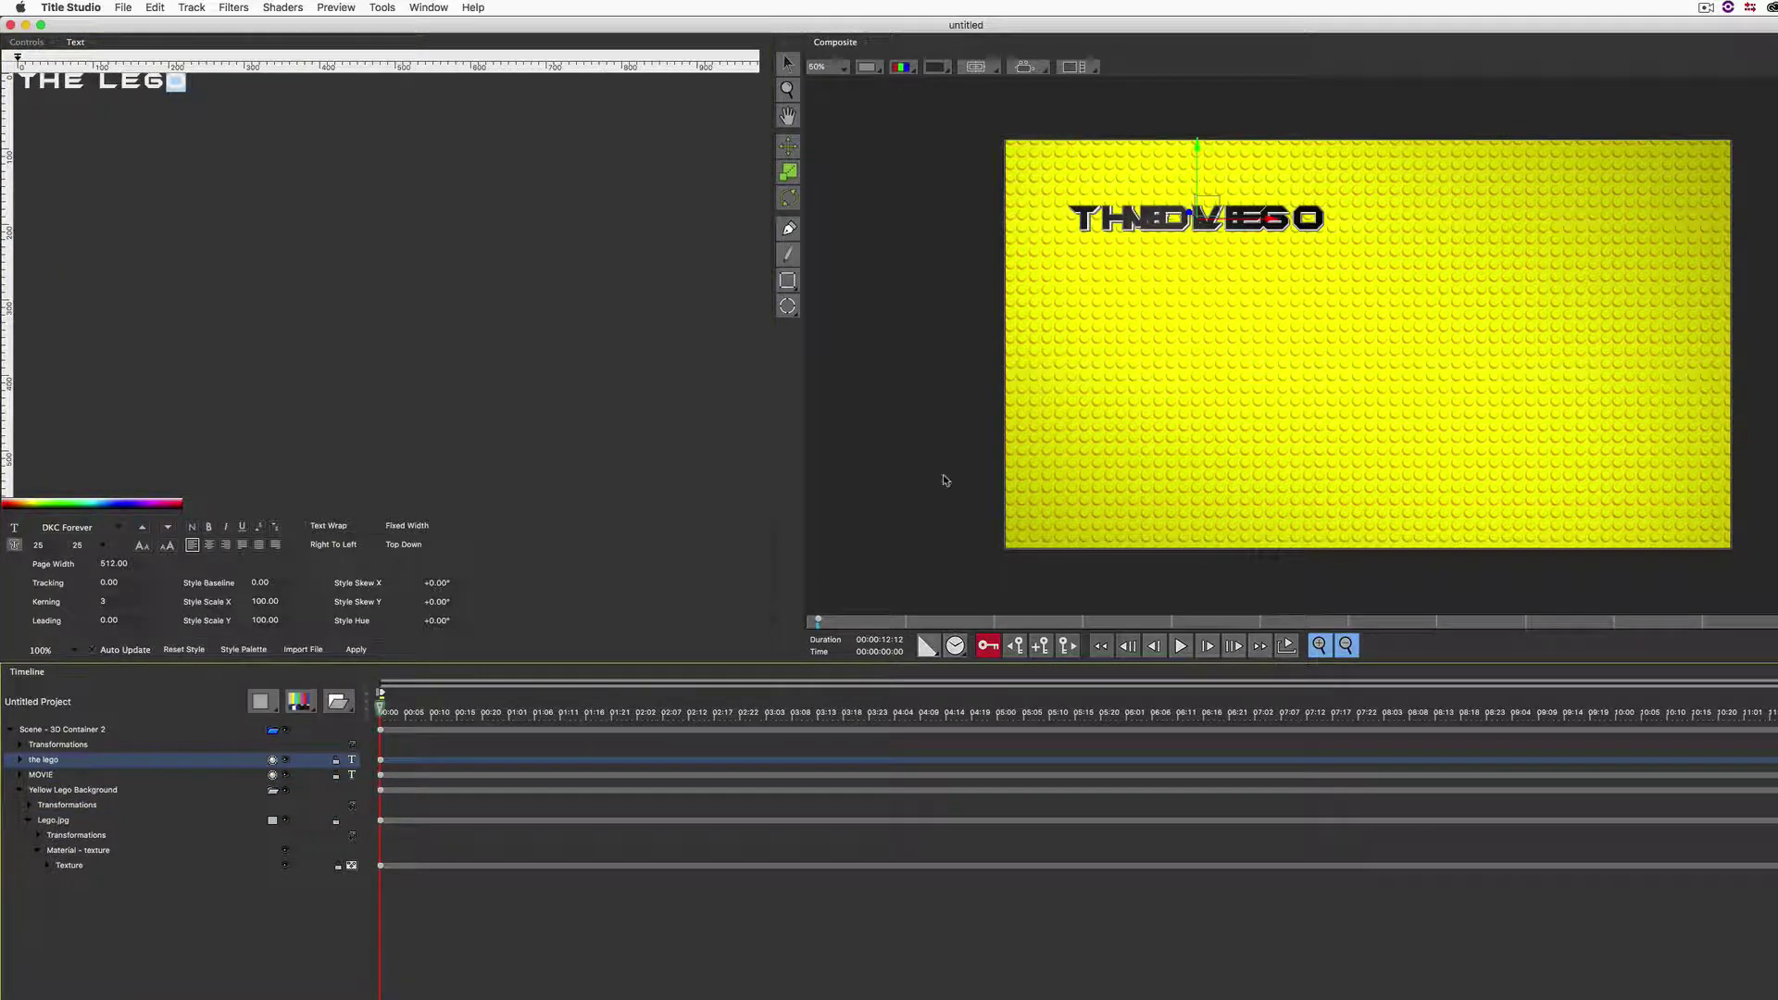
drag(1214, 208, 1343, 297)
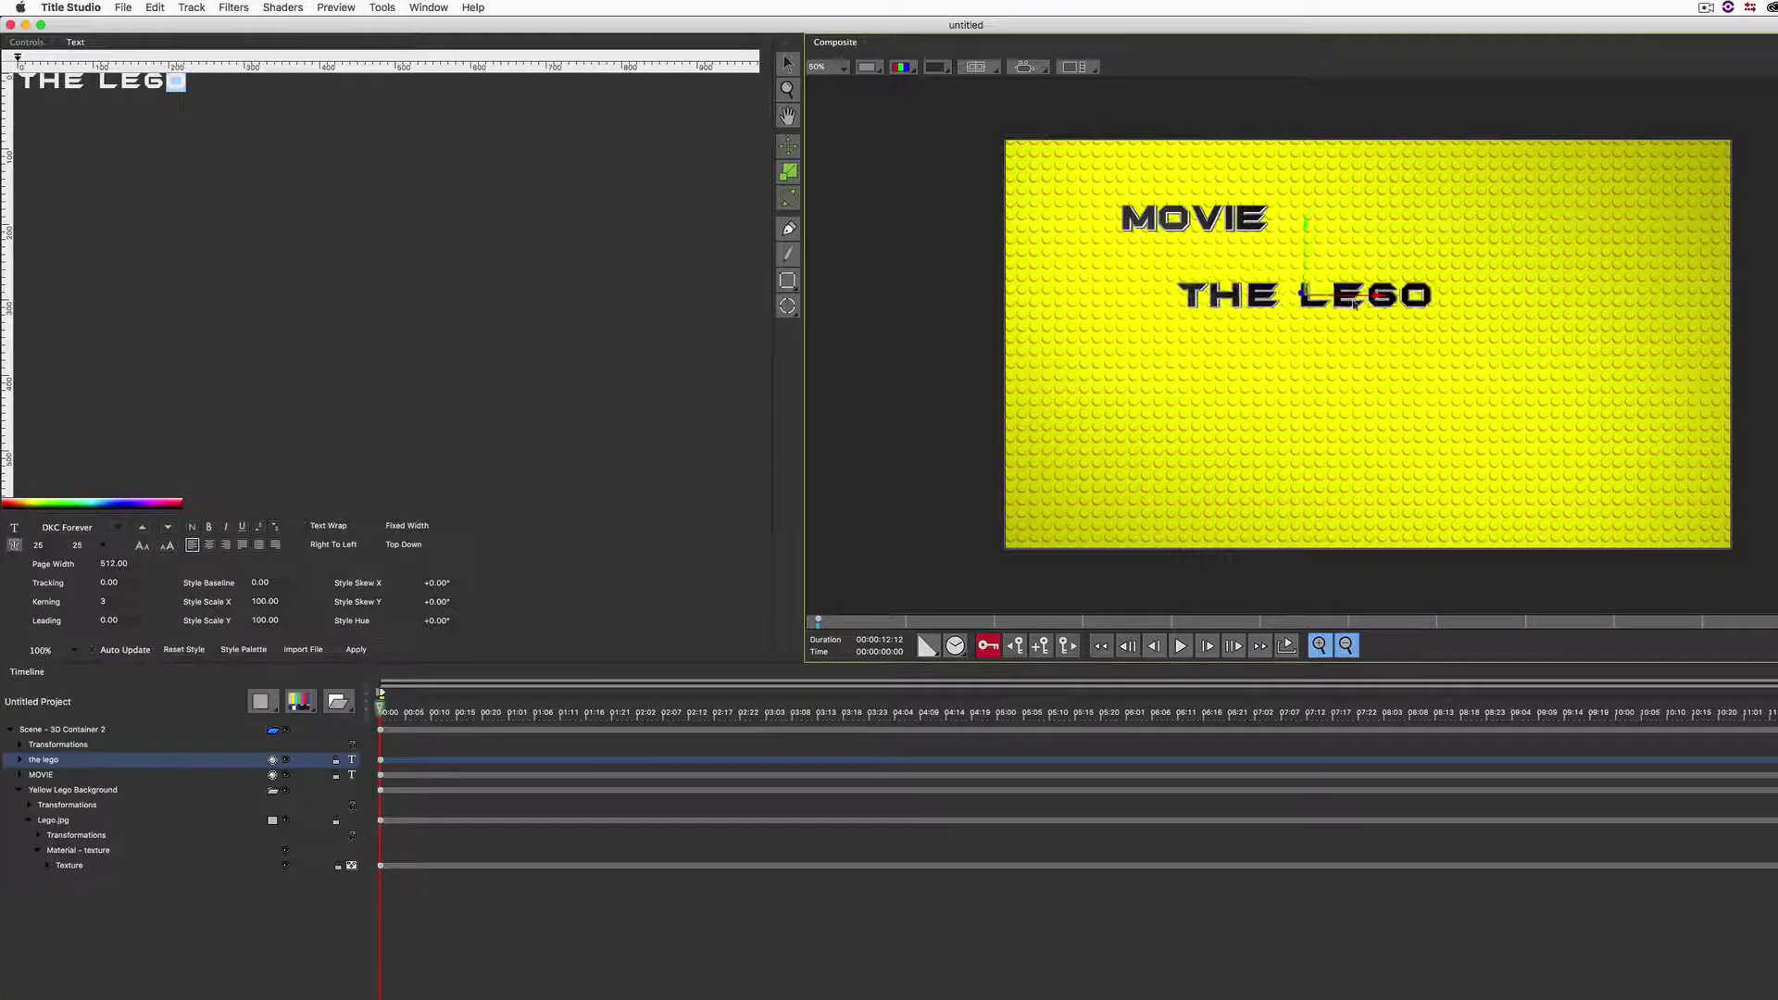
key(super+z)
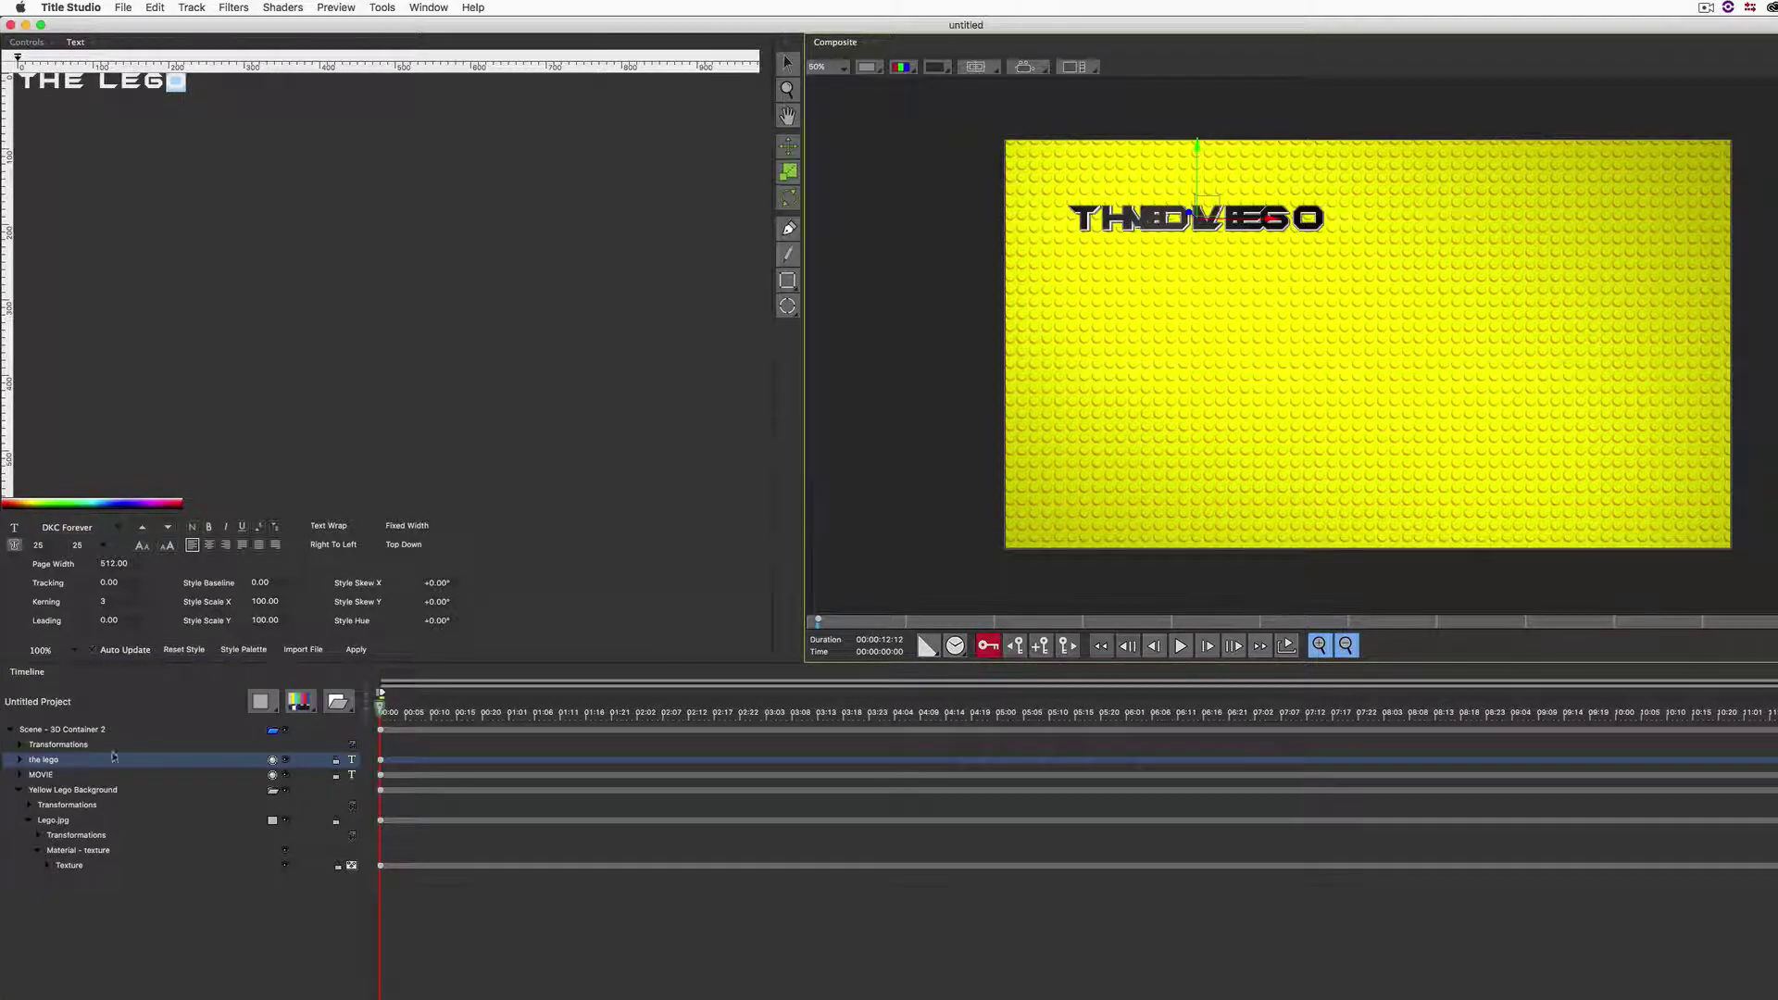
click(91, 776)
drag(1250, 239, 1632, 482)
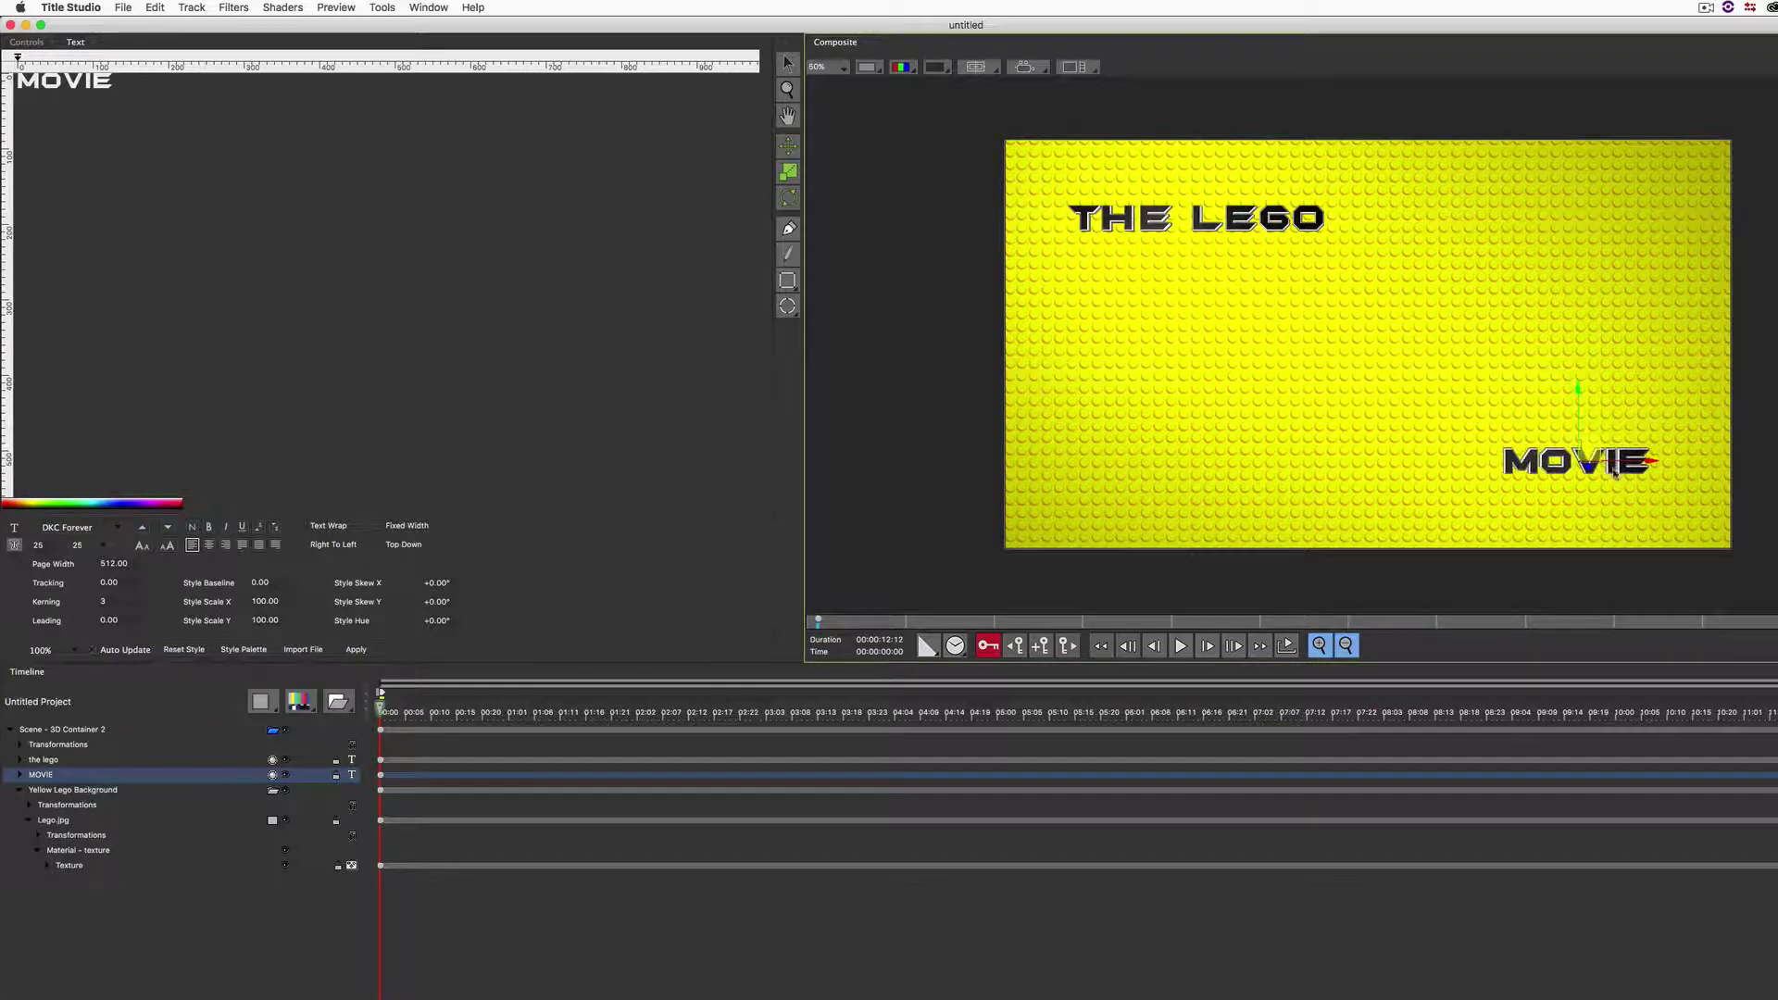
Step: Drag the Scene - 3D Container 2 transform centre to the frame's bottom-right corner
click(44, 732)
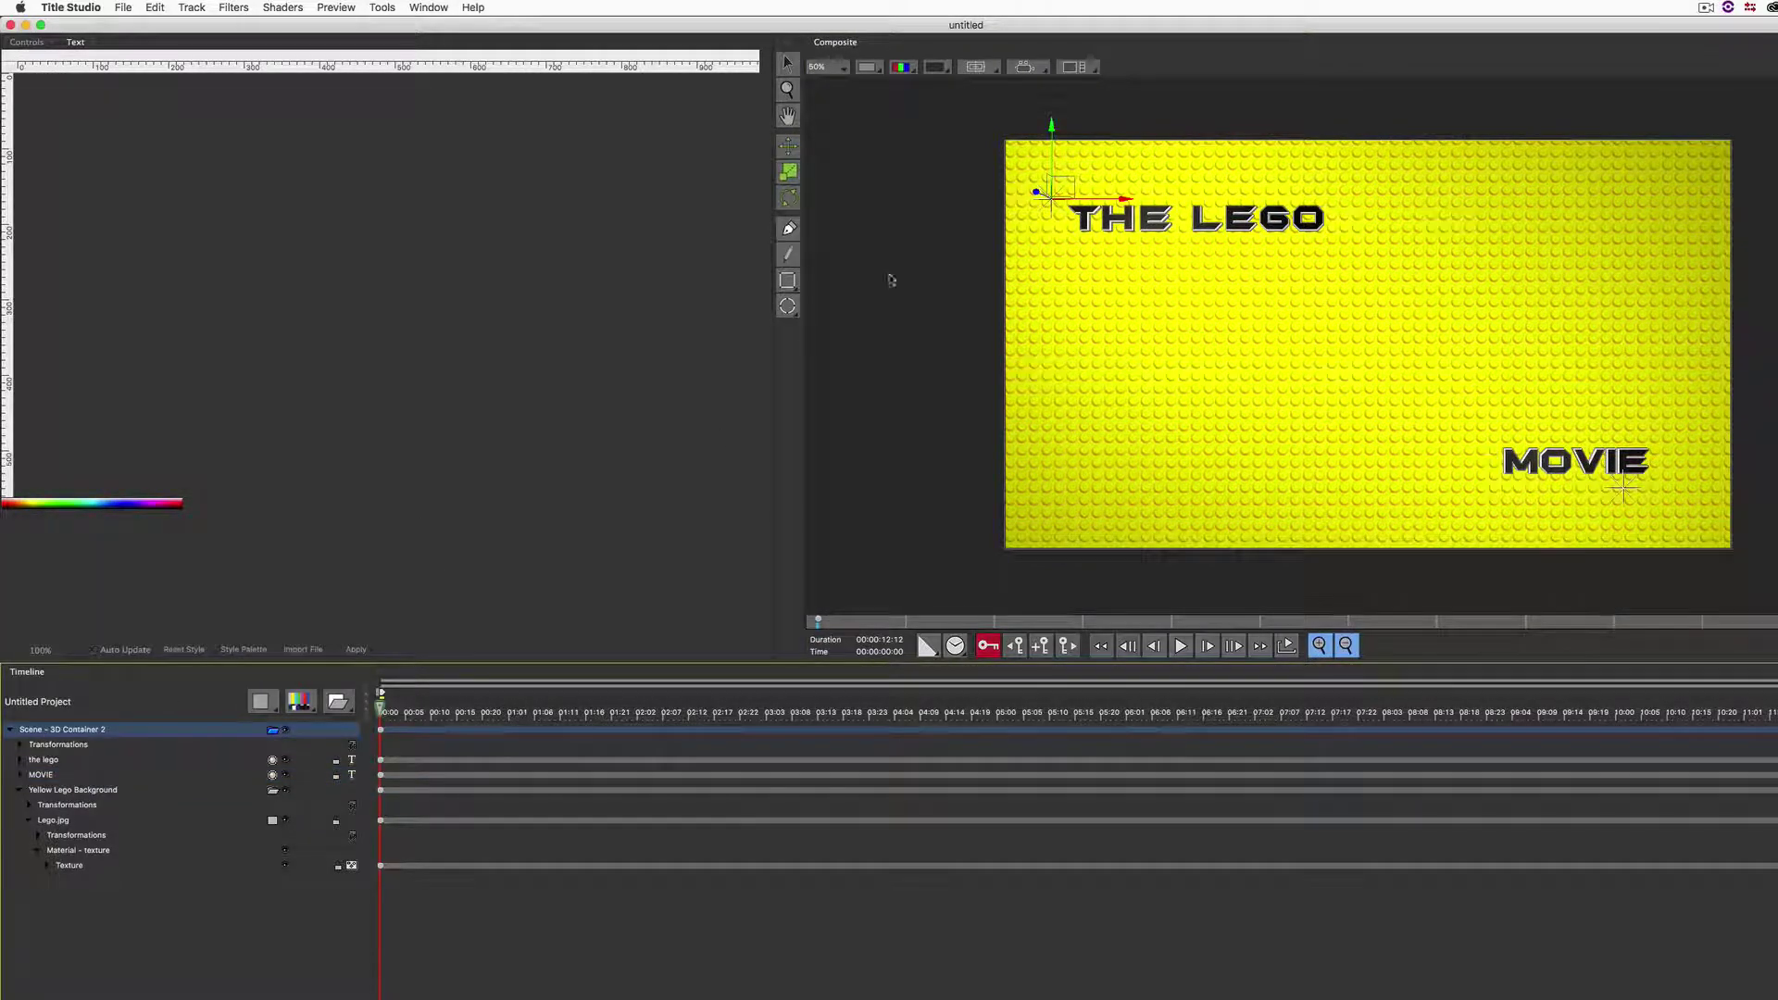
drag(1017, 134, 983, 95)
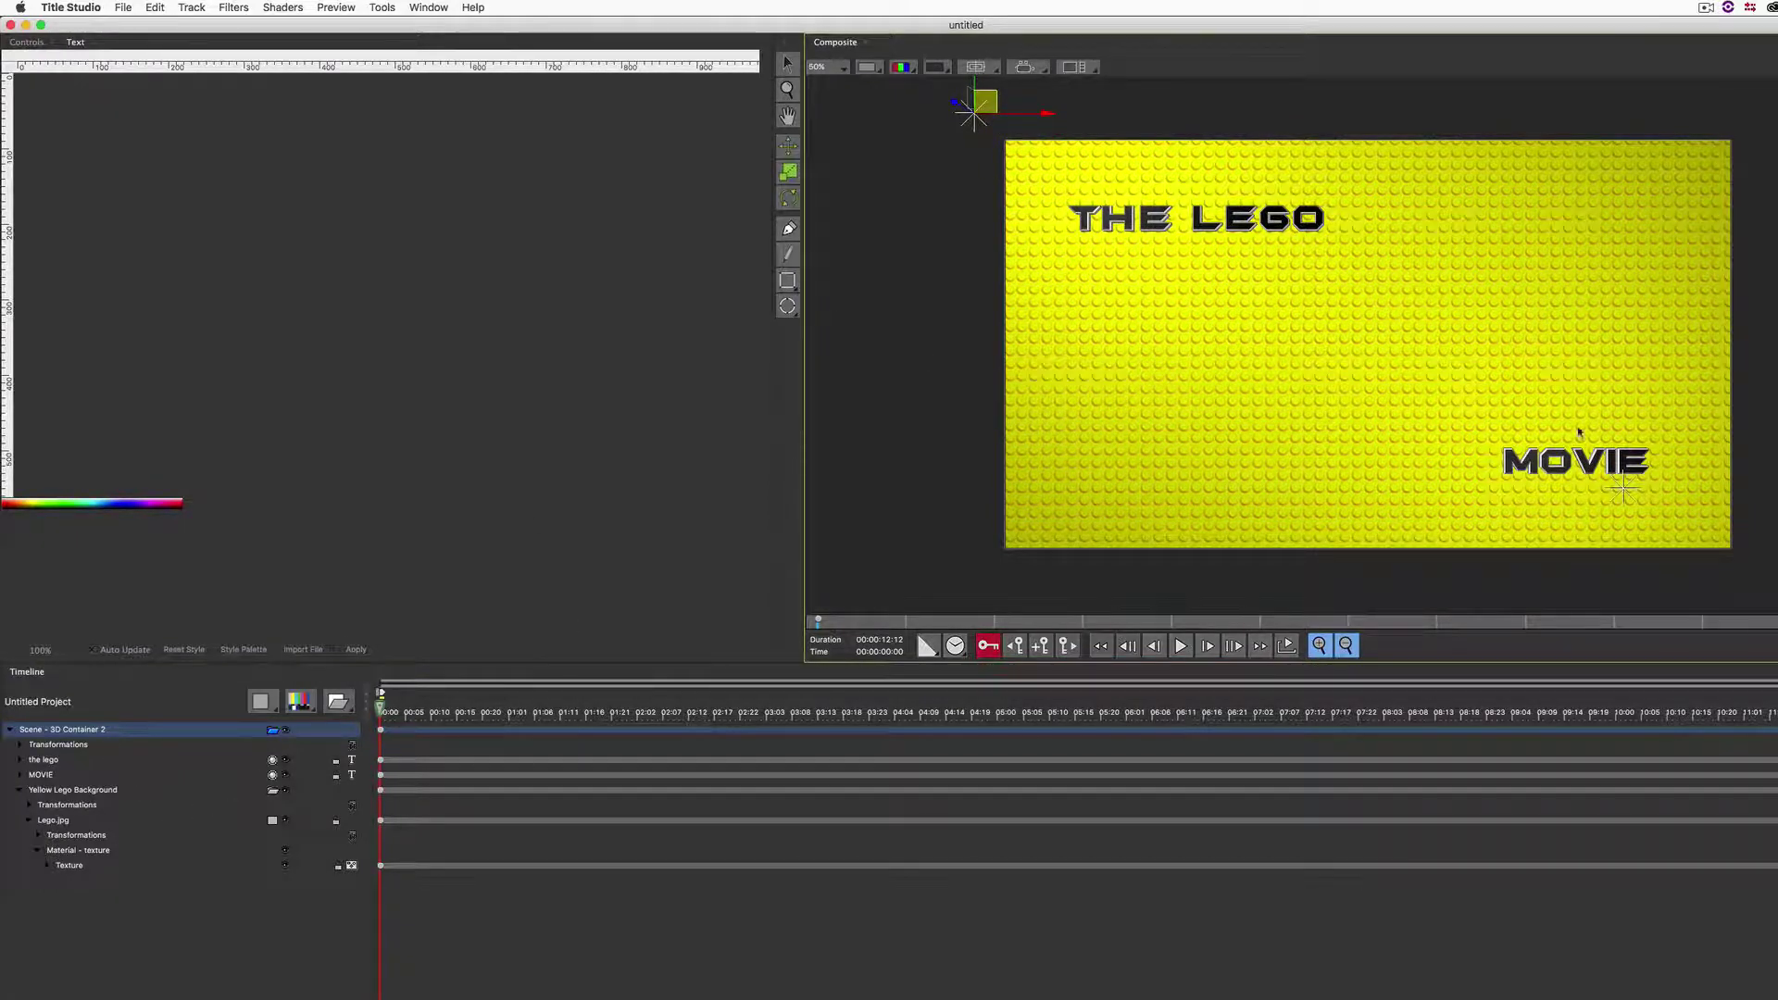
drag(1623, 489, 1744, 521)
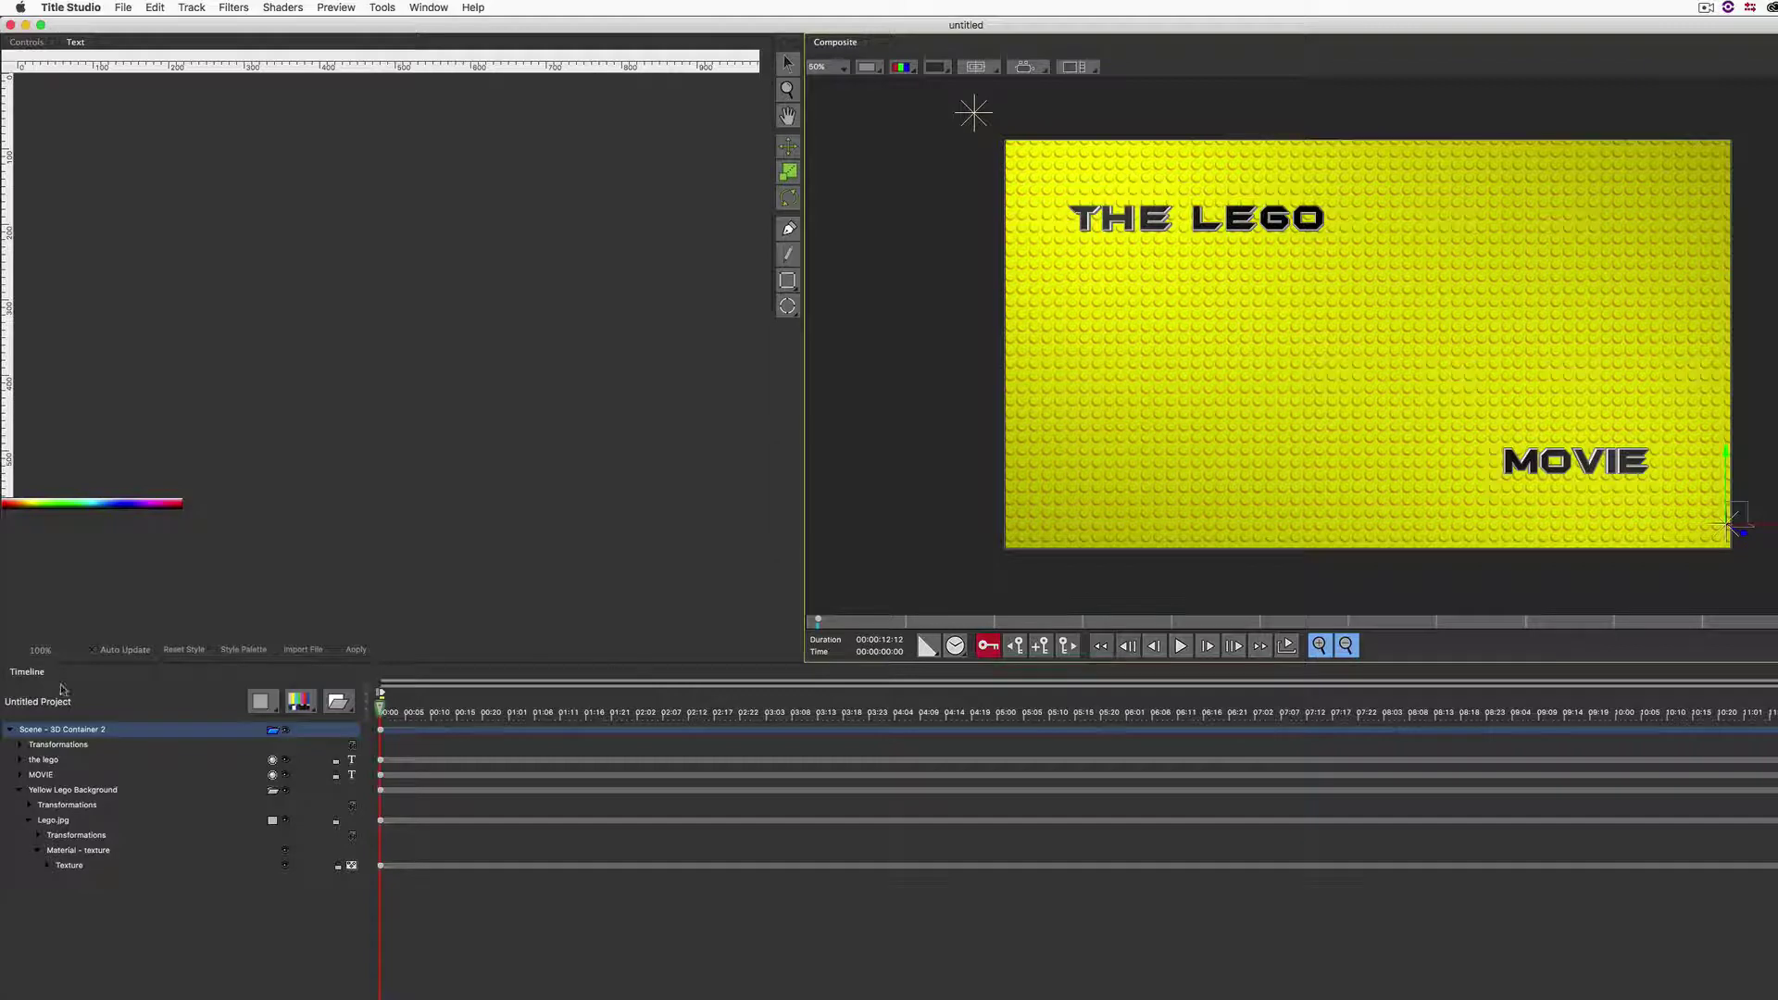
Step: Duplicate THE LEGO into a BATMAN title at font size 75, centred in the frame
click(59, 761)
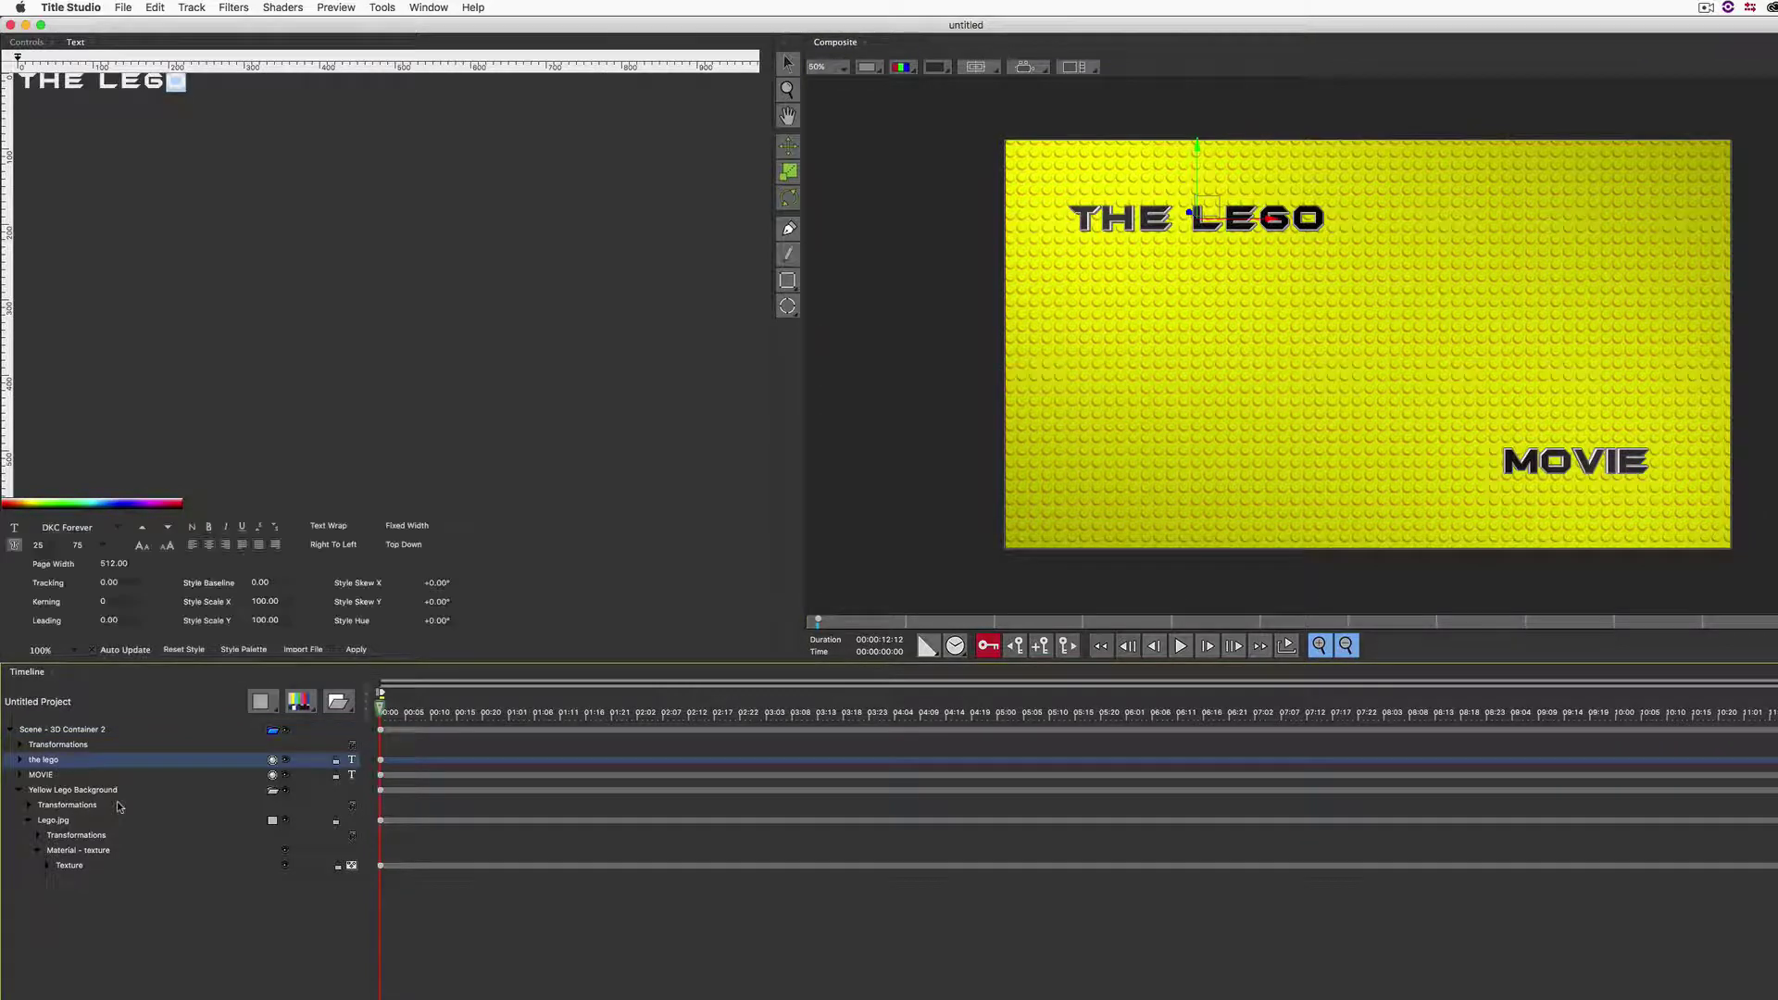
key(super+d)
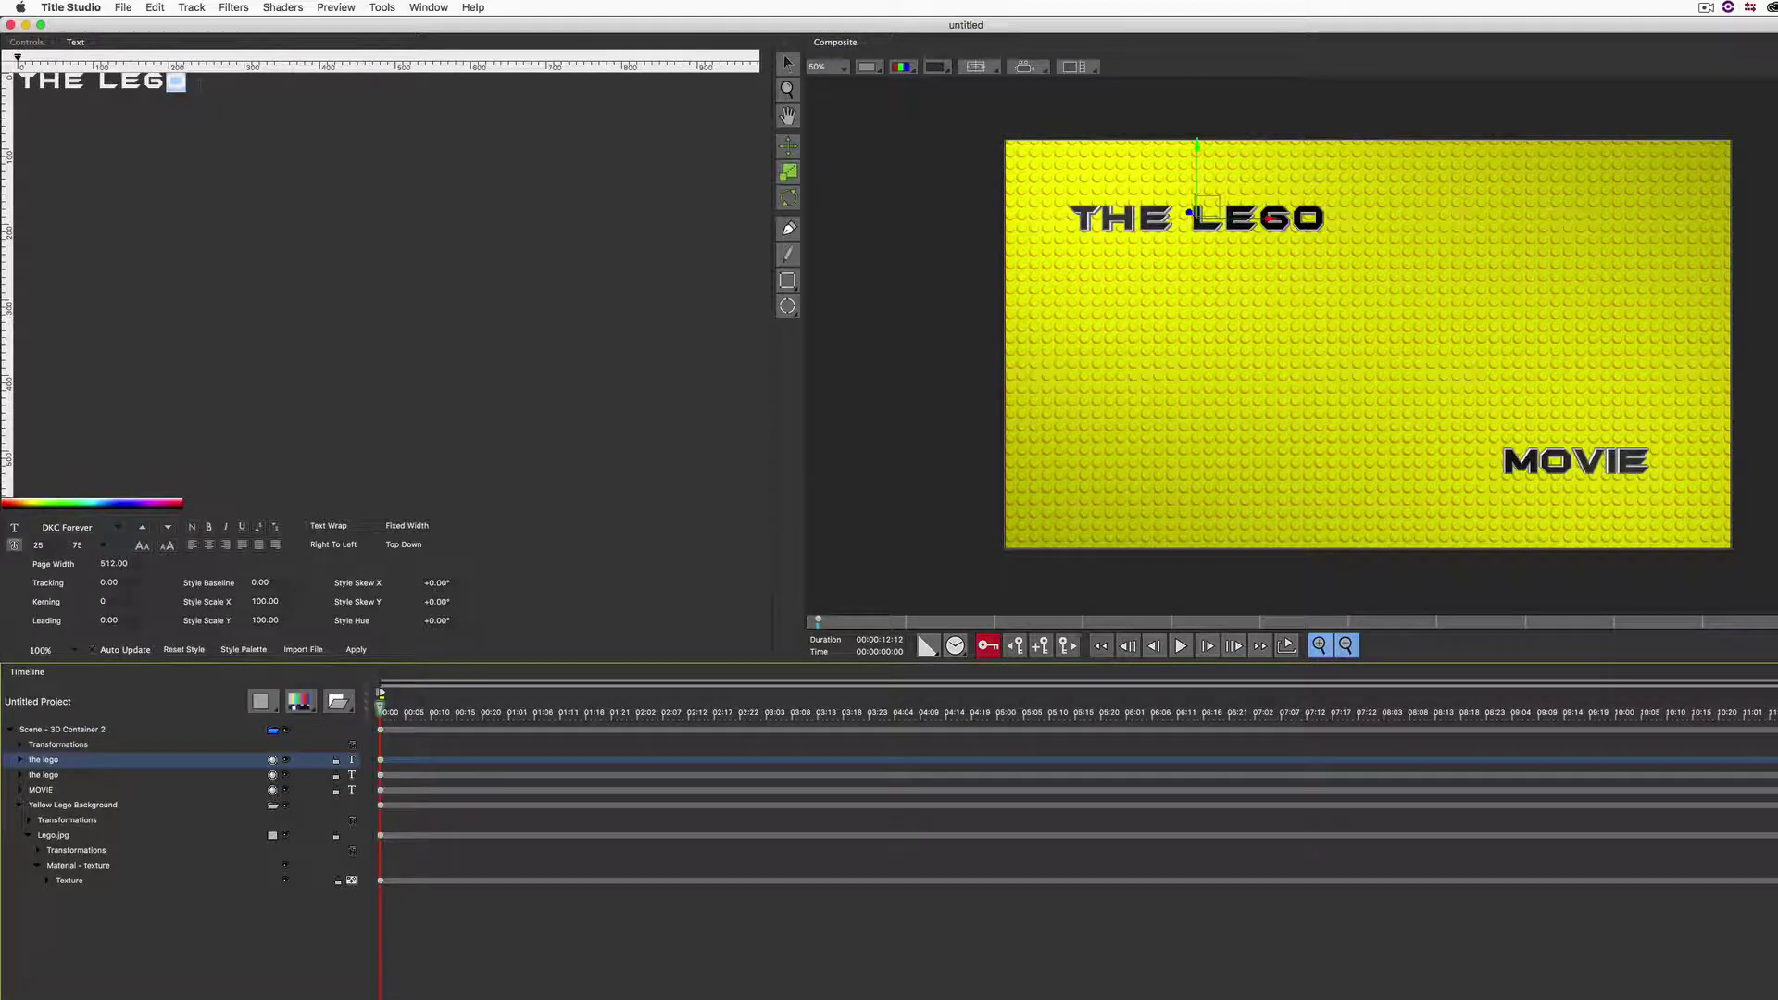
key(super+a)
text(batm)
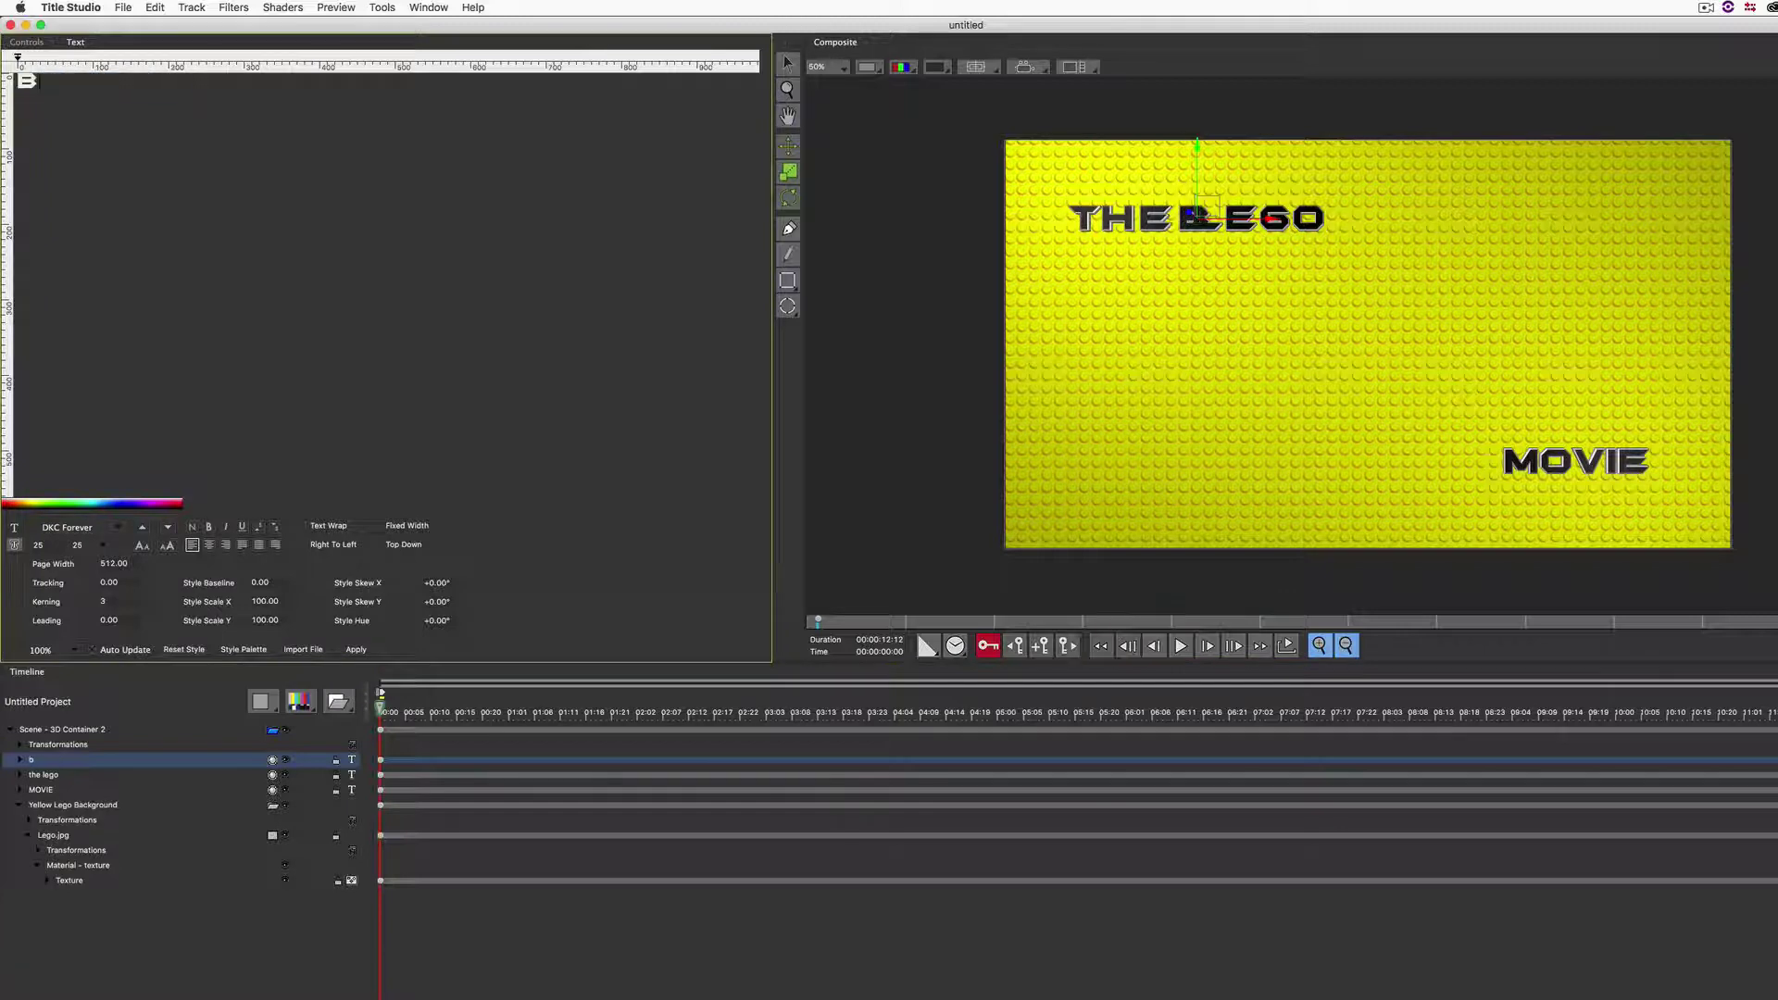
text(an)
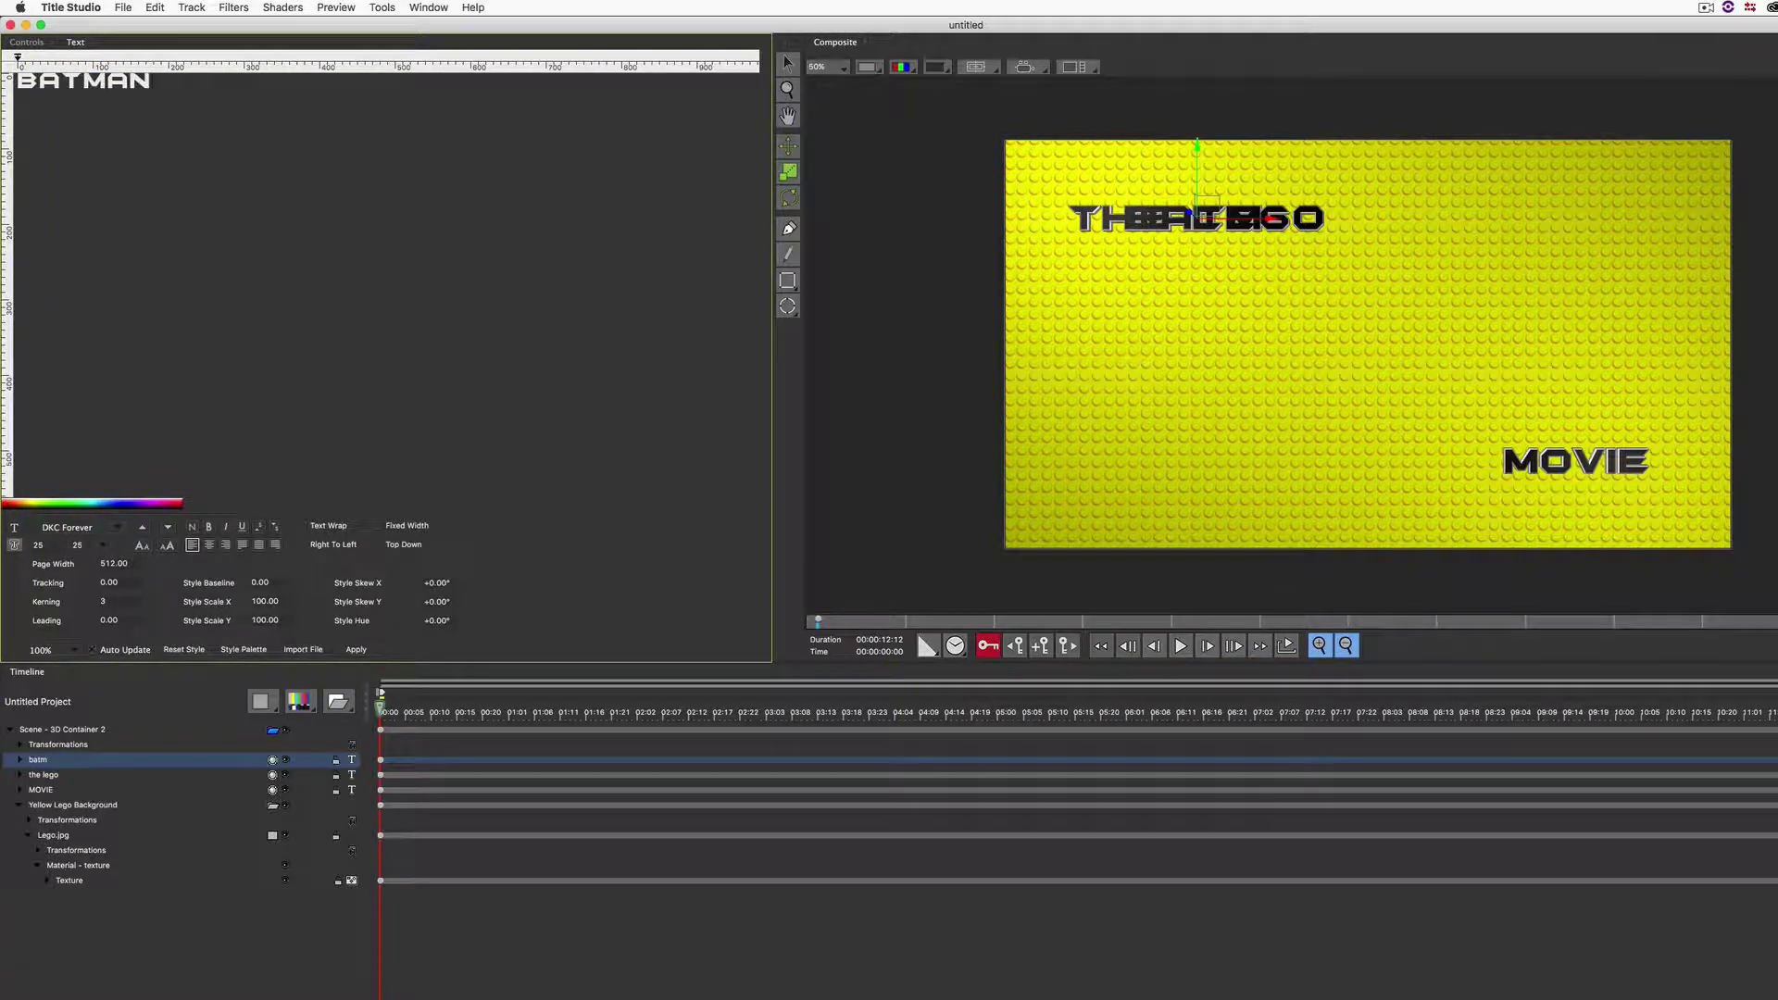
key(super+a)
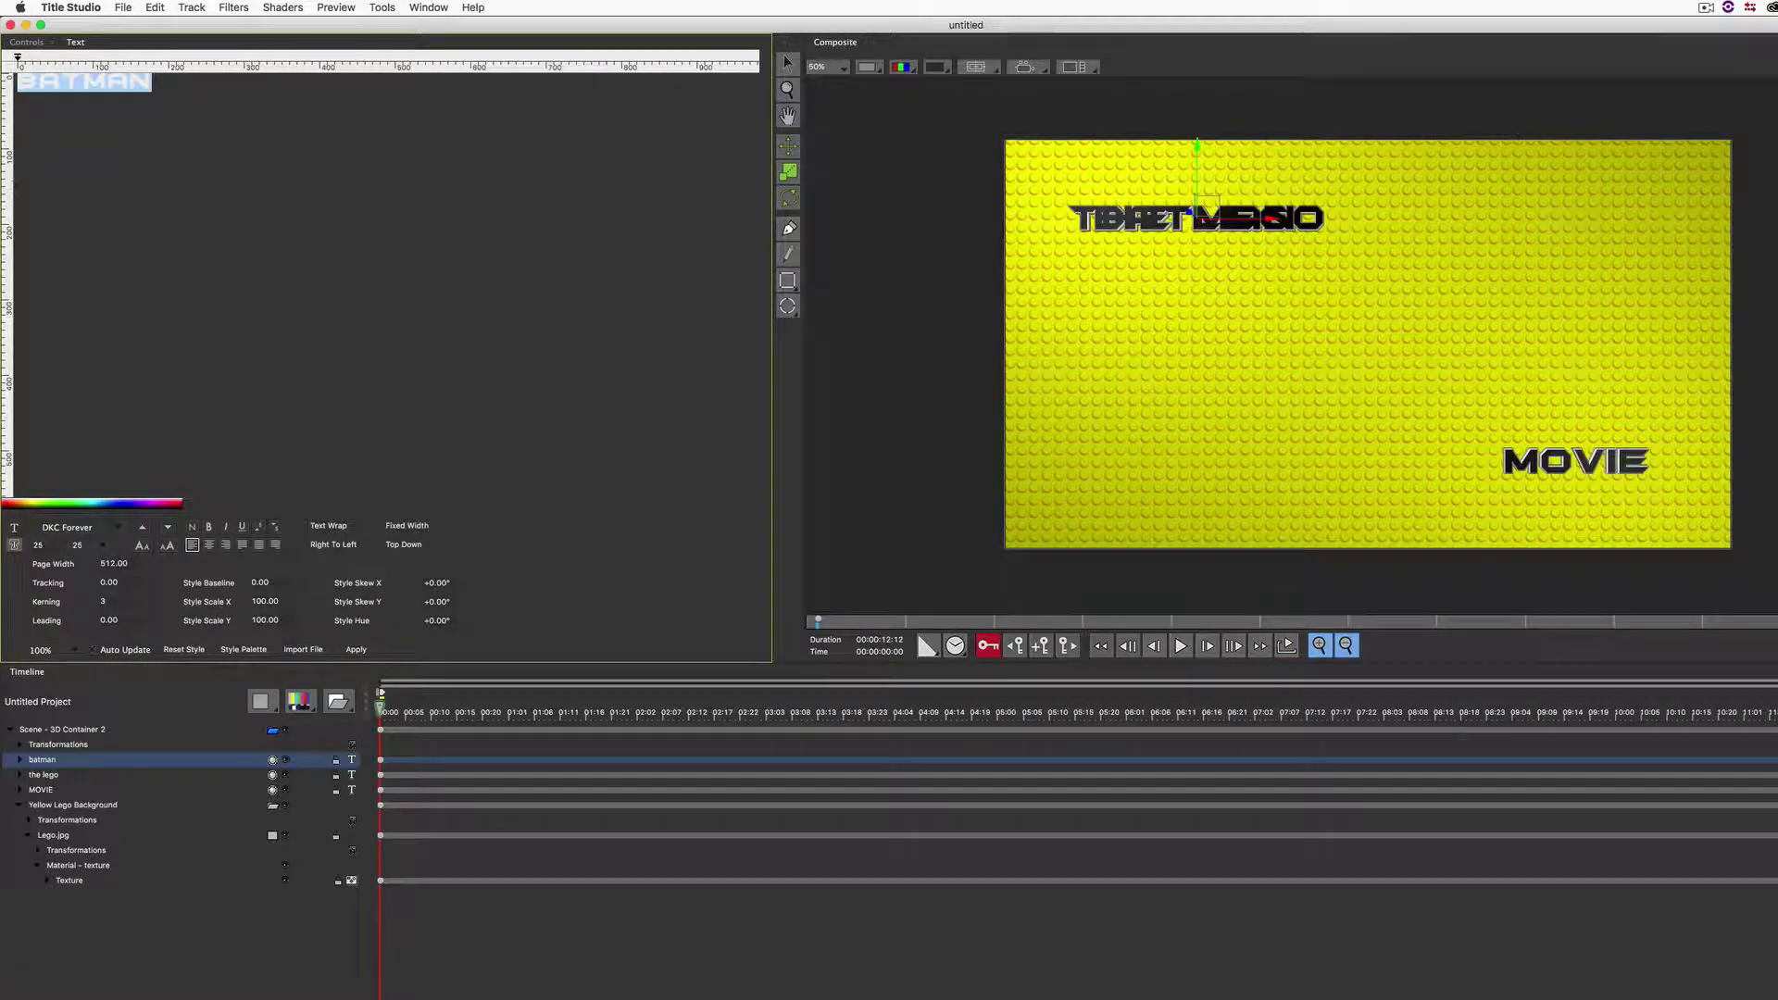
text(75)
key(Return)
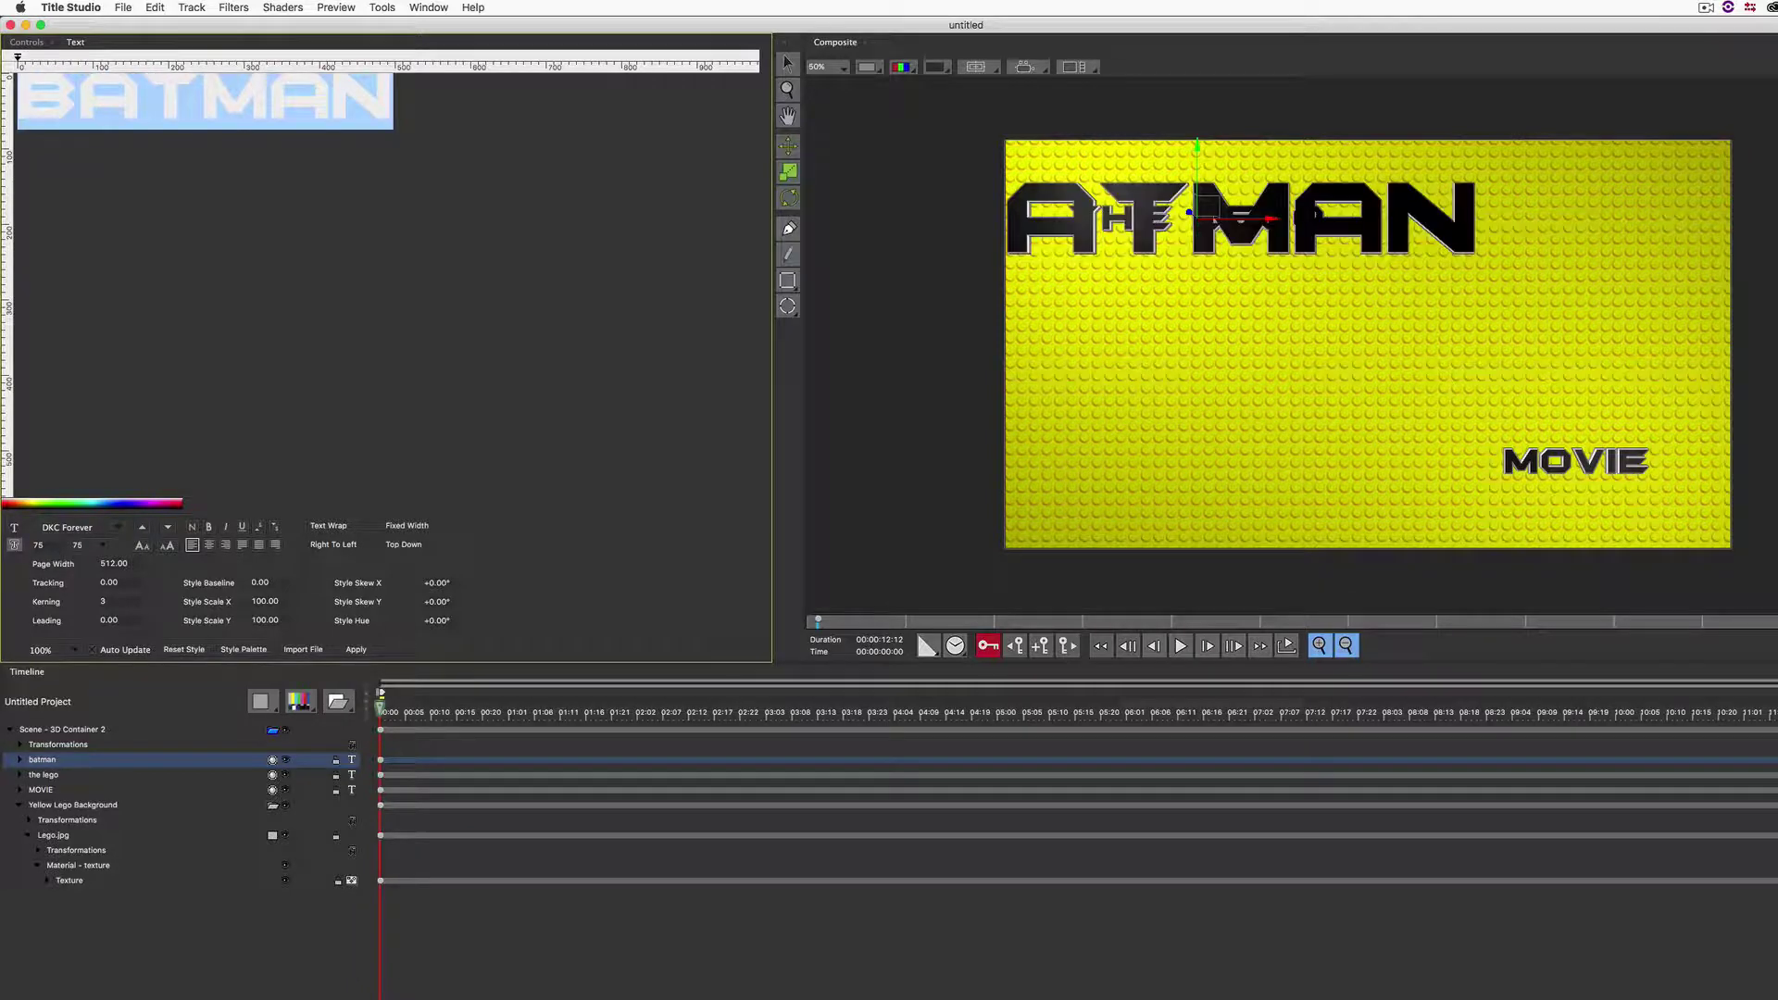
drag(1219, 219, 1392, 331)
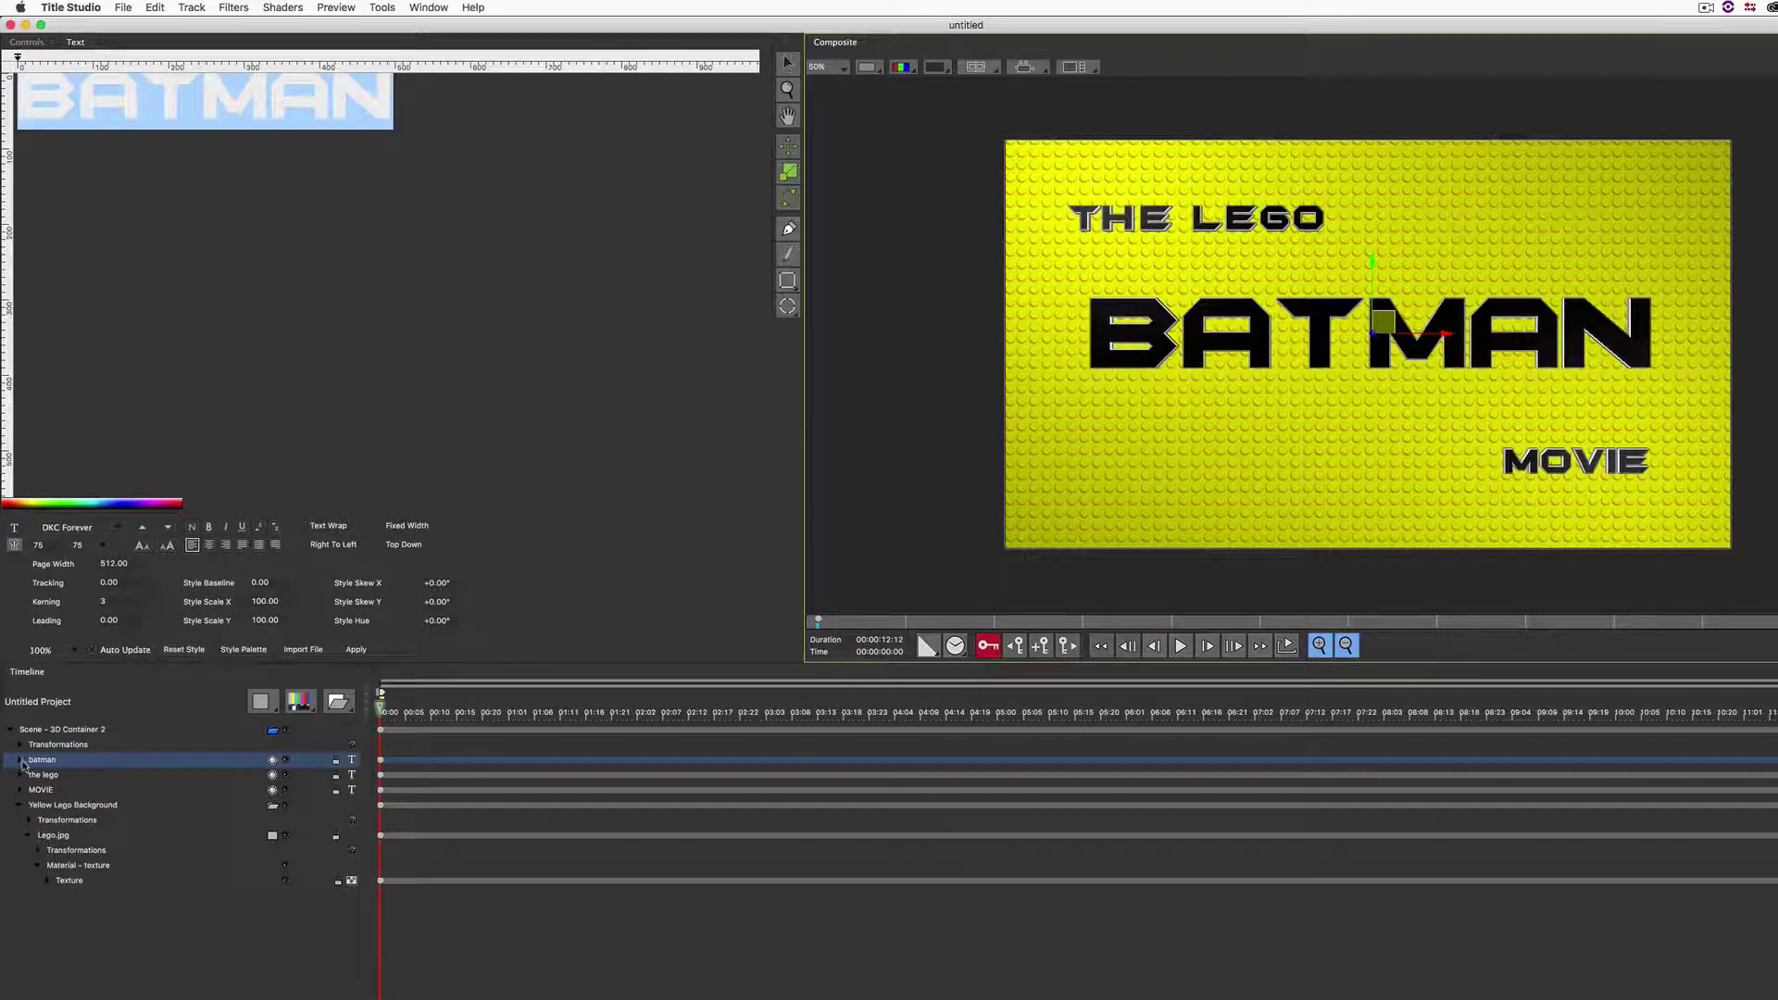
Step: Reorder the layers and stack THE LEGO just above and MOVIE just below BATMAN
drag(62, 765, 59, 792)
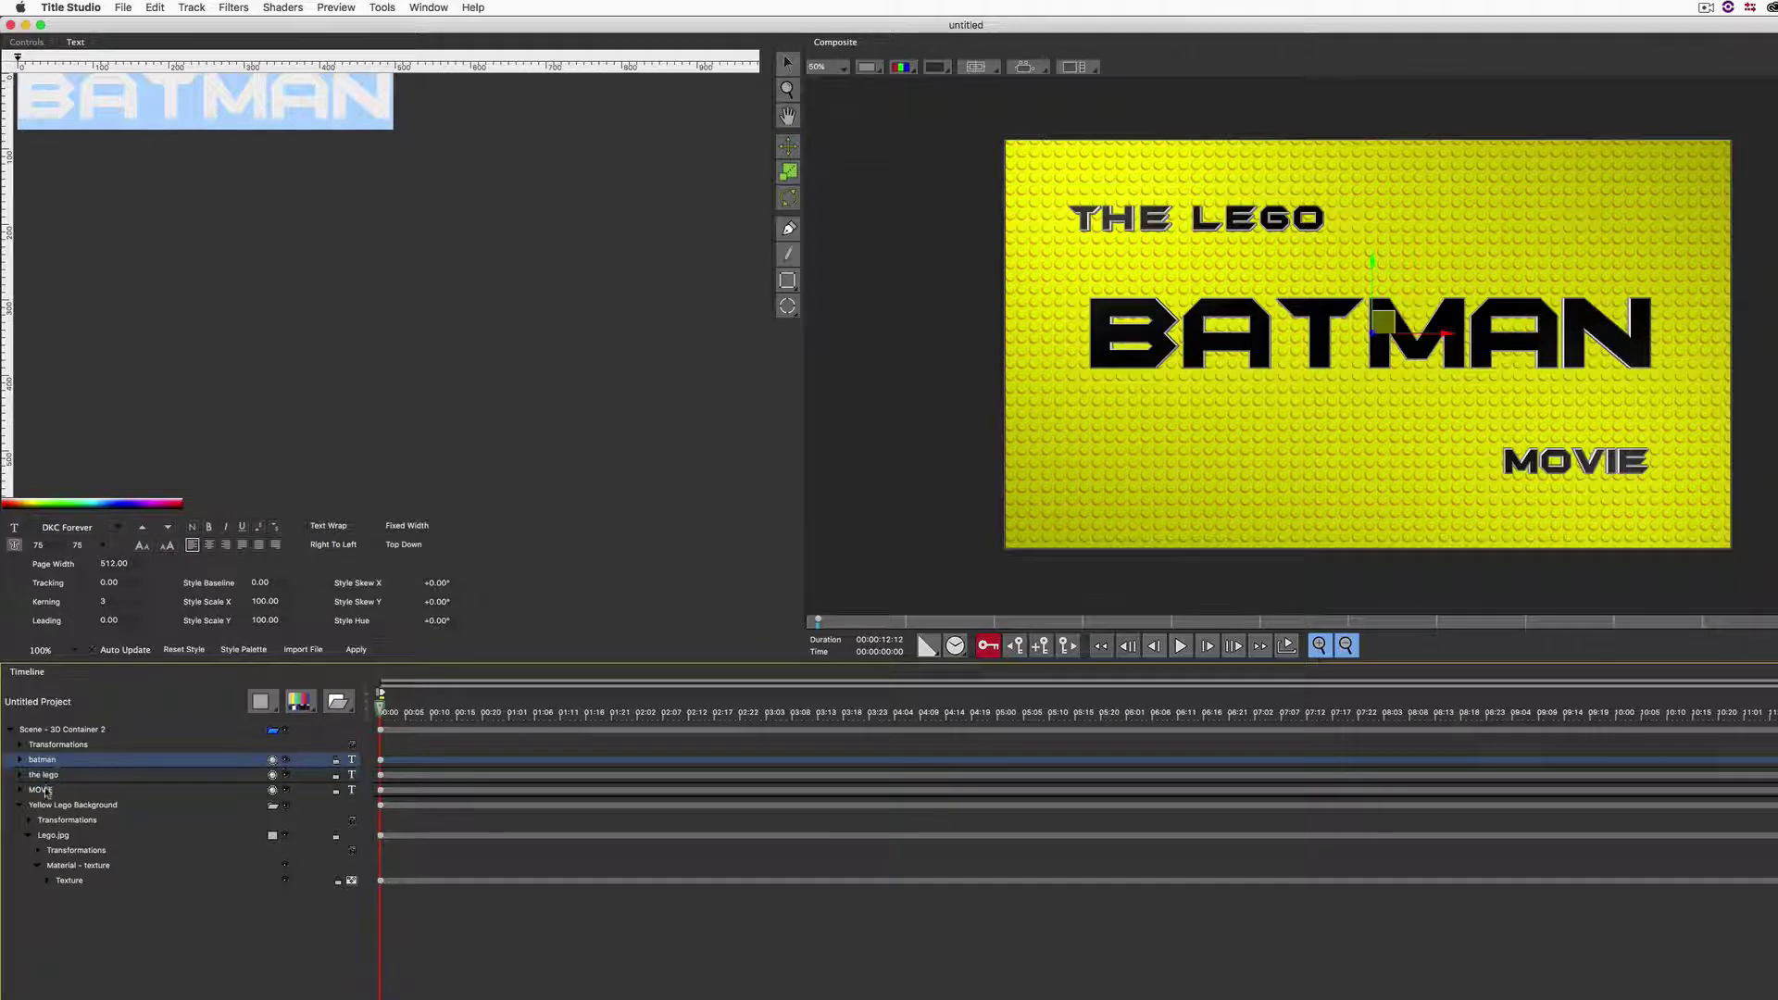
click(46, 776)
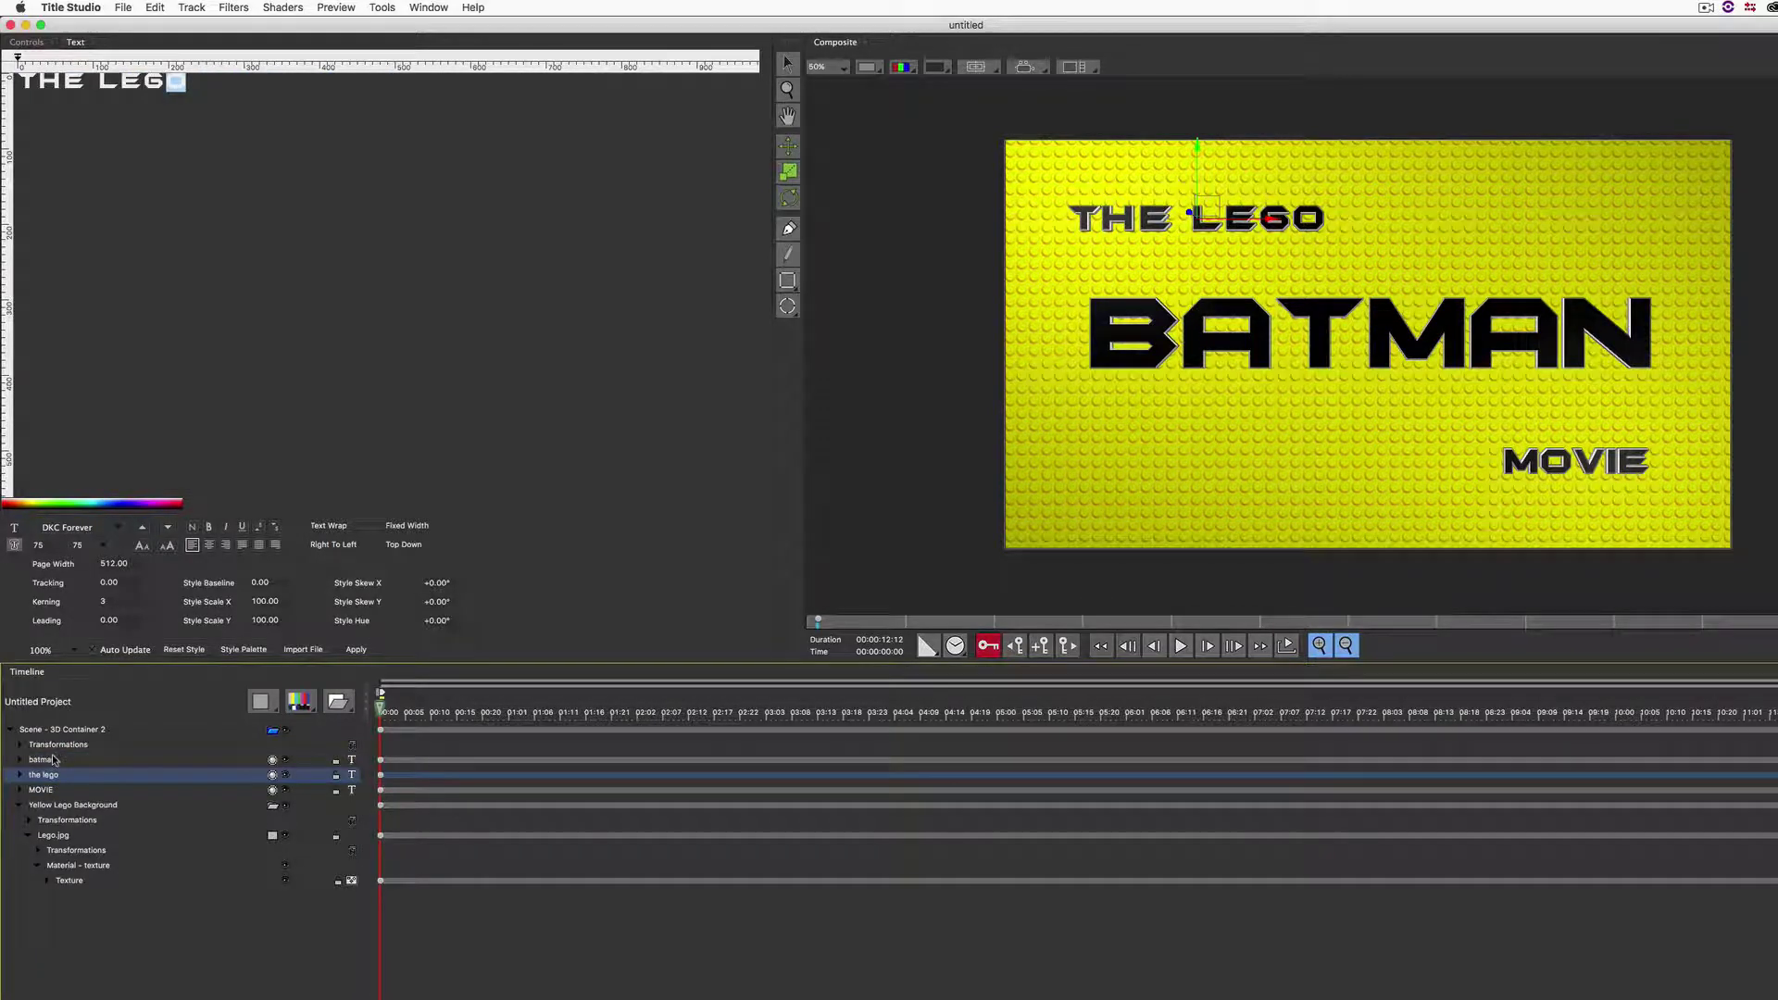
click(51, 790)
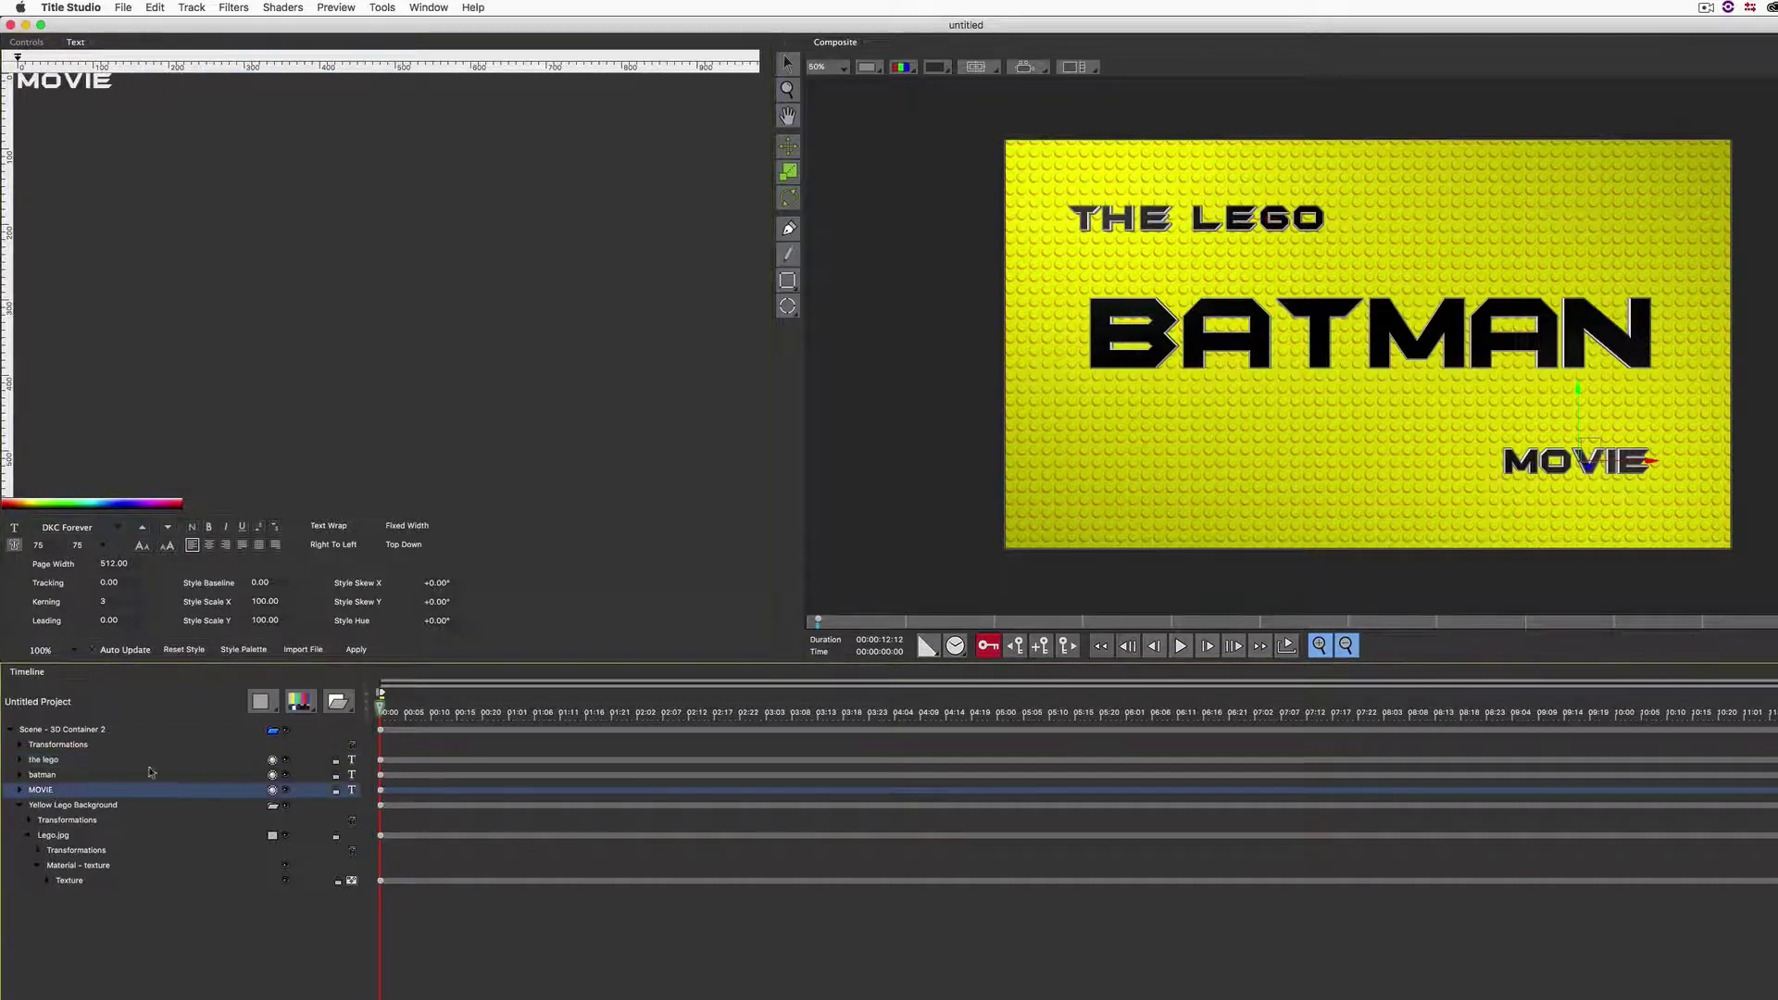
drag(1592, 452, 1593, 380)
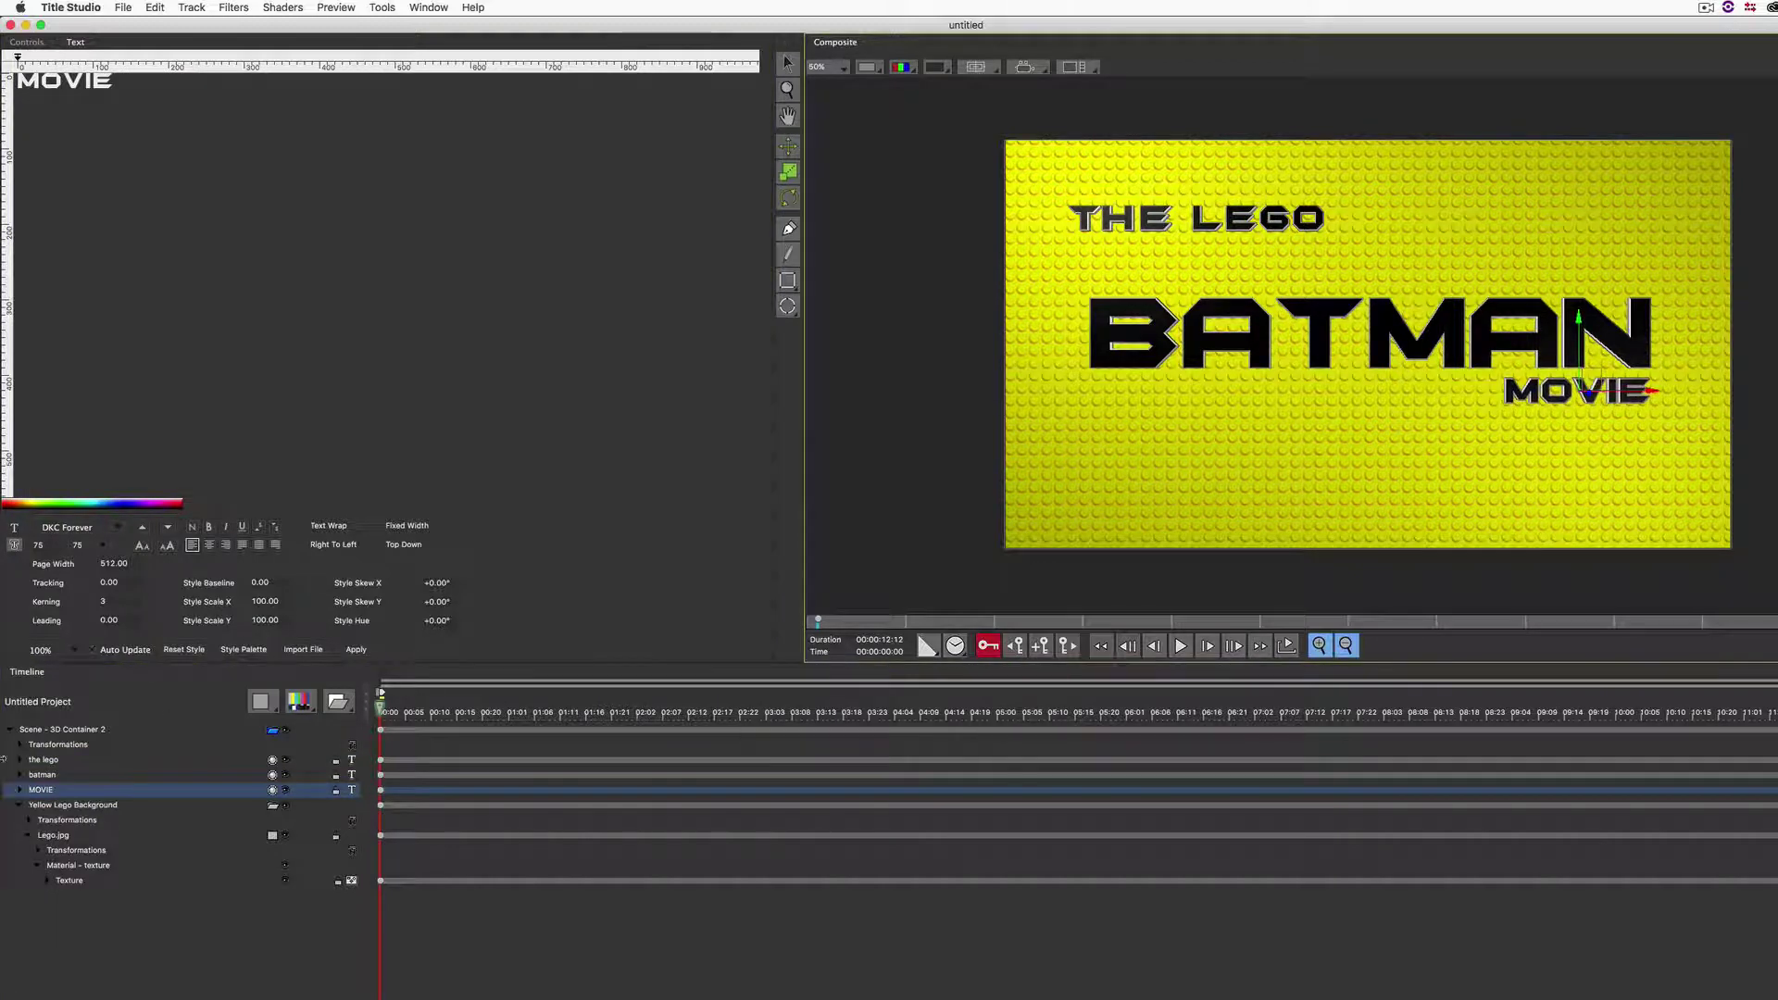
click(43, 760)
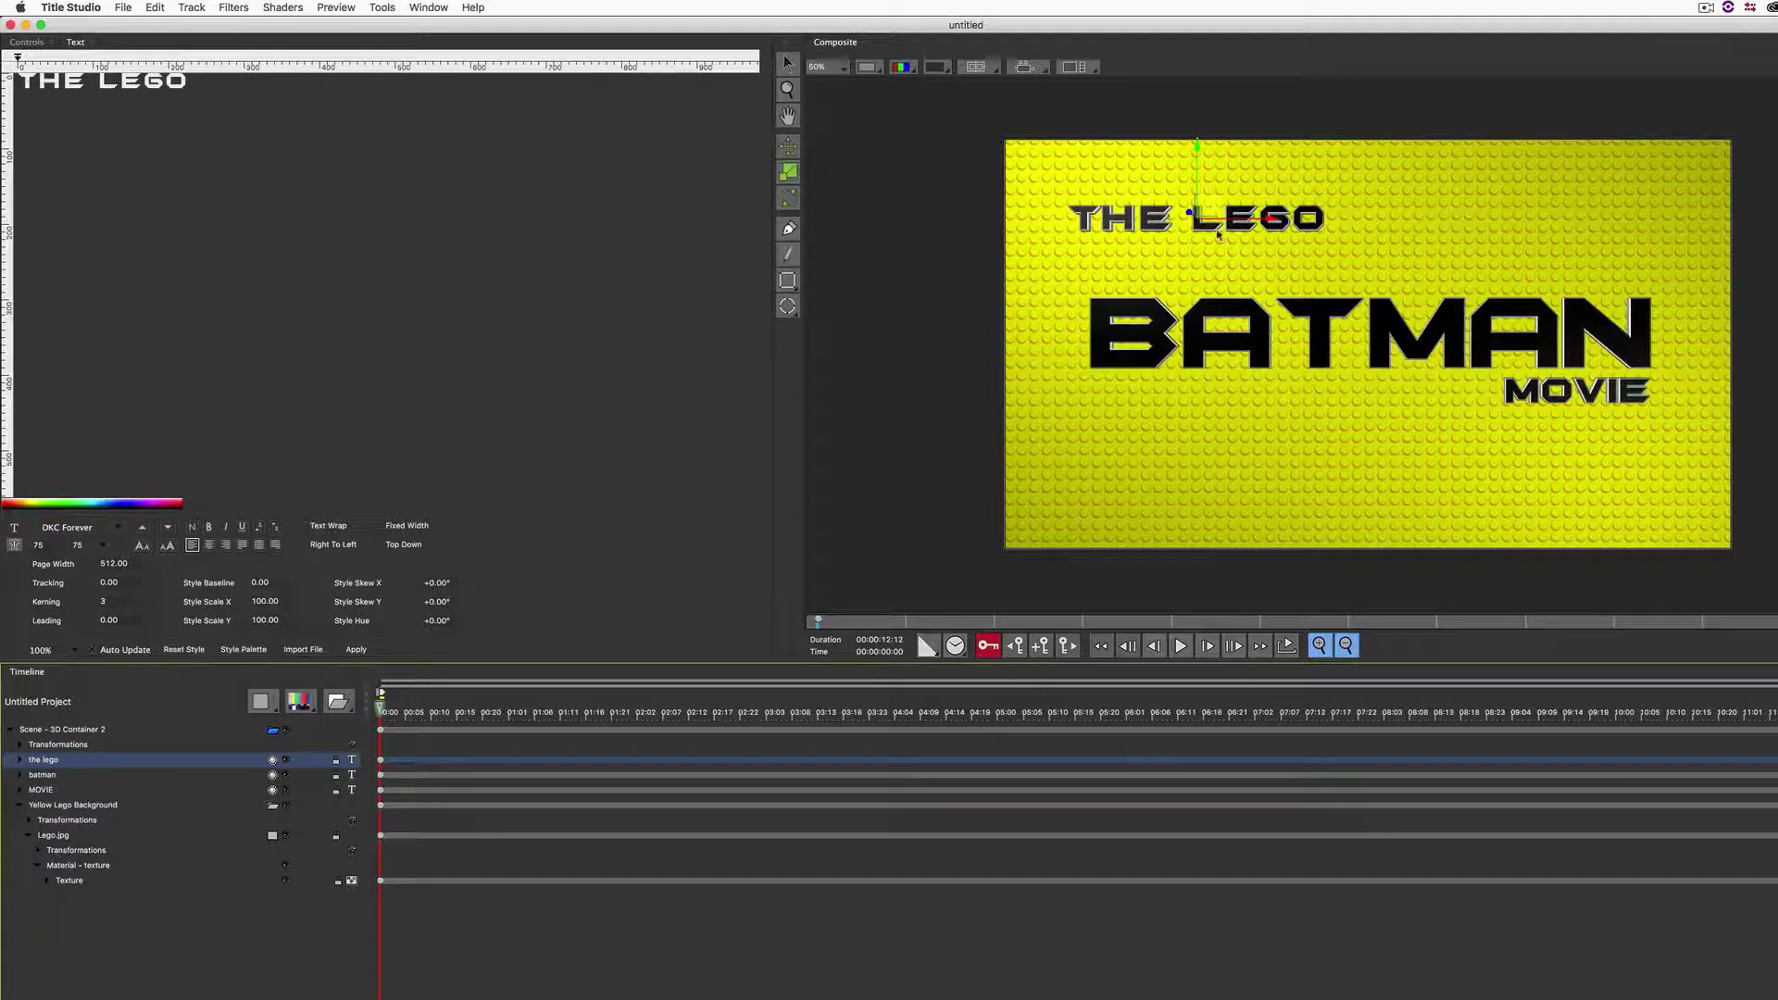
drag(1214, 211, 1224, 272)
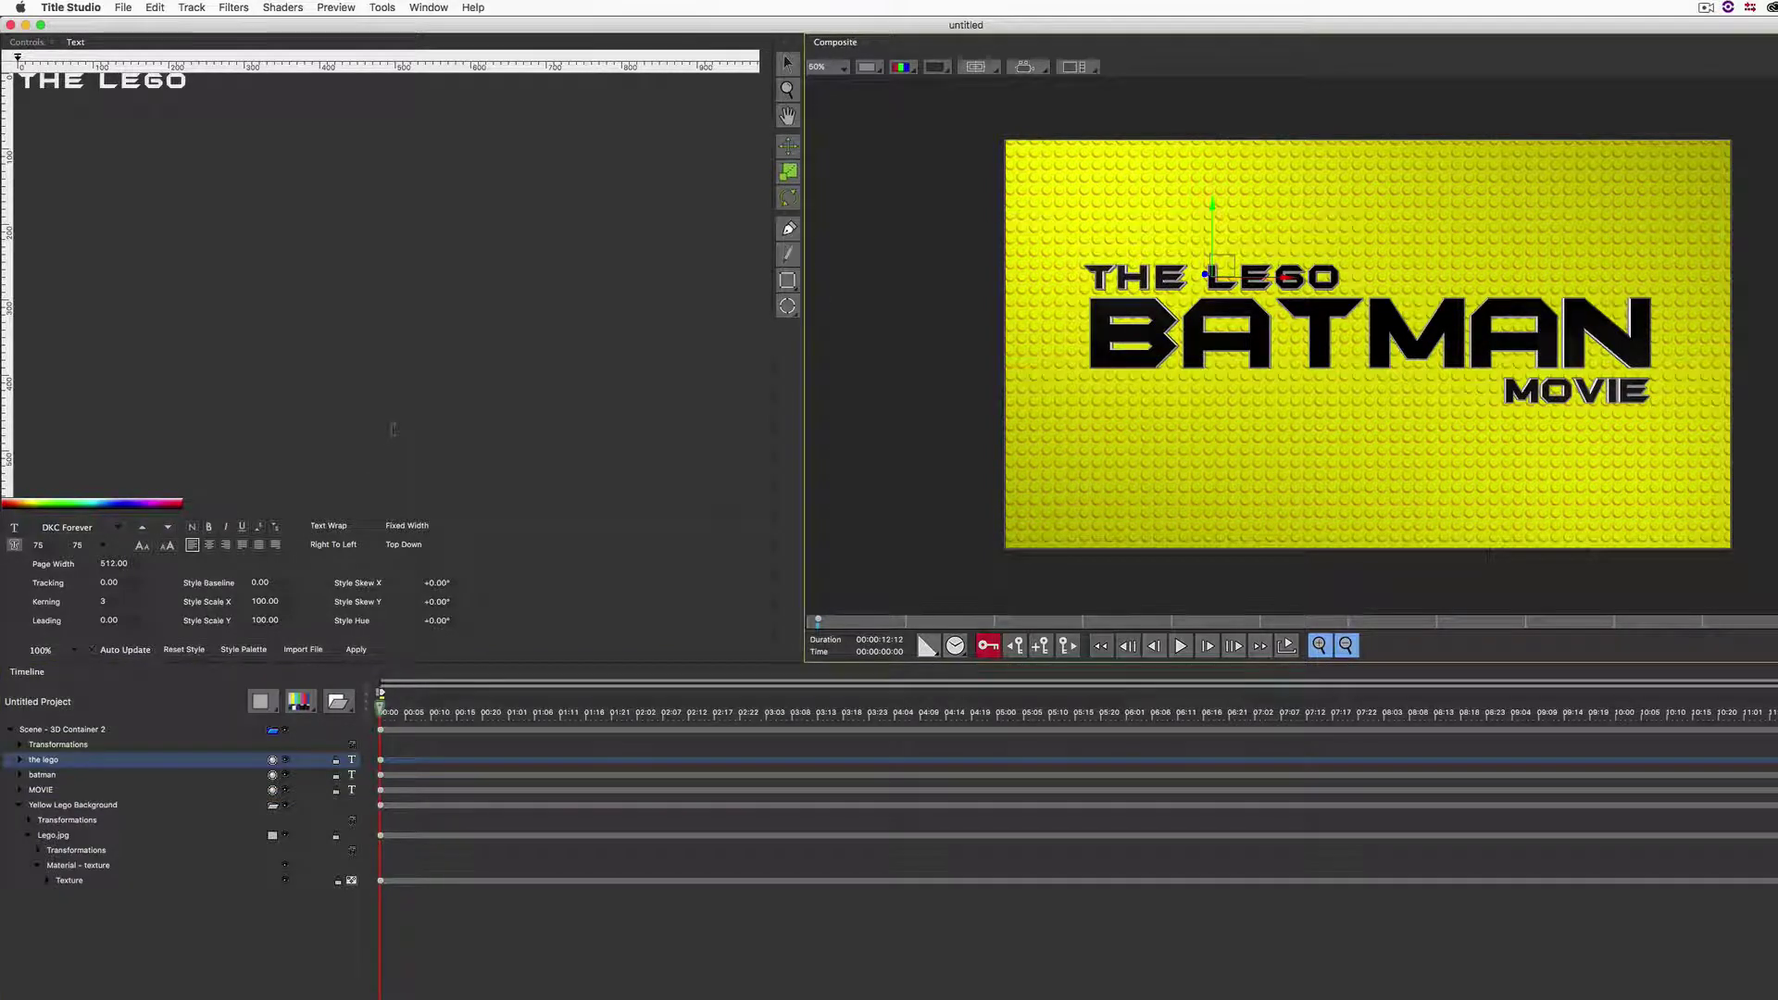
click(107, 936)
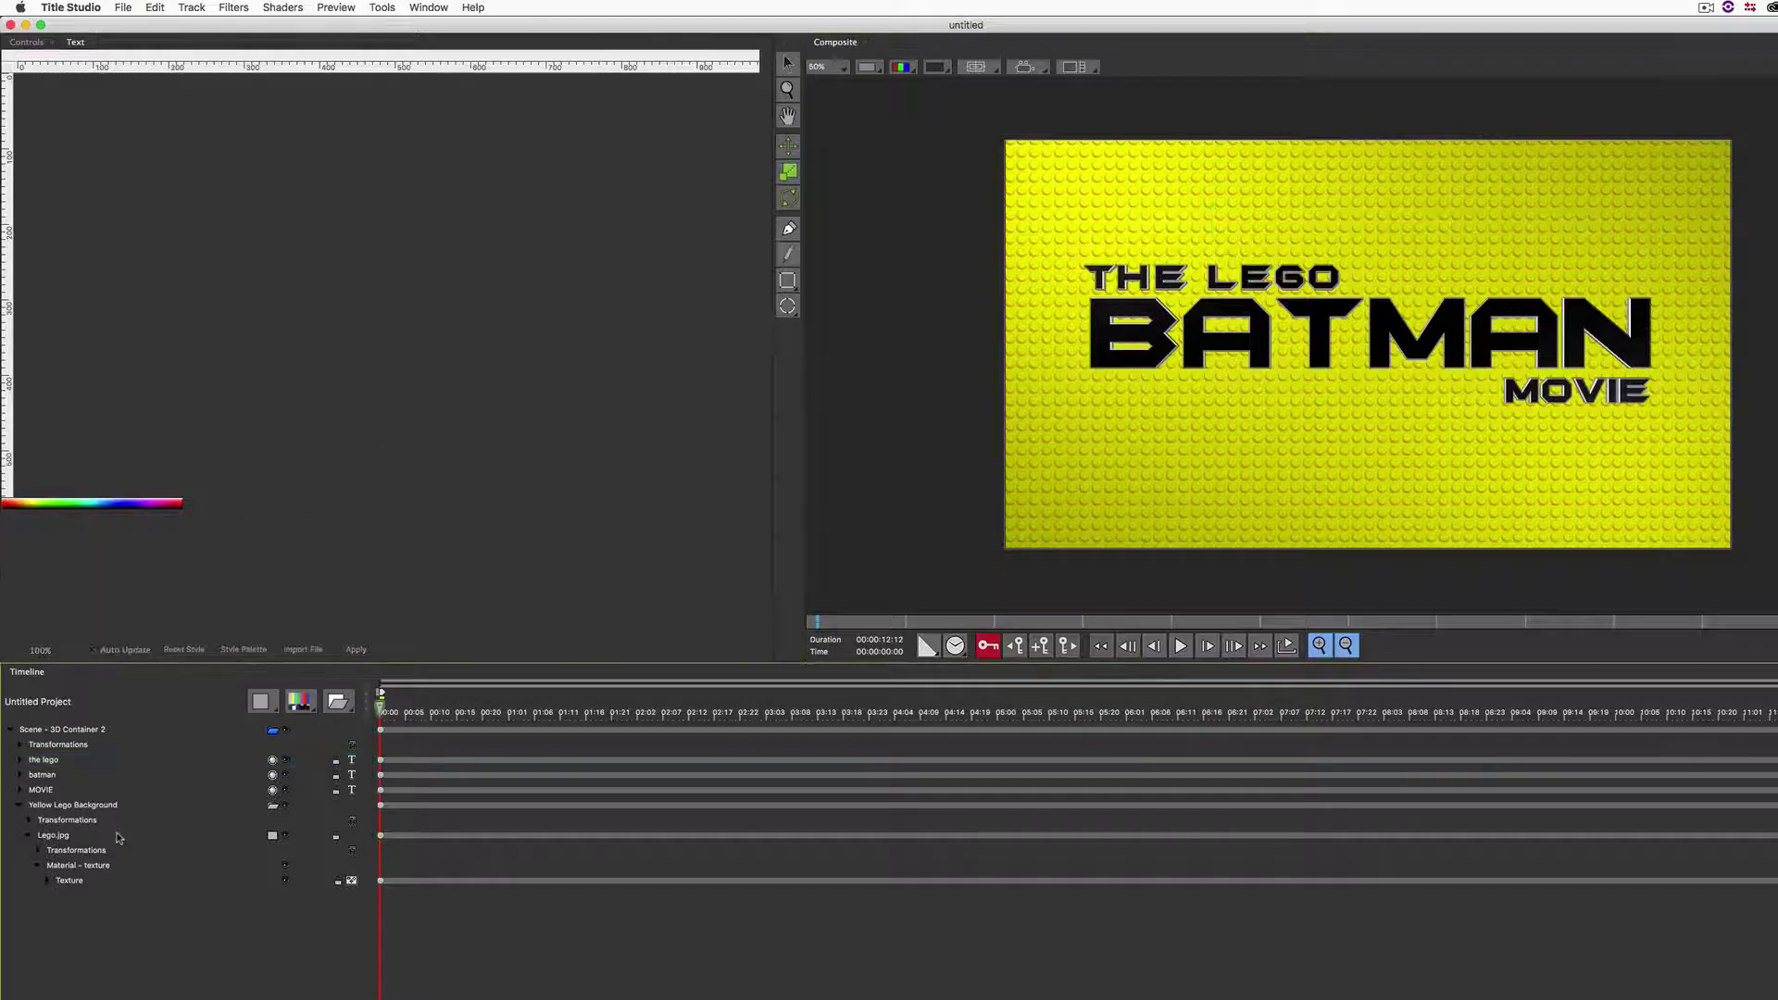
Step: Set THE LEGO title's extrusion depth to 3.00
click(63, 761)
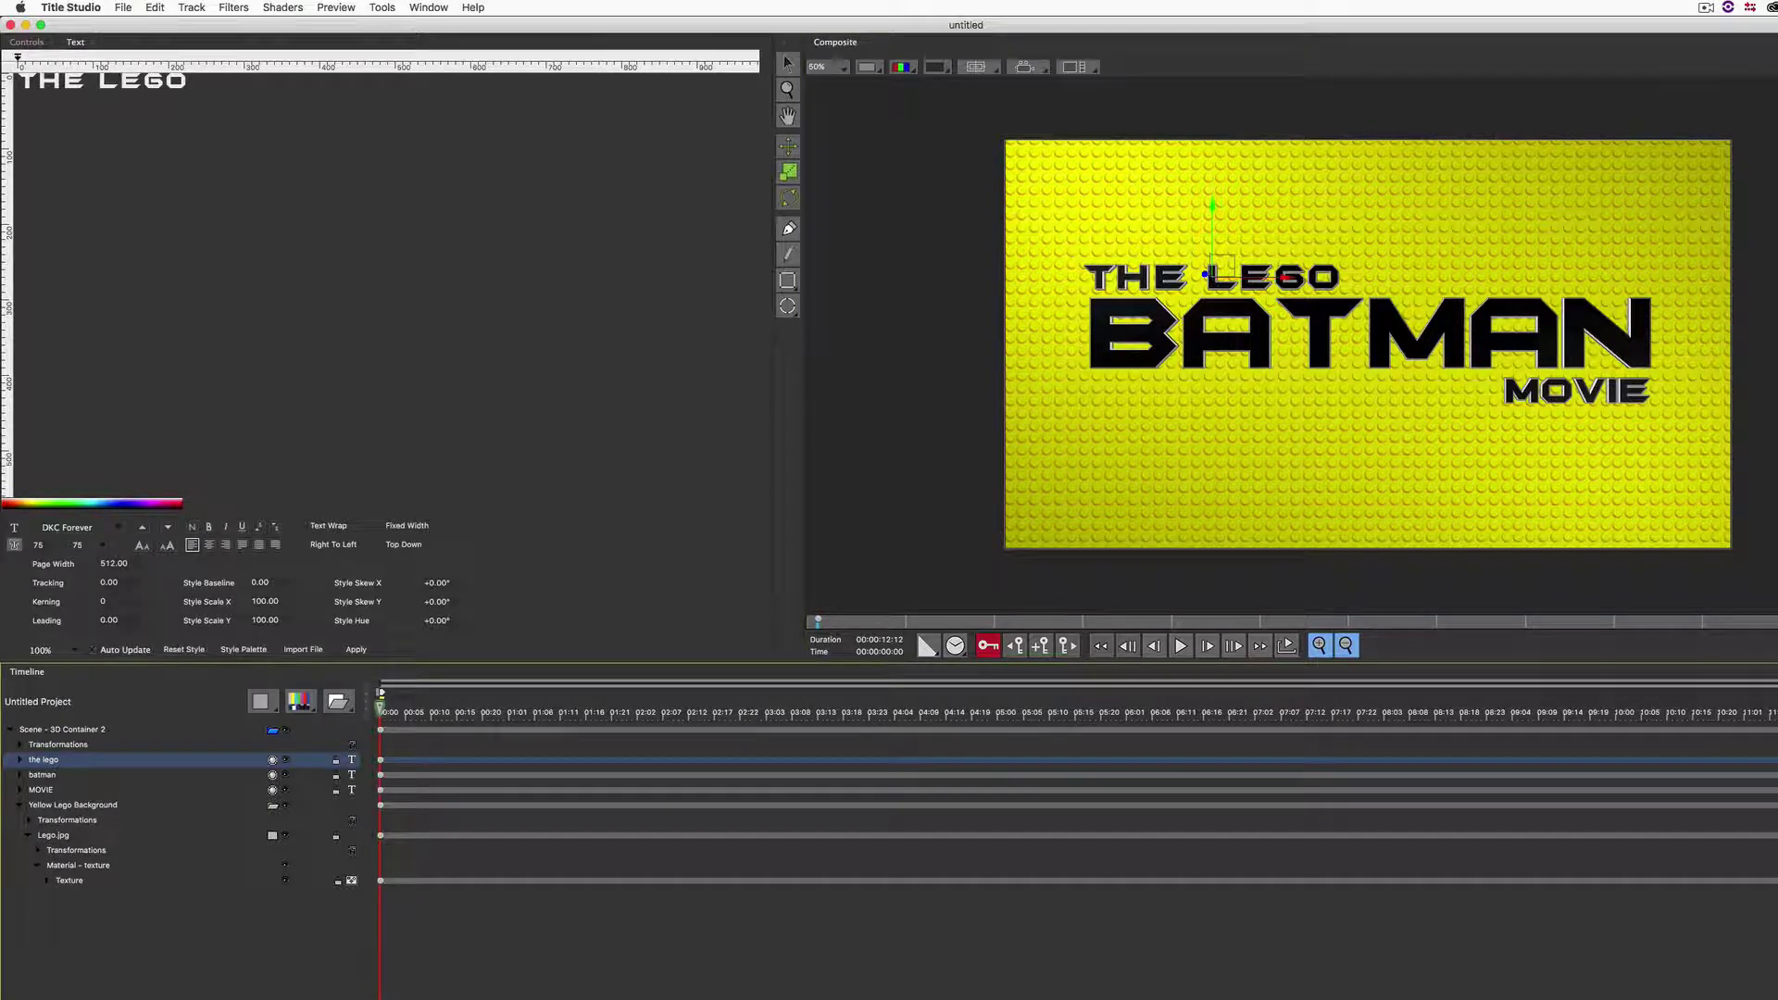
click(33, 42)
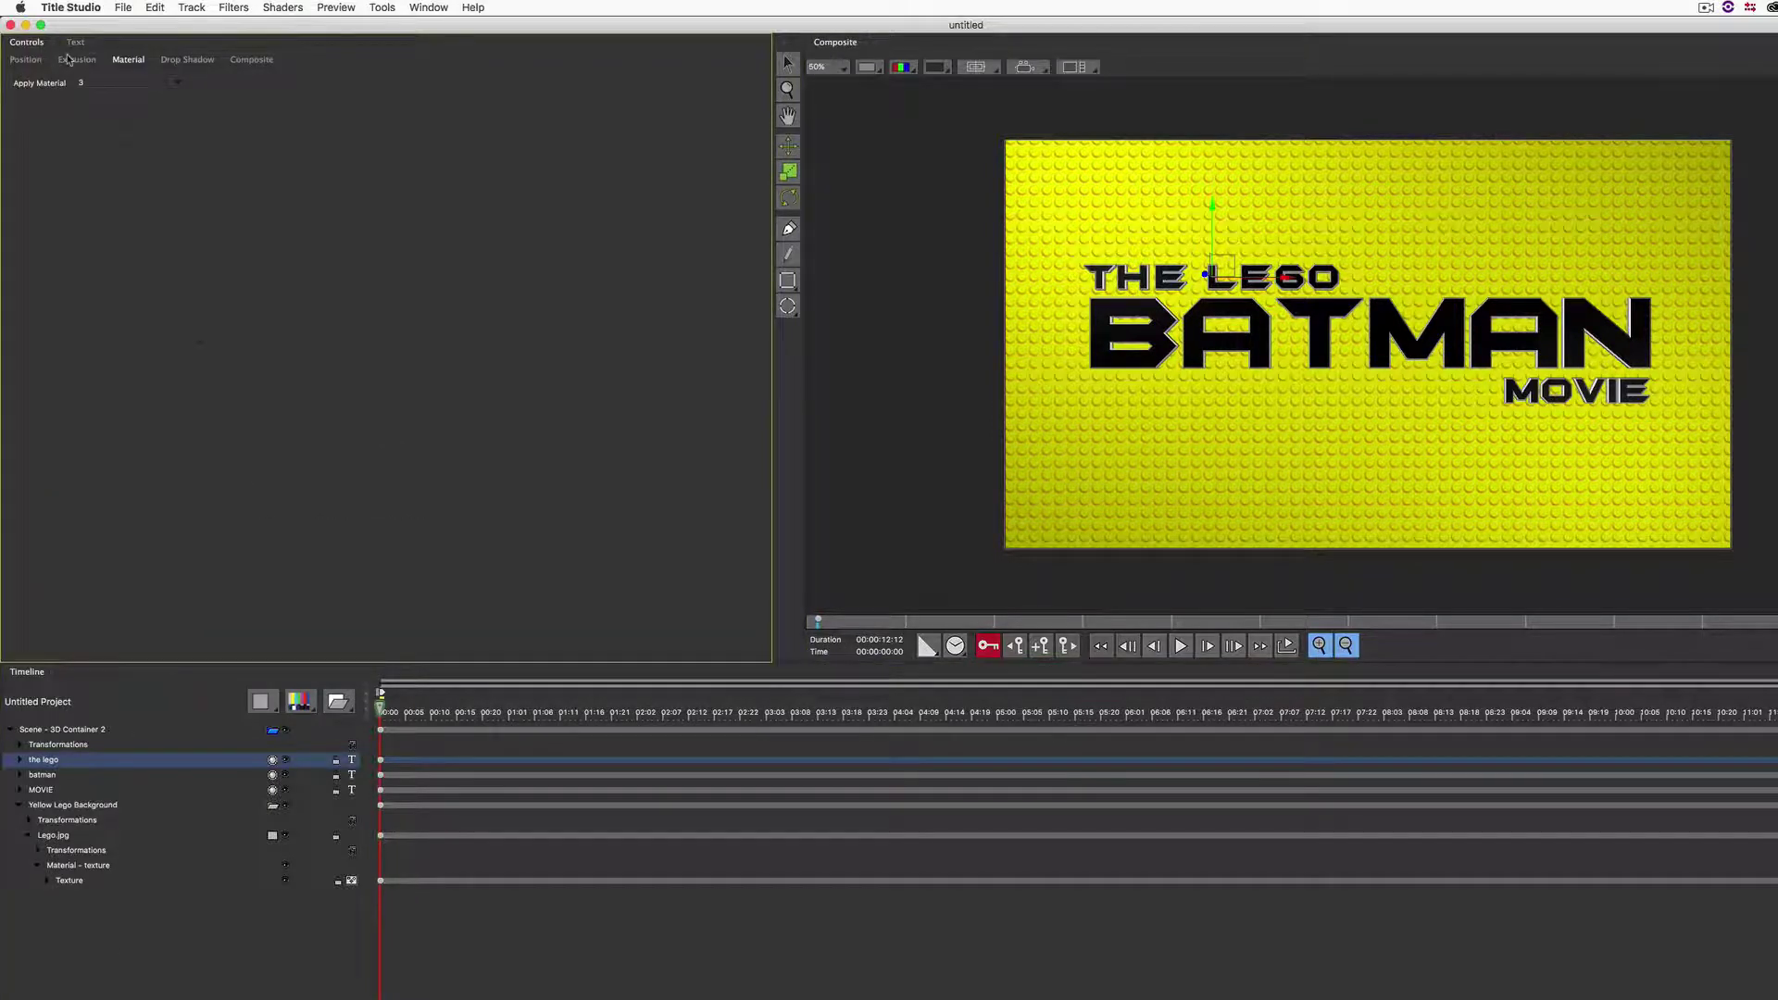
click(67, 58)
click(119, 86)
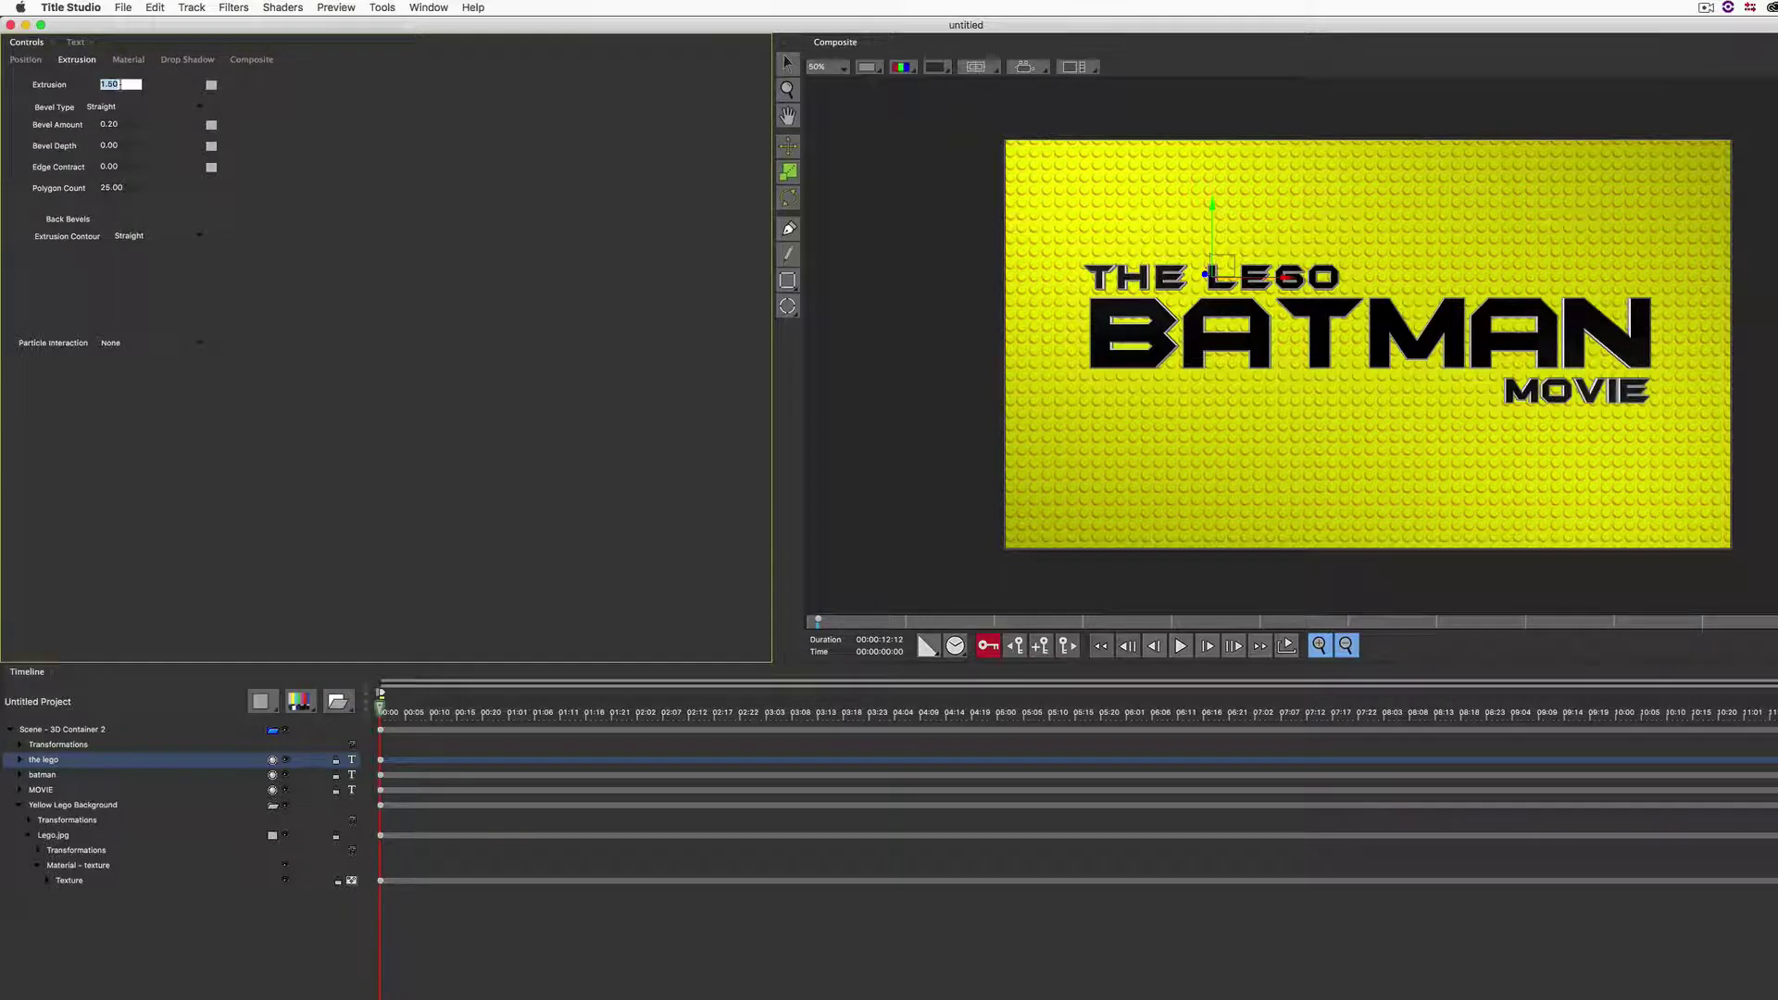
key(Return)
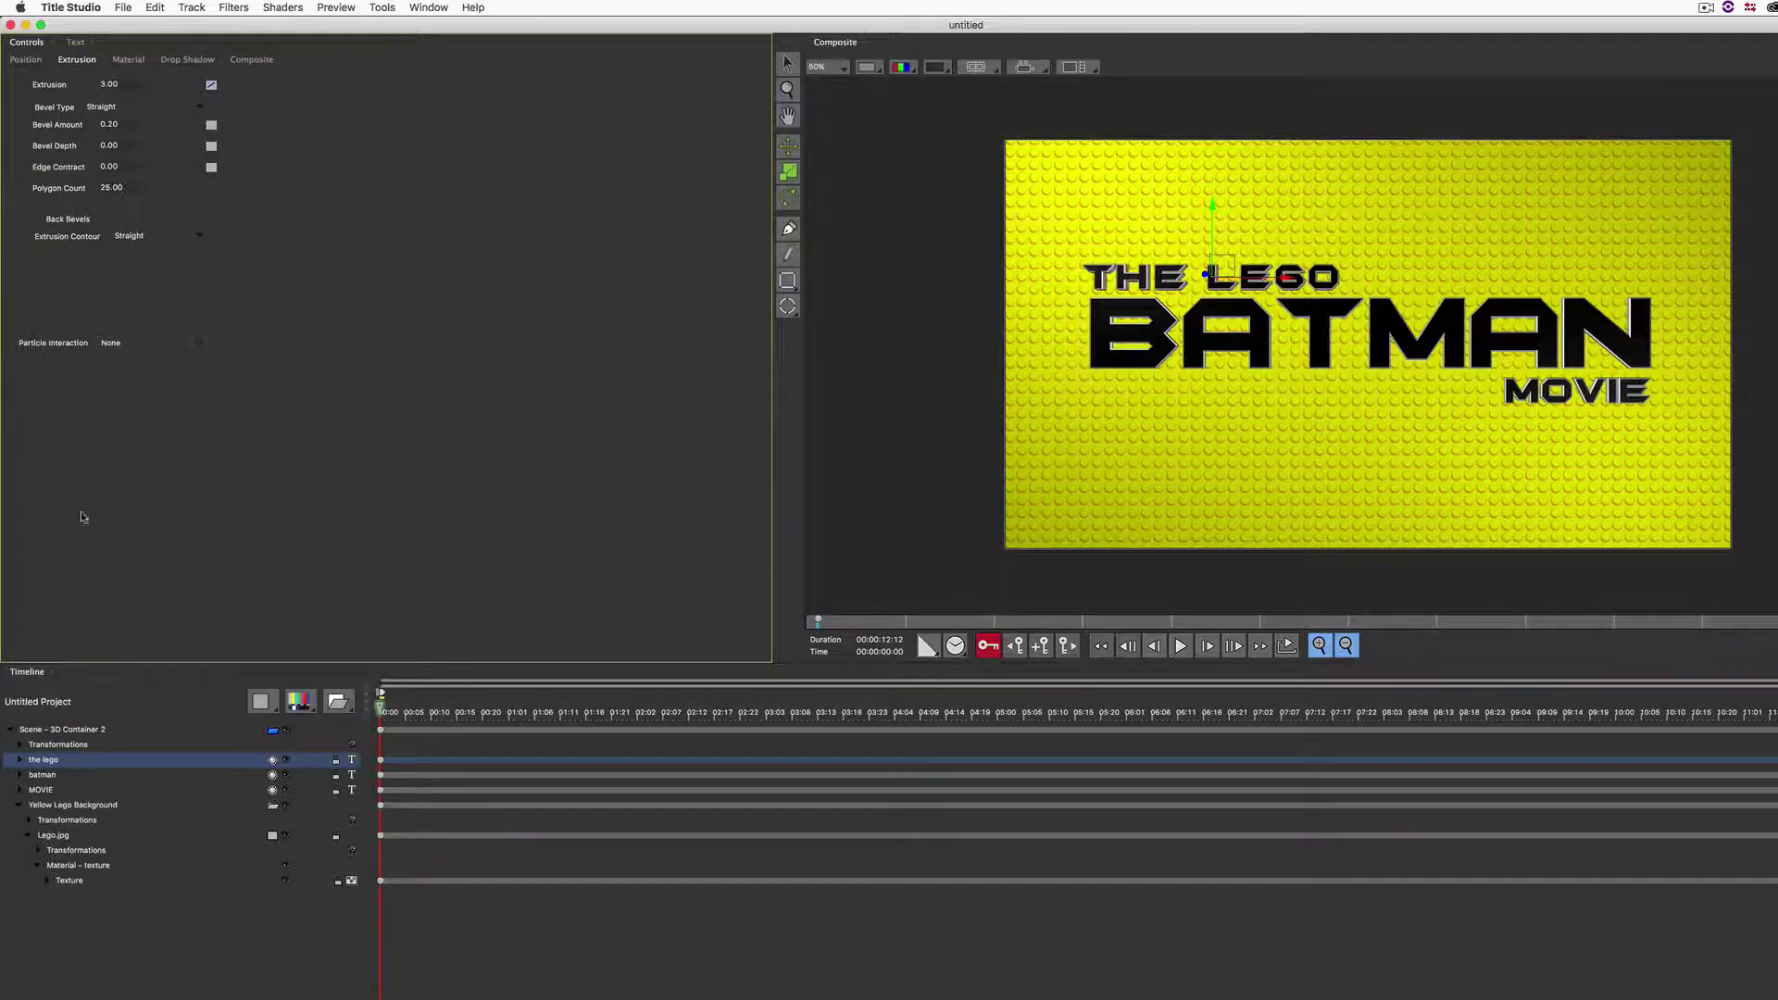
Step: Set the BATMAN and MOVIE titles' extrusion depth to 3
click(44, 776)
click(77, 60)
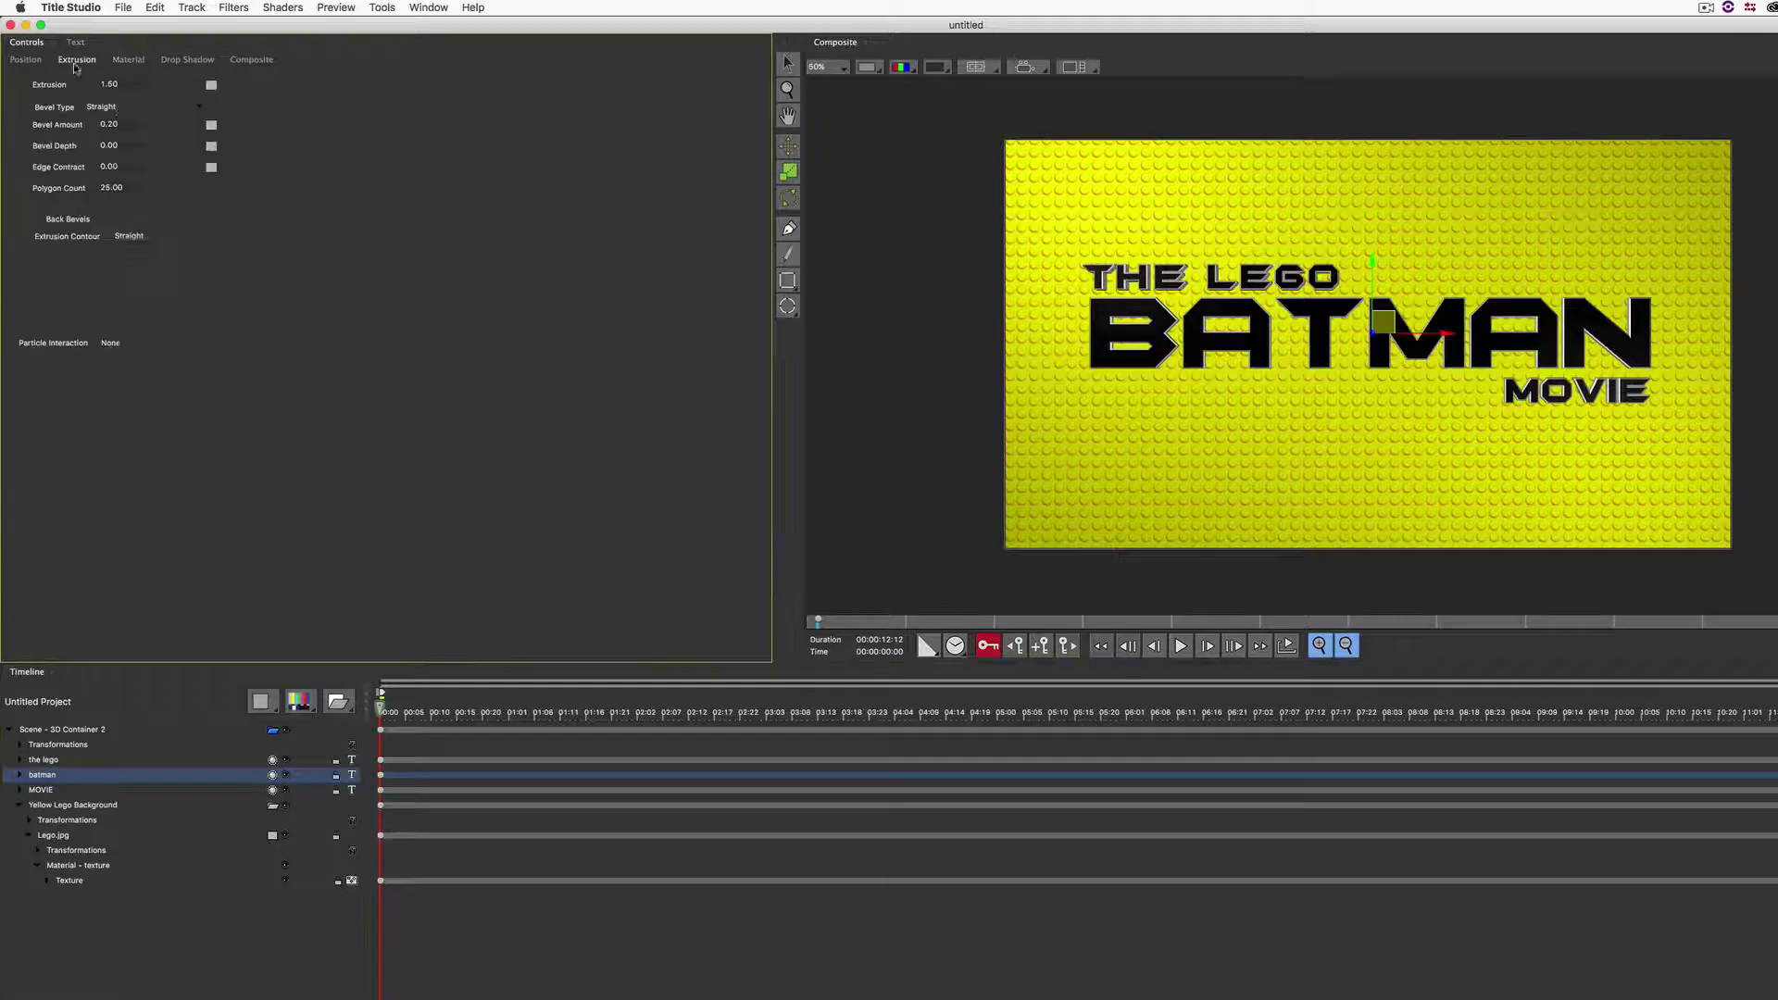
click(125, 86)
text(3)
key(Return)
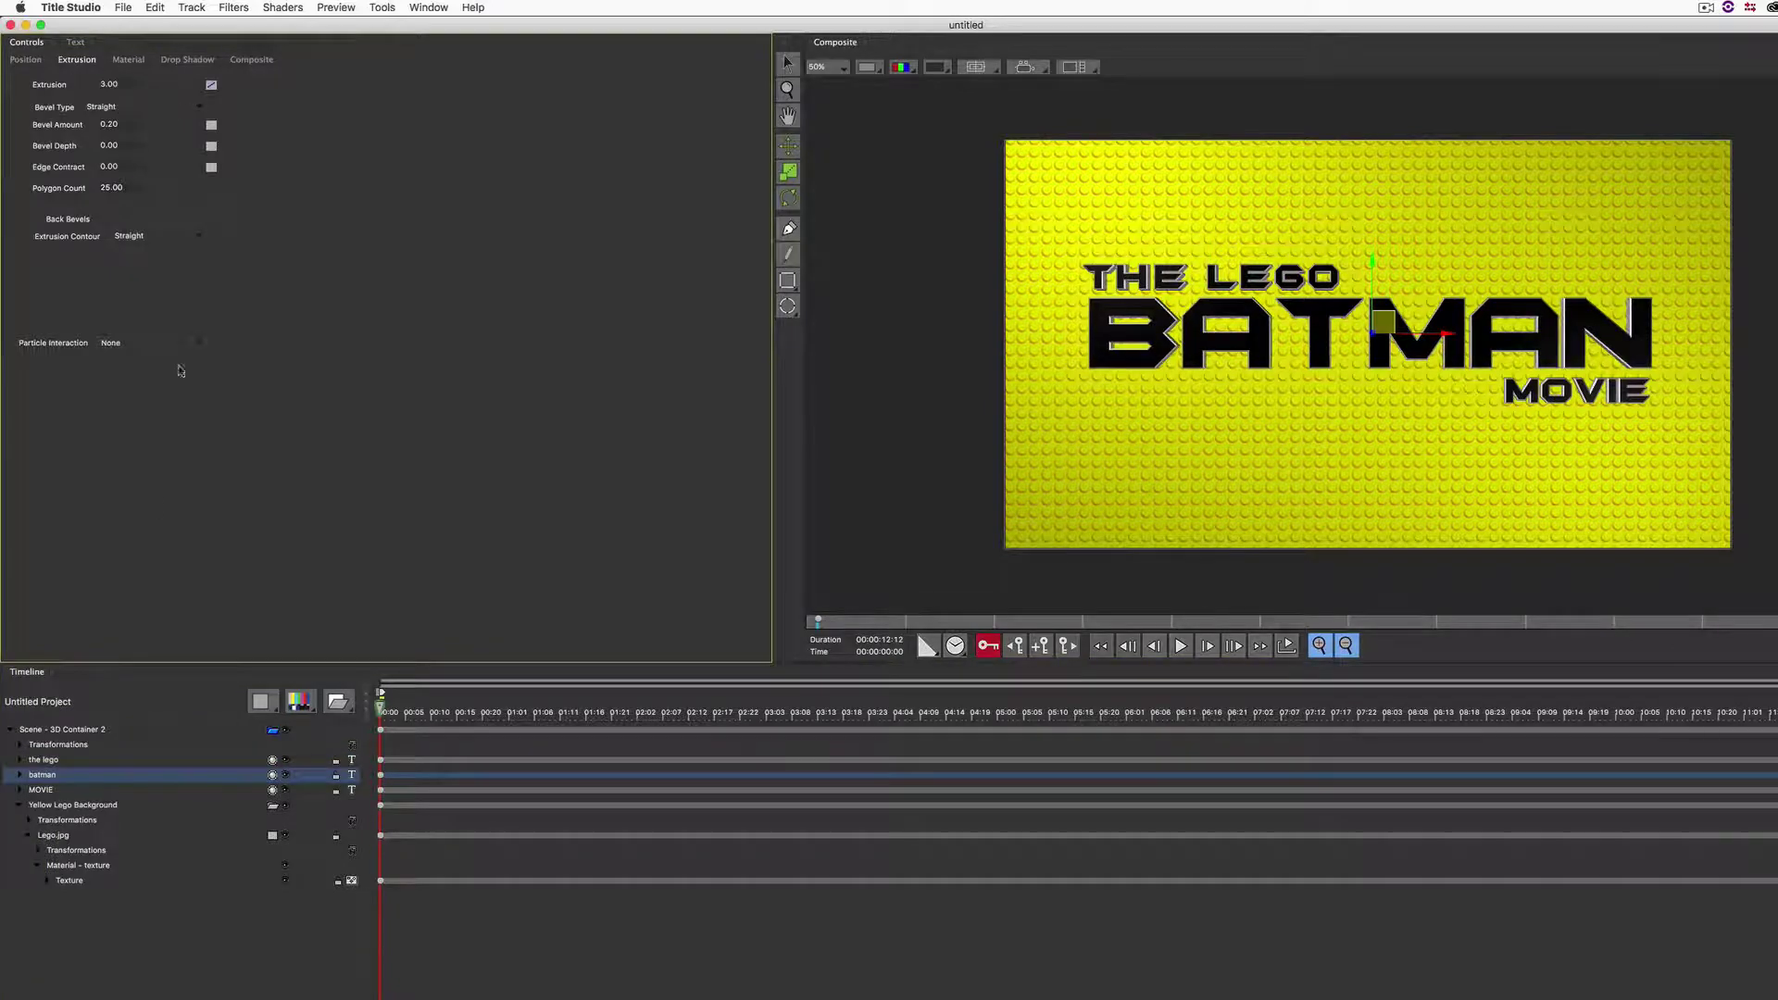
click(44, 790)
click(77, 61)
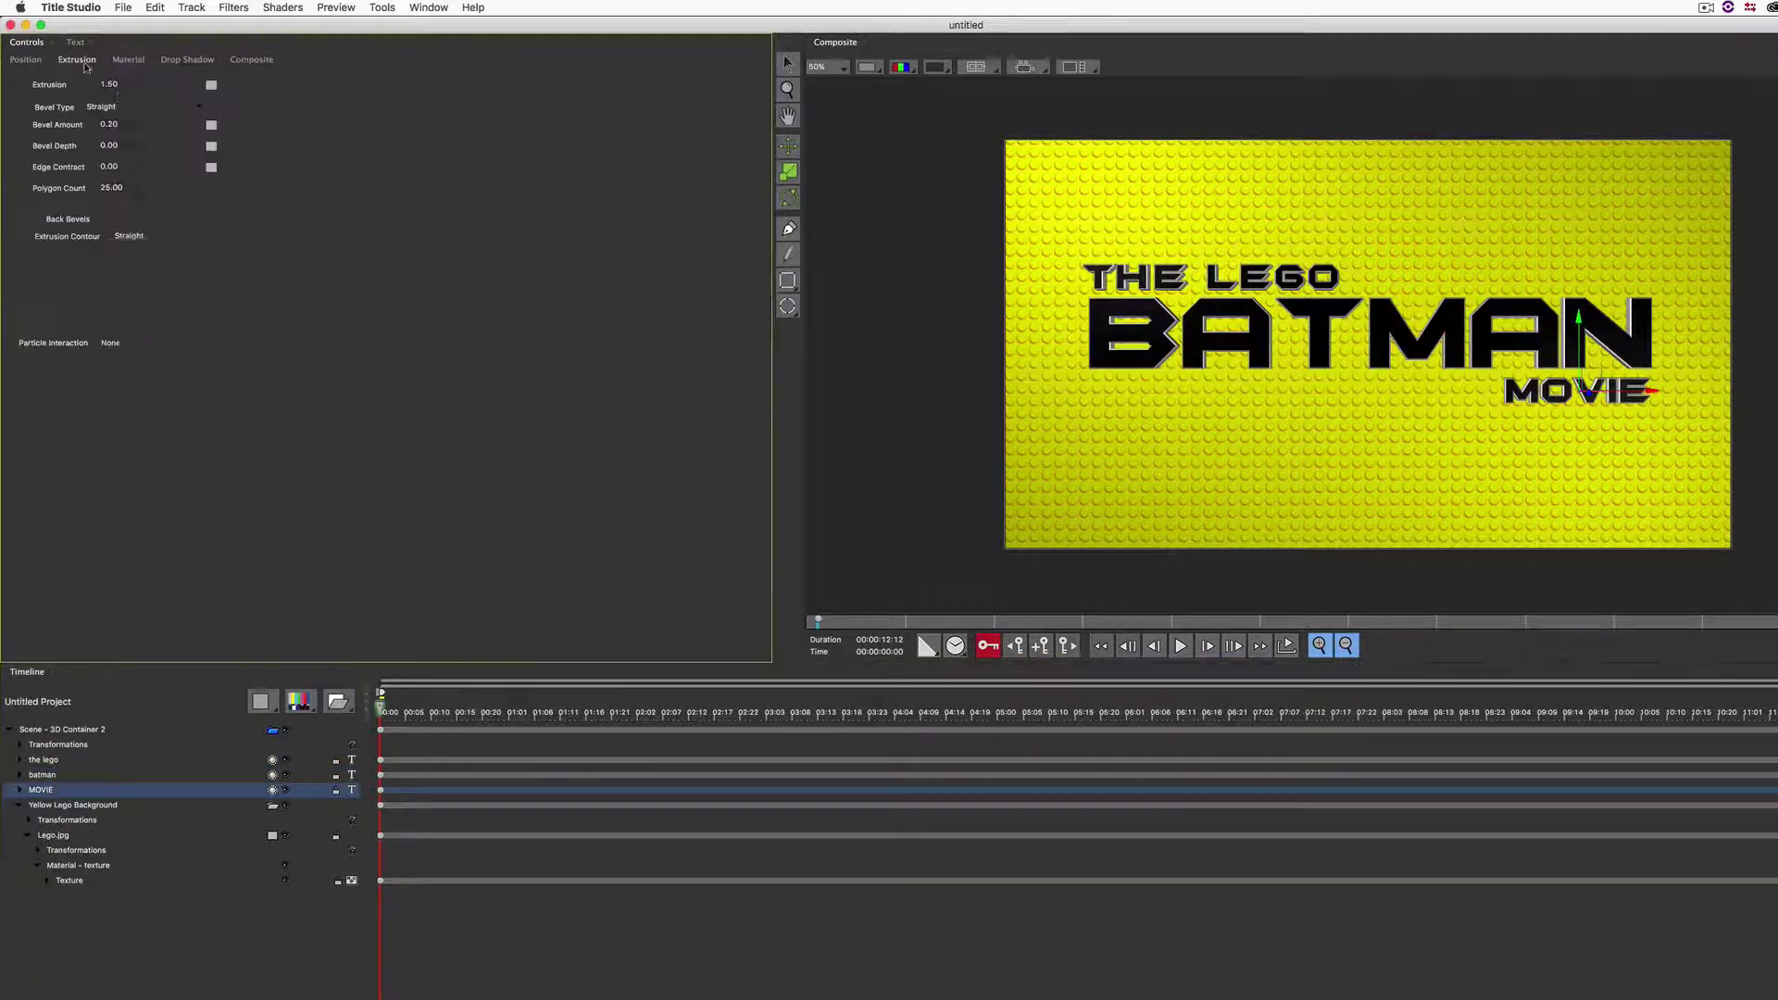
click(124, 84)
text(3)
key(Return)
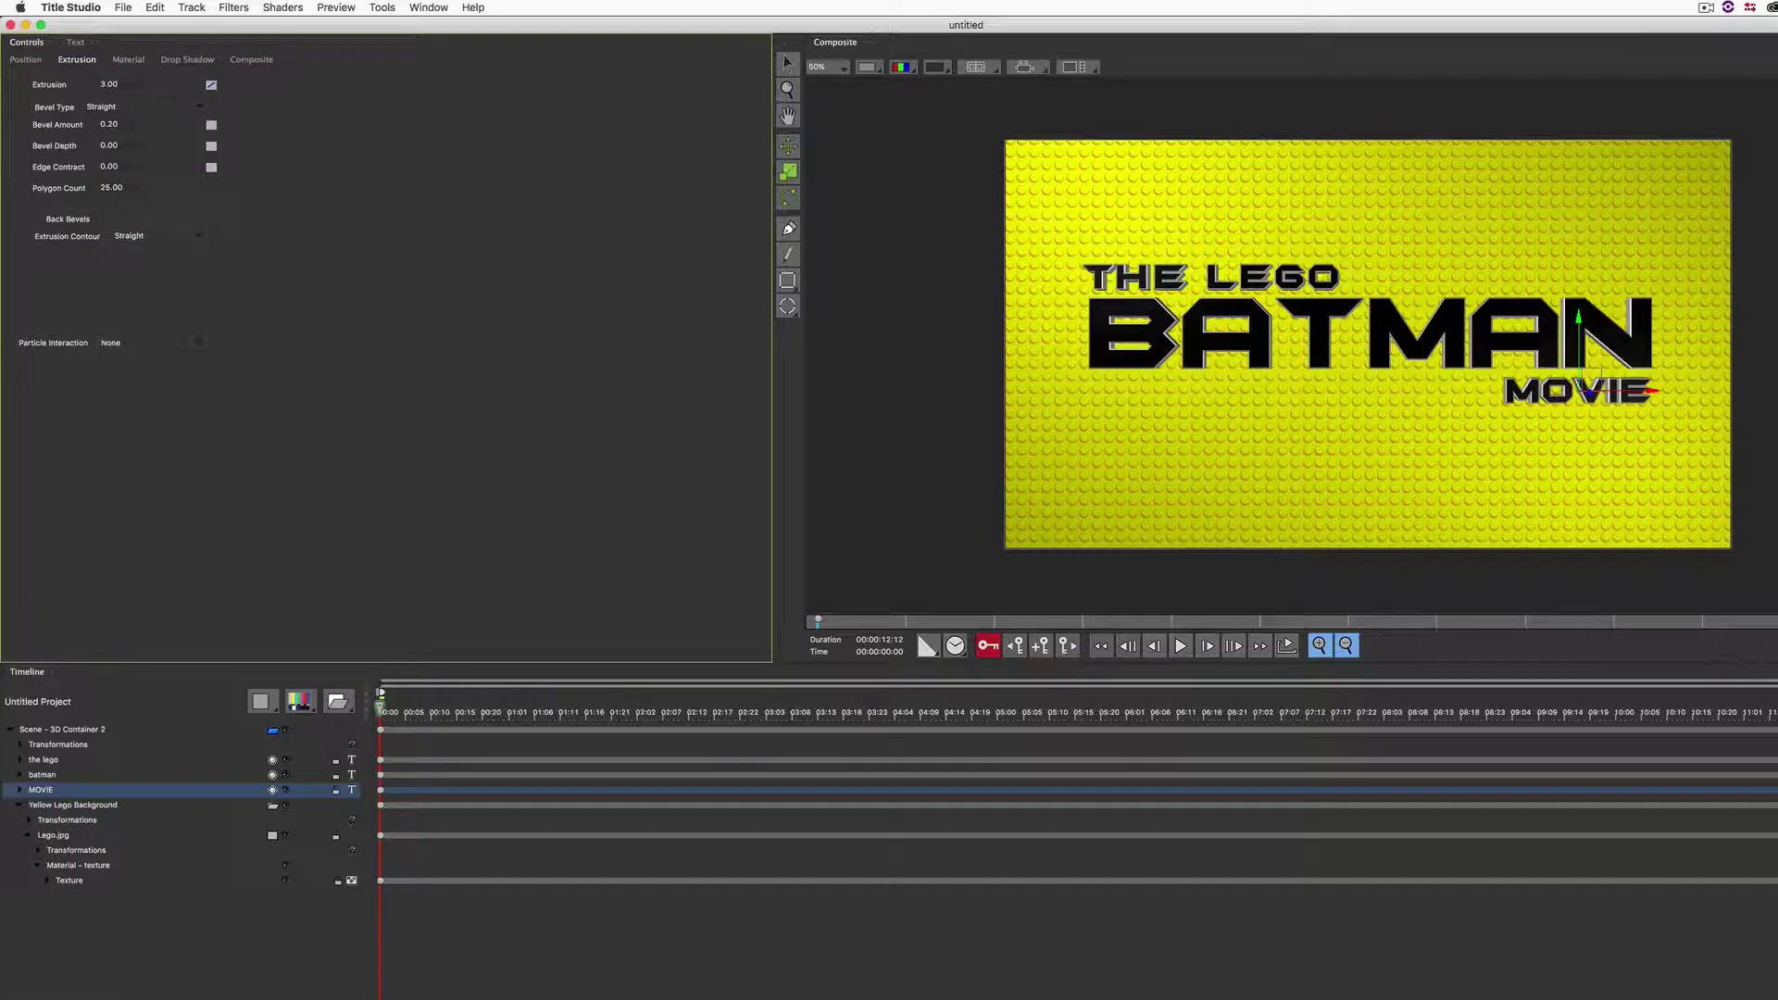
Step: Select Scene - 3D Container 2 to show its point light, then start saving the project
click(82, 731)
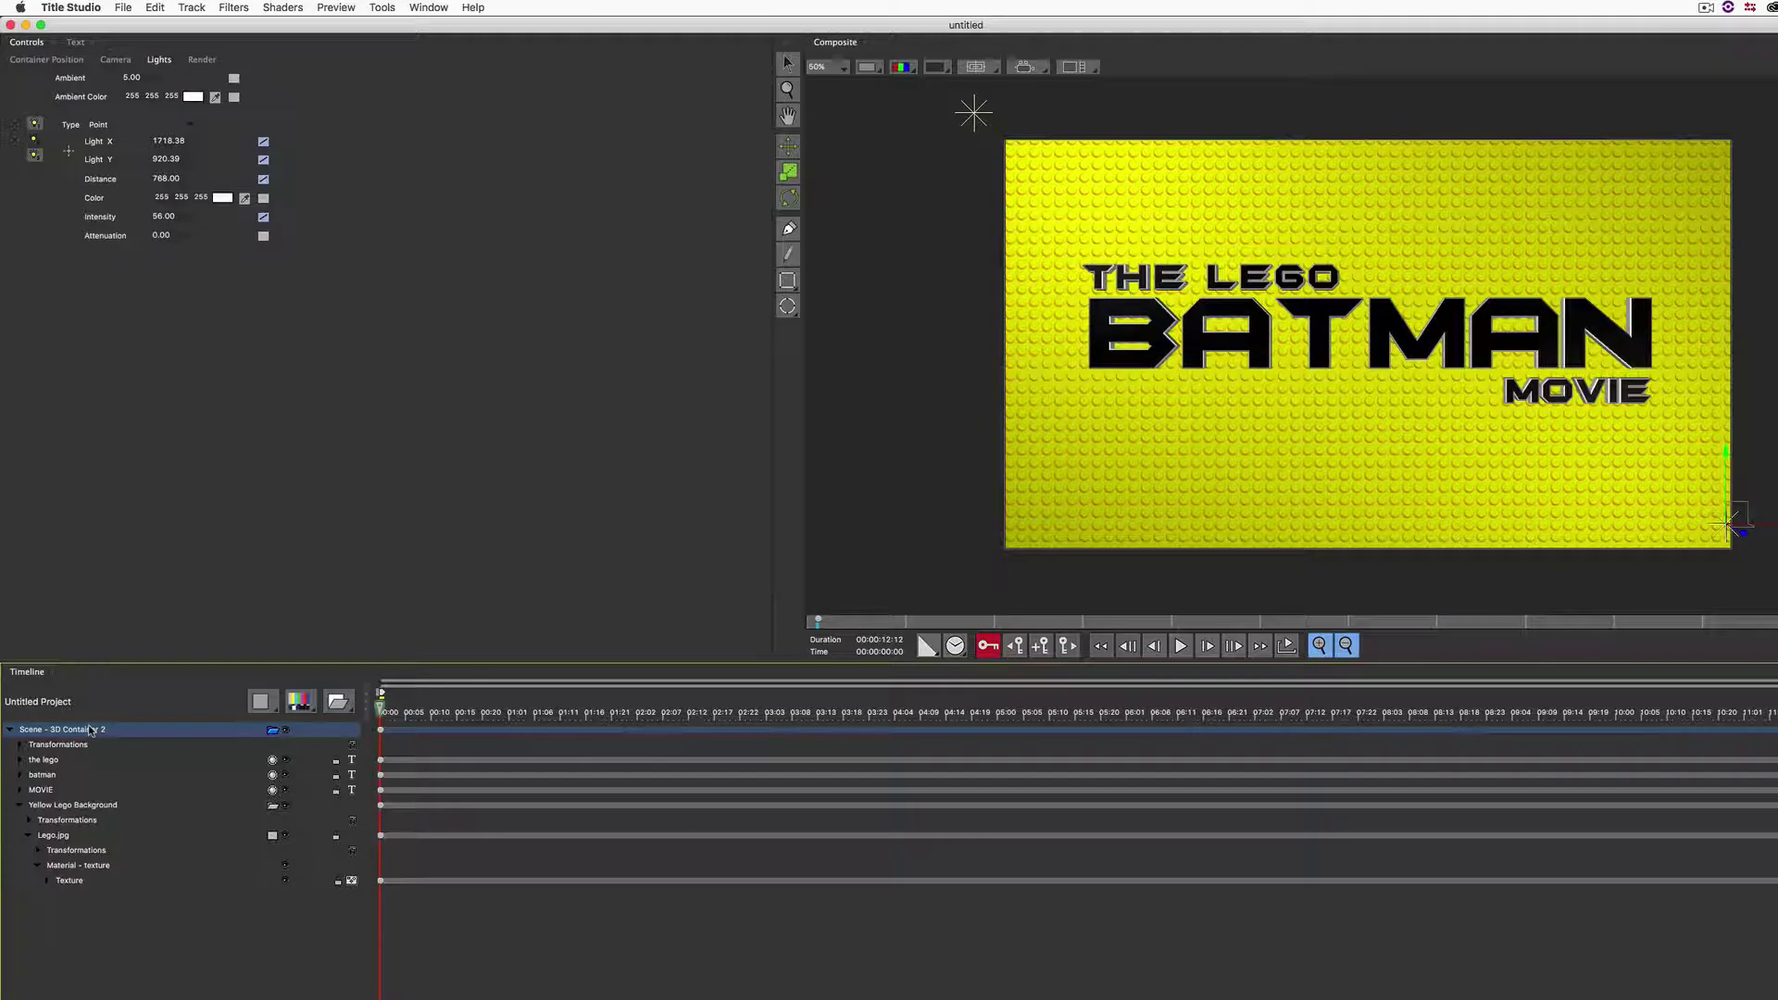
key(super+s)
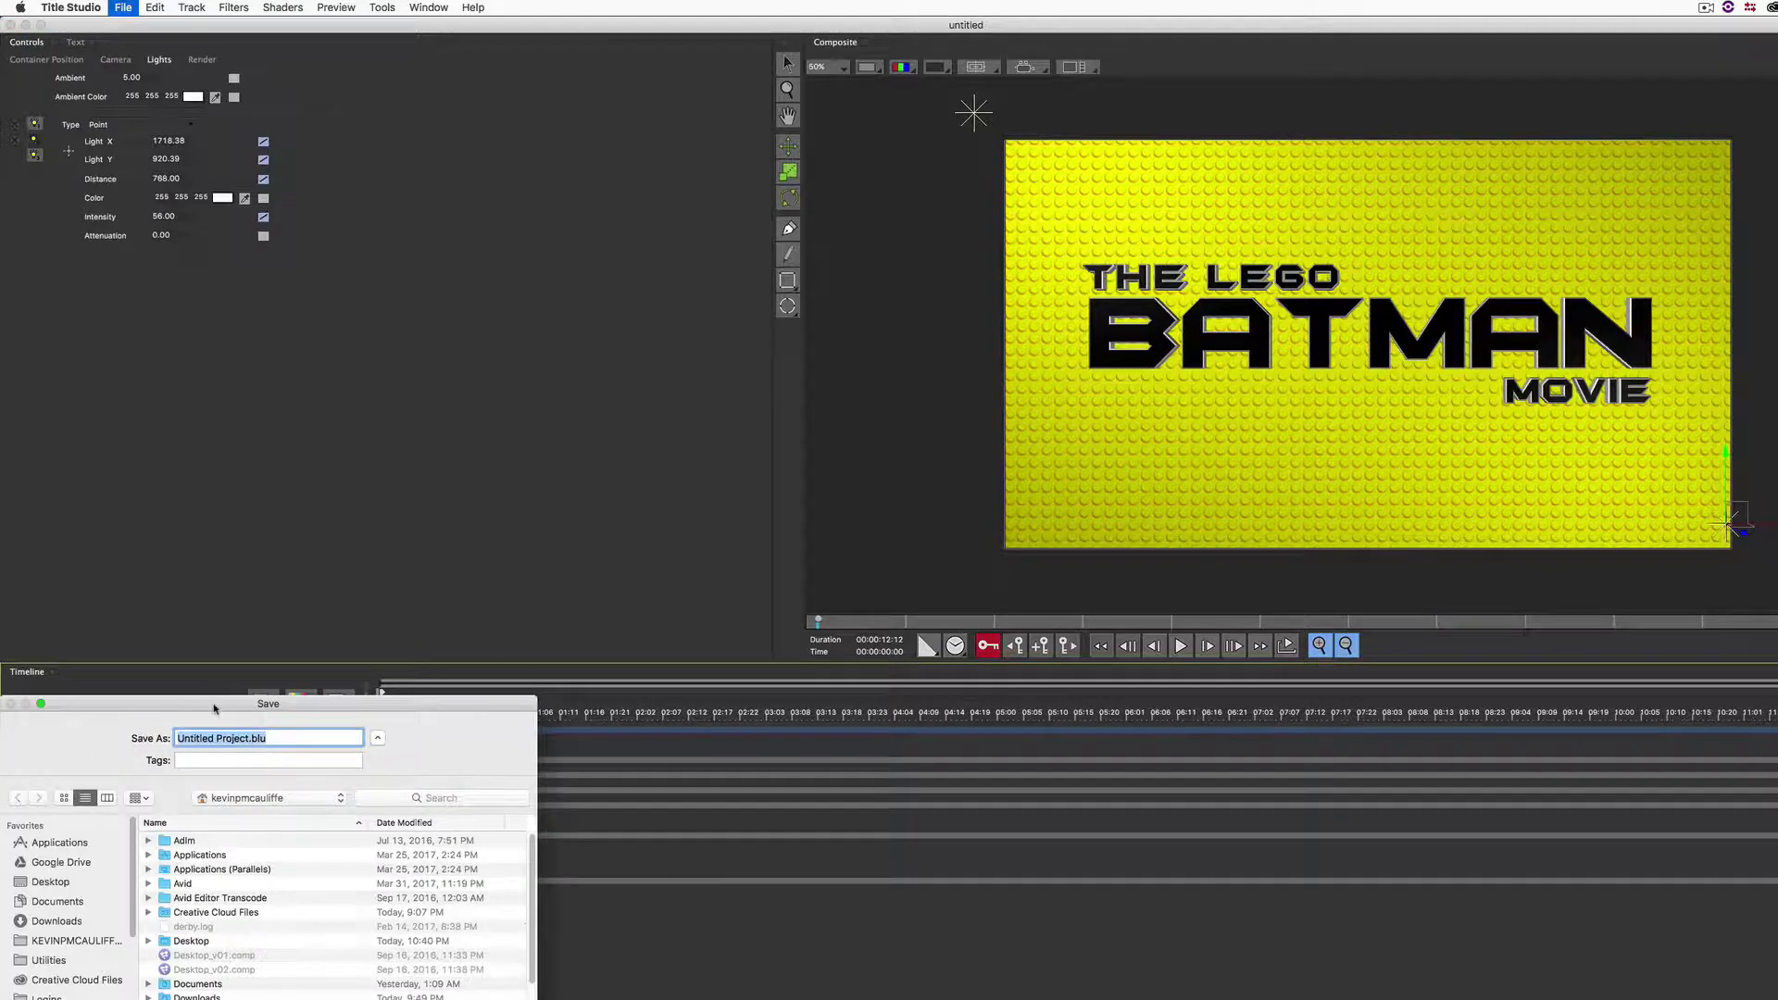
Step: Save the project on the Desktop as Lego Batman REVISED.blu
drag(214, 710, 475, 538)
click(313, 711)
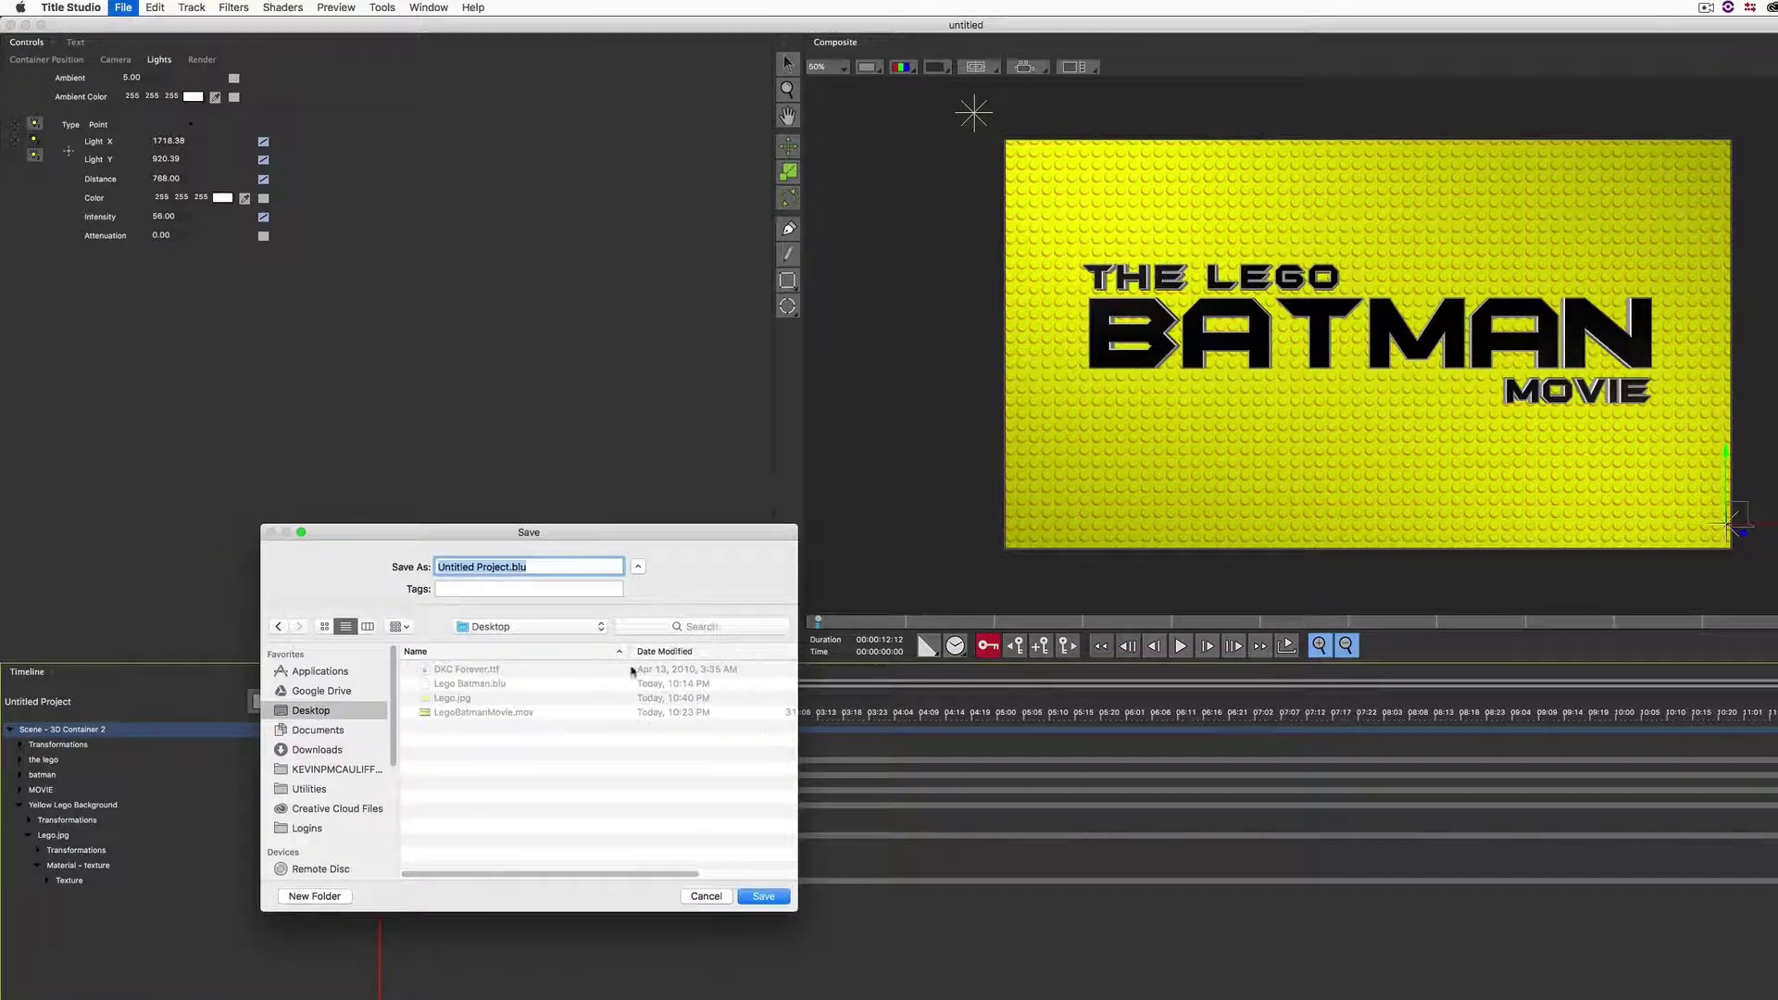
click(475, 686)
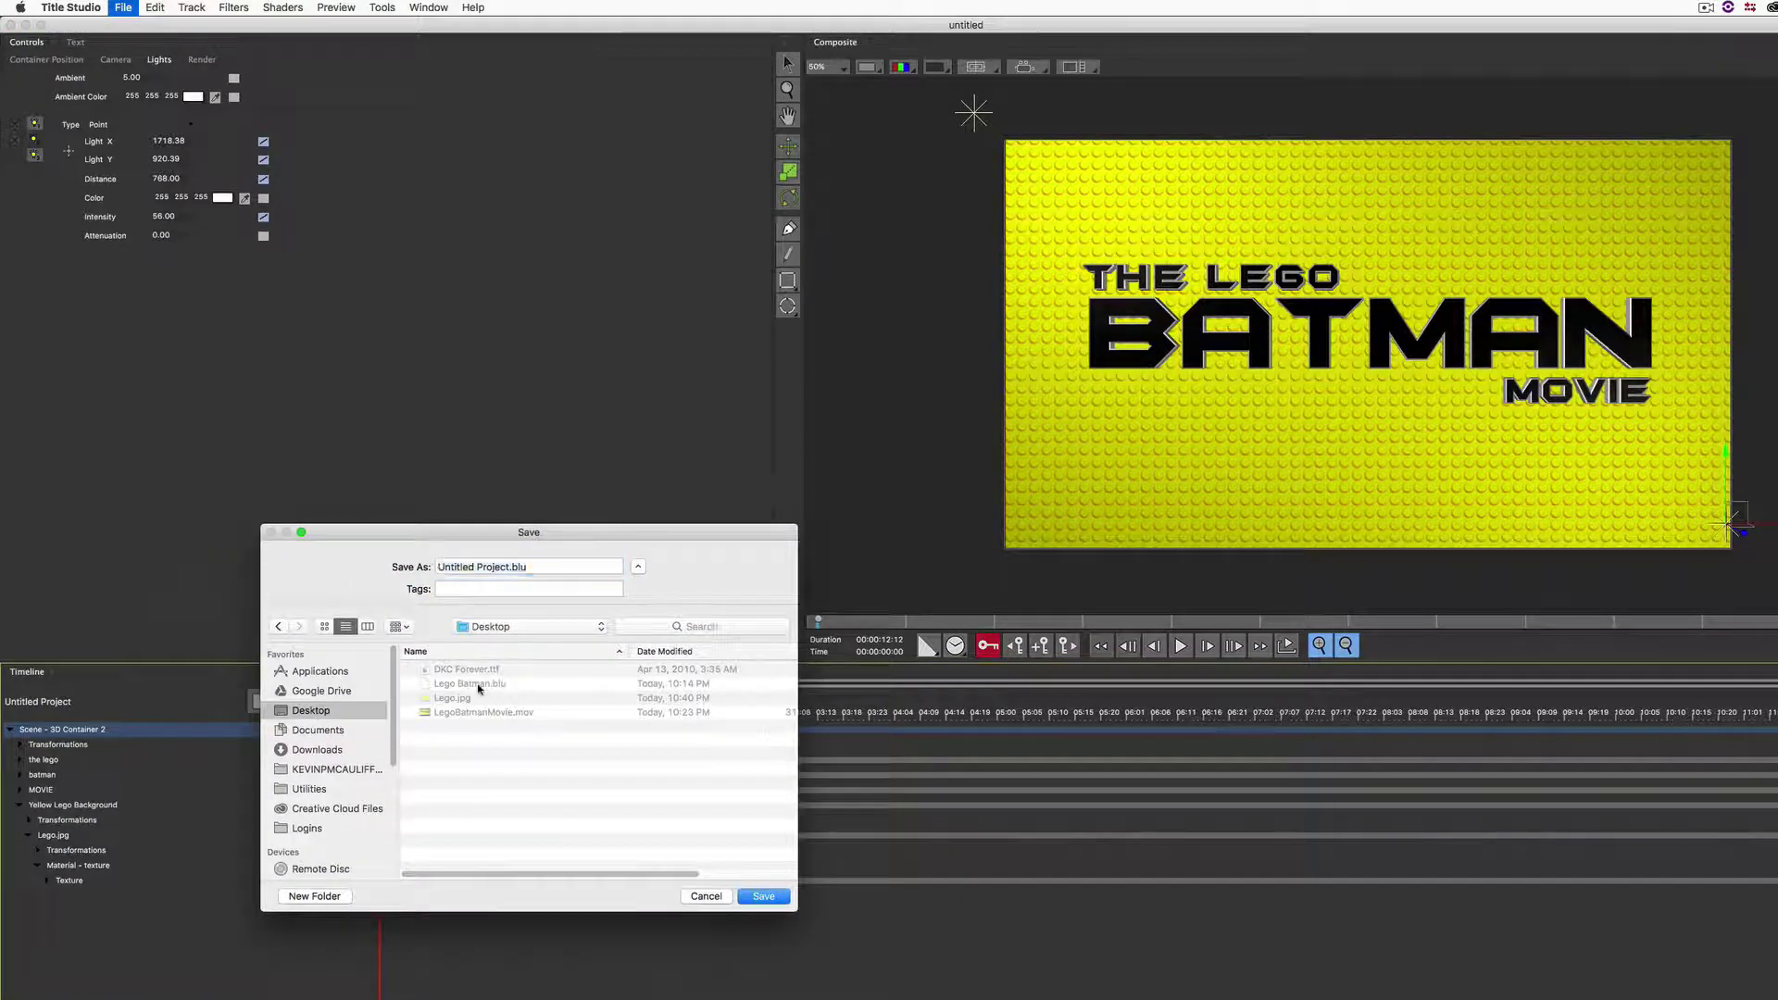
click(496, 569)
text(REV)
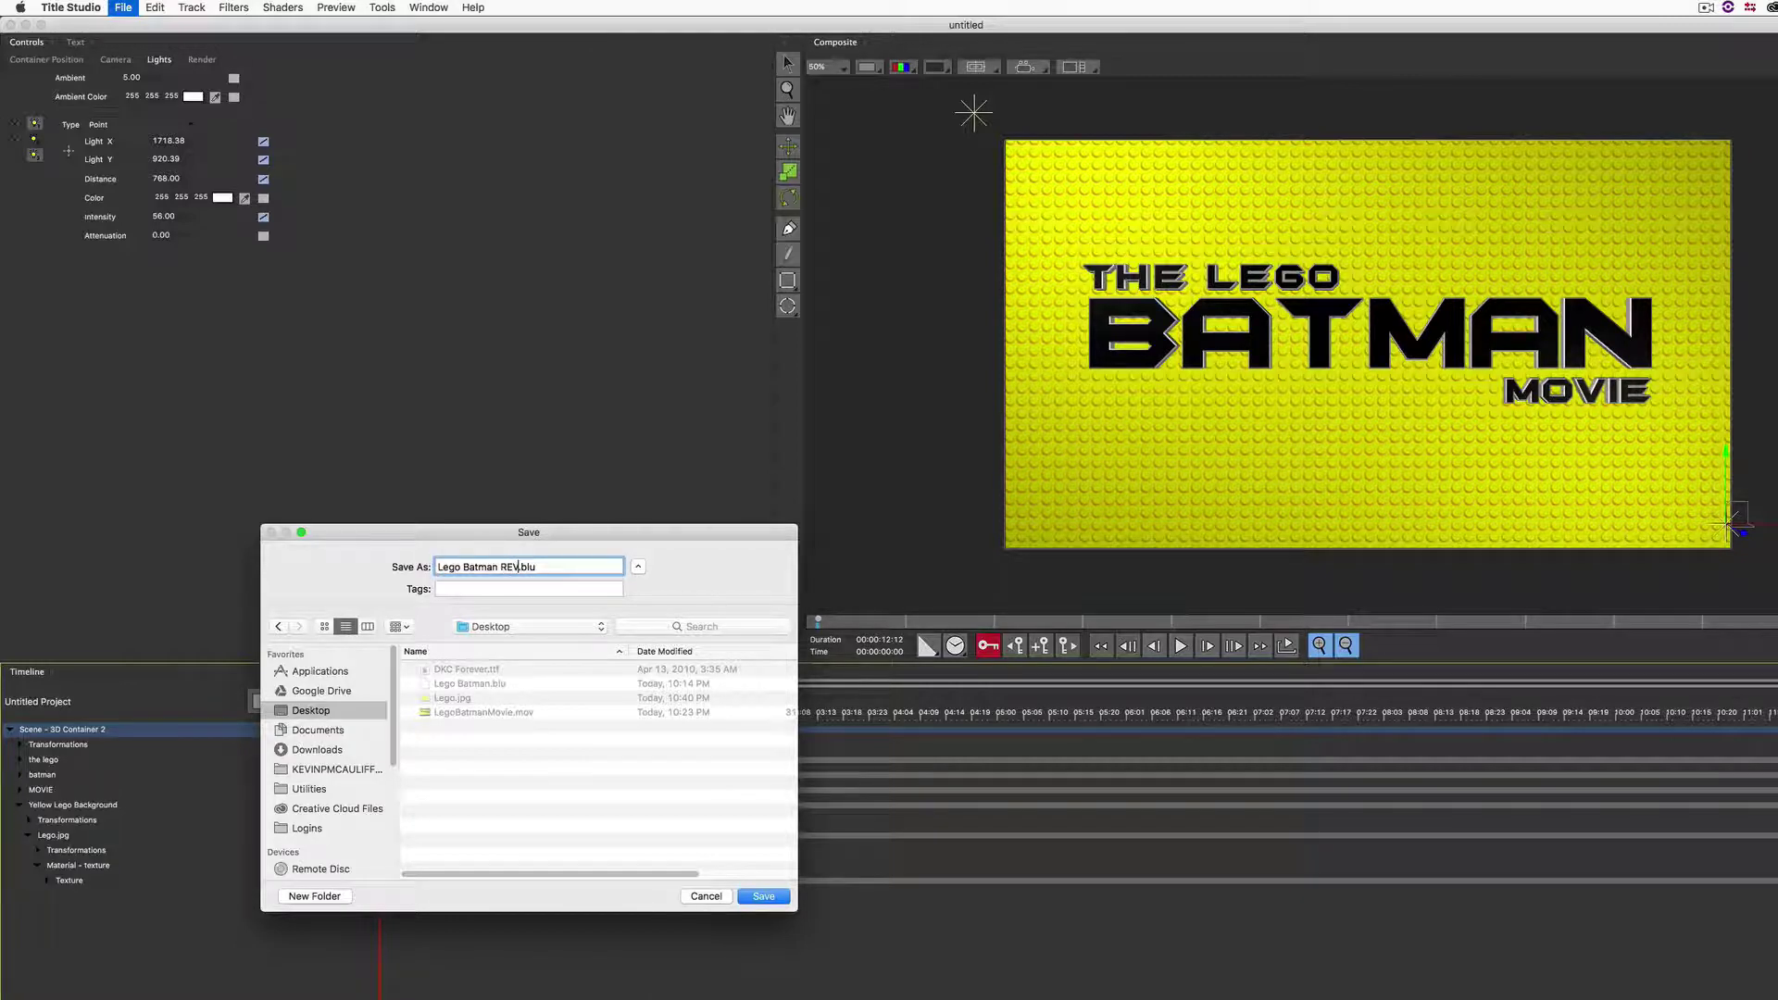
text(ISED)
key(Return)
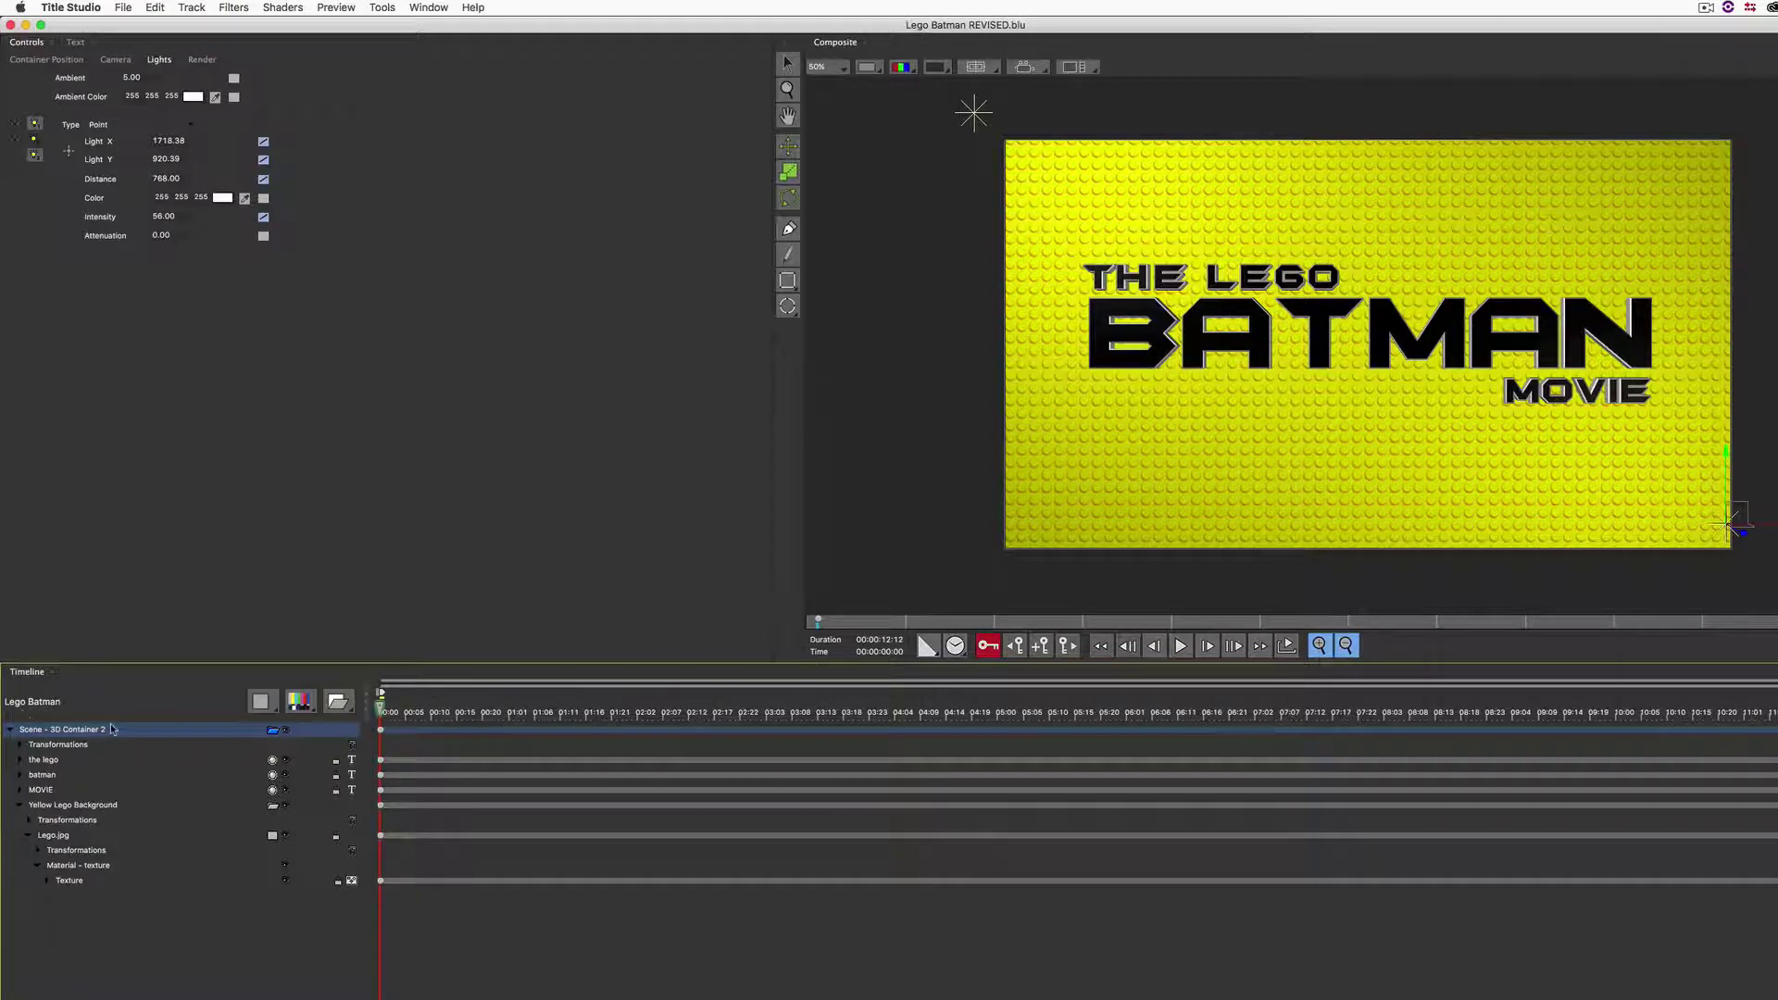
click(790, 200)
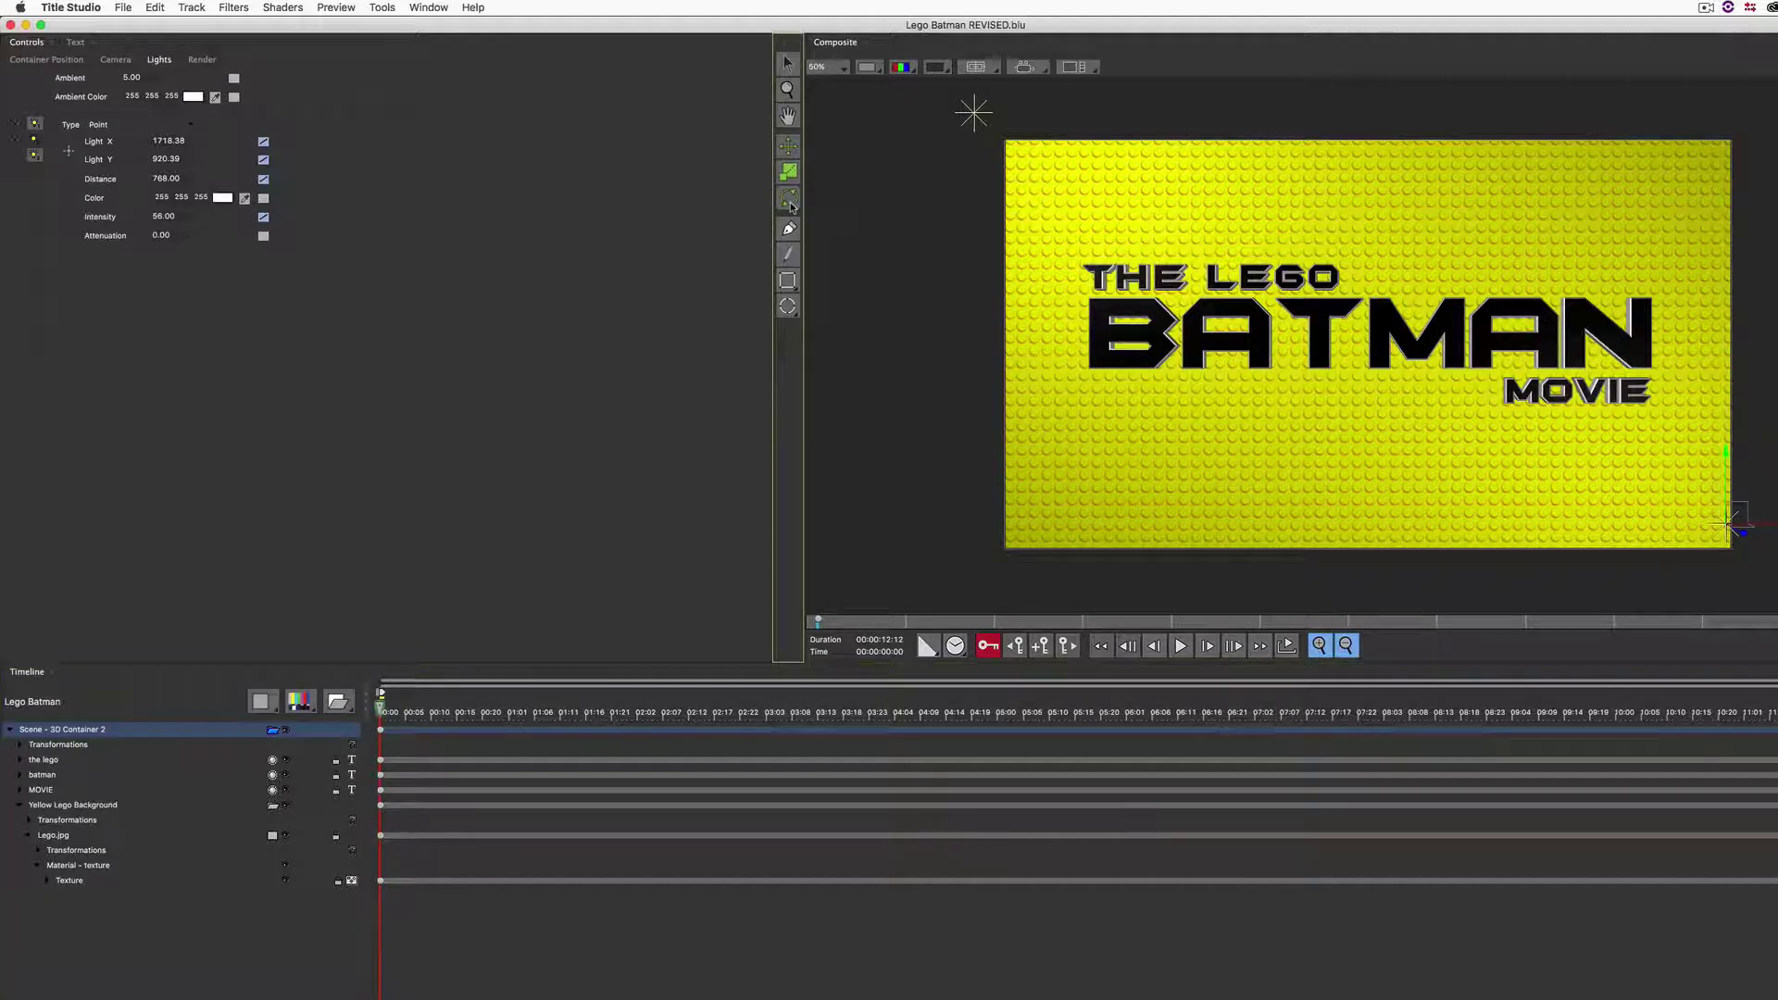
Step: Set the scene container's Master Scale to 106 and tilt it with the 3D transform handle
click(147, 732)
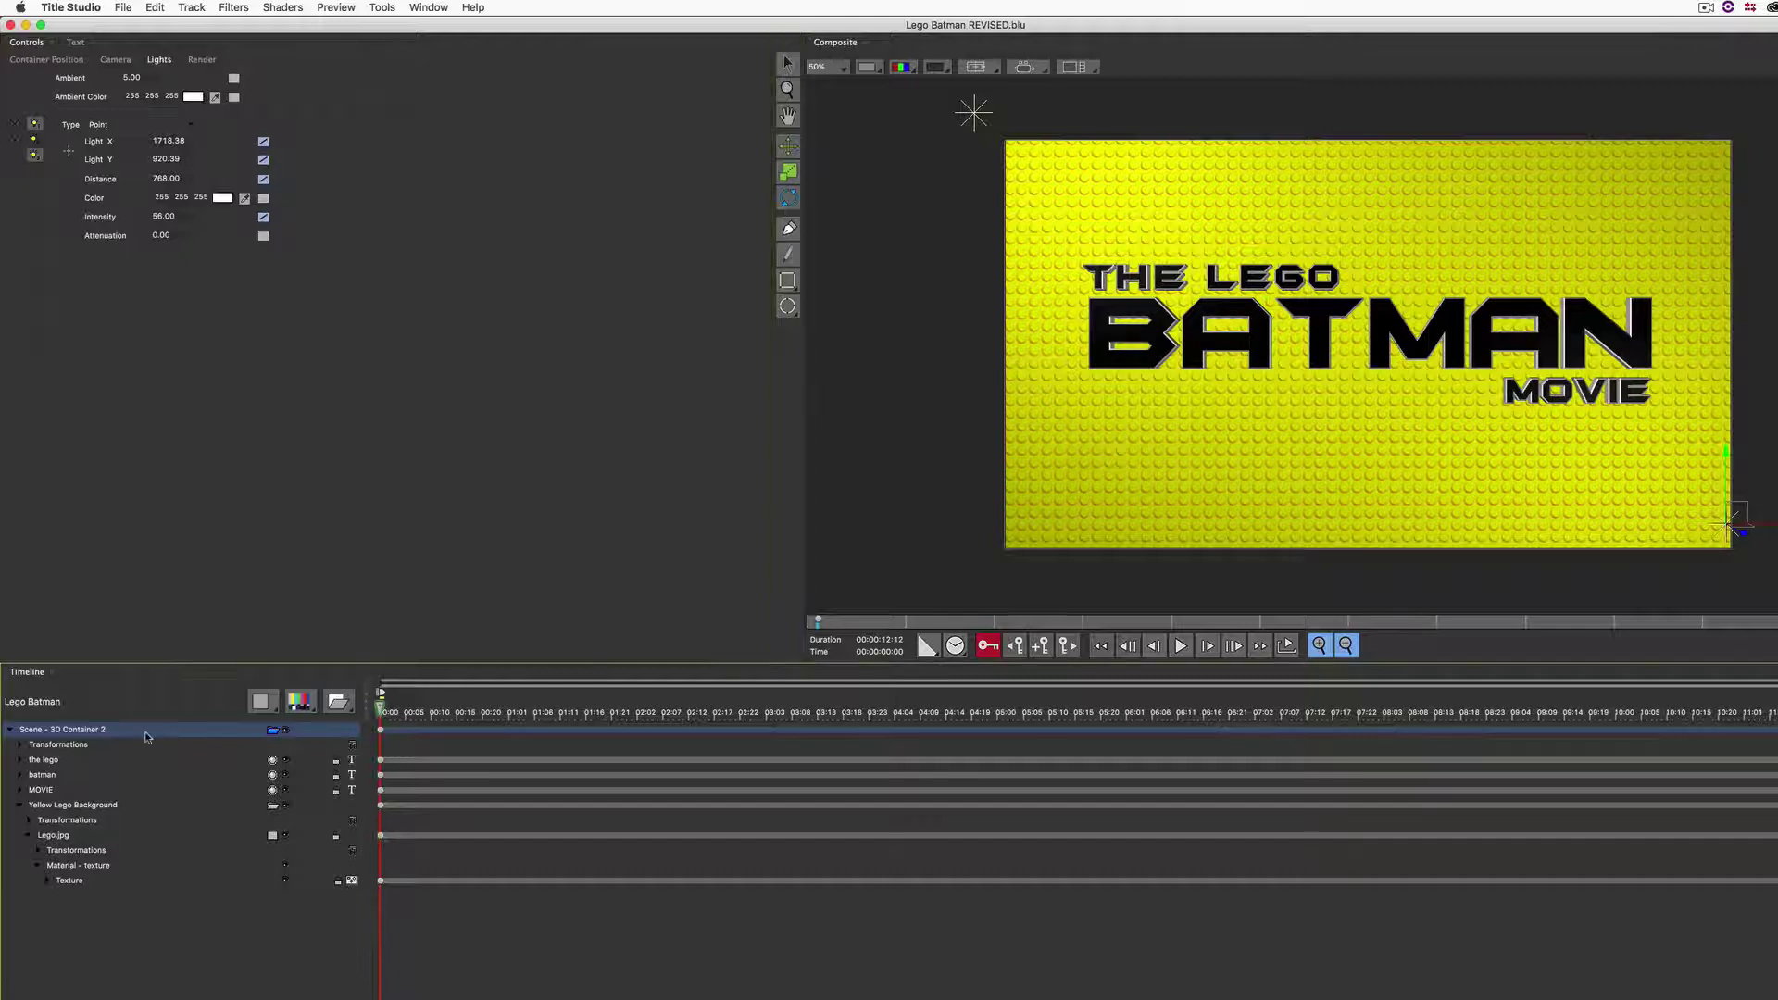
click(46, 59)
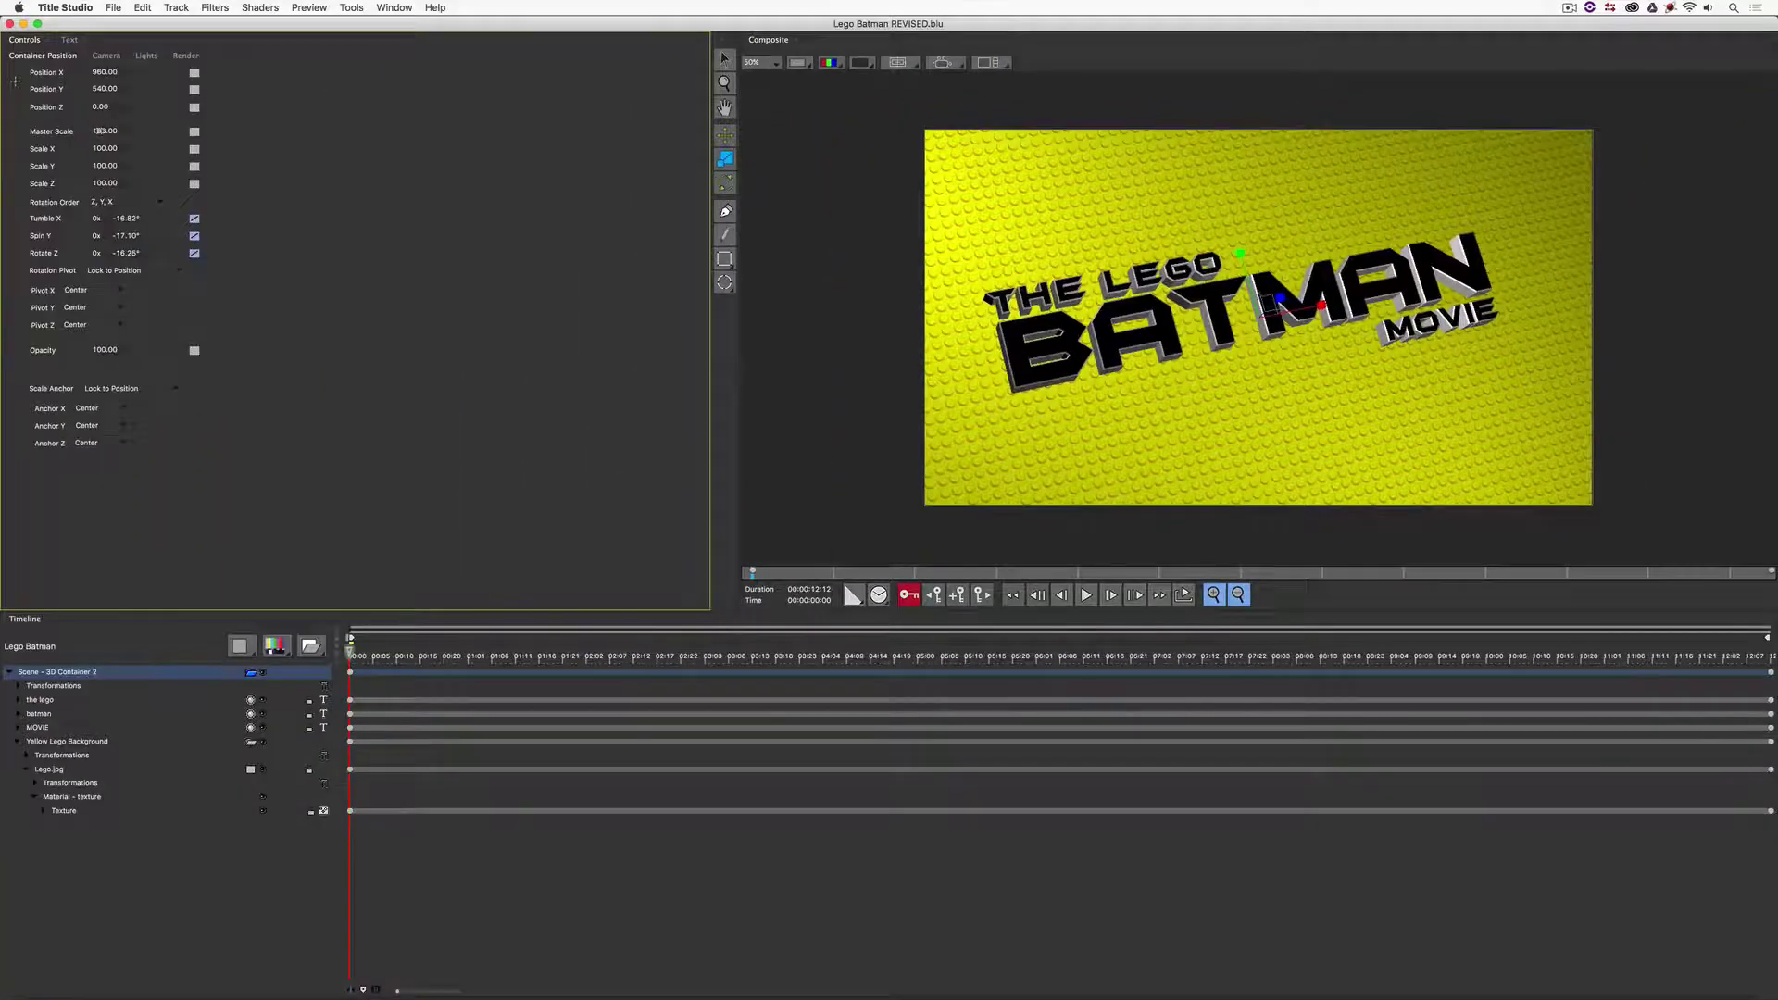
drag(99, 130, 97, 134)
click(1279, 299)
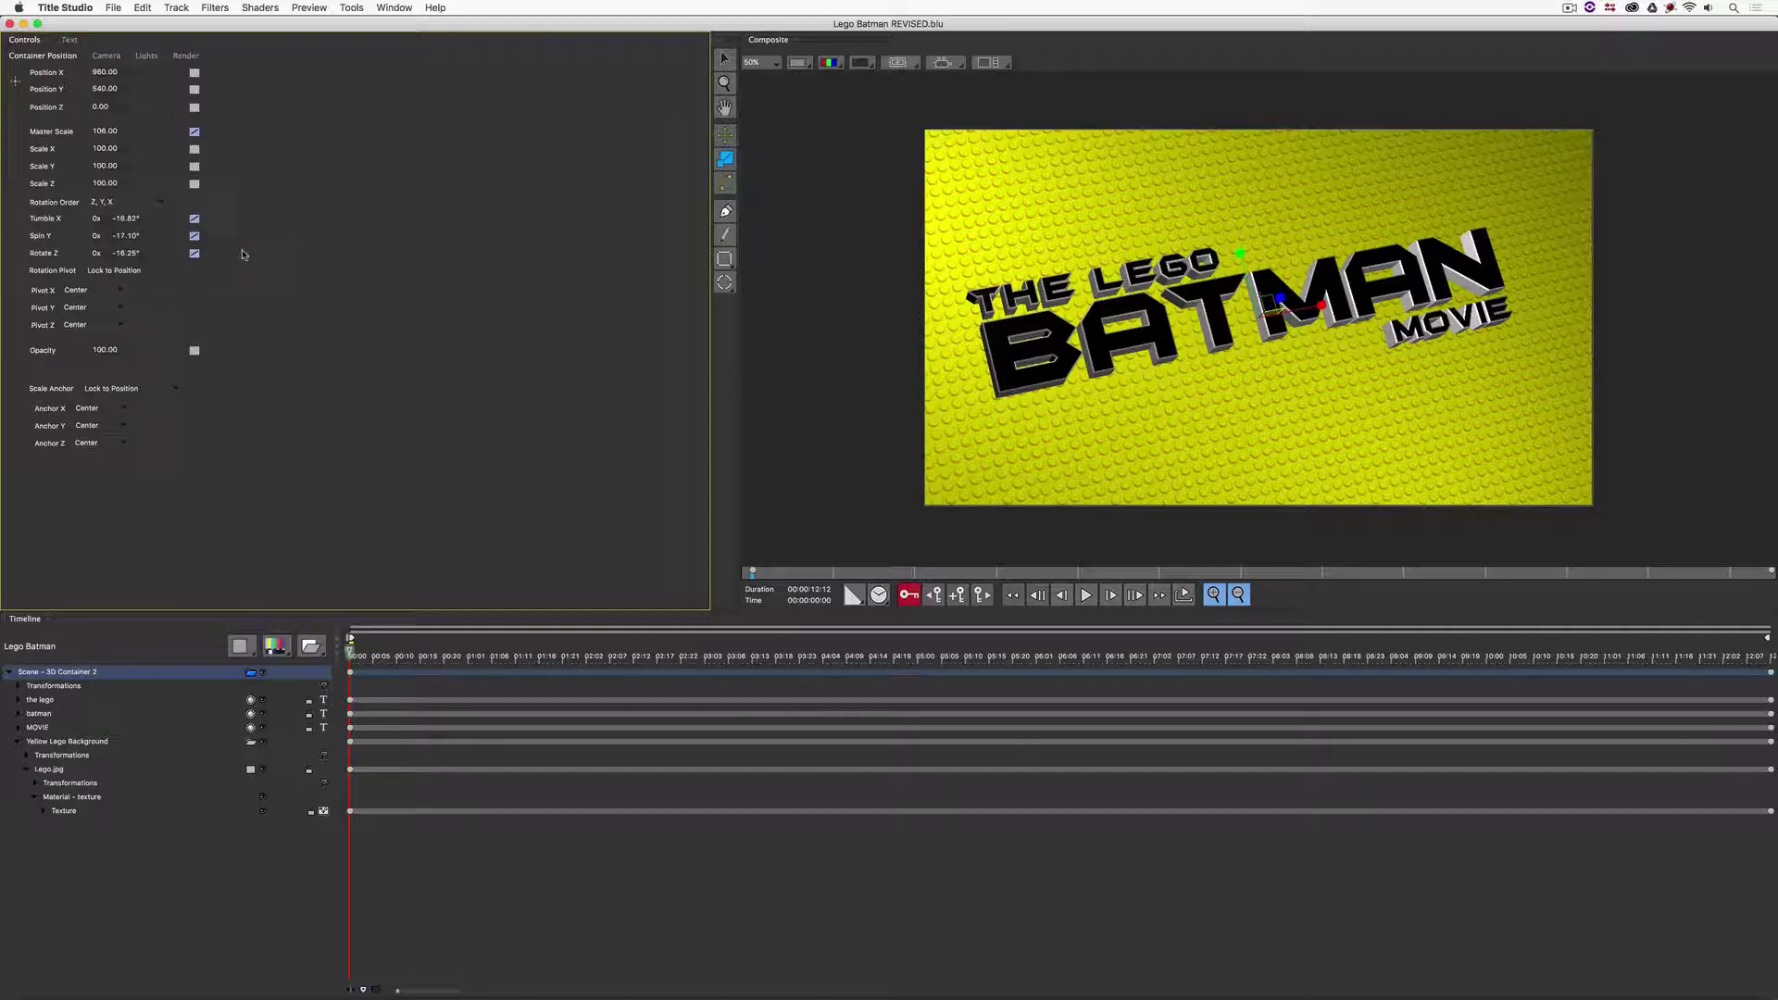
Step: Keep linear interpolation on the rotation keyframes and scrub the preview to the clip's end
click(195, 219)
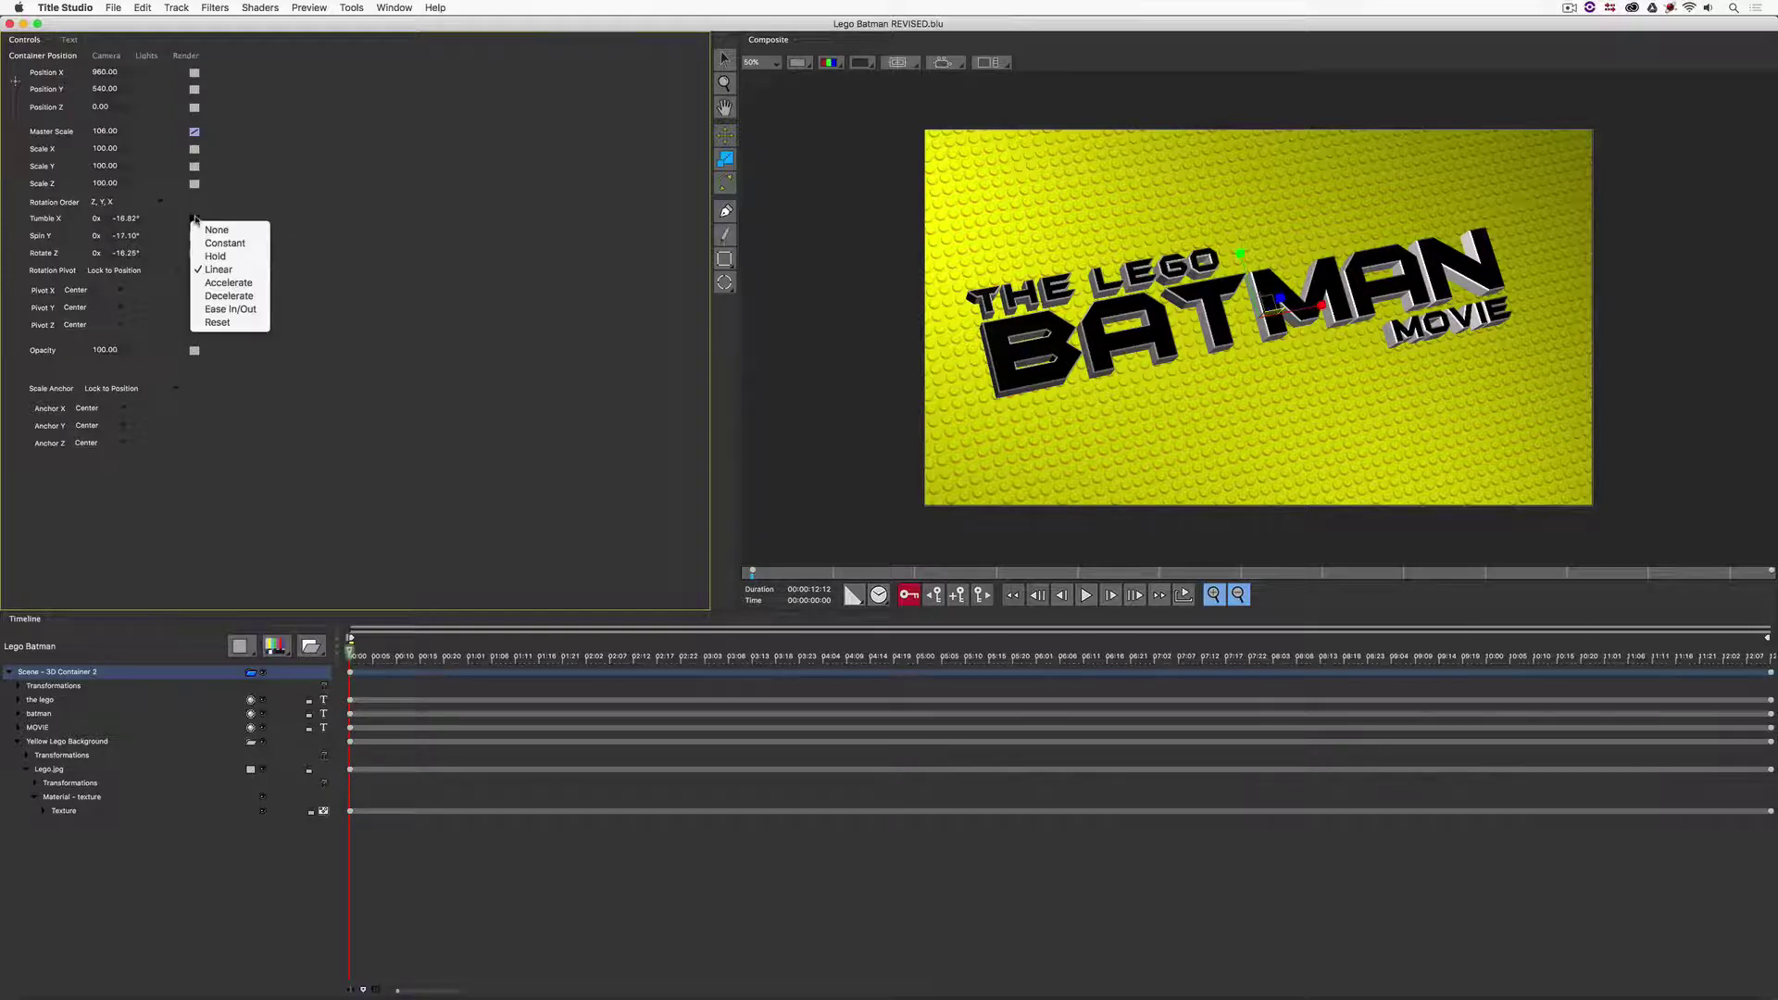
click(220, 273)
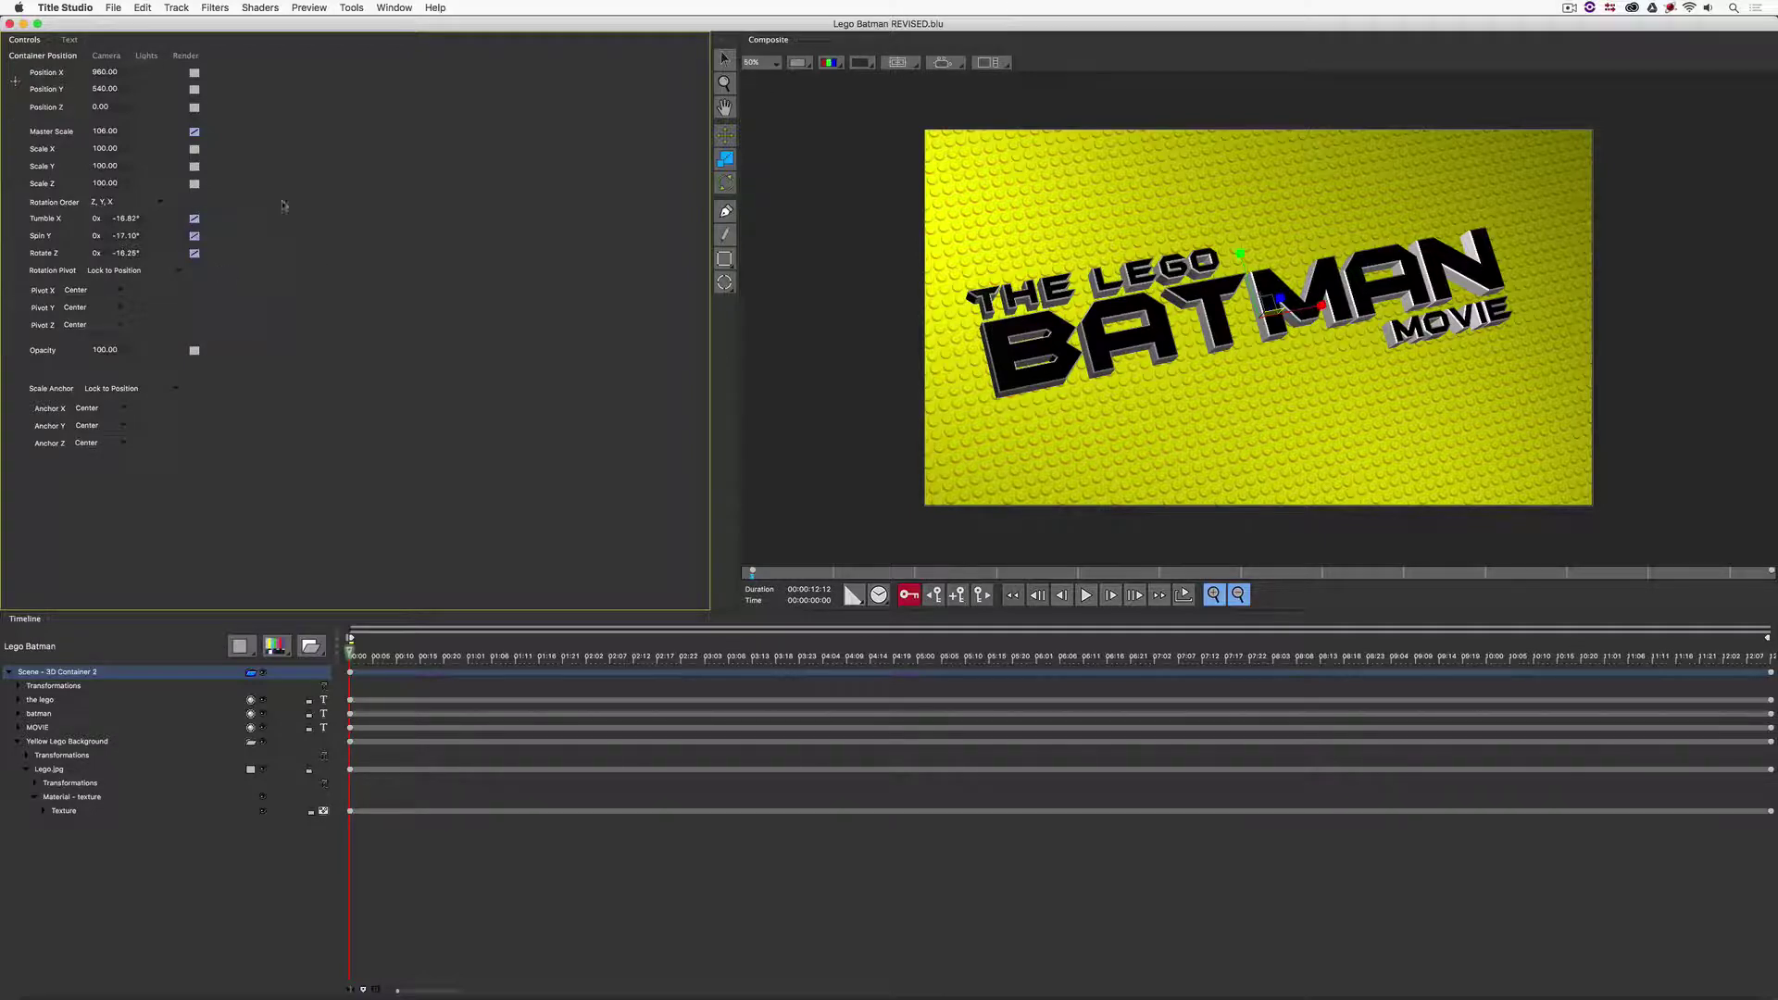
drag(643, 653, 1345, 607)
drag(1535, 608, 1765, 611)
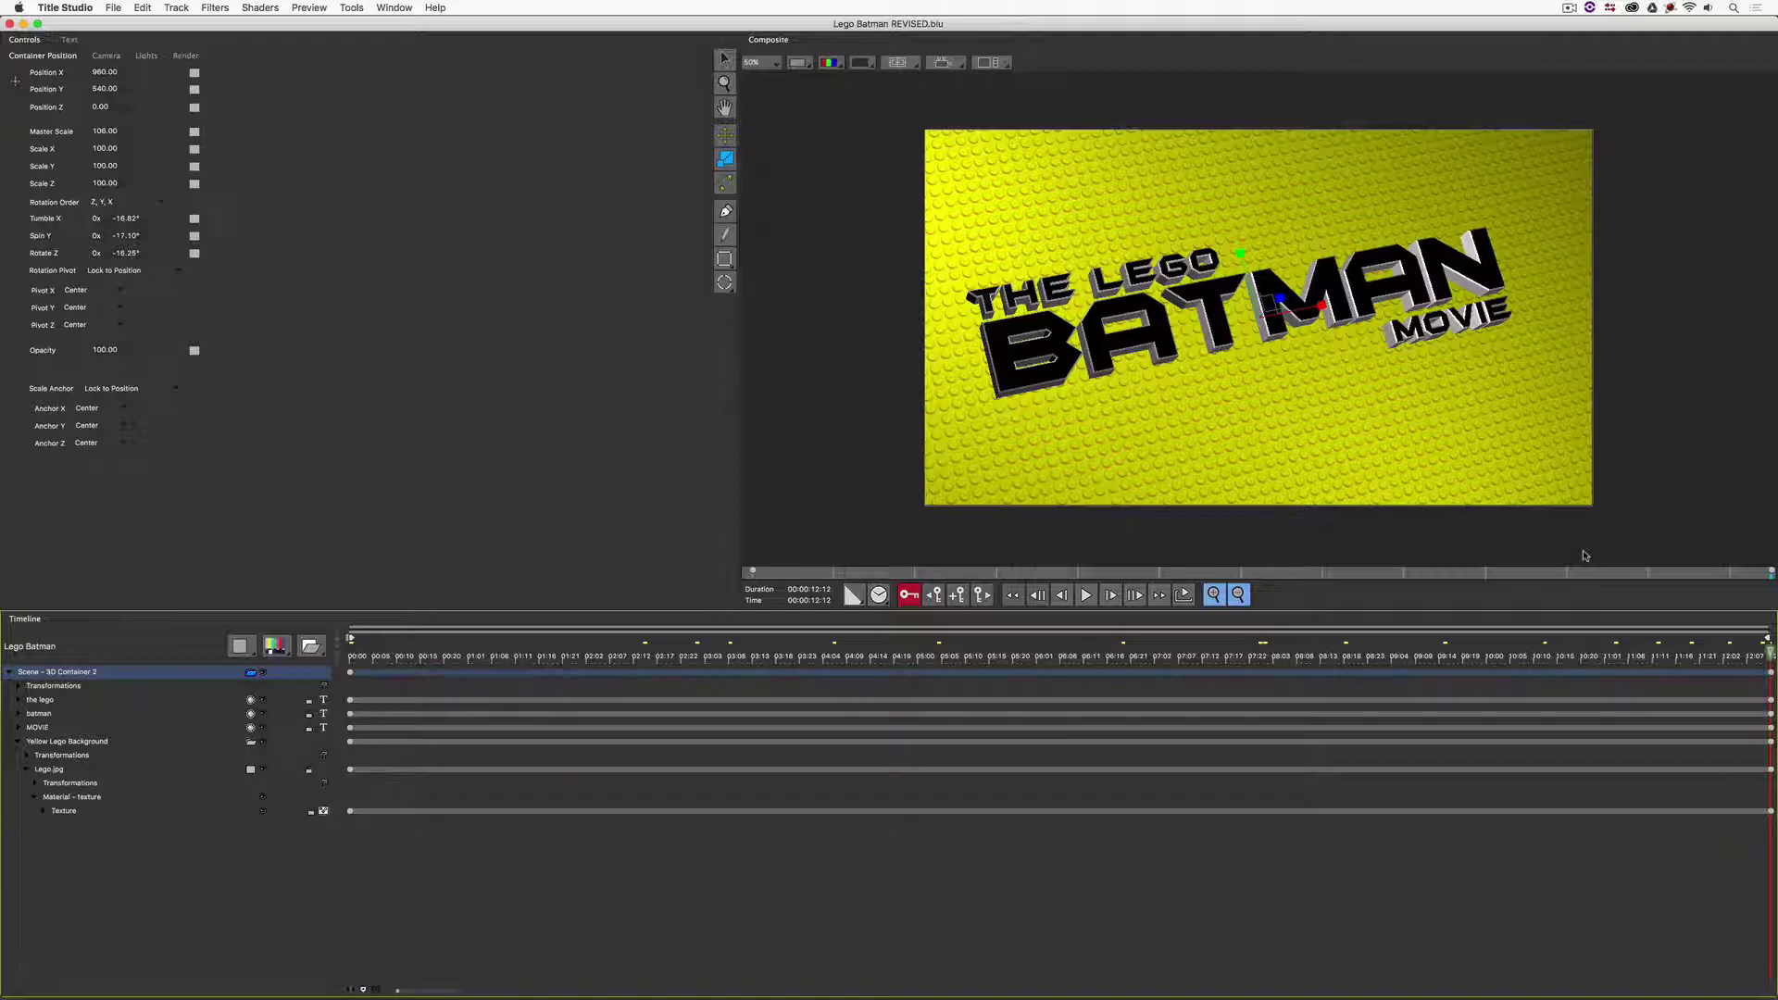
Step: Set keyframe interpolation types for Tumble X, Spin Y and Rotate Z
click(196, 223)
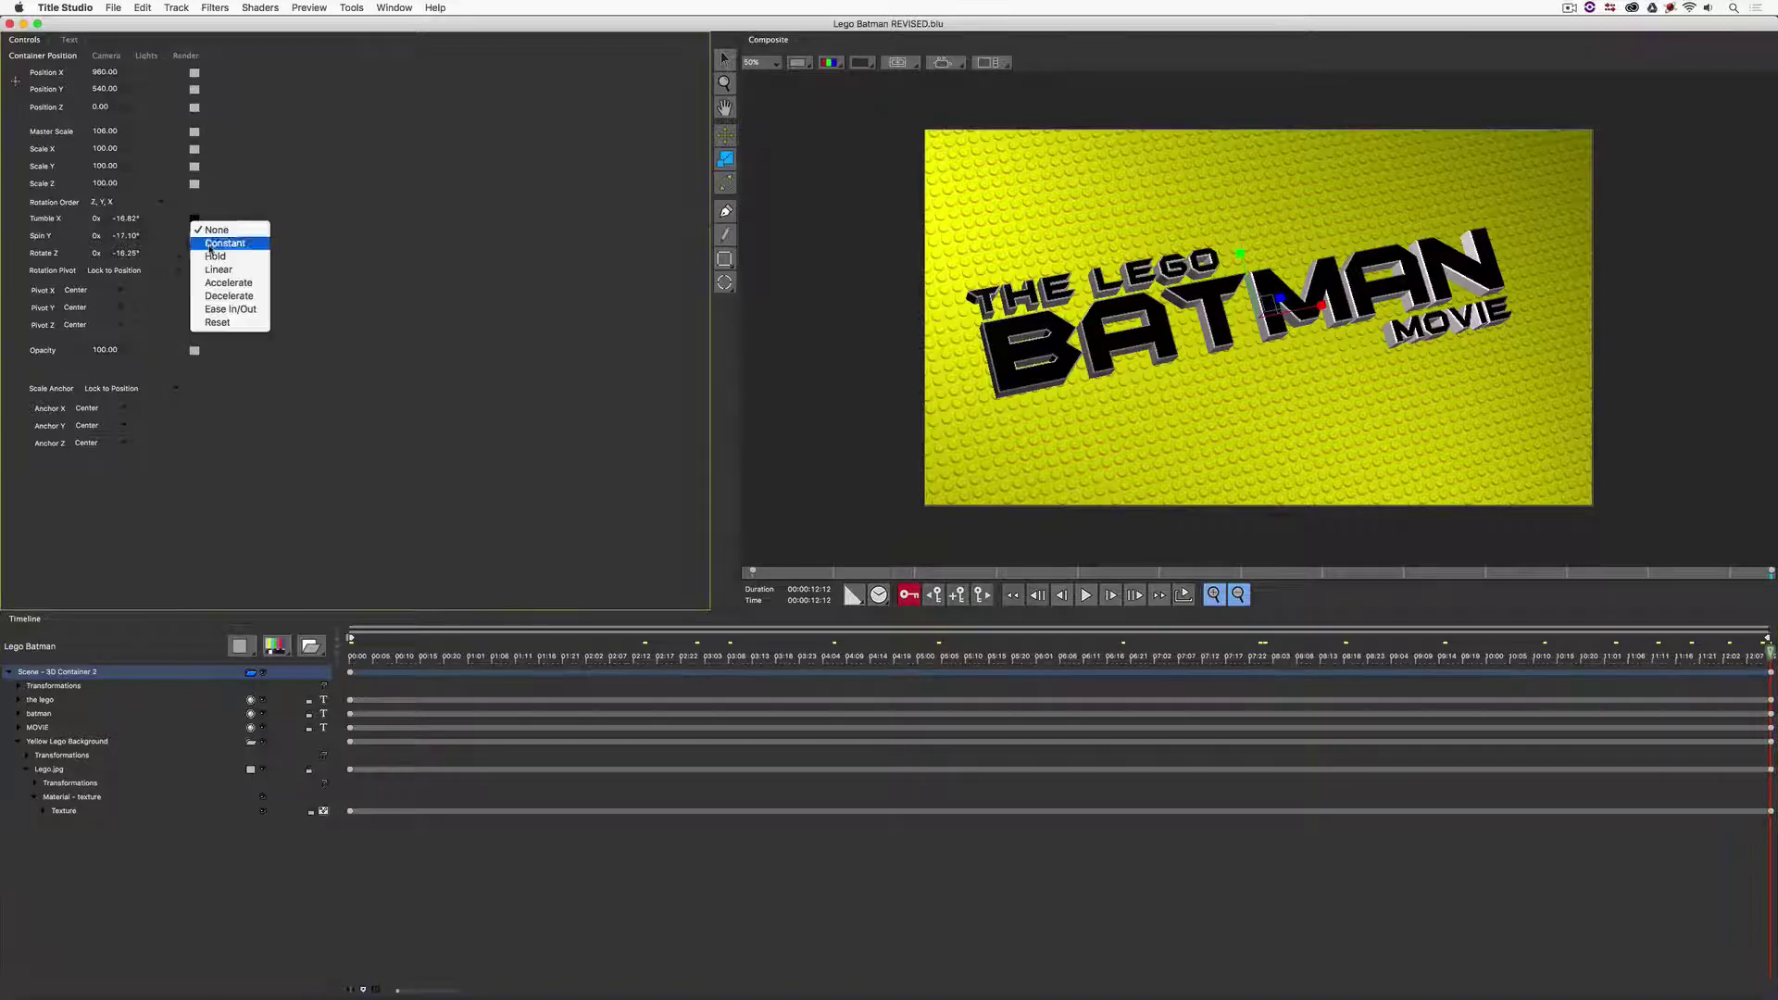
click(211, 269)
click(196, 239)
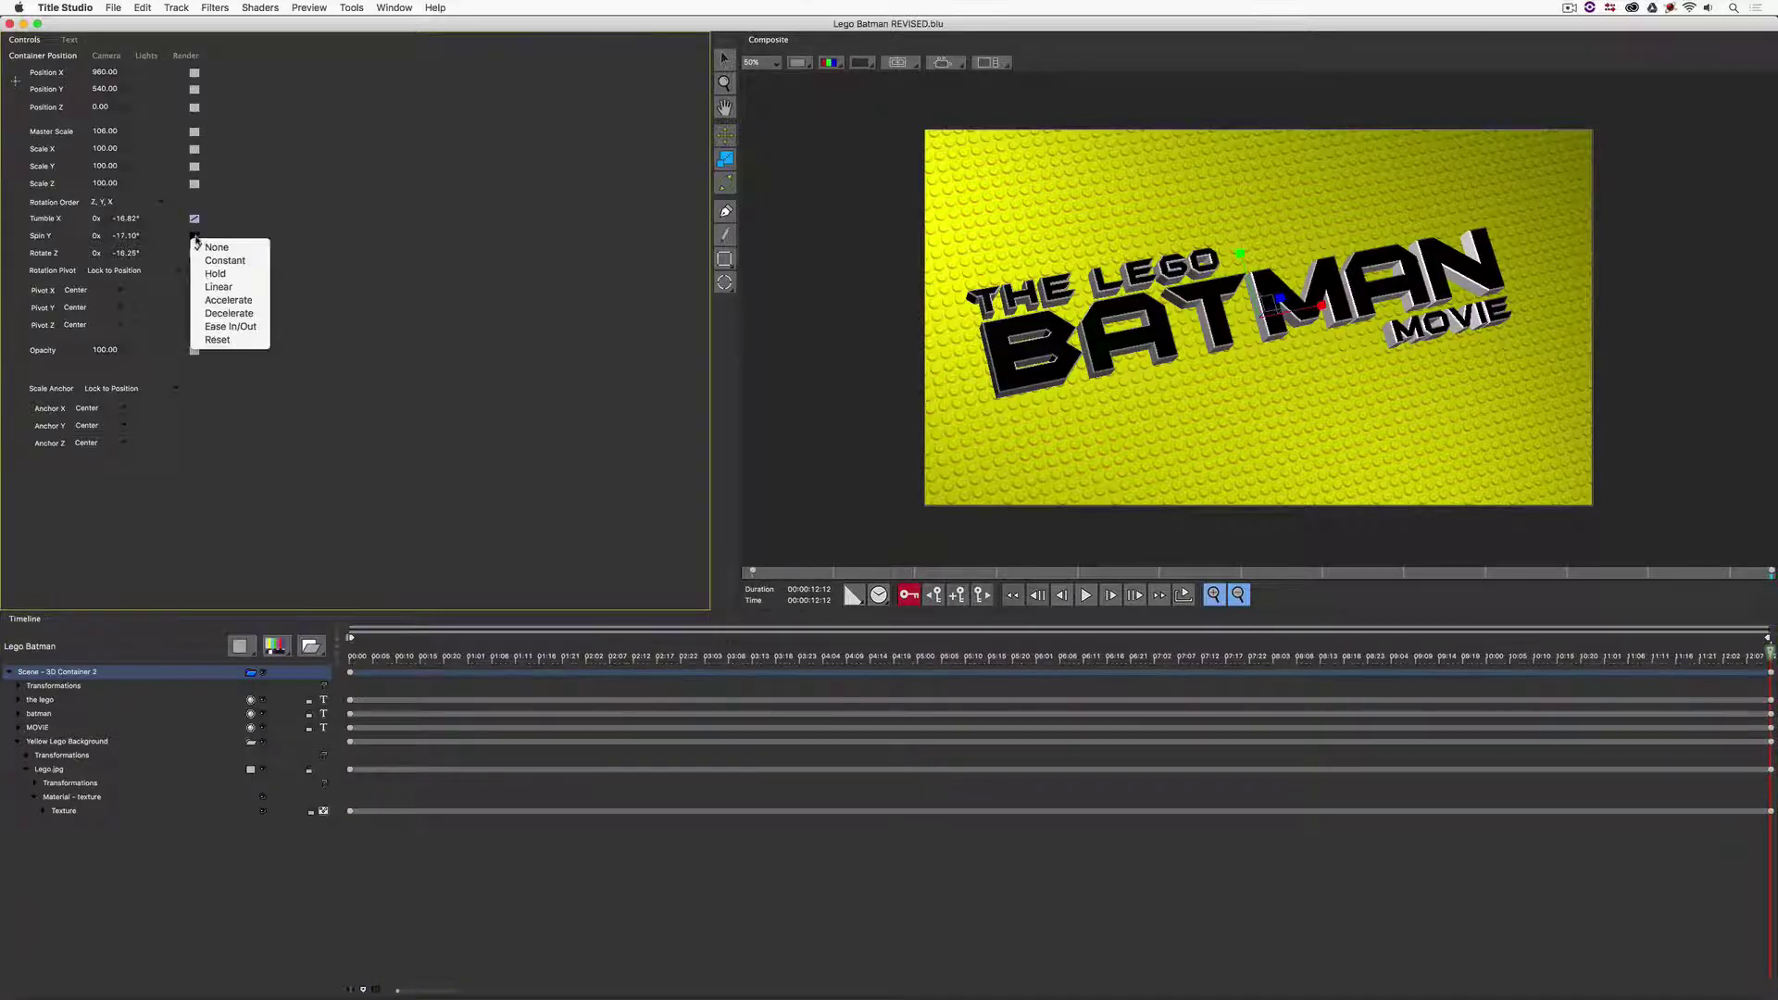
click(206, 296)
click(197, 255)
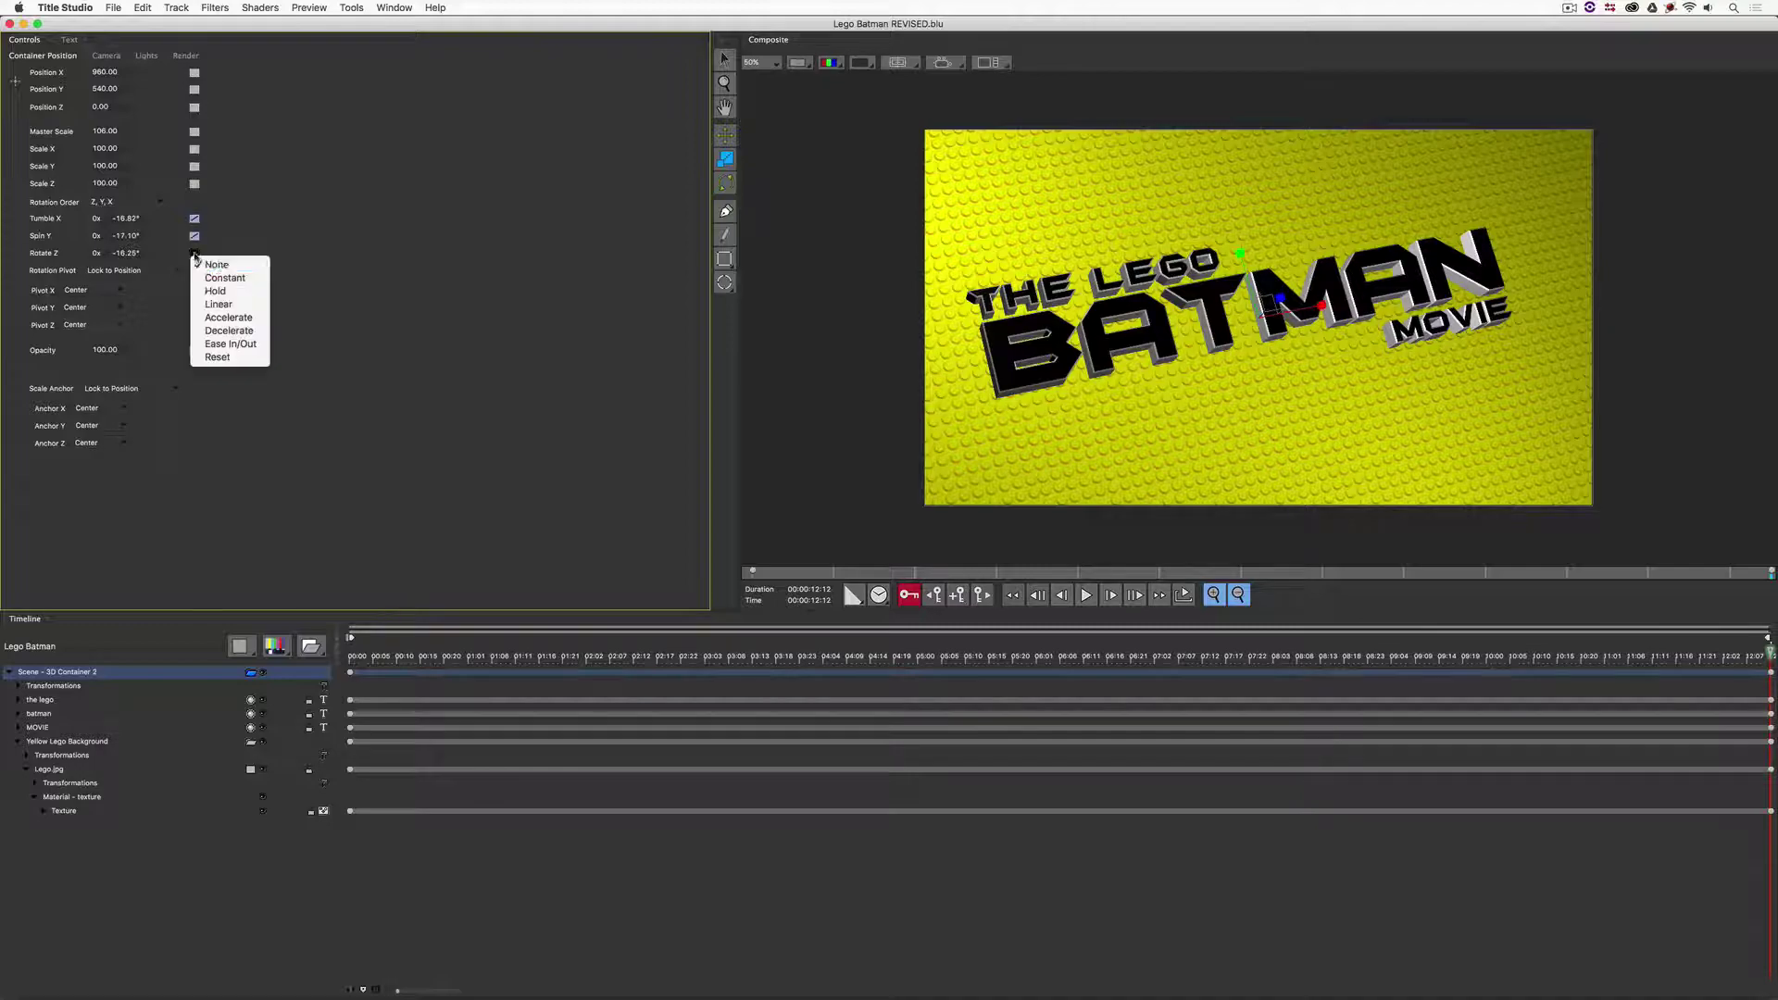
click(209, 313)
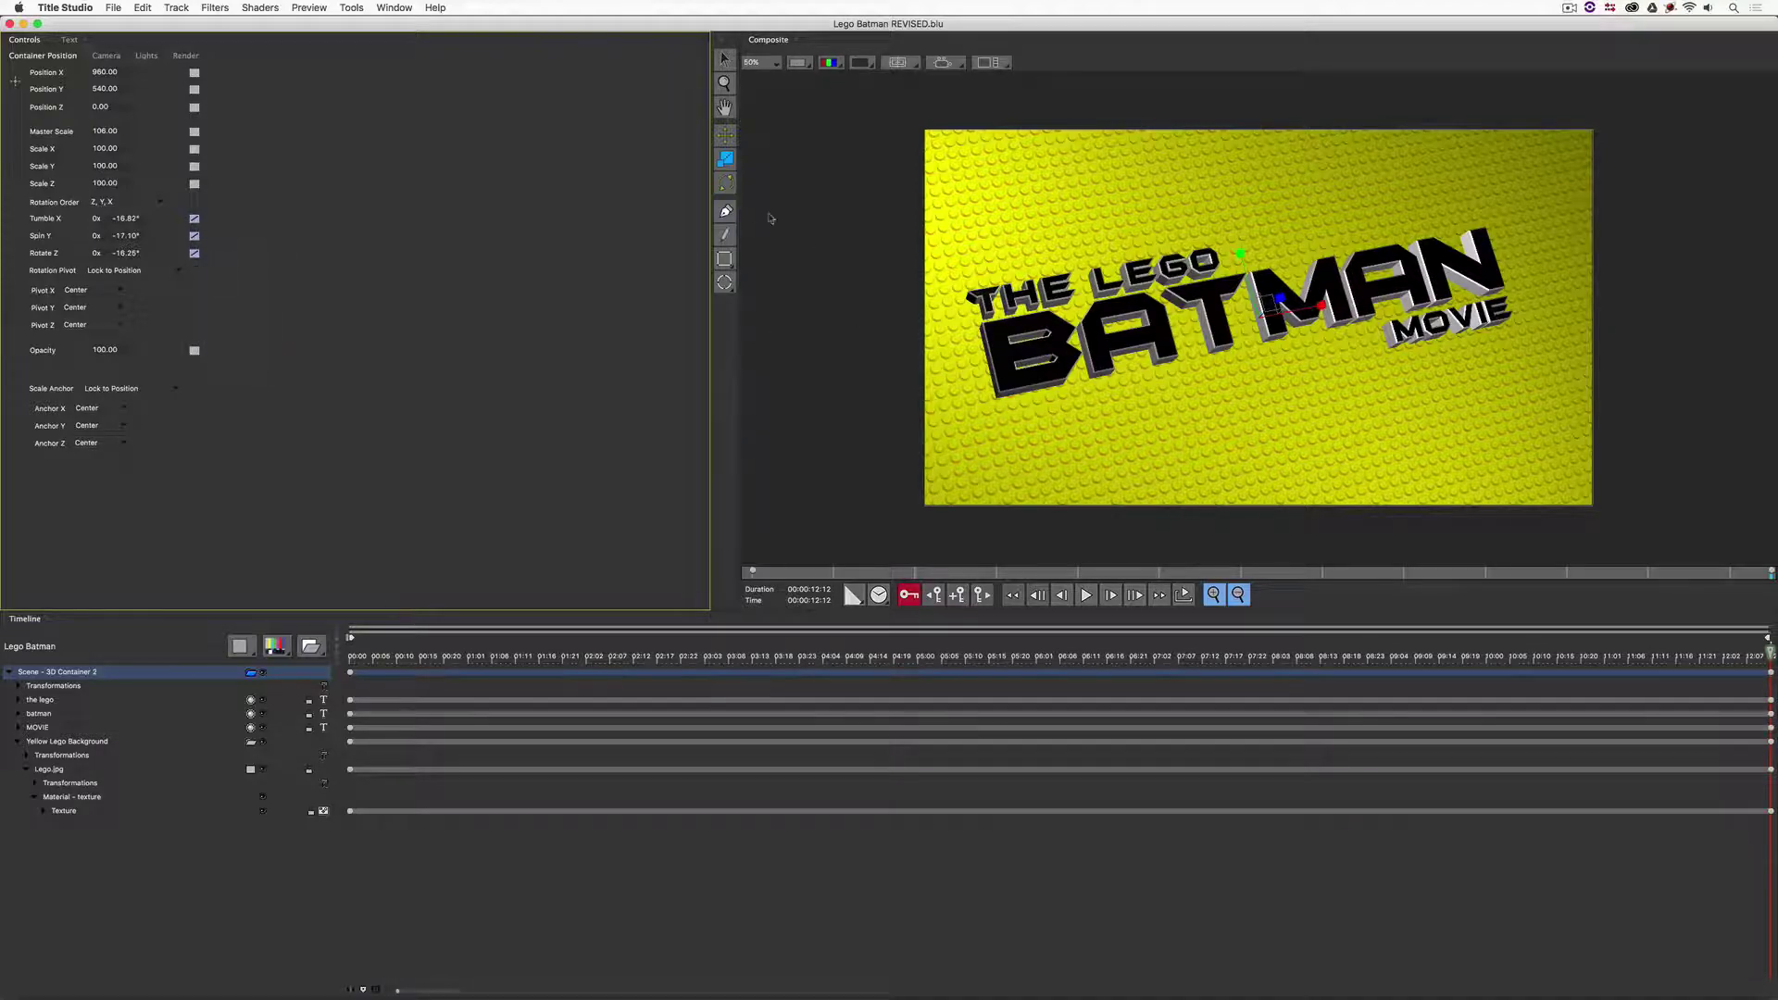
click(726, 183)
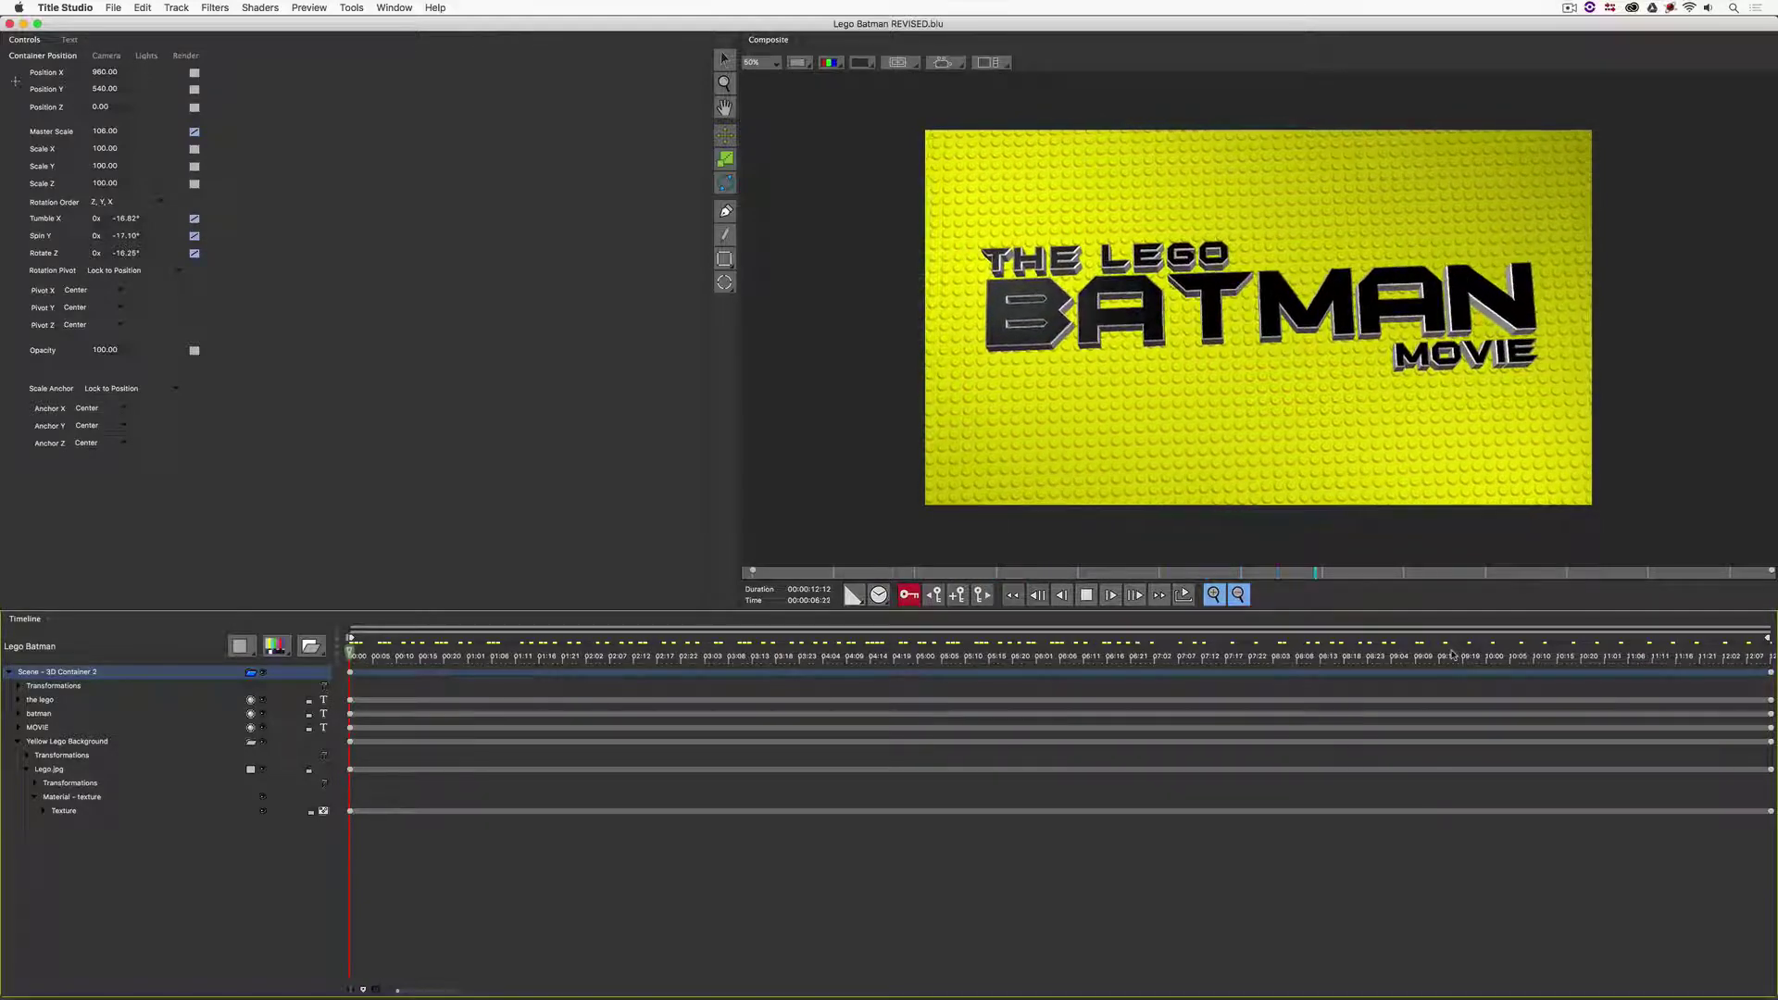
Step: Stop the title animation preview and leave Title Studio for Media Composer
key(space)
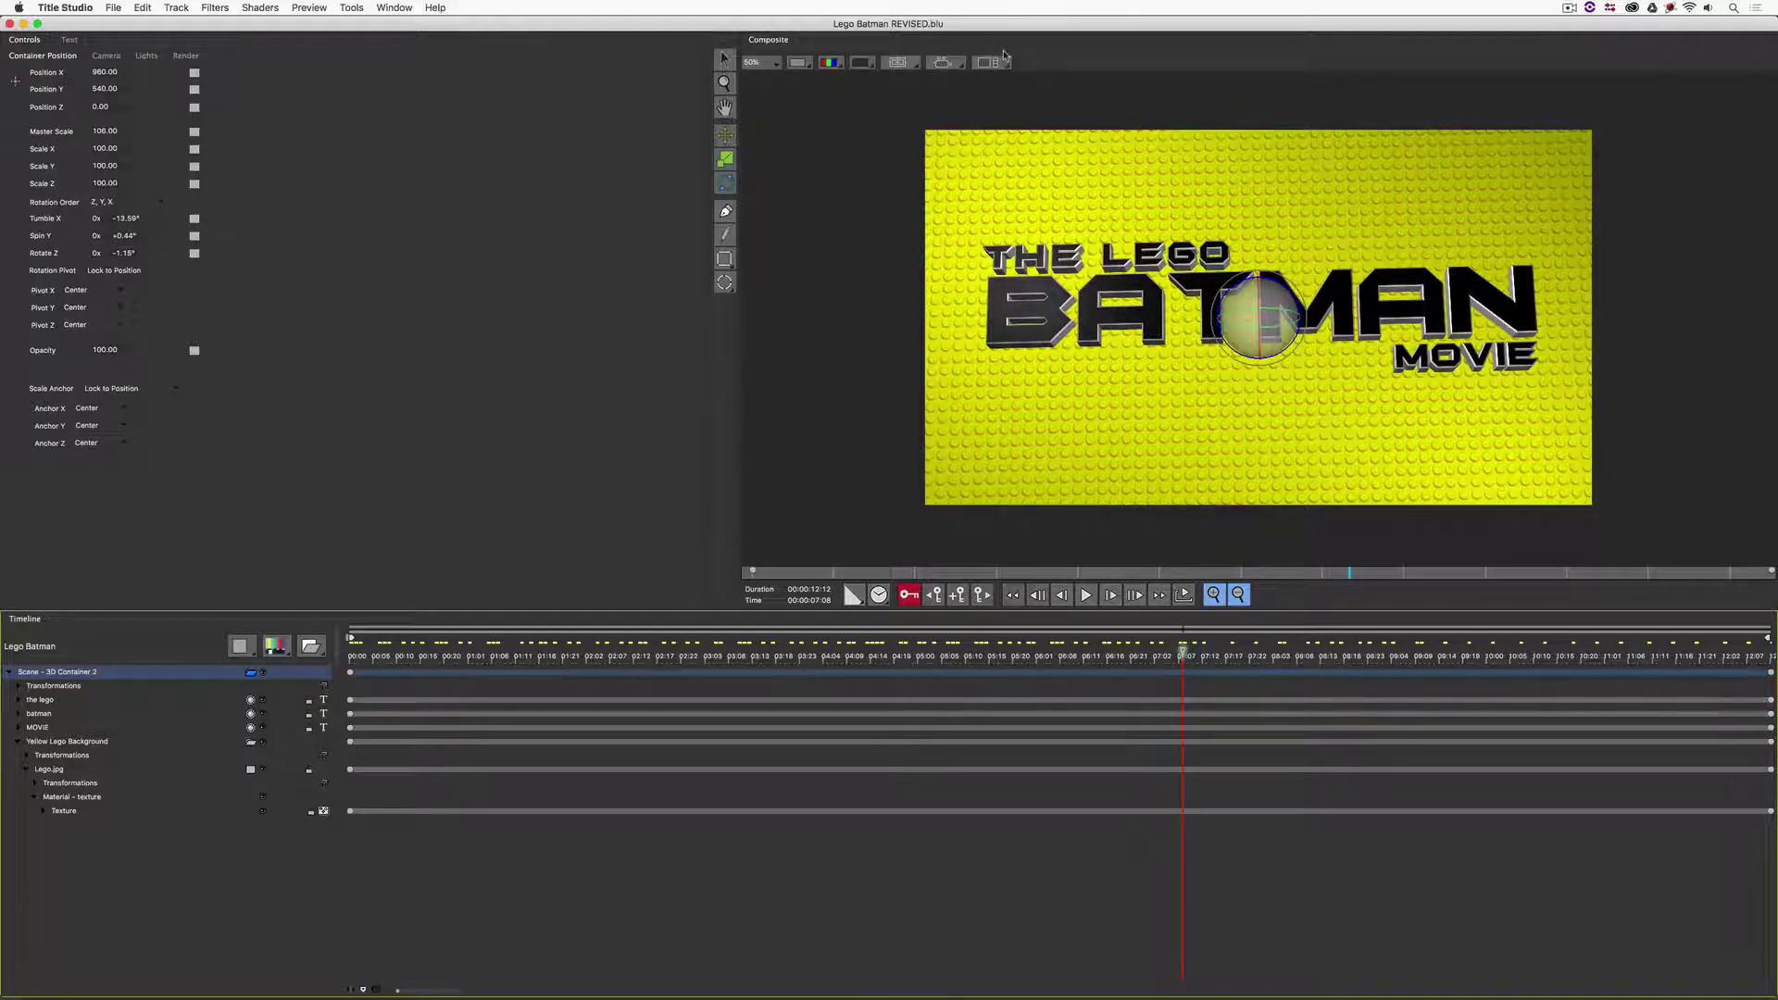
key(super+q)
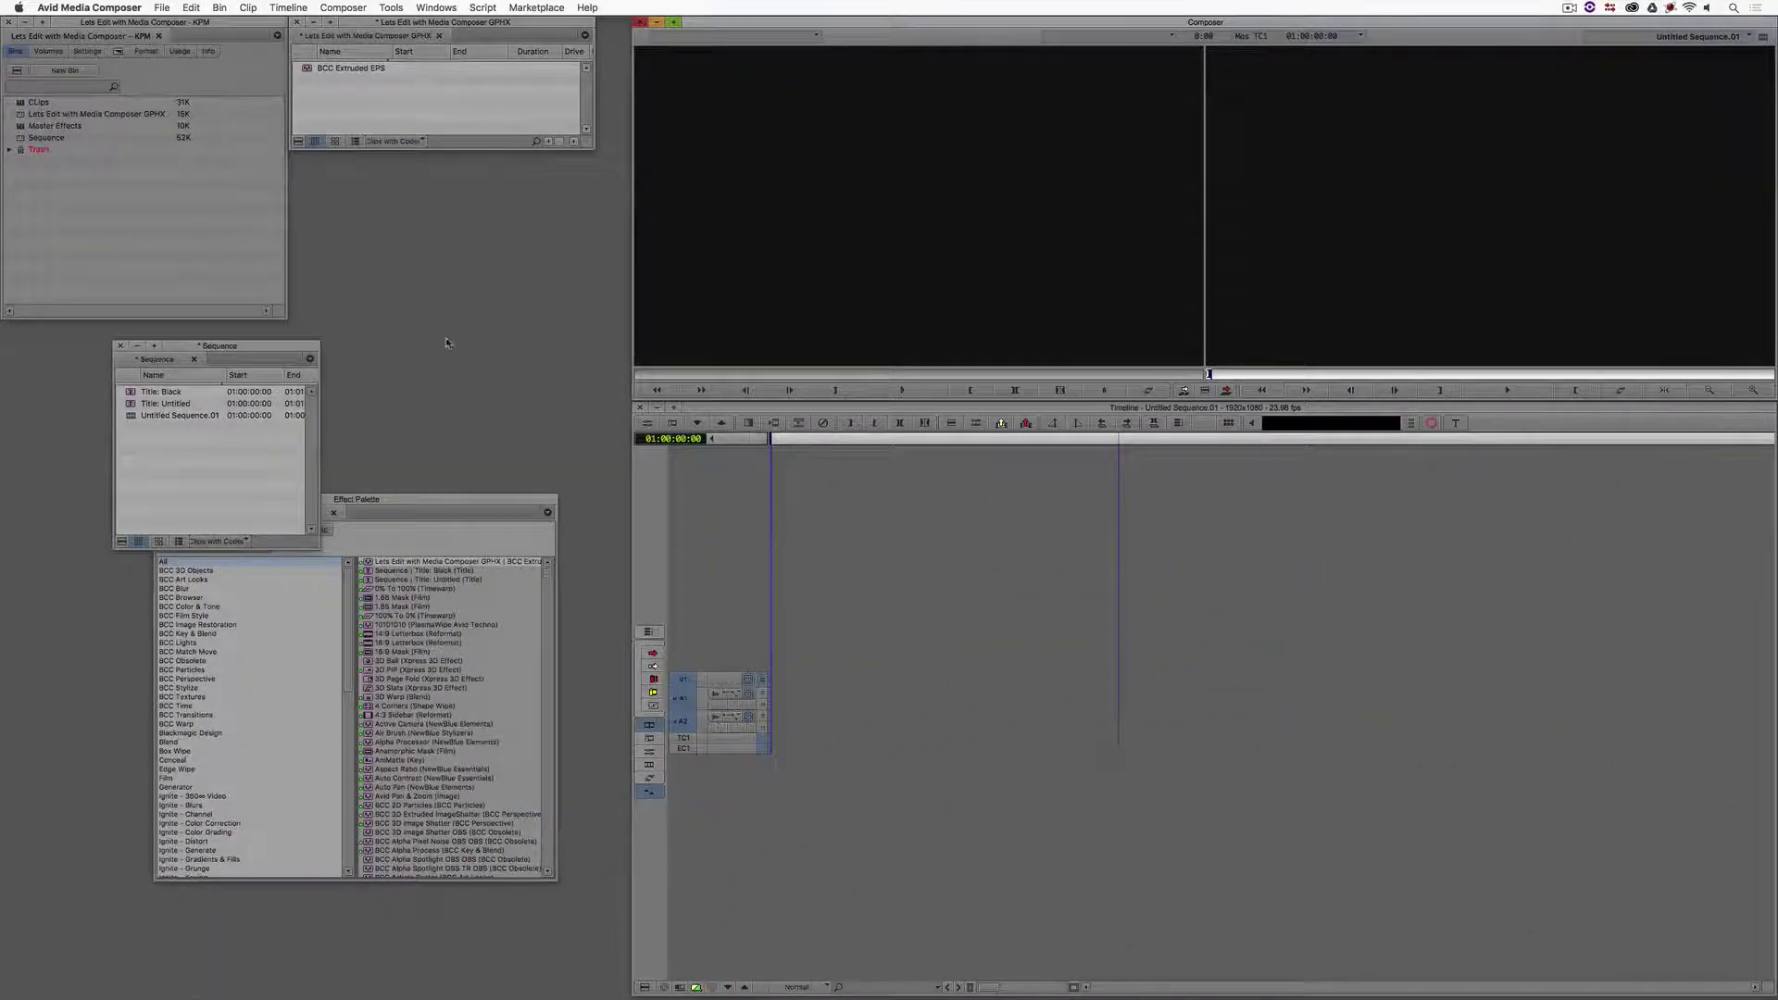
Step: Edit the Title: Black clip onto track V1 of the sequence
drag(128, 398, 833, 287)
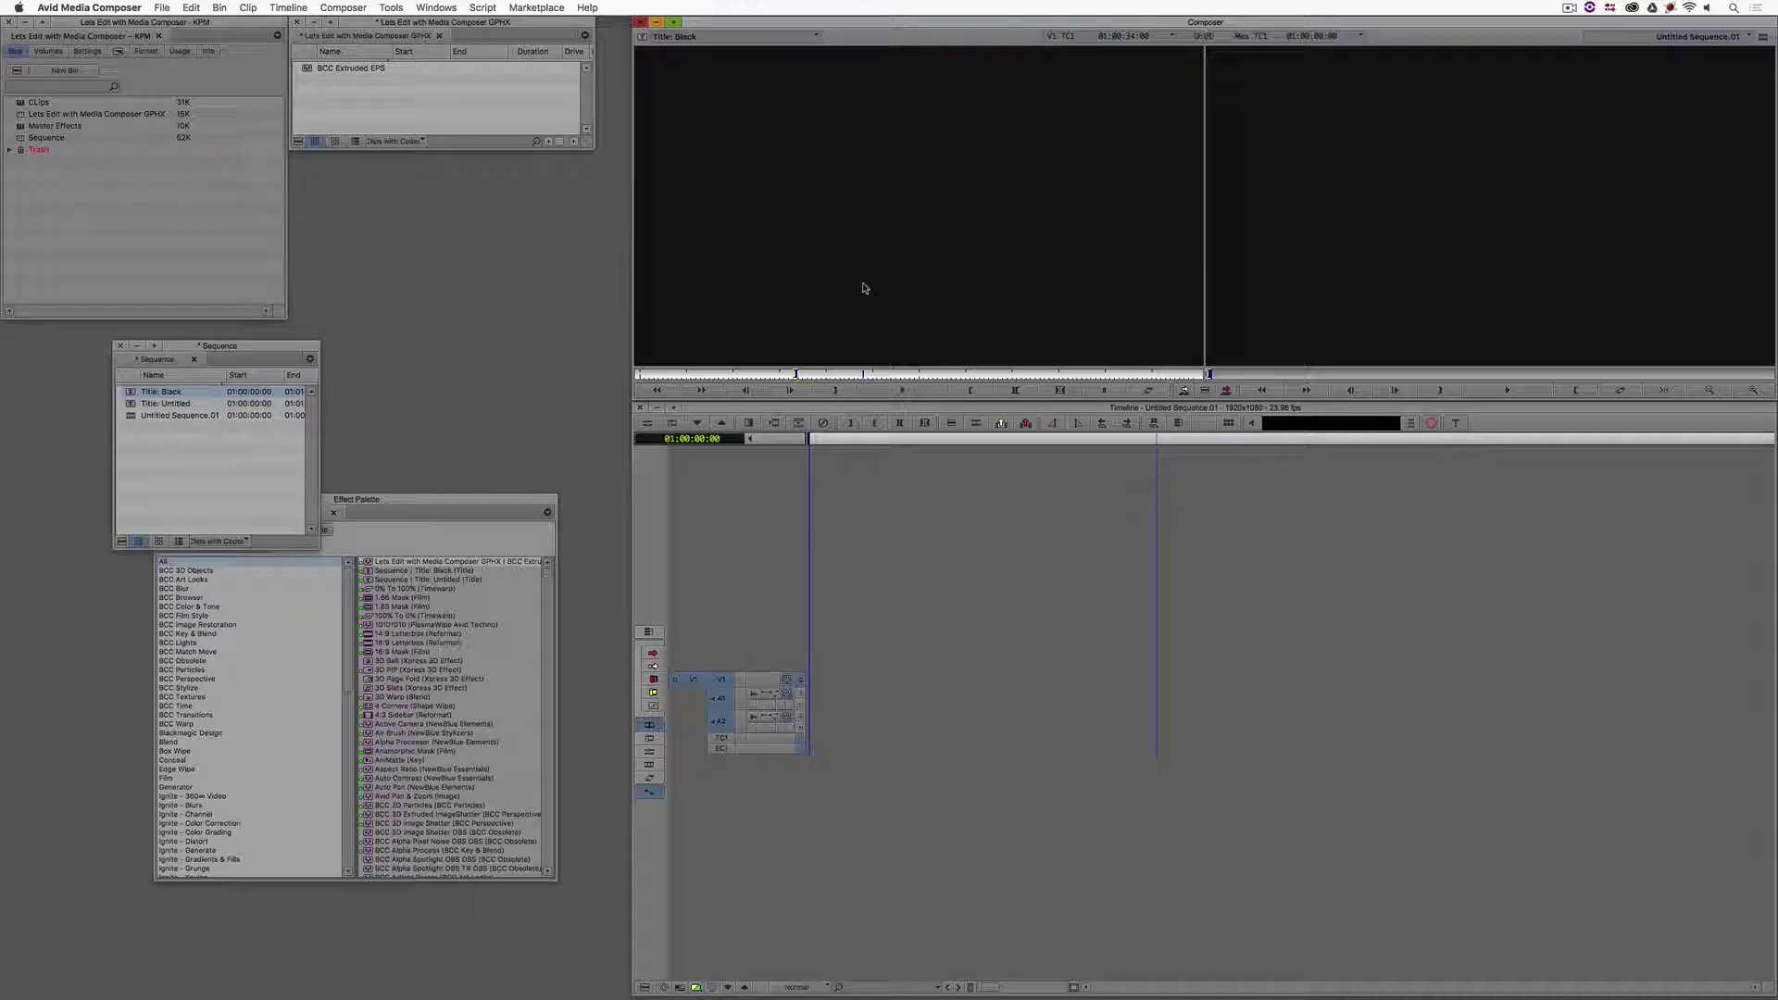
key(End)
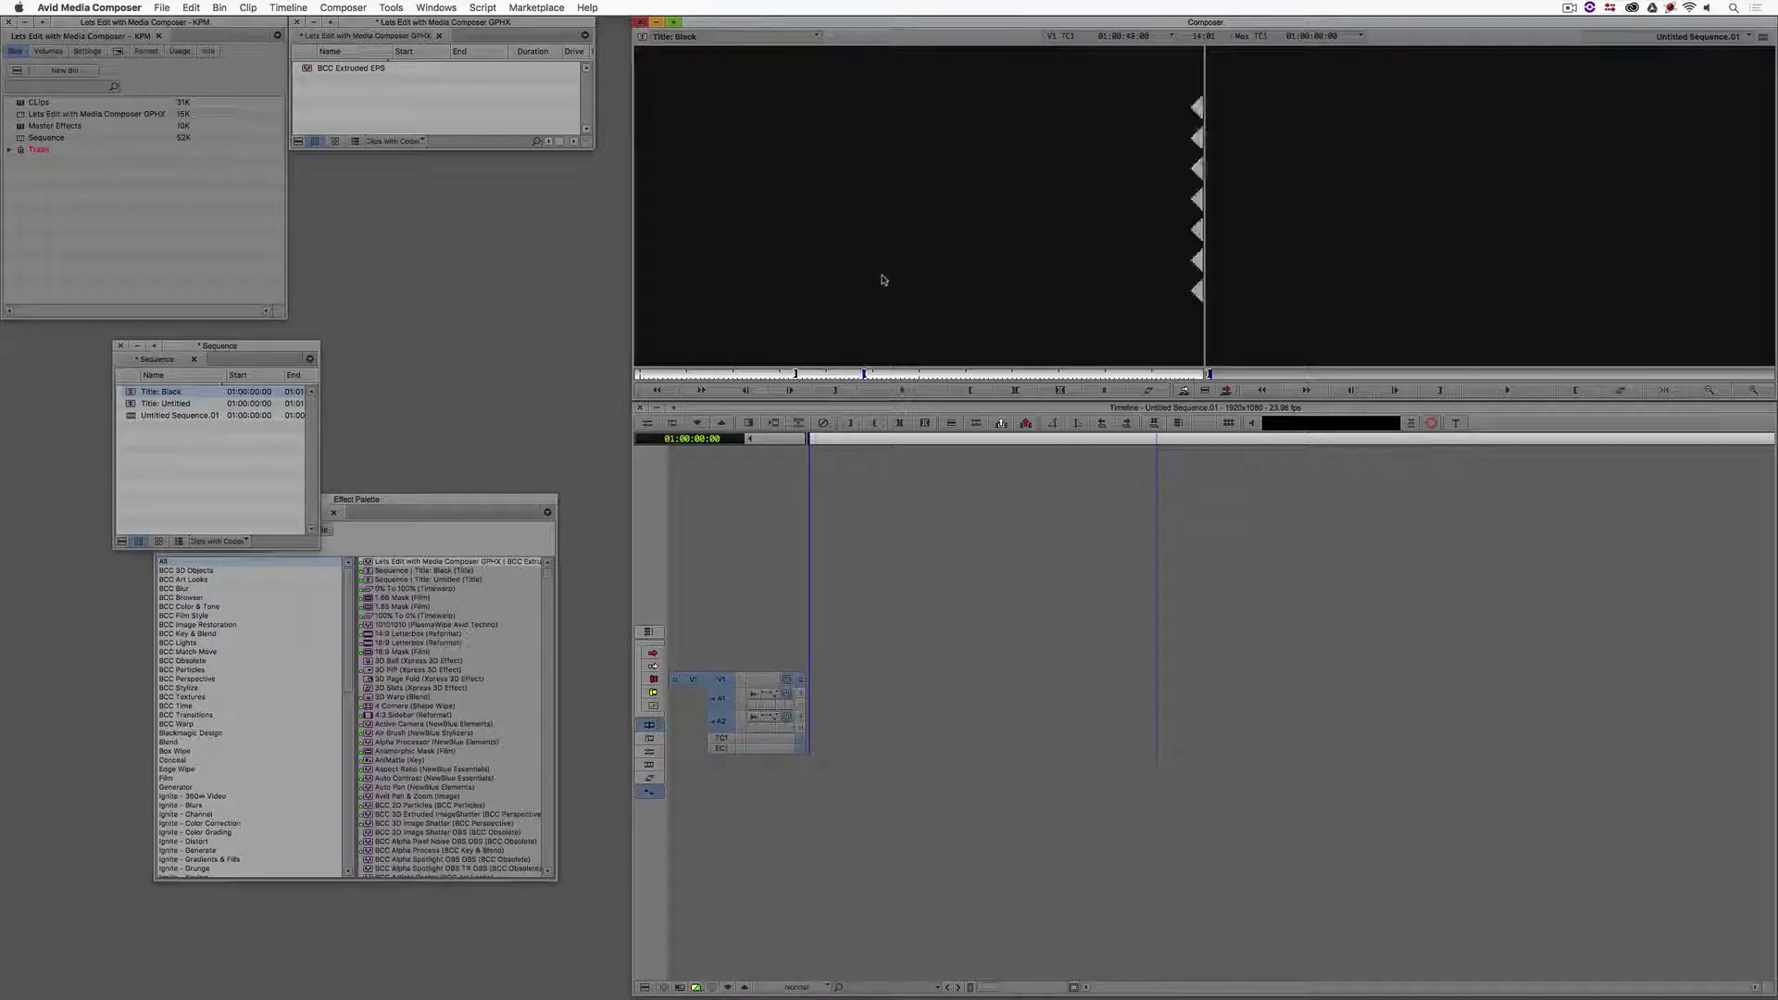
key(v)
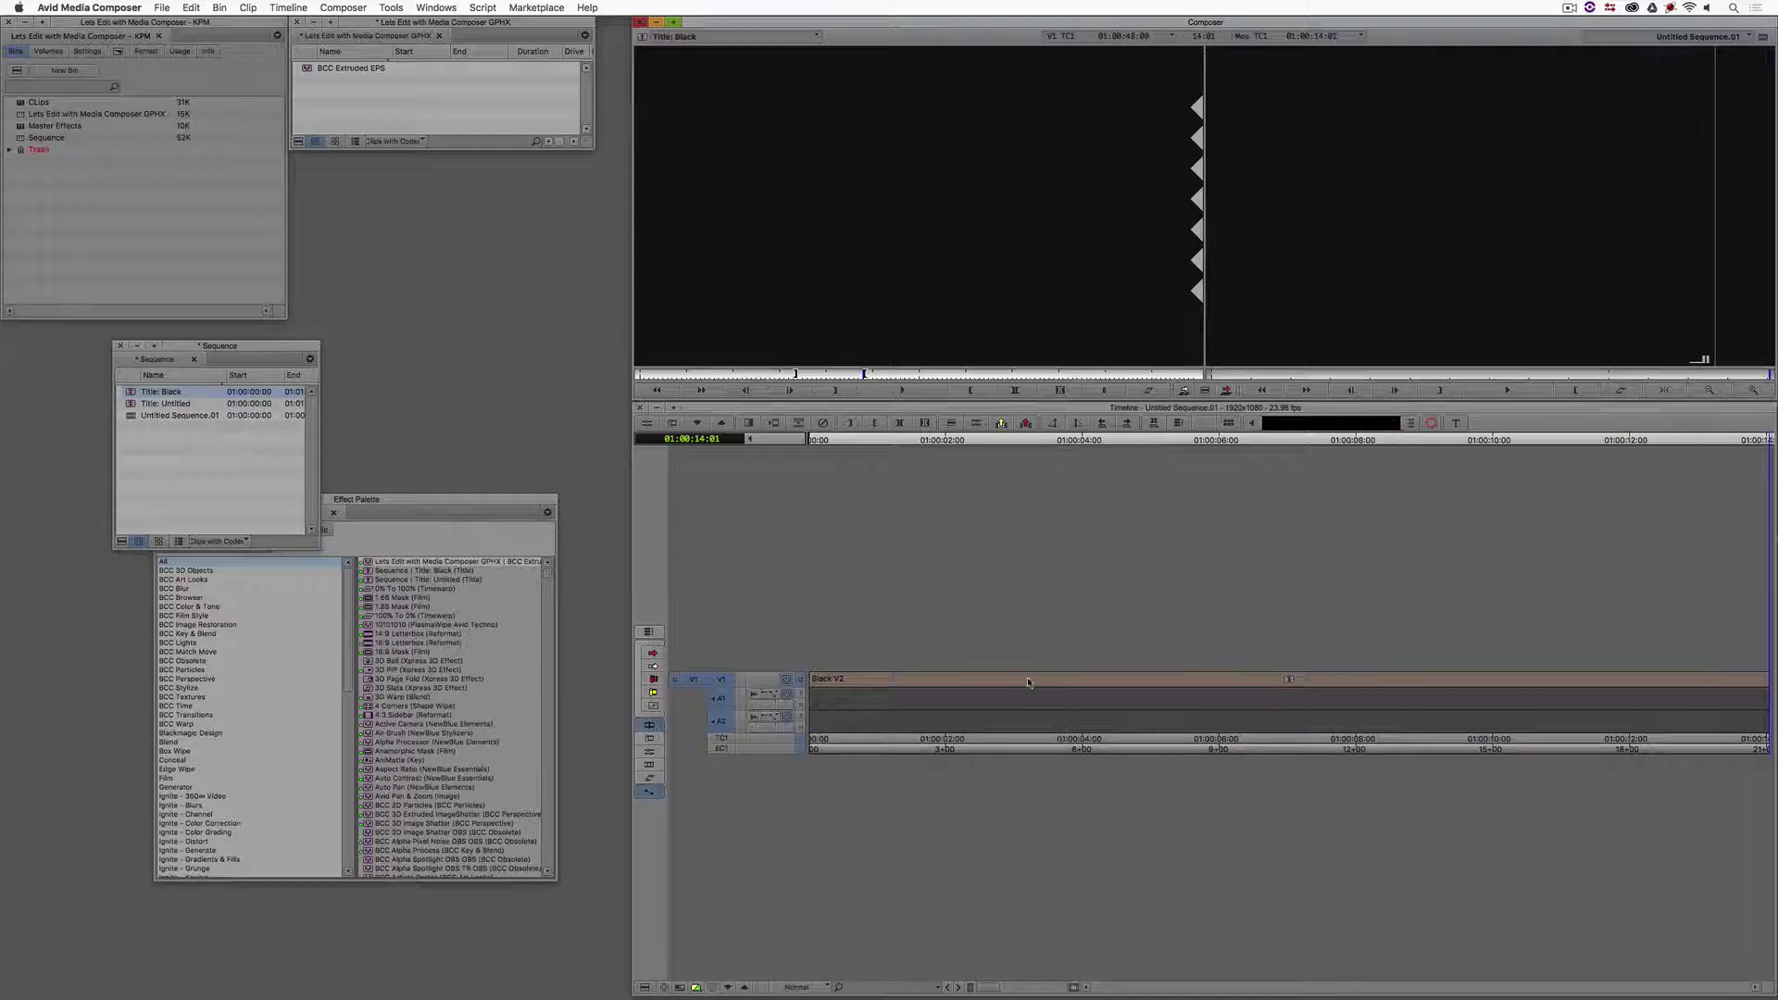
click(1054, 679)
Step: Find BCC Title Studio via 'BCC Tit' in the Effect Palette, apply it to the black clip, and open its settings
key(super+8)
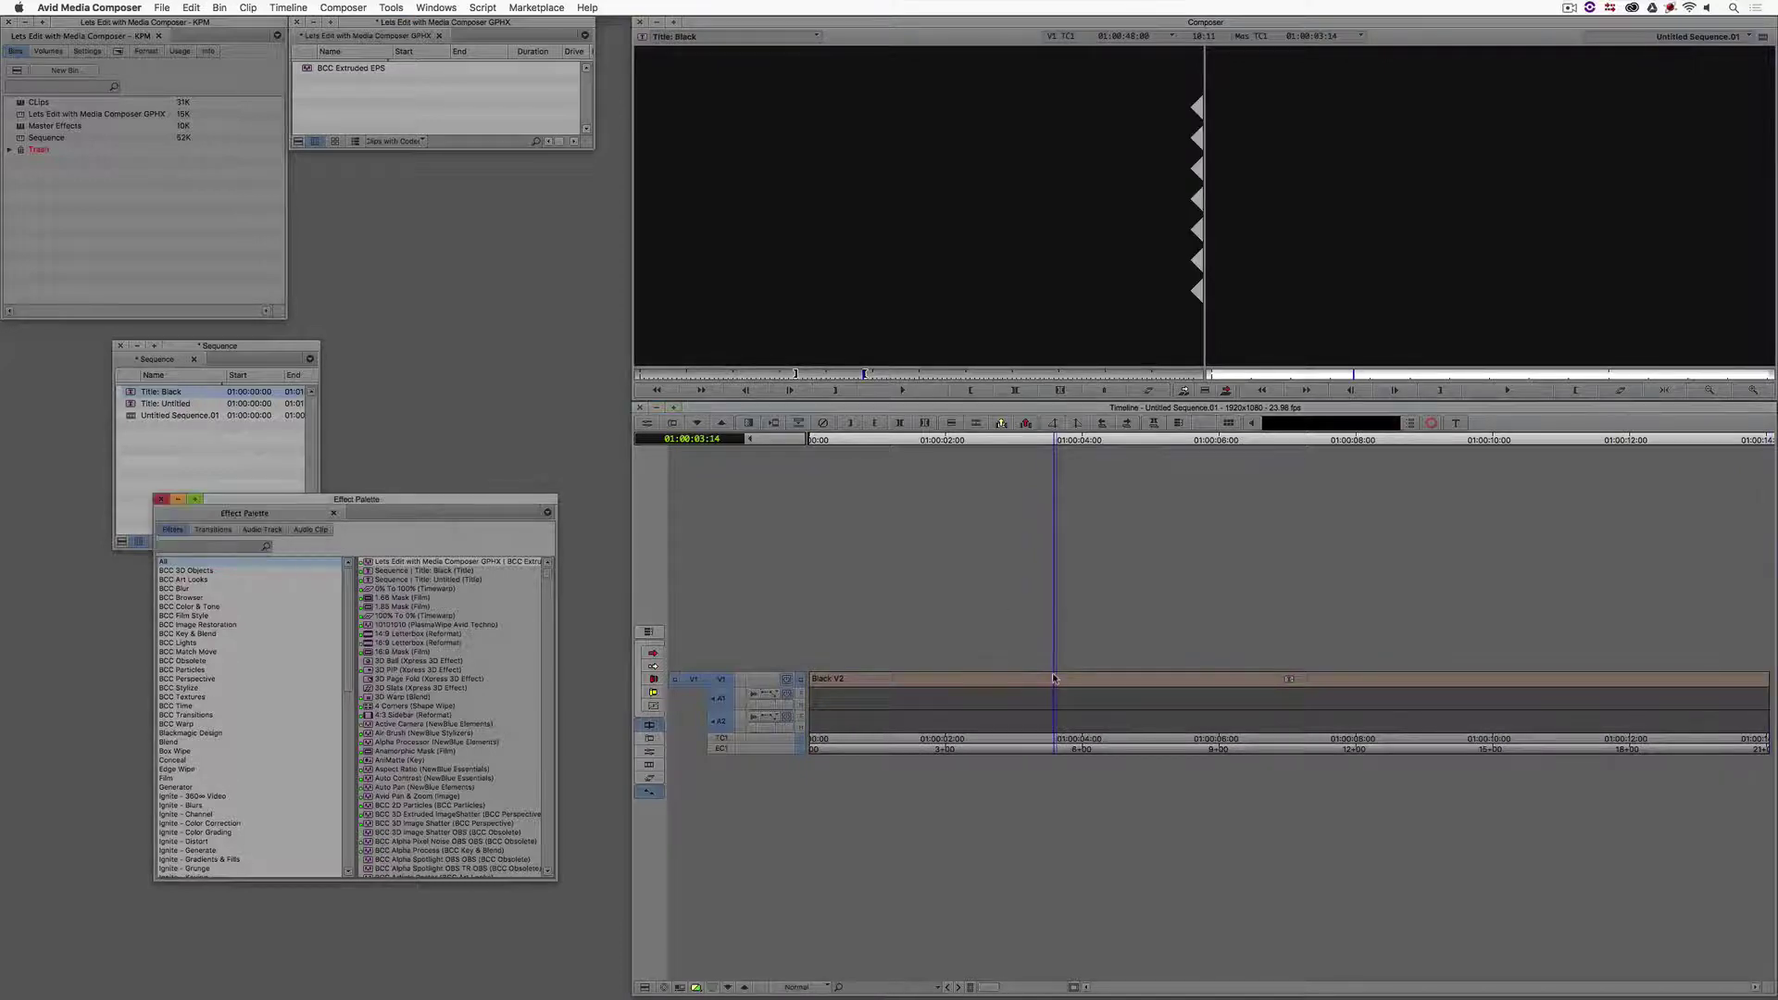
click(219, 546)
text(B)
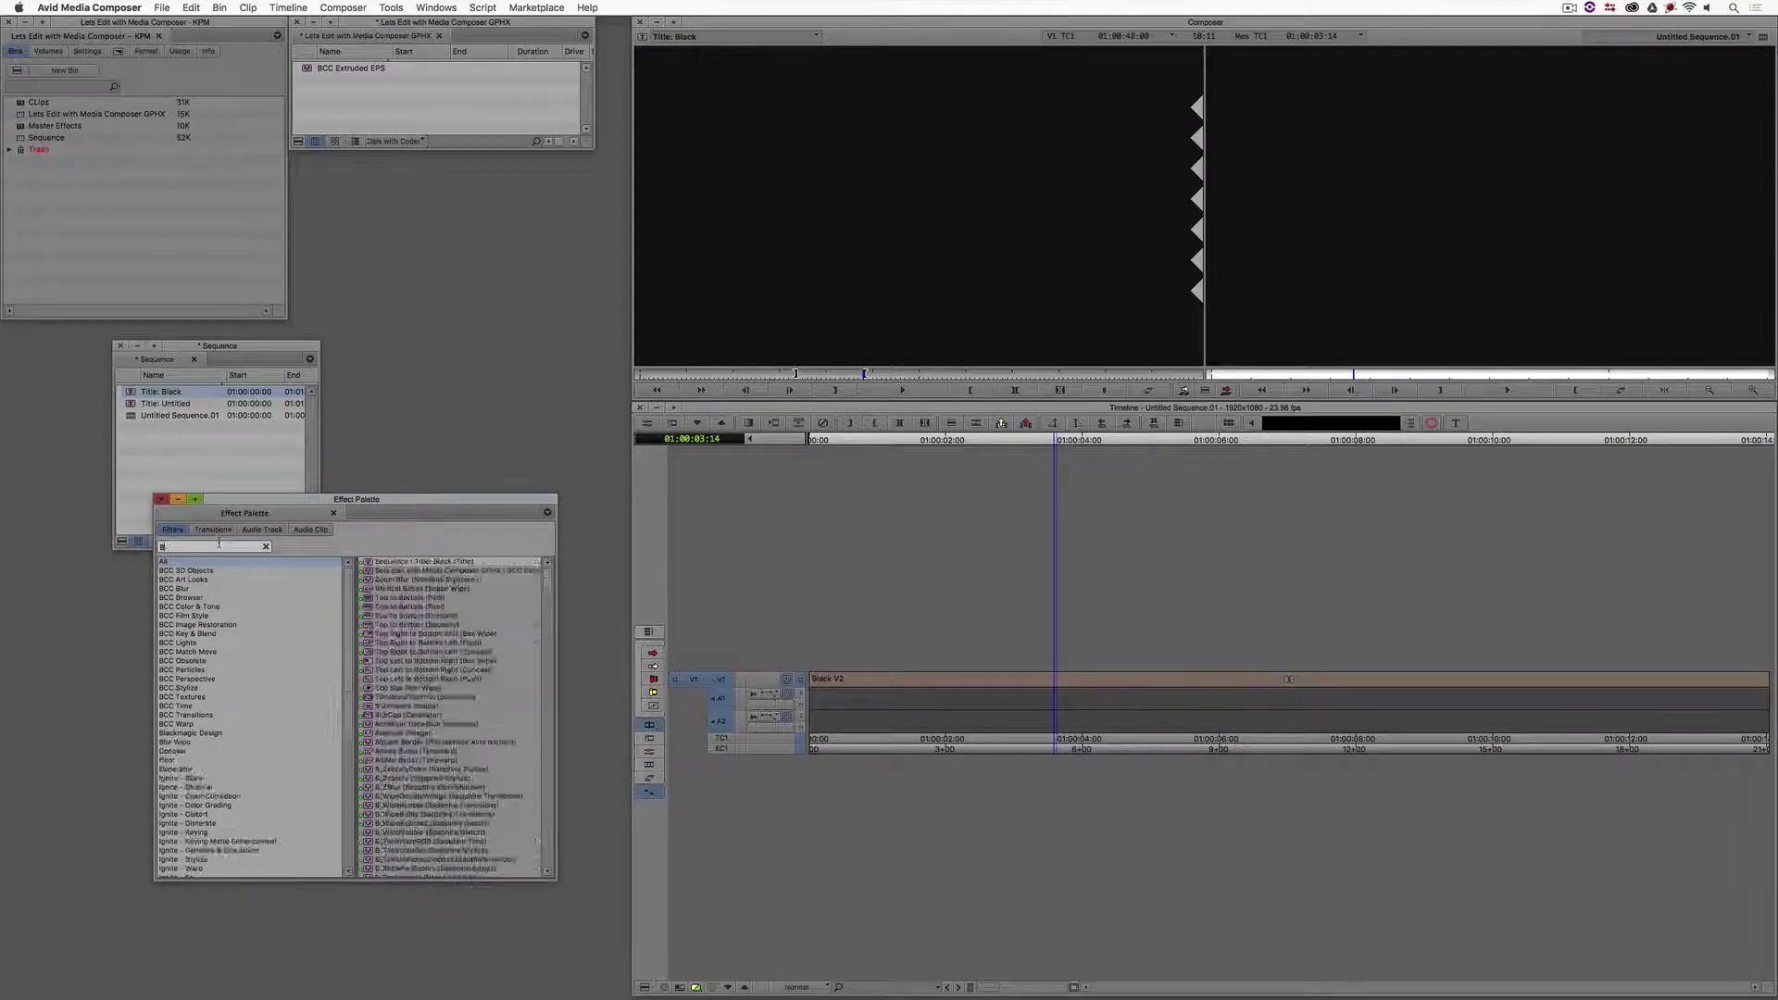
text(CC Title)
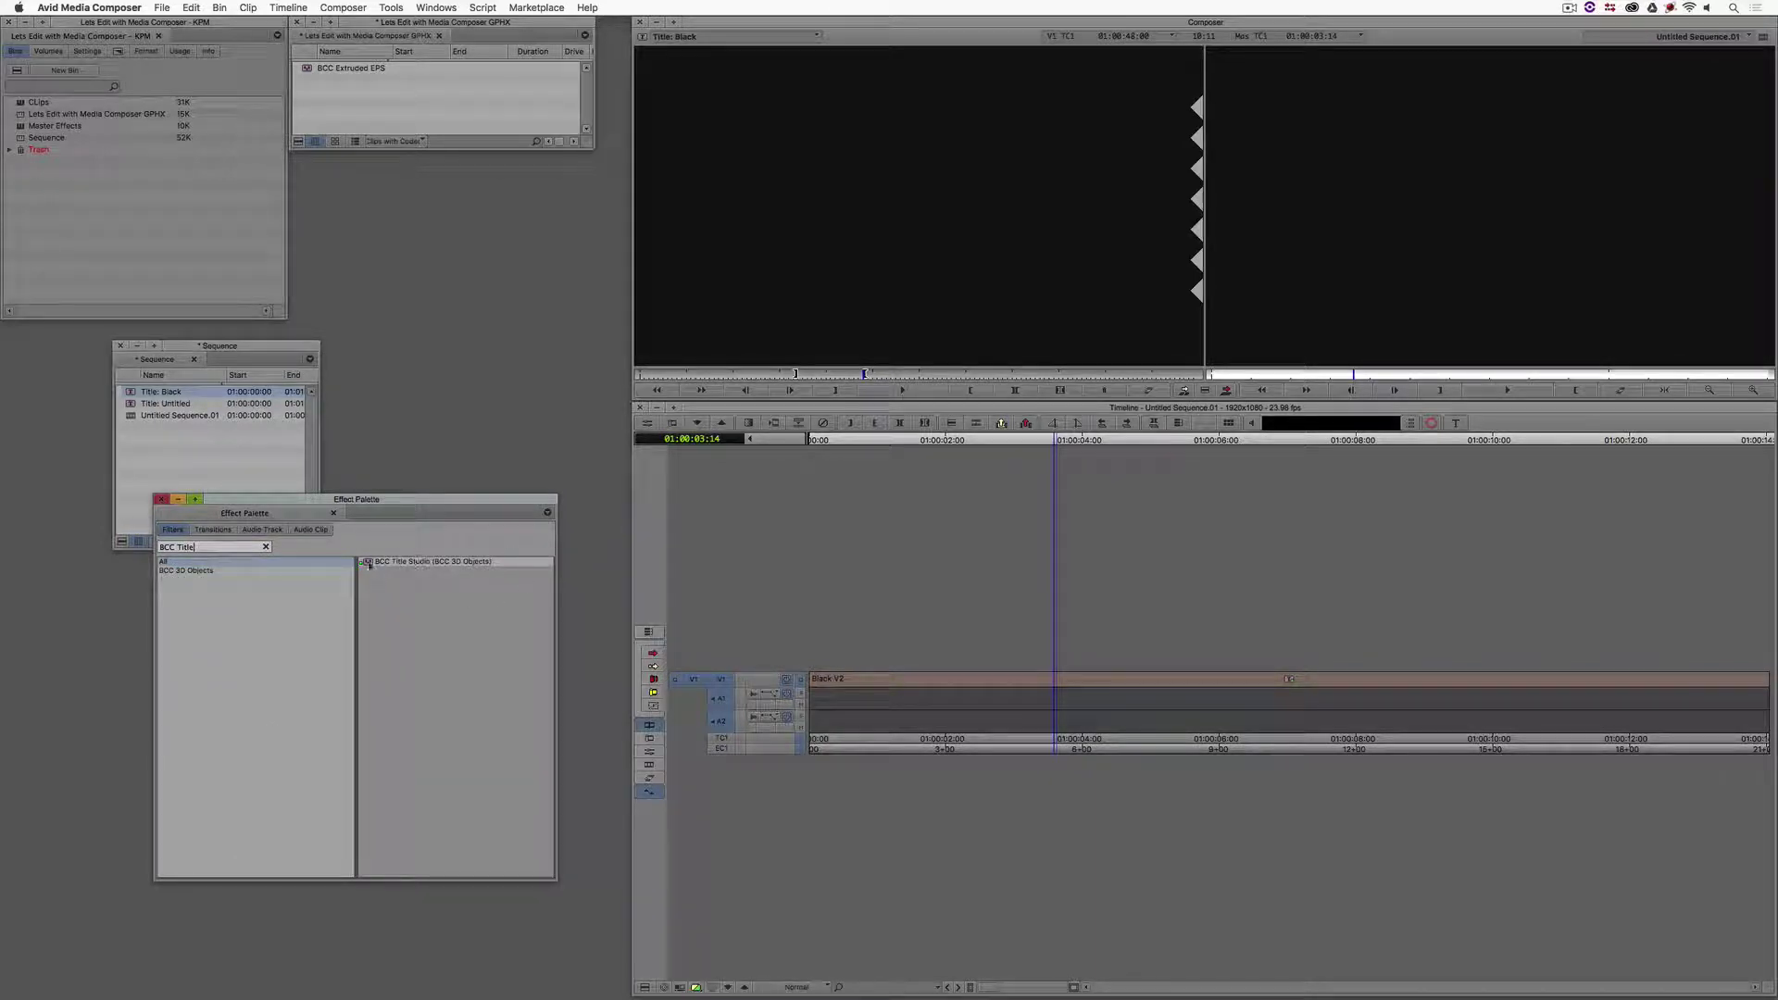
drag(368, 564, 1103, 682)
click(1185, 686)
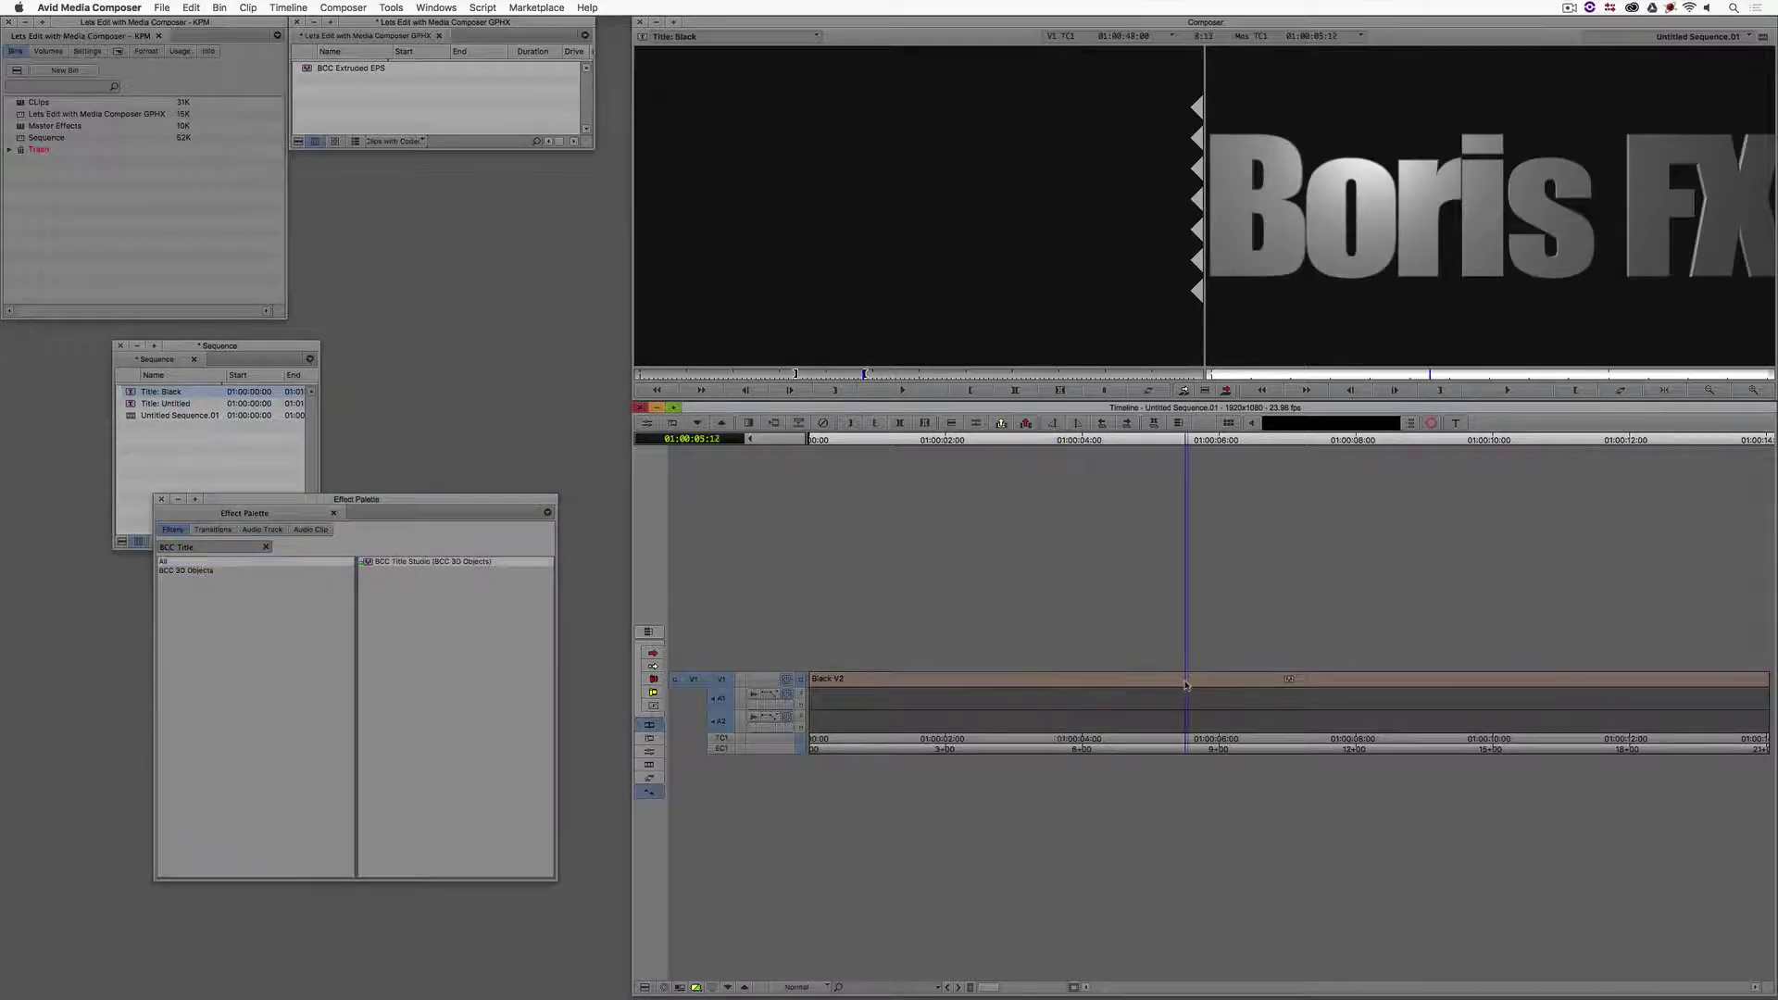
key(super+8)
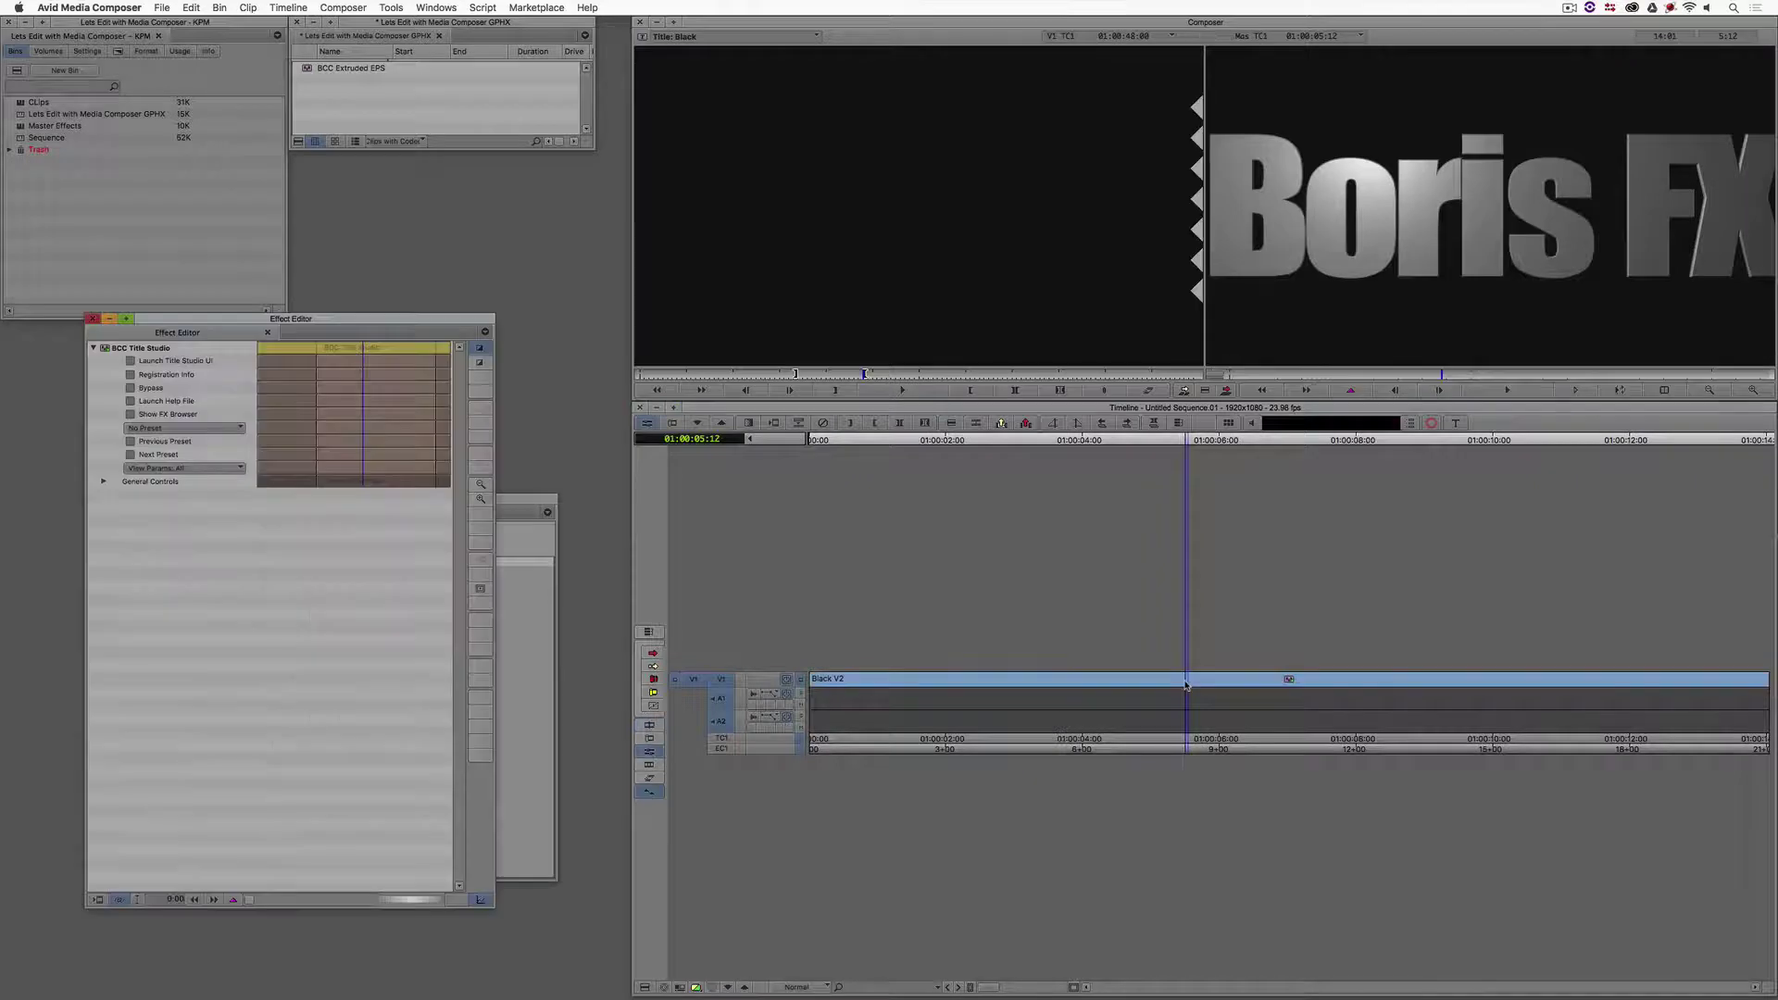
Step: Open the Lego Batman REVISED.blu project in the clip's BCC Title Studio
click(168, 362)
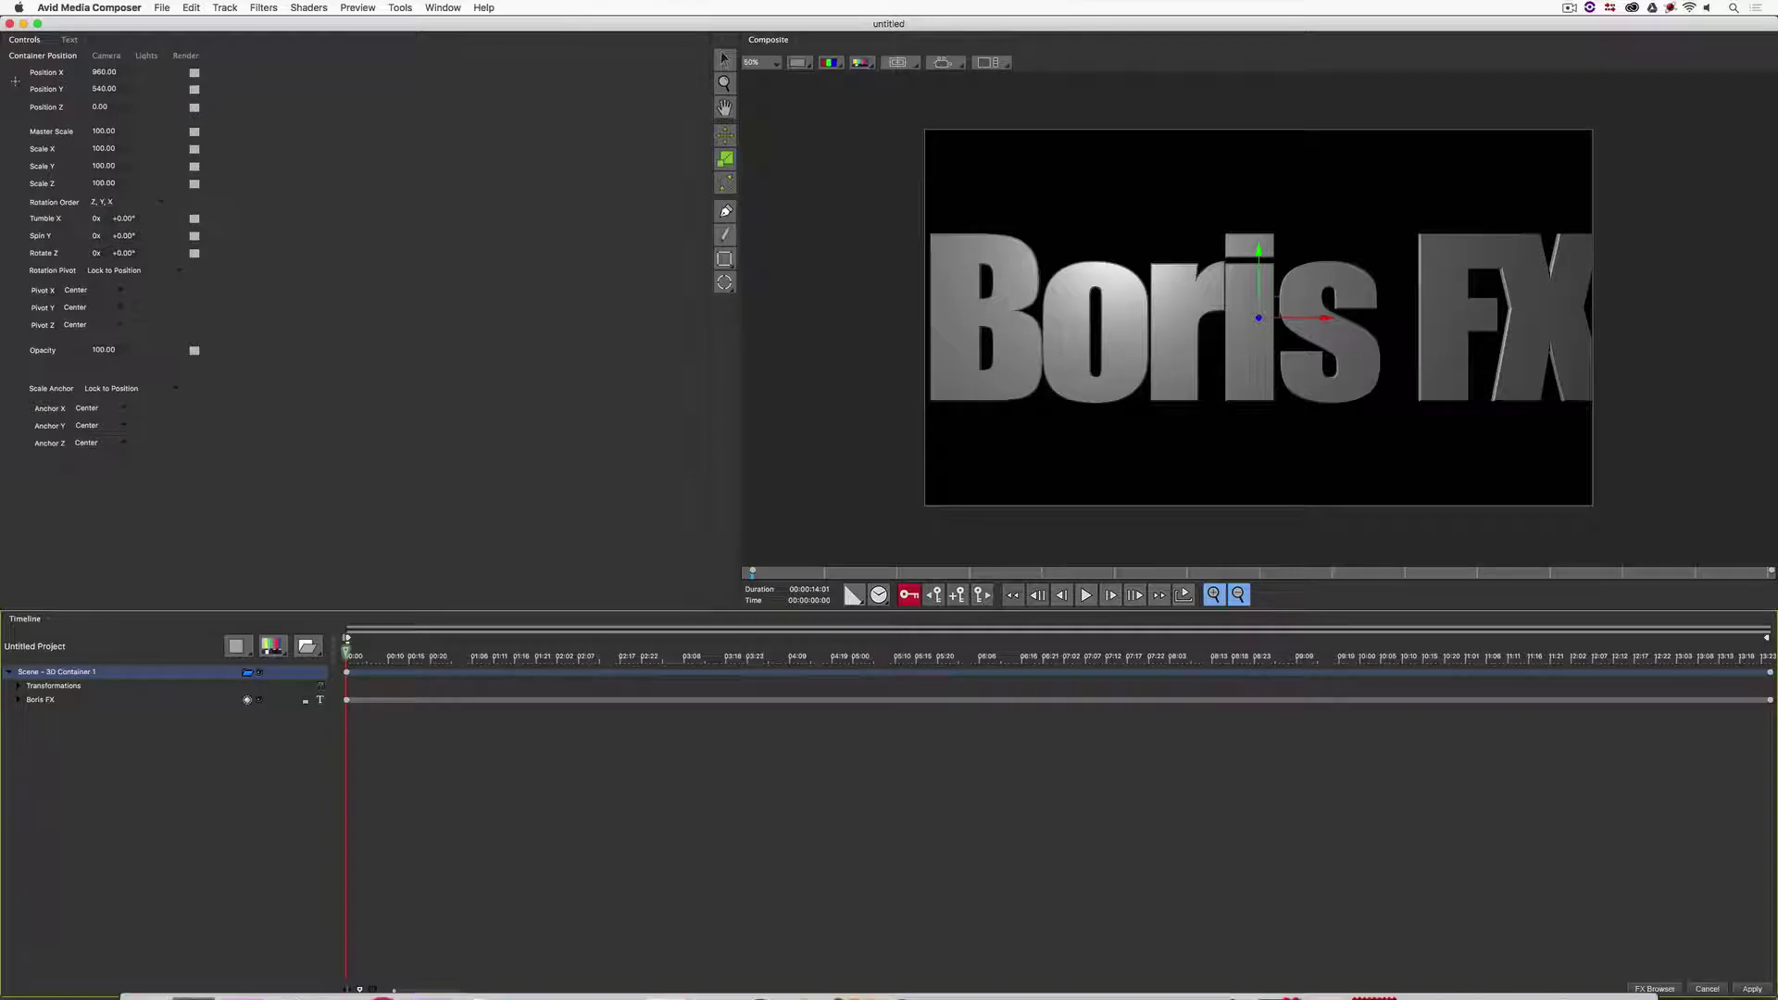
click(162, 7)
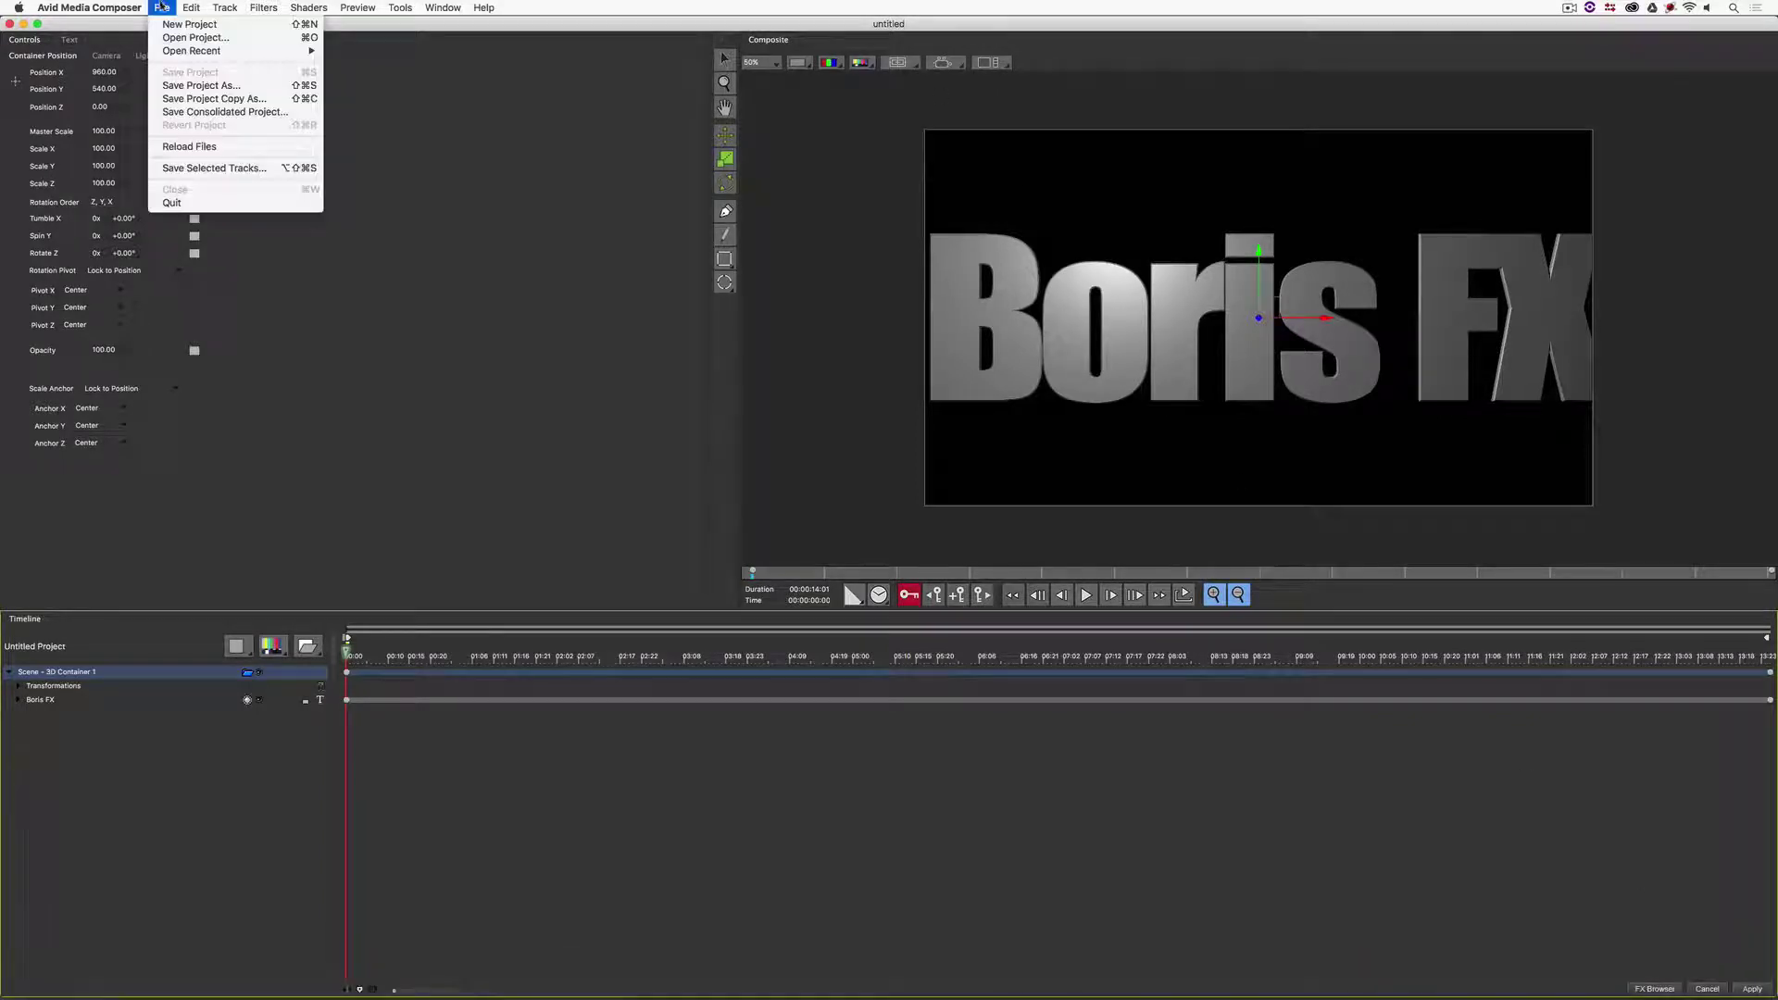
click(185, 41)
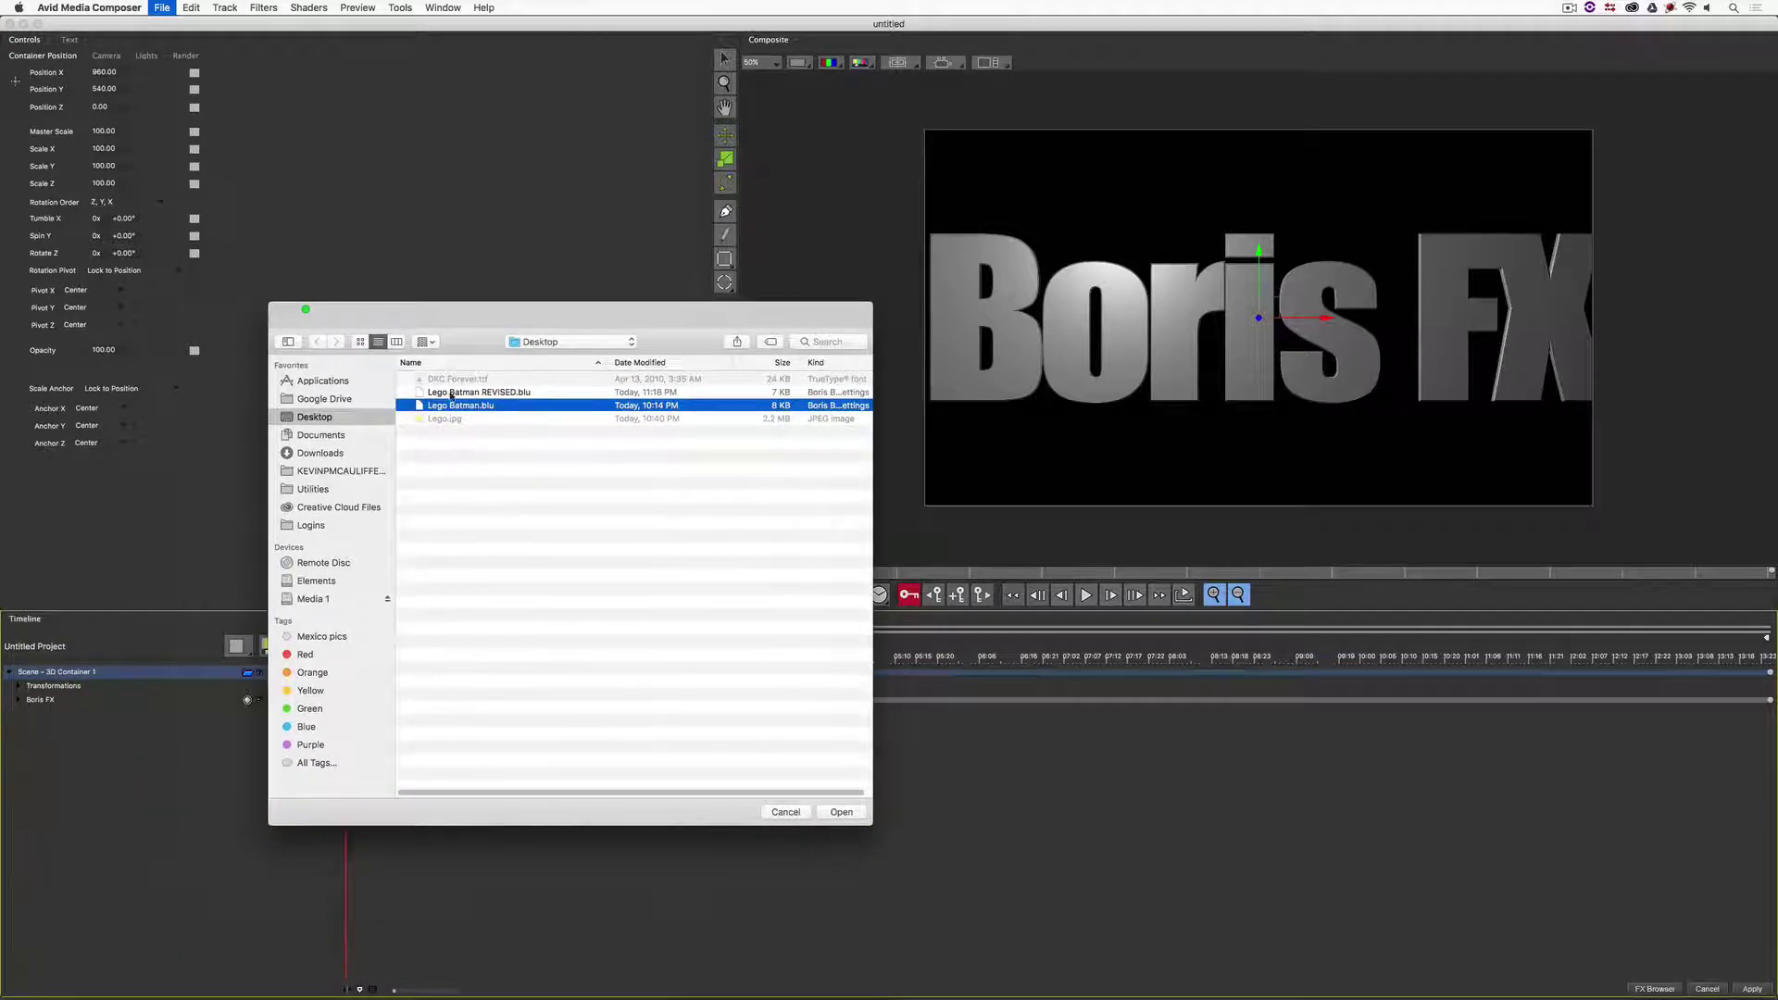
click(451, 393)
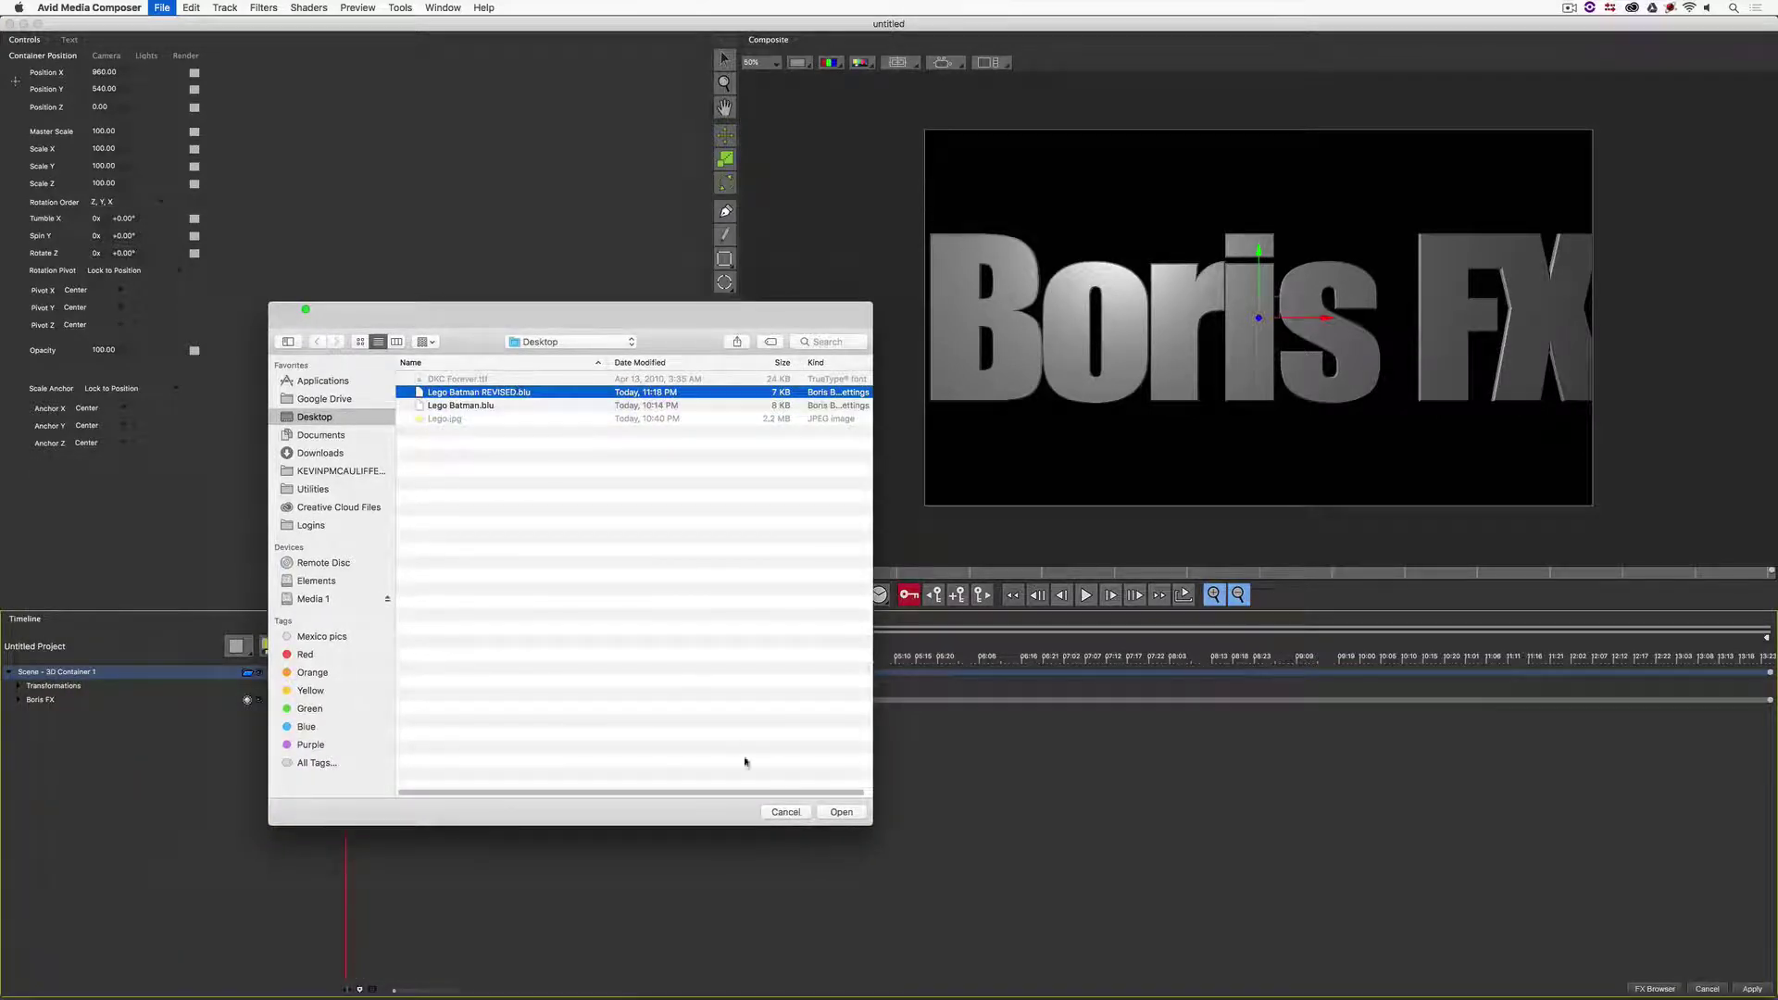
click(841, 812)
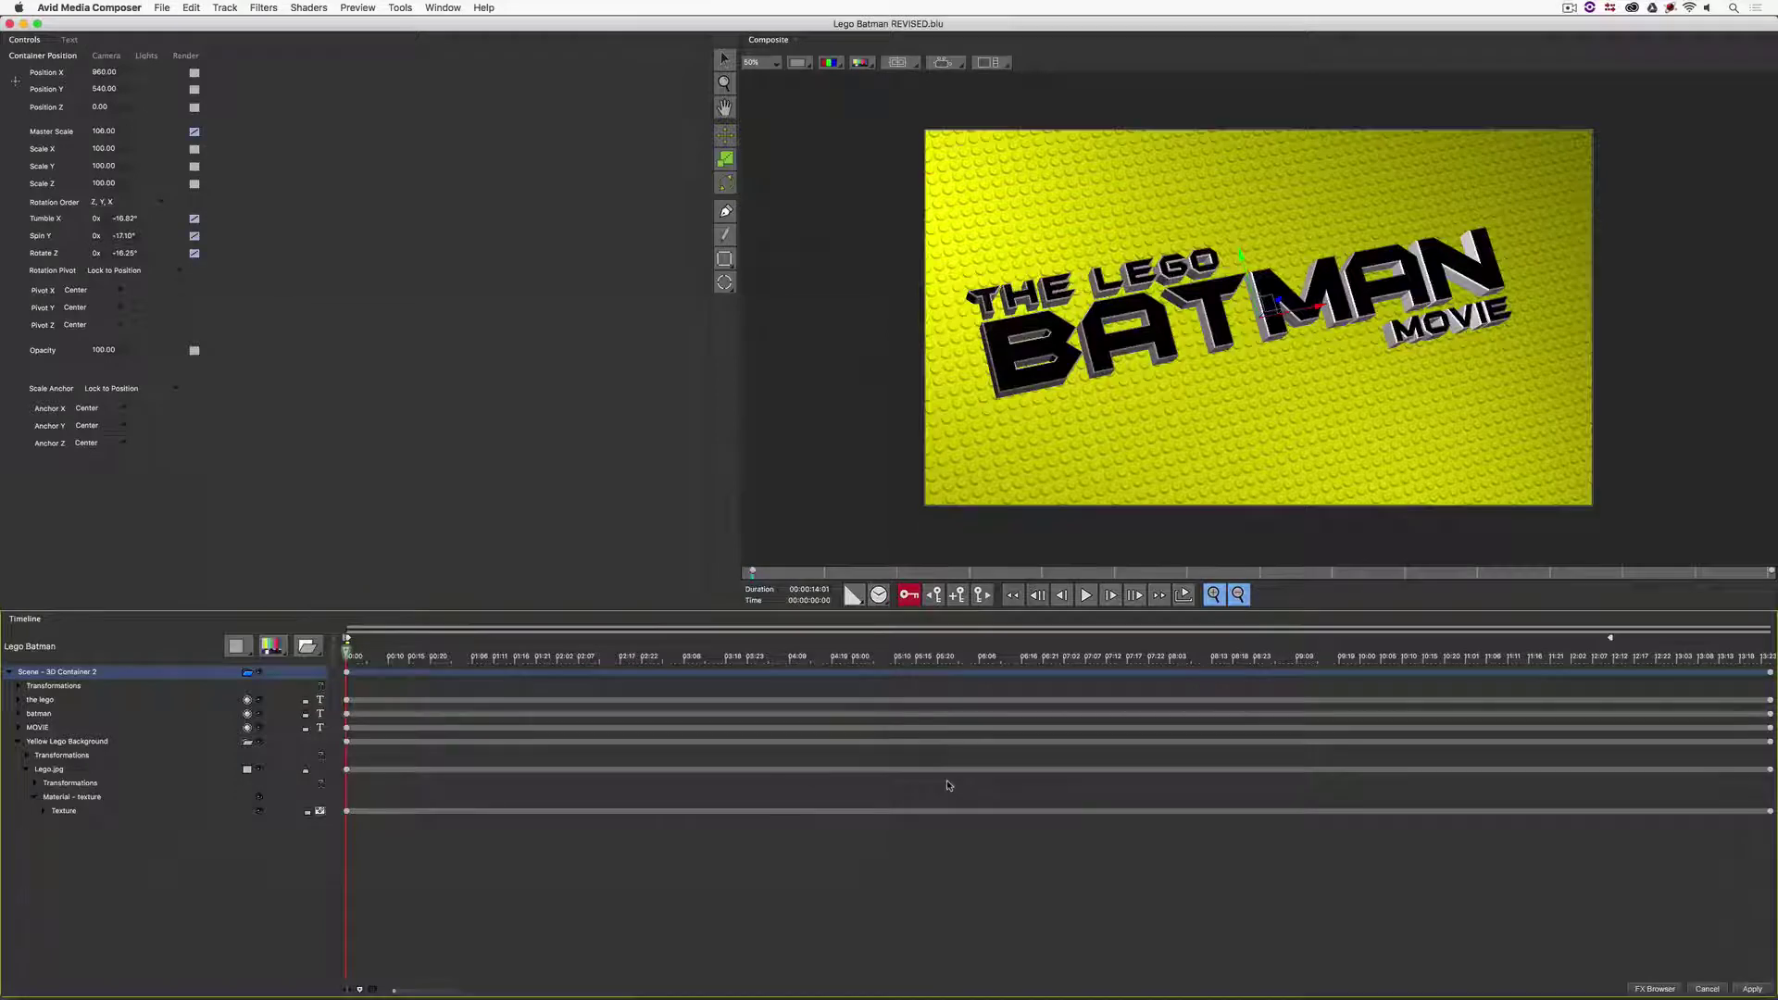
Step: Scrub the title animation from 05:14 to 09:08 and back, then apply it
click(912, 656)
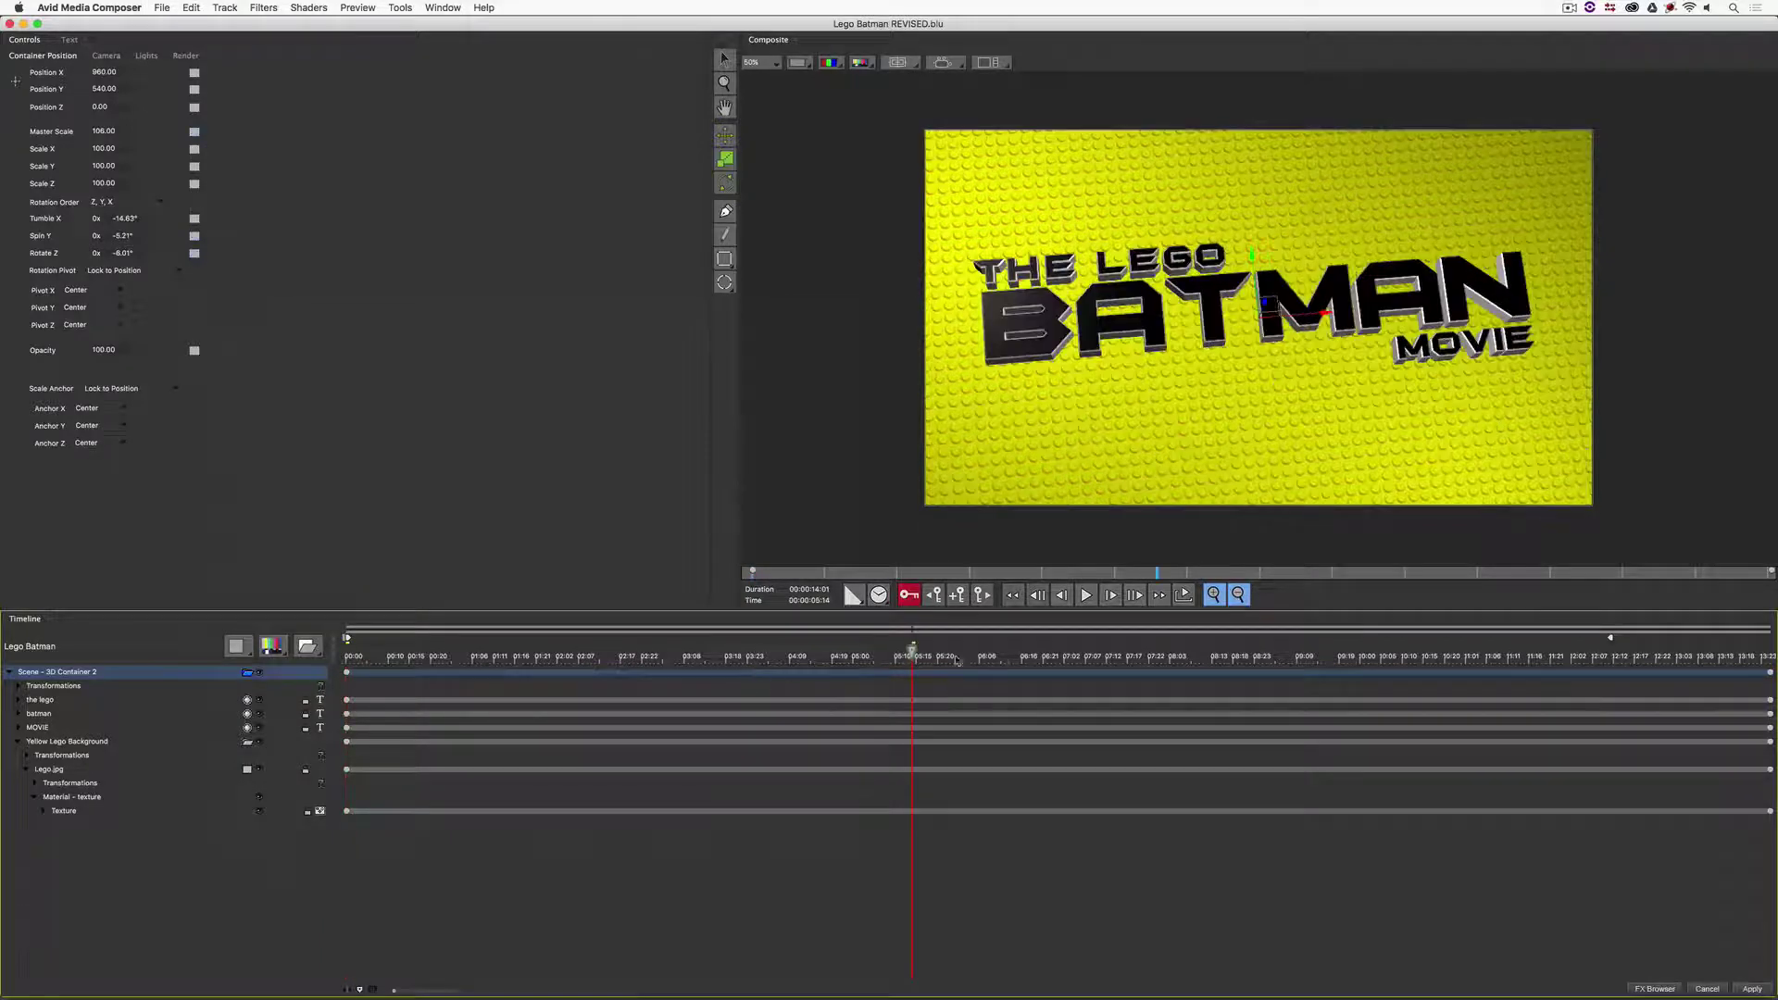
drag(957, 661, 1770, 655)
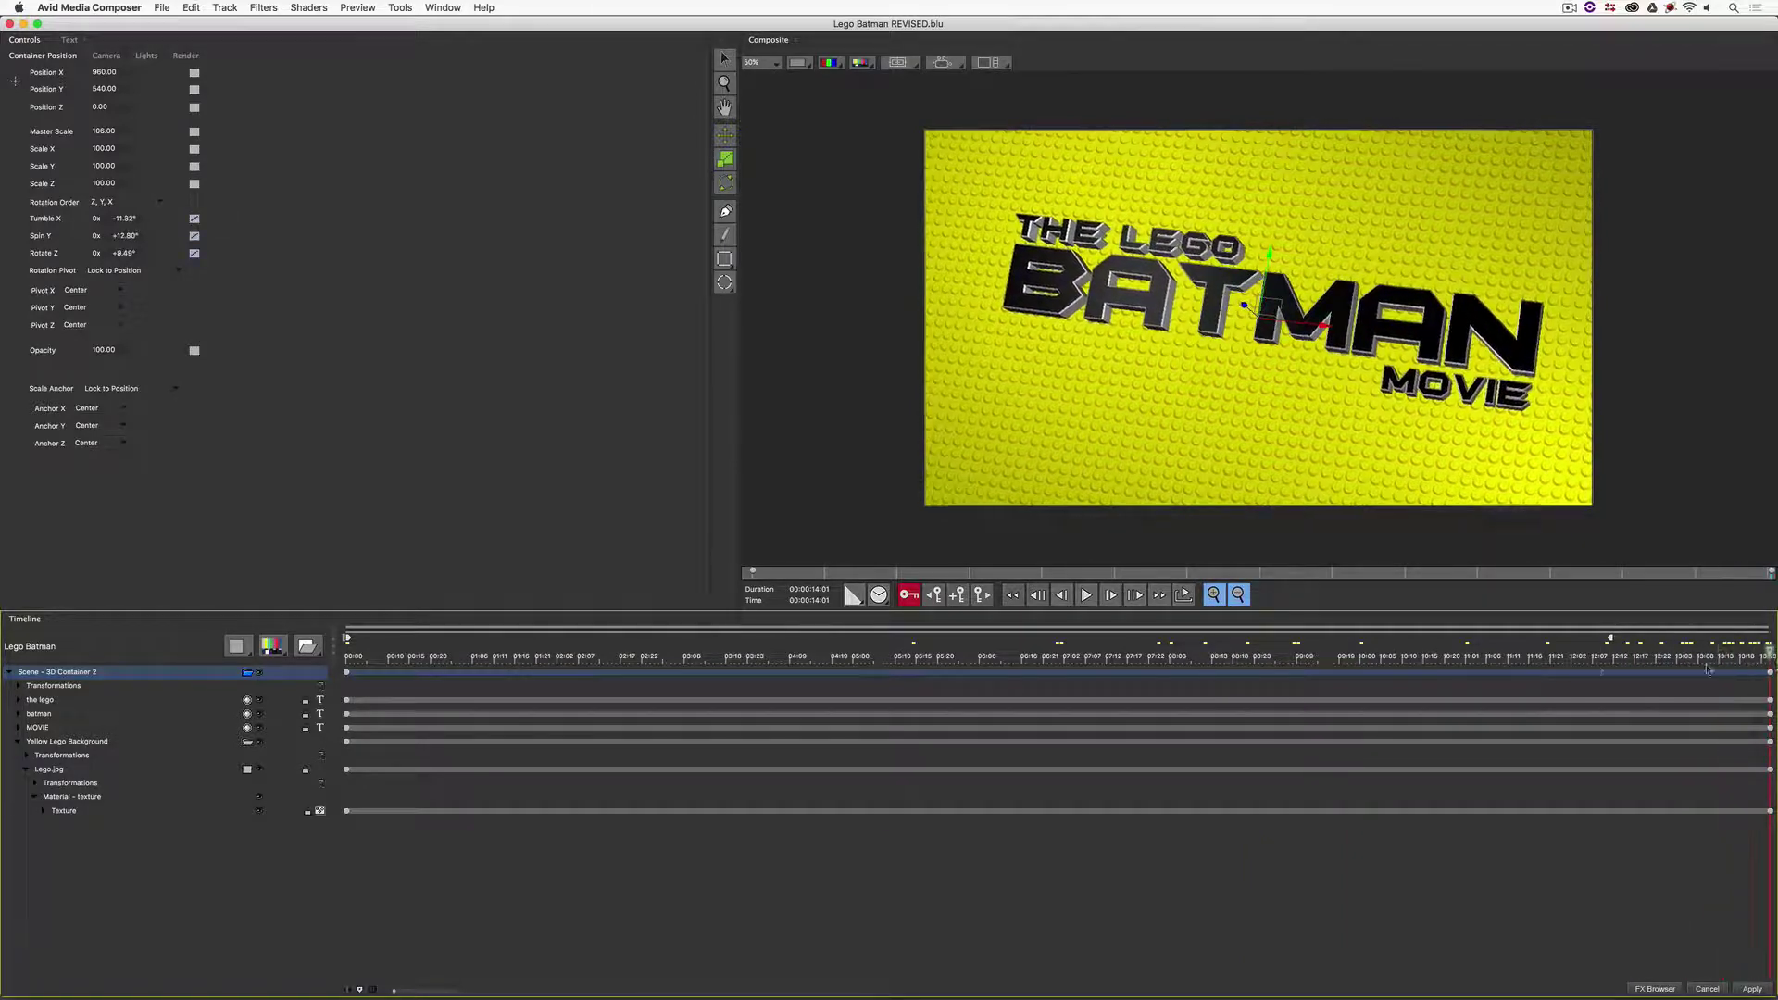
drag(1709, 668, 1774, 799)
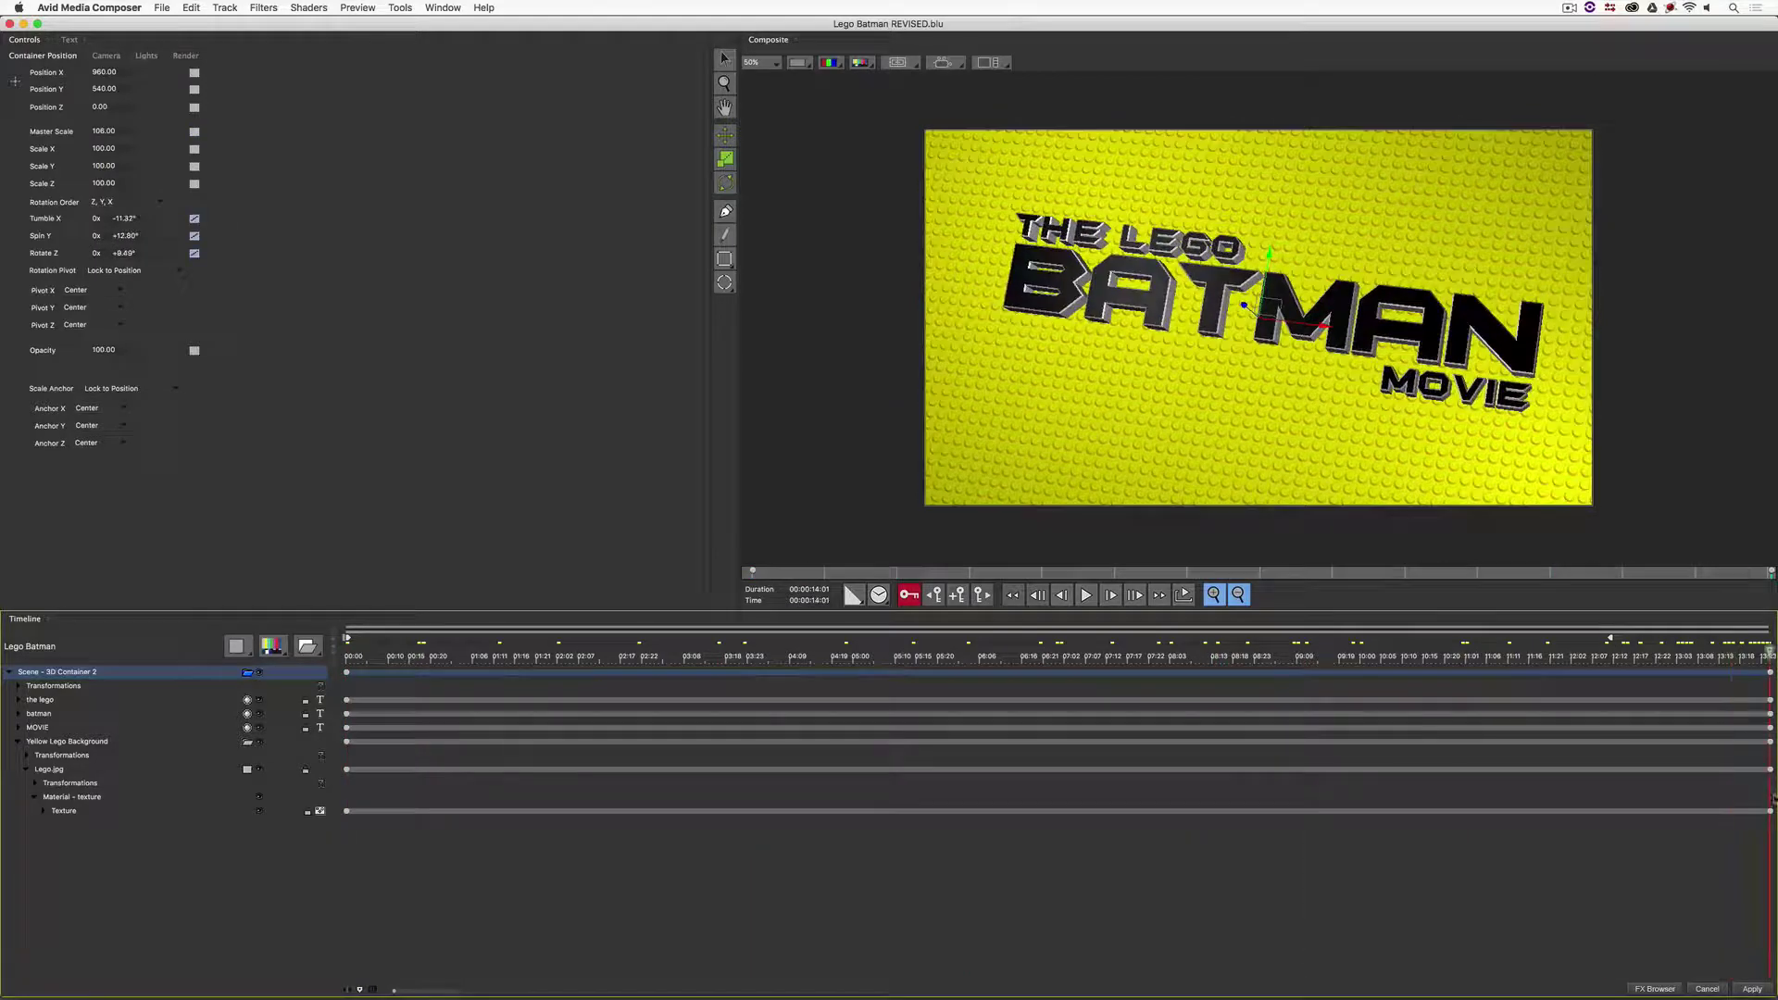
click(1751, 990)
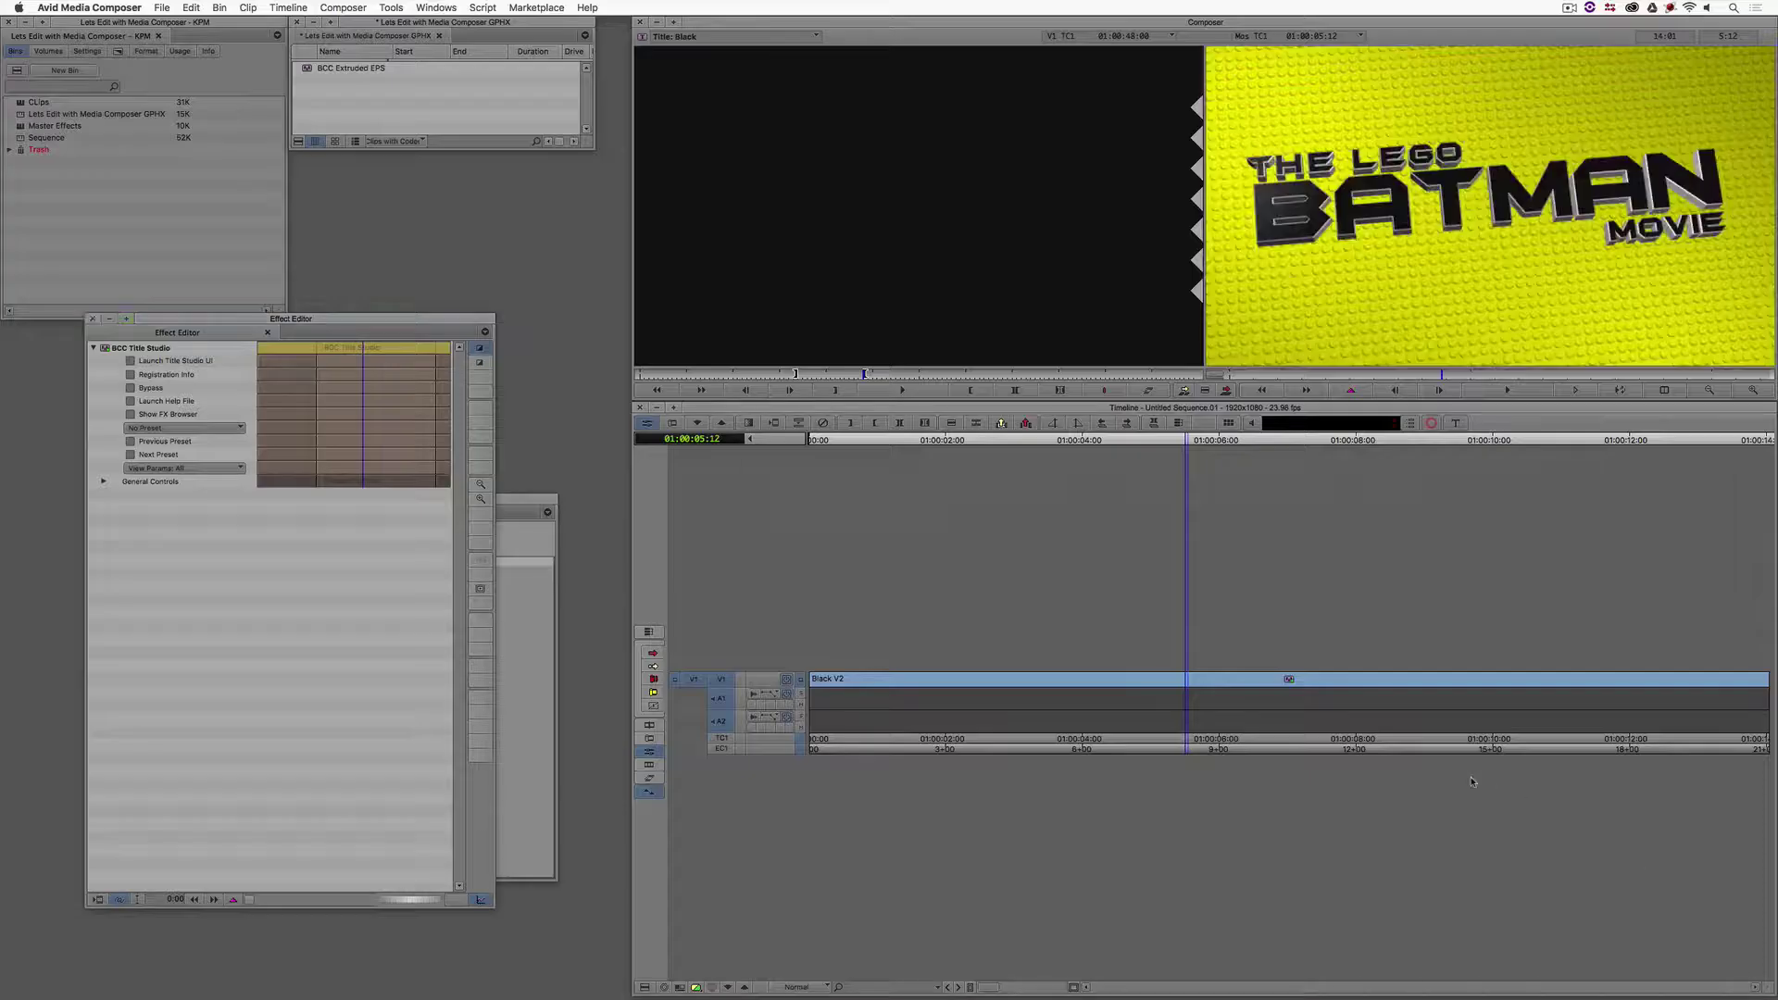
Step: Render the title effect on the Black V2 clip to the Media 1 drive, then return to the sequence start
click(697, 990)
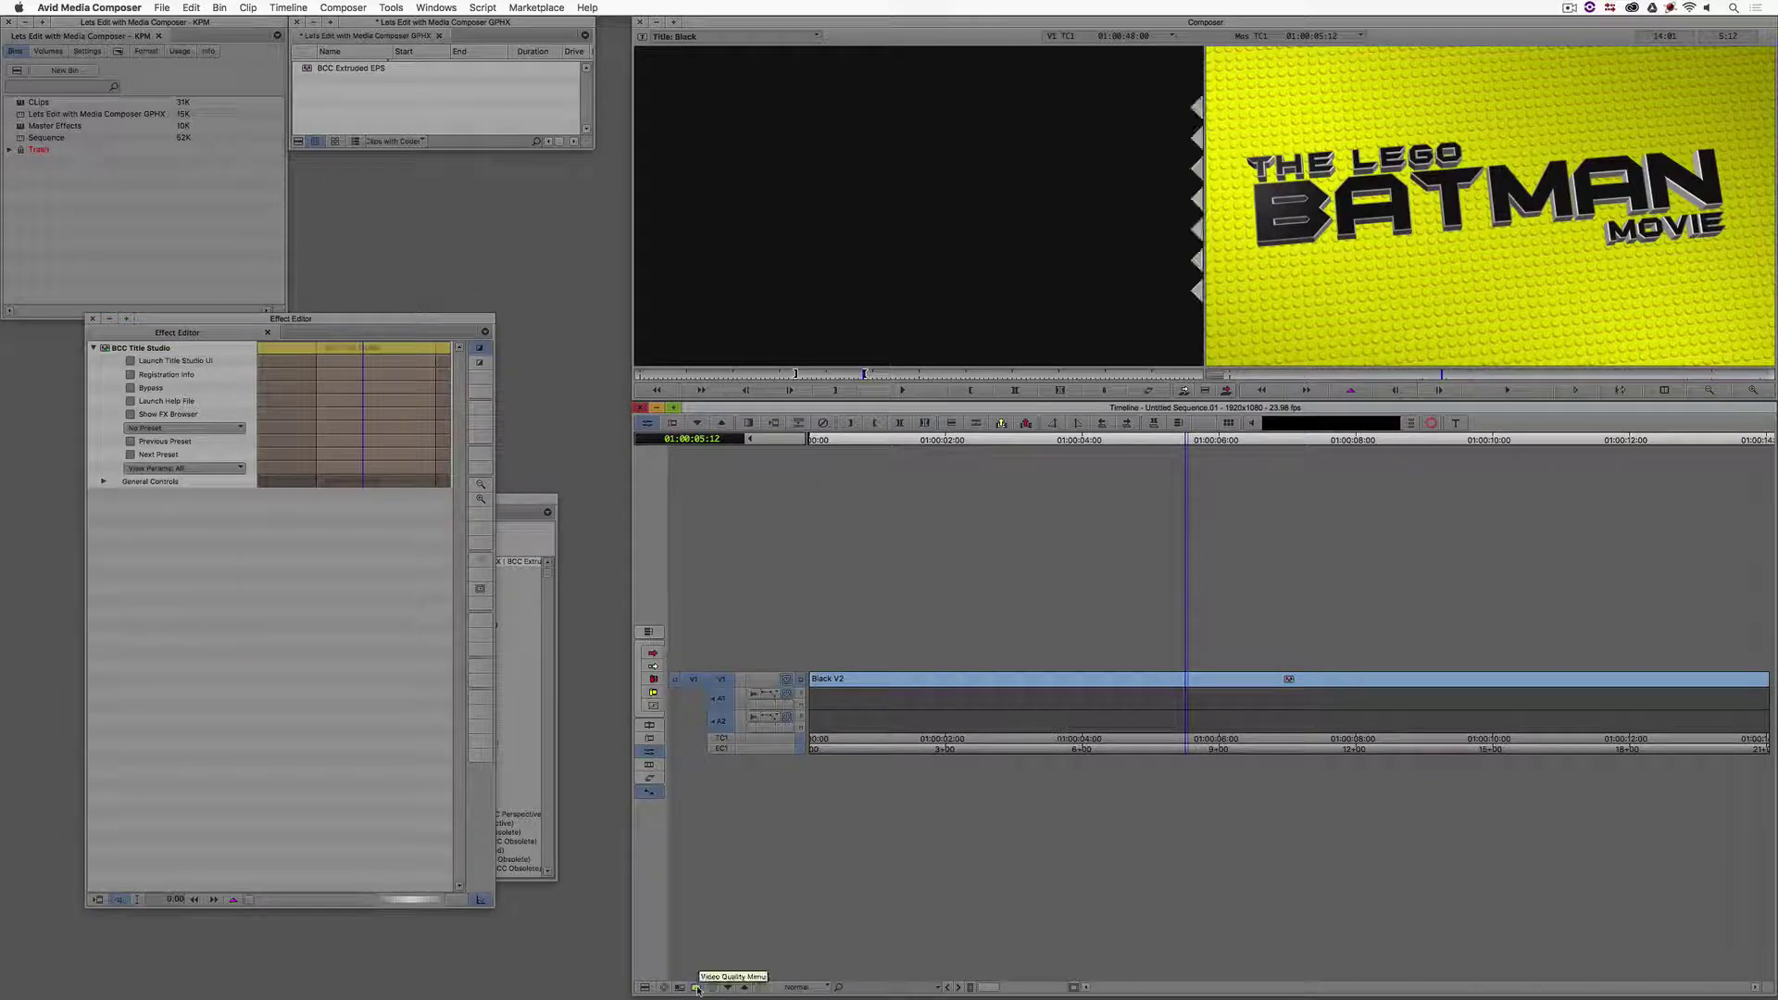
key(super+r)
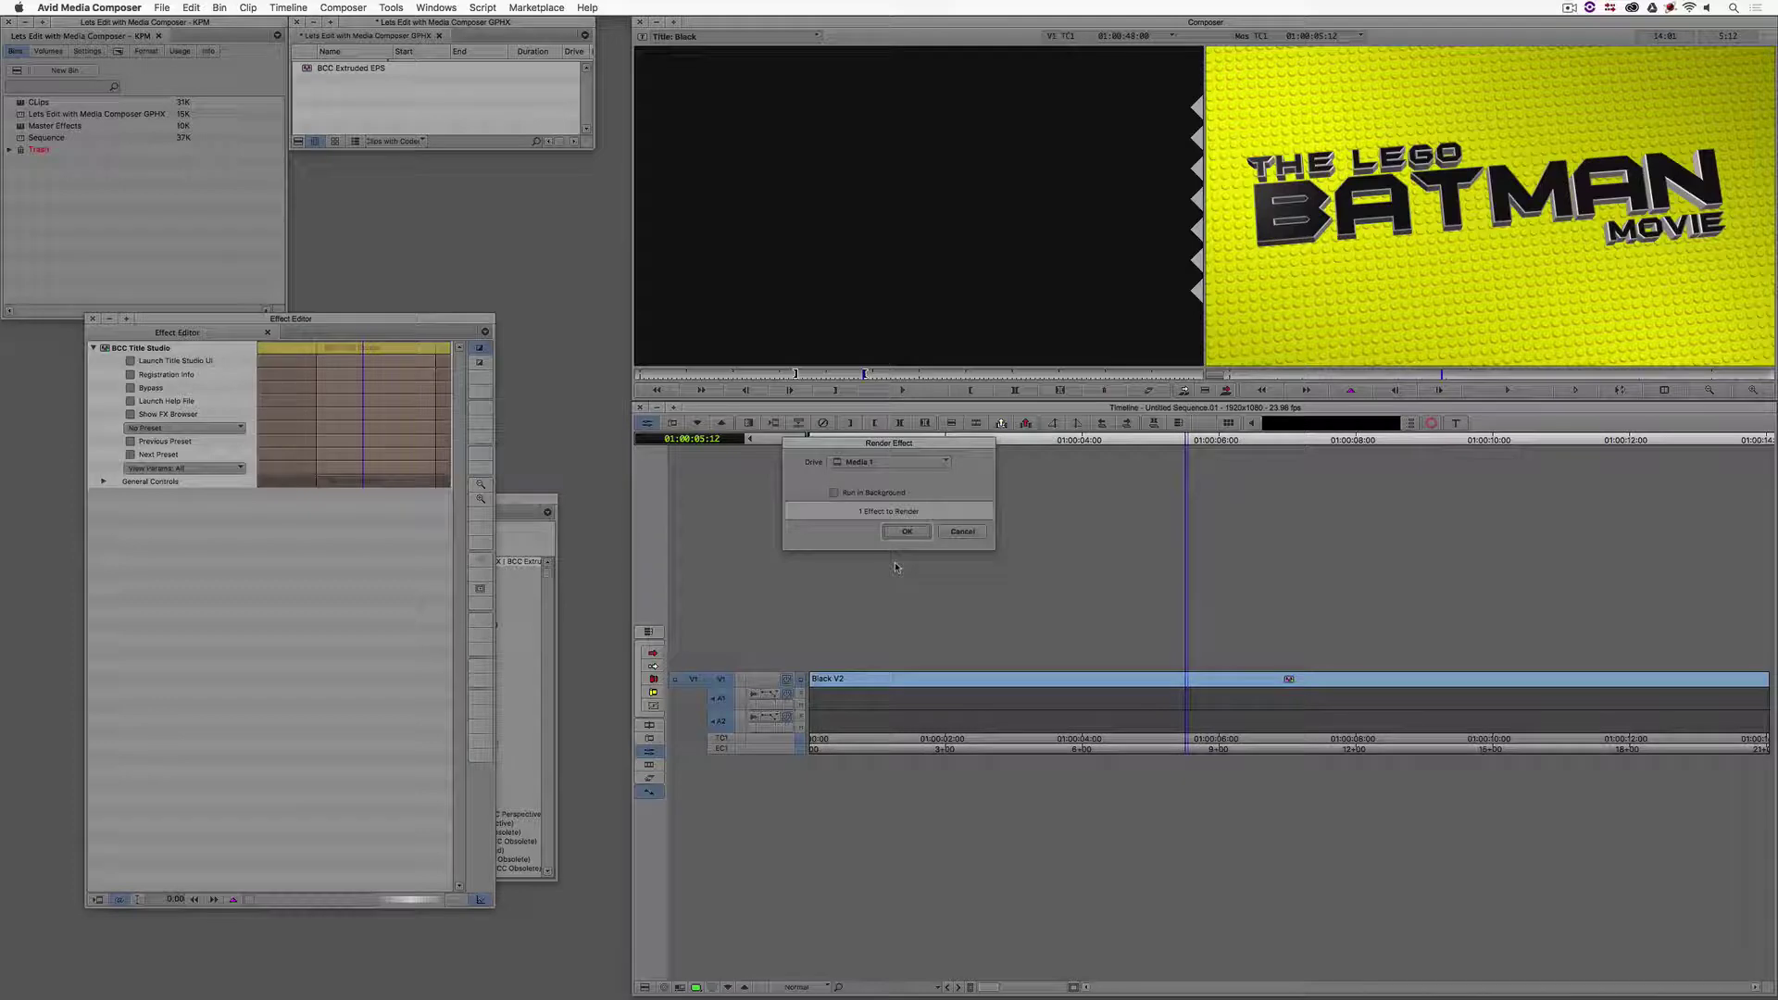
click(895, 531)
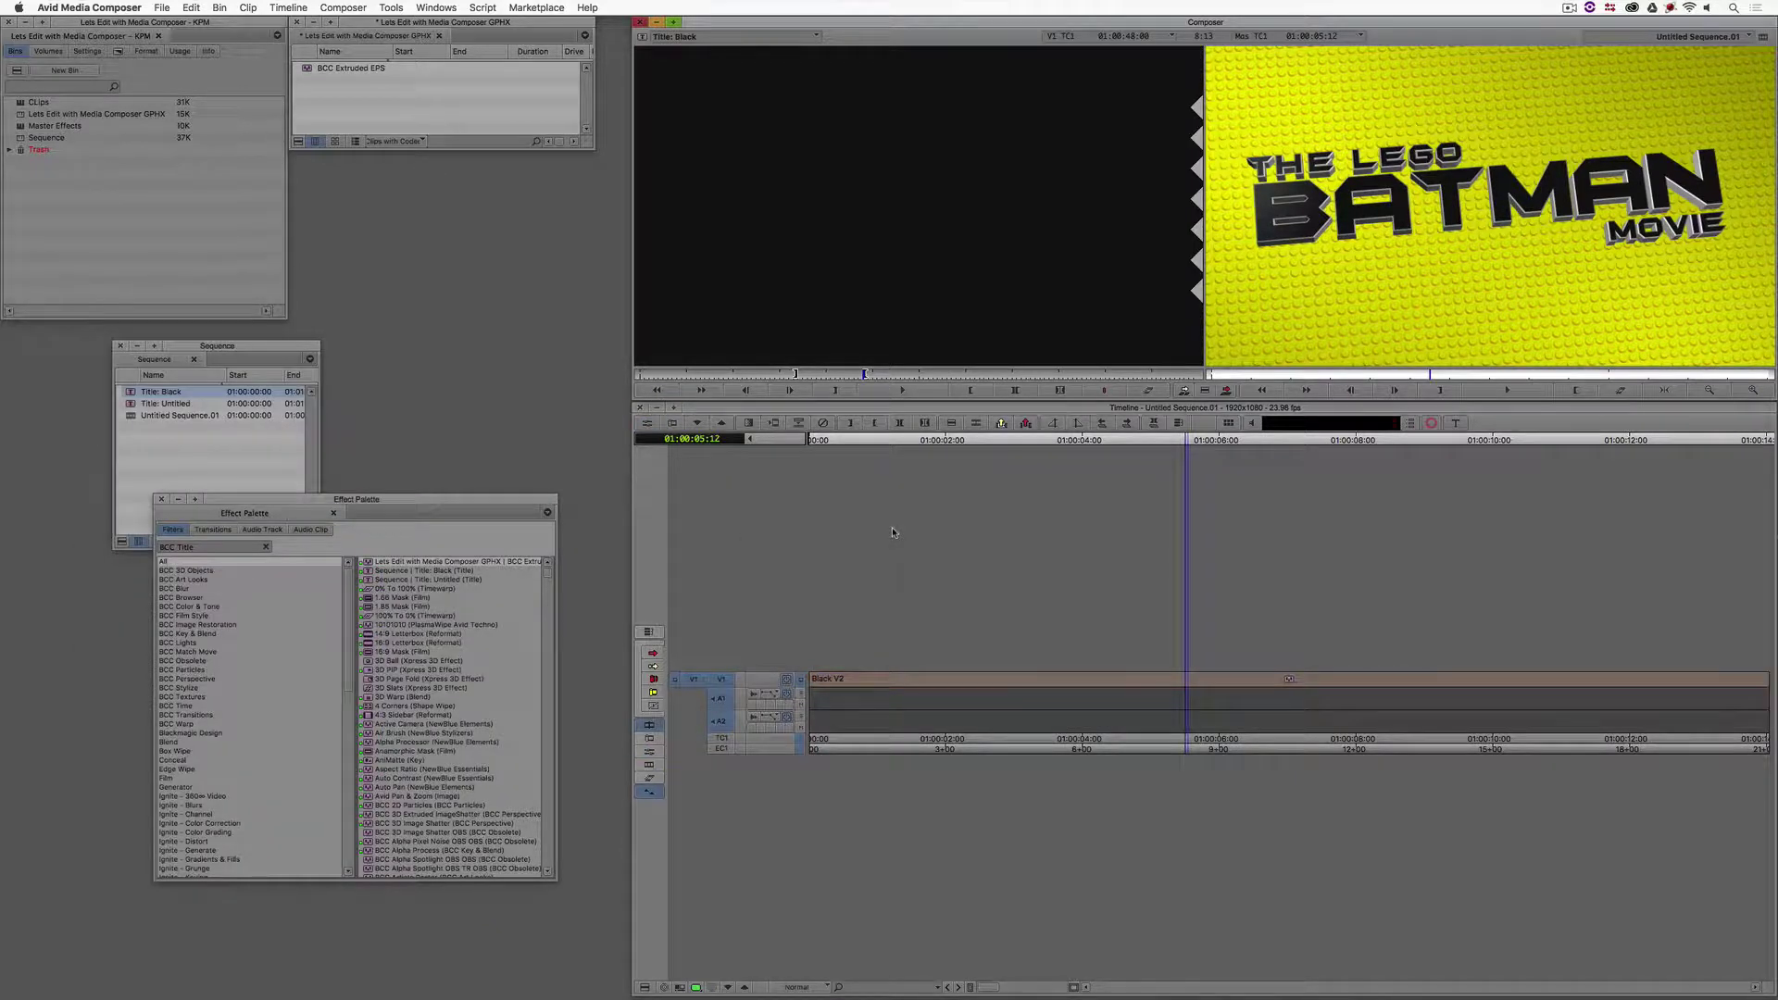
key(Home)
Step: Play back the rendered, tilted THE LEGO BATMAN MOVIE title animation
key(space)
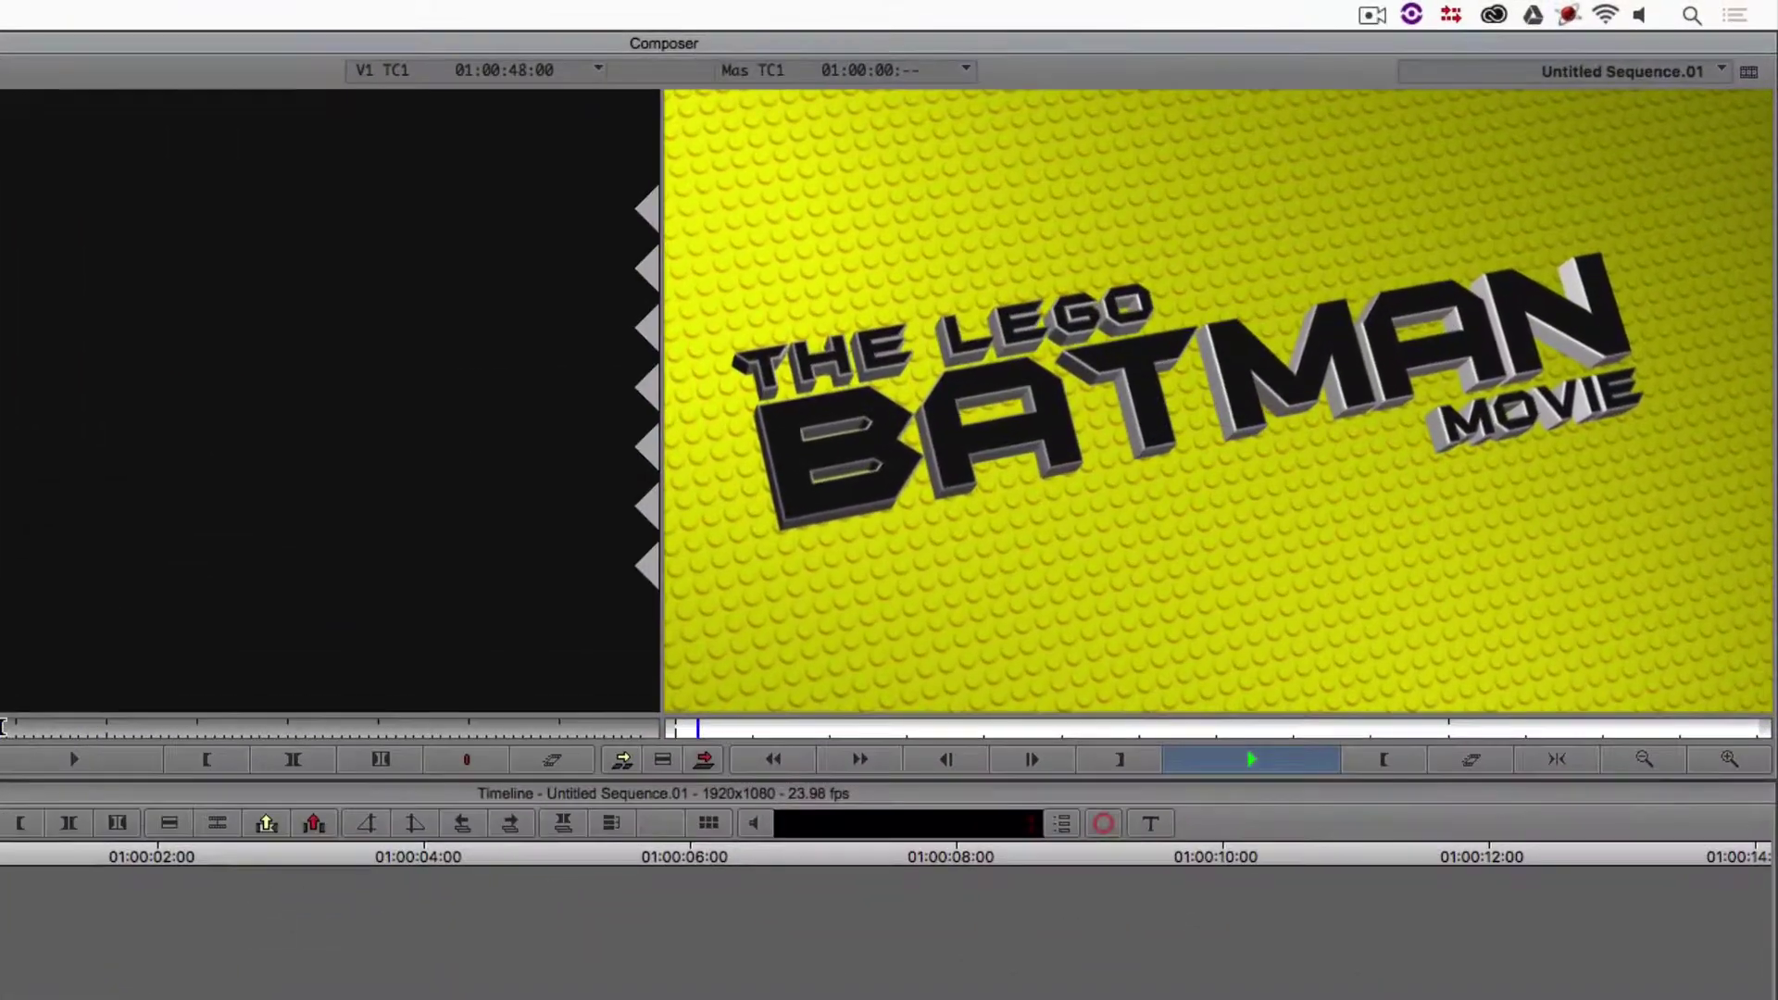